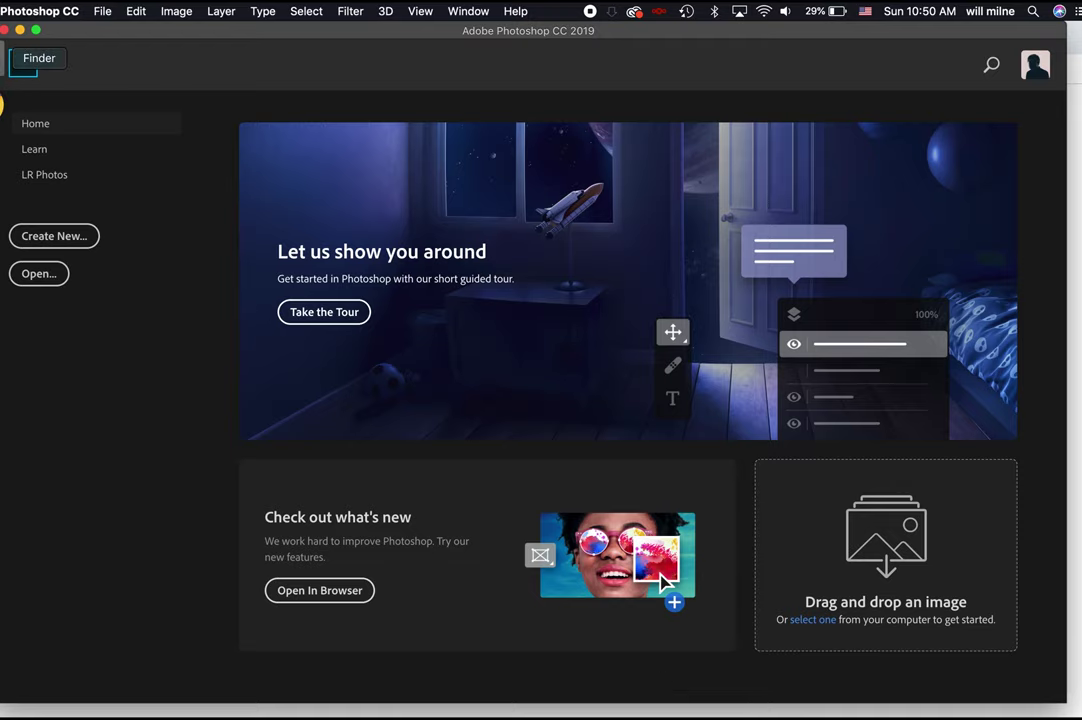
Open screen-mock-up.psd from Finder's Smart Objects and Filters folder in Photoshop
left_click(4, 58)
left_click(463, 90)
key("Right")
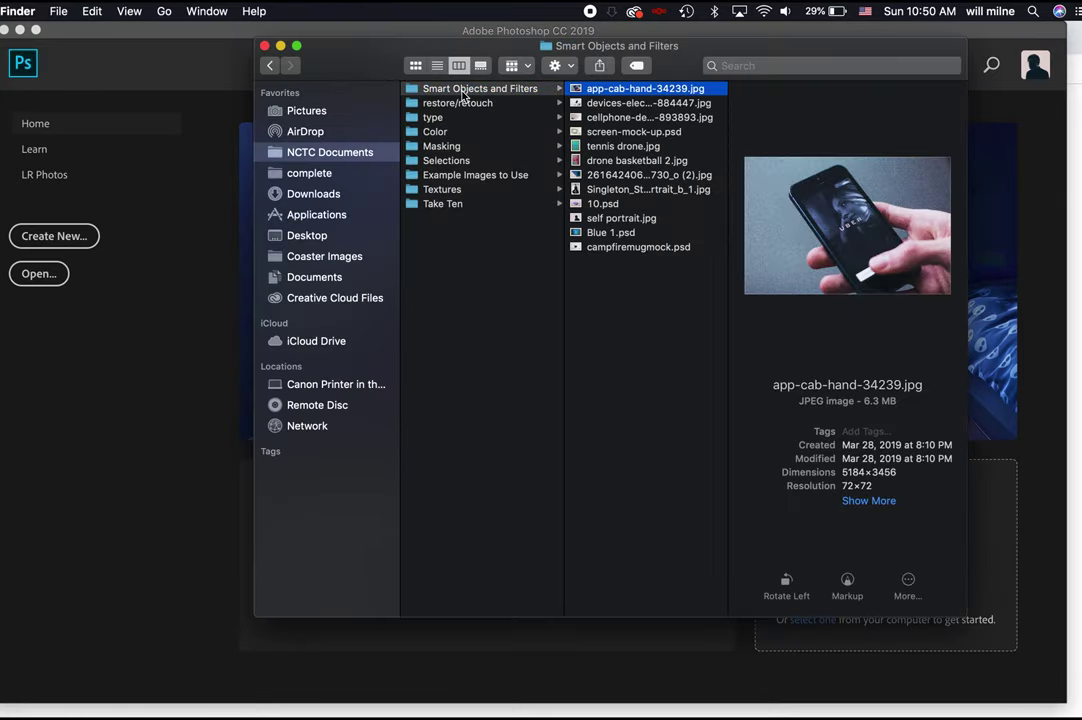
left_click(623, 132)
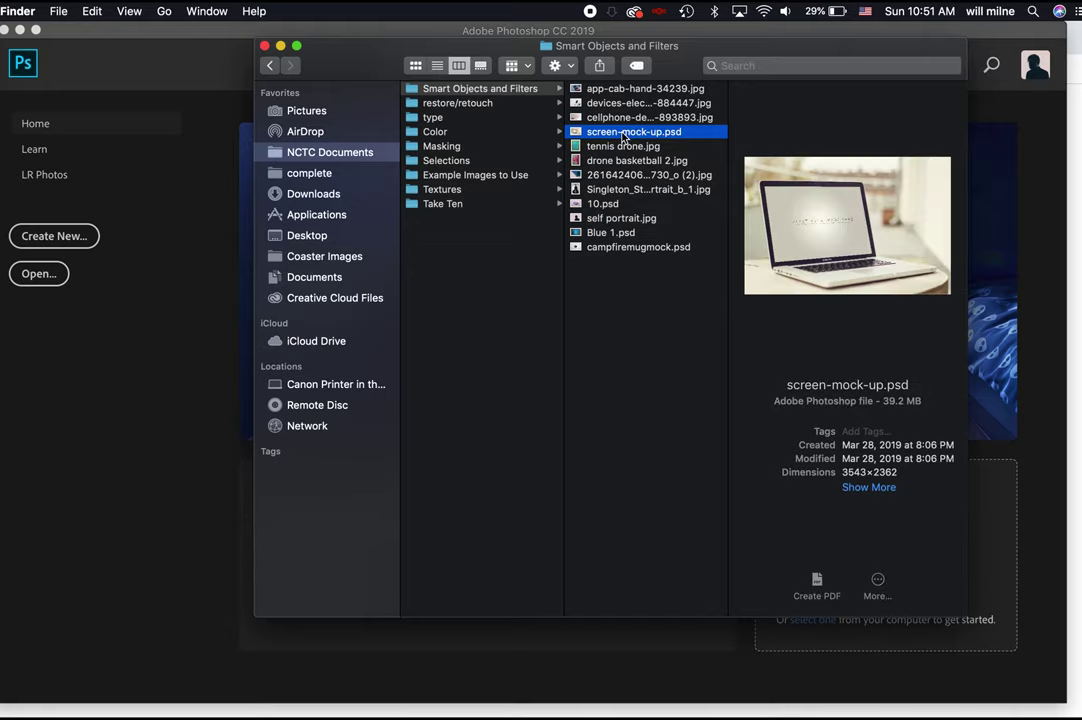
left_click_drag(620, 134, 164, 374)
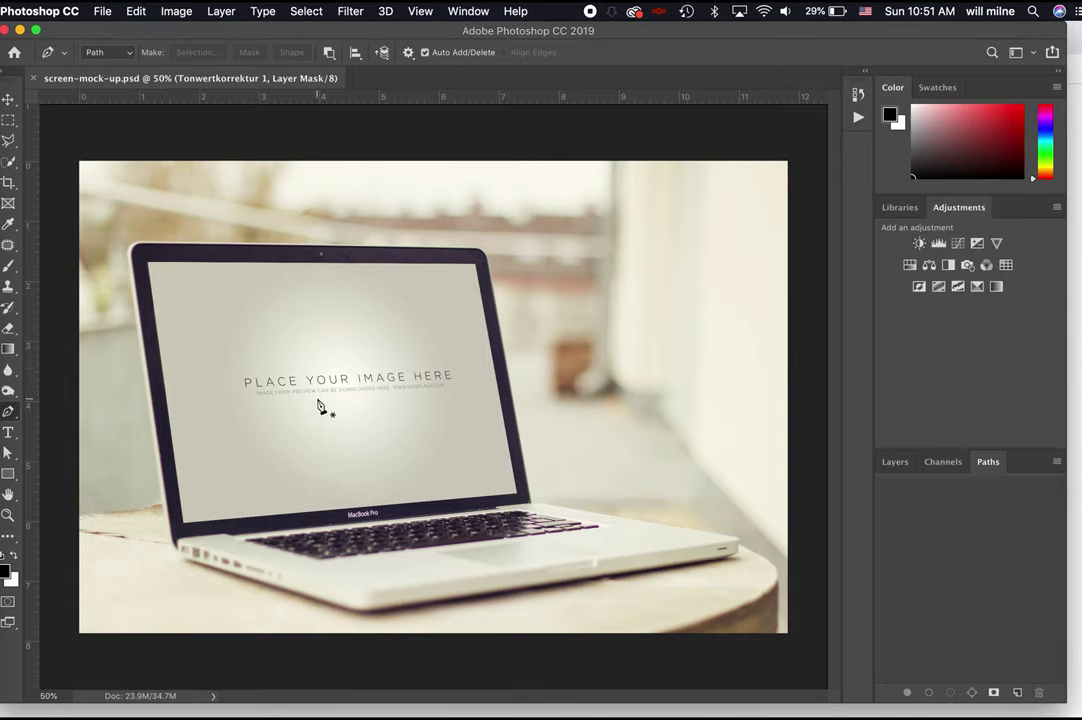
Show the mock-up's layers: Tonwertkorrektur 1, Color Effects group, 'double click here' smart object, Hintergrund
left_click(894, 464)
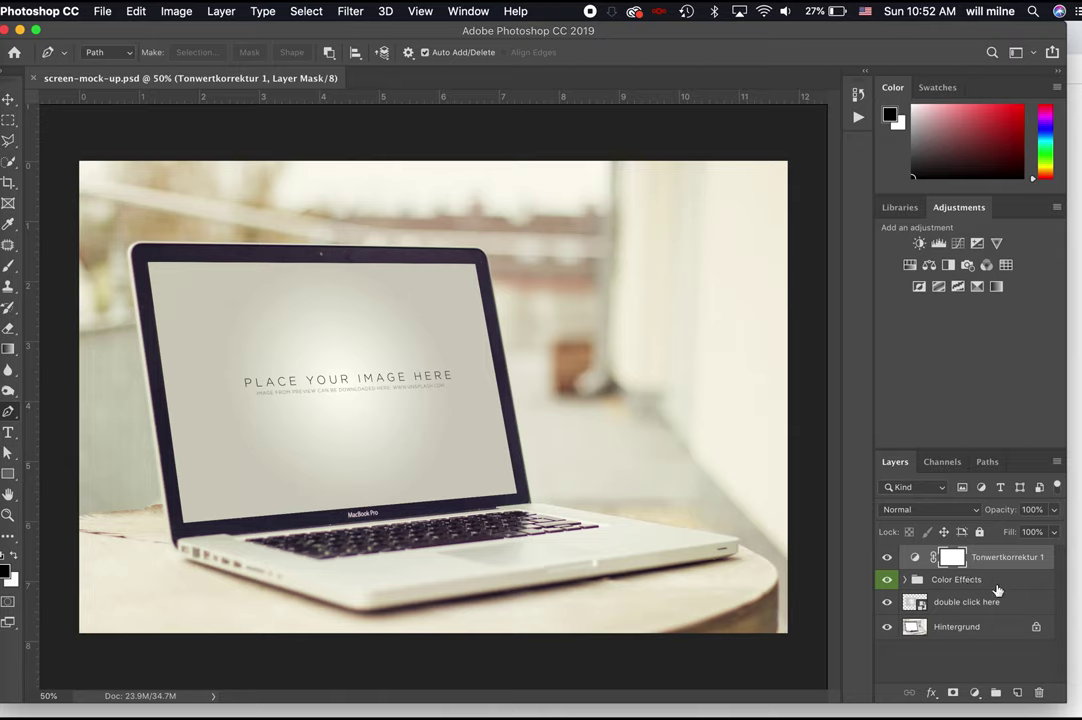
left_click(887, 563)
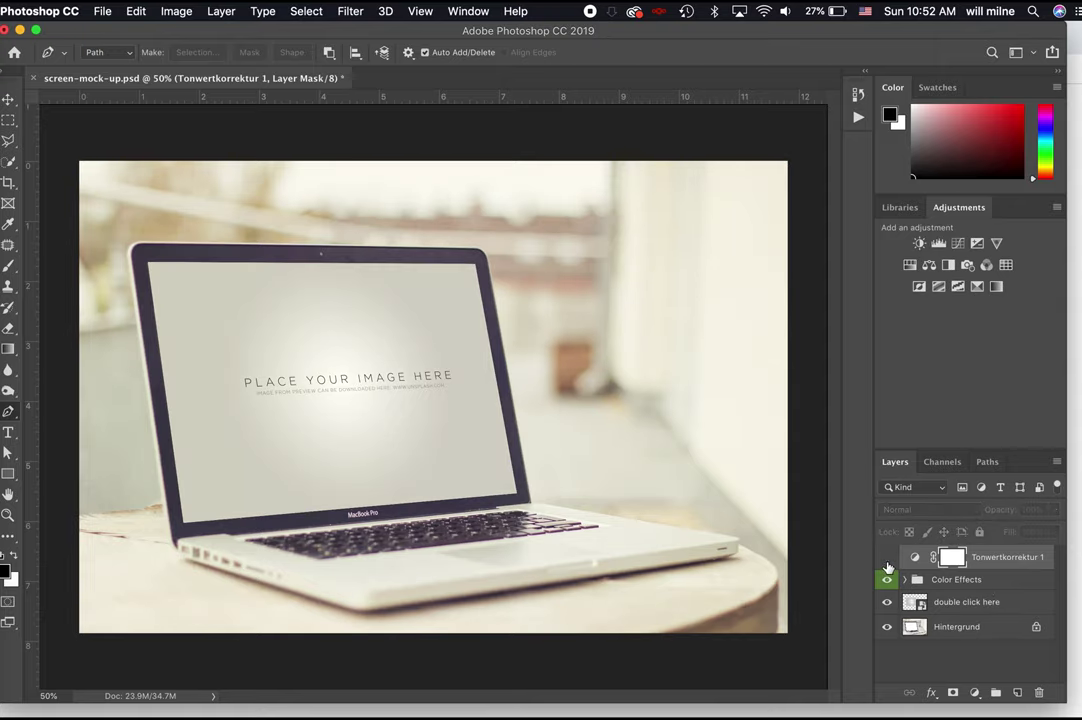
left_click(887, 563)
left_click(887, 579)
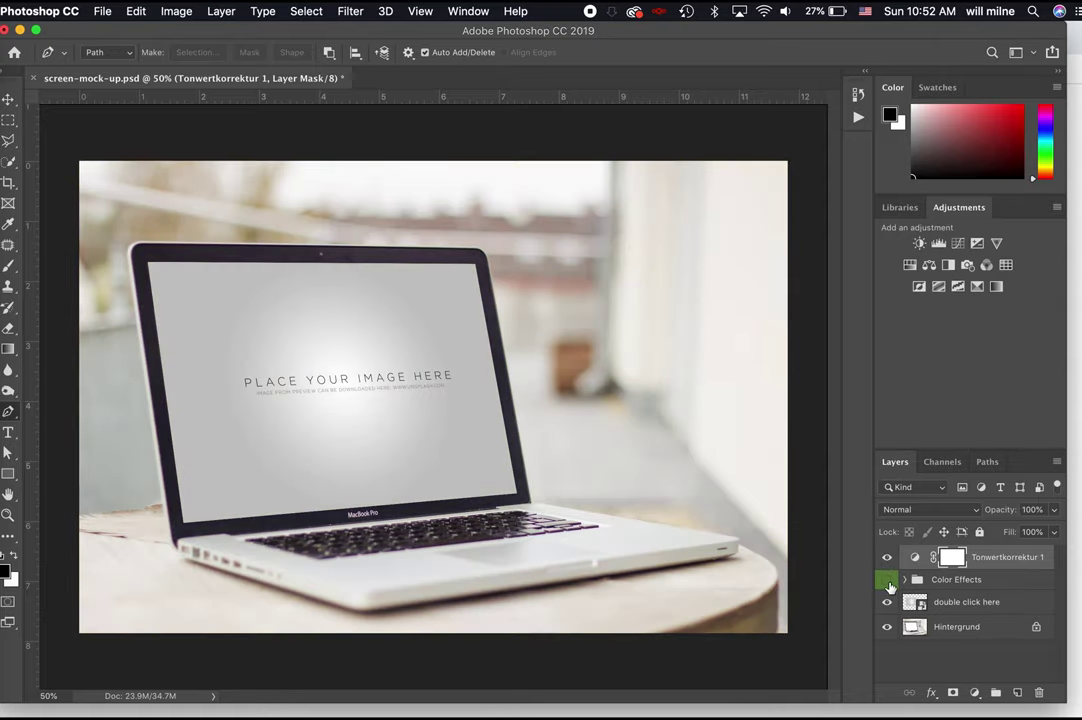
left_click(887, 579)
left_click(888, 580)
left_click(888, 580)
left_click(888, 580)
left_click(888, 580)
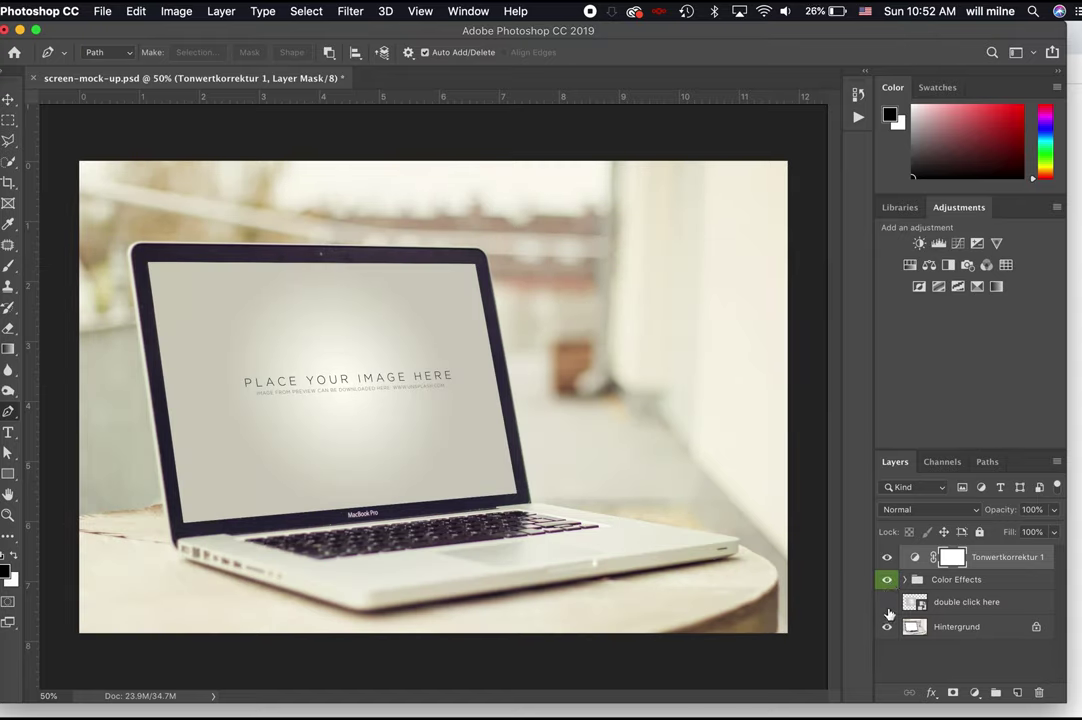
left_click(887, 603)
left_click(887, 604)
left_click(886, 627)
left_click(886, 627)
left_click(1009, 604)
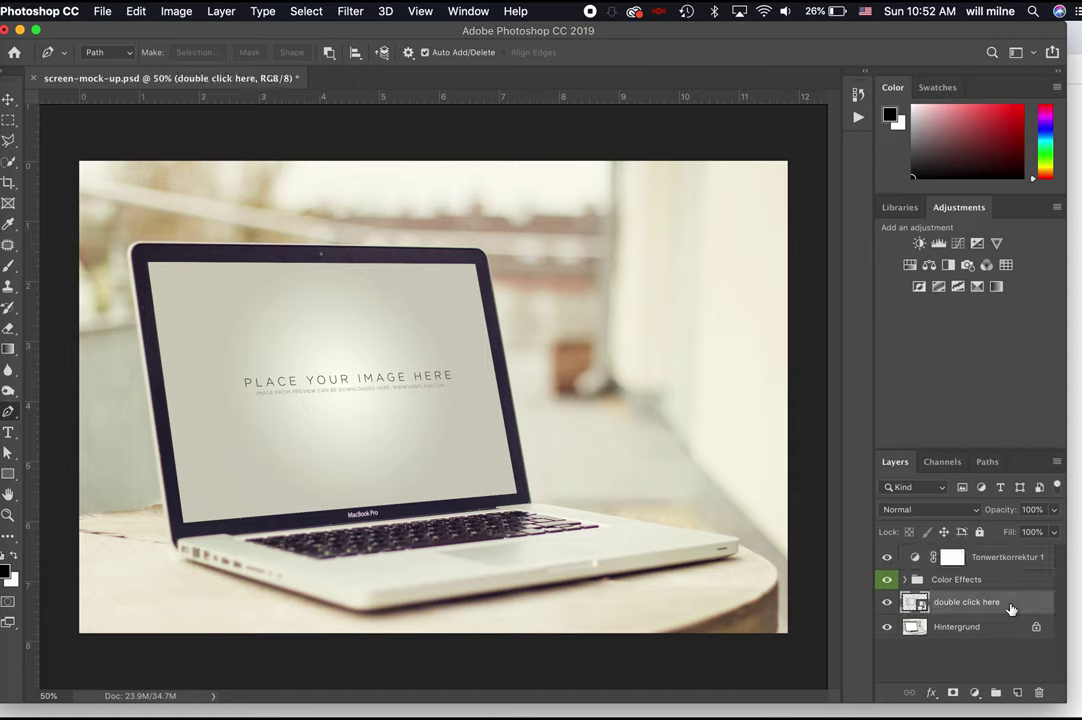
Edit the 'double click here' smart object without resolving fonts, and hide both placeholder text layers
double_click(917, 604)
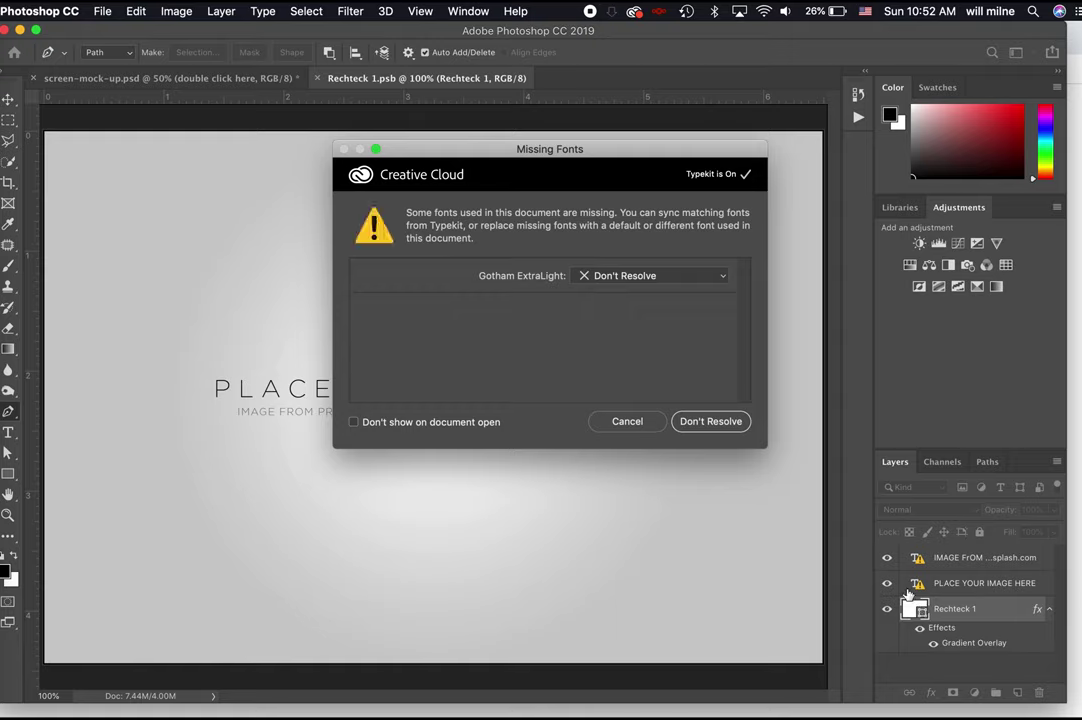
left_click(440, 423)
left_click(709, 422)
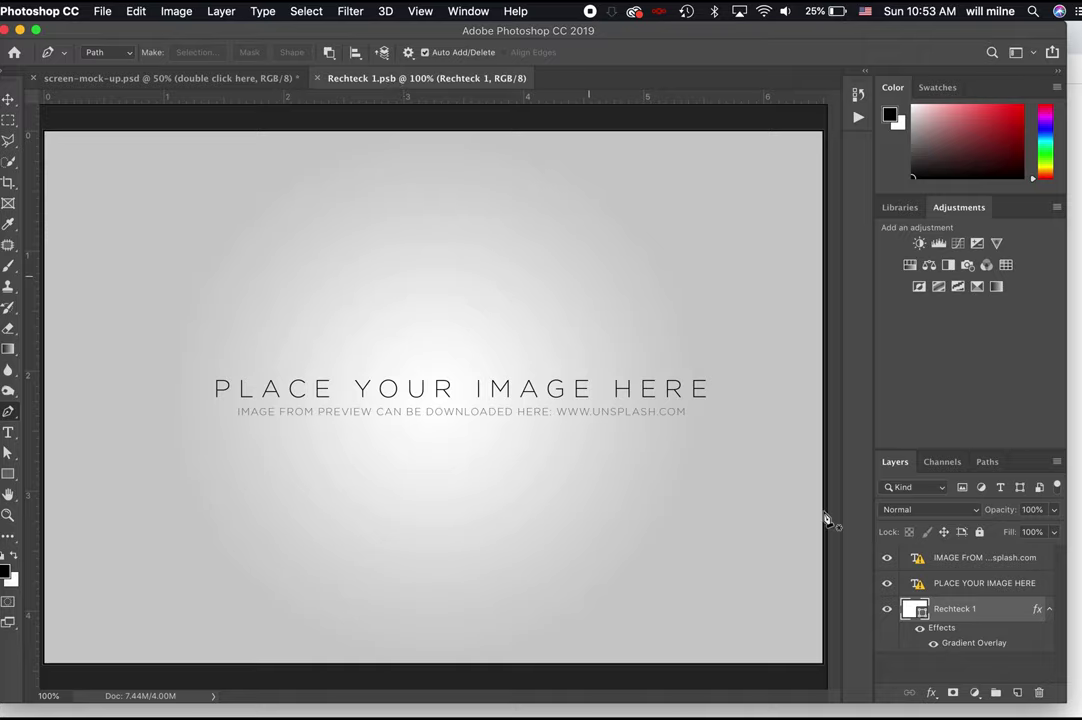
left_click_drag(887, 557, 888, 582)
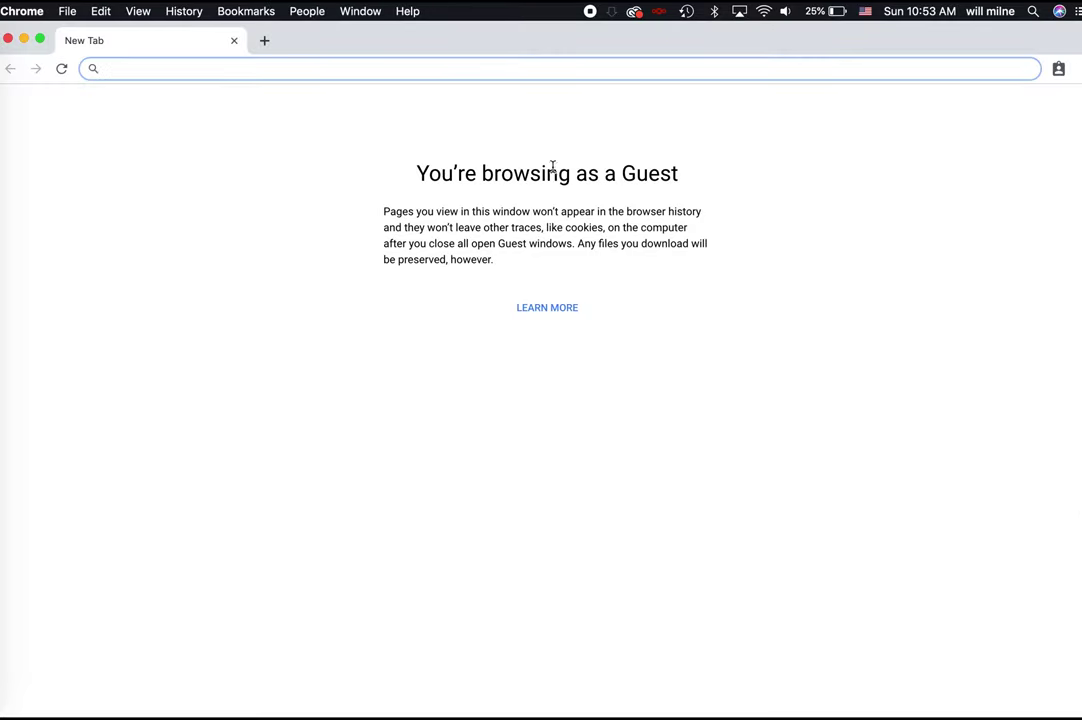
Go to Google Images and search for 'cats'
type("images")
key("Return")
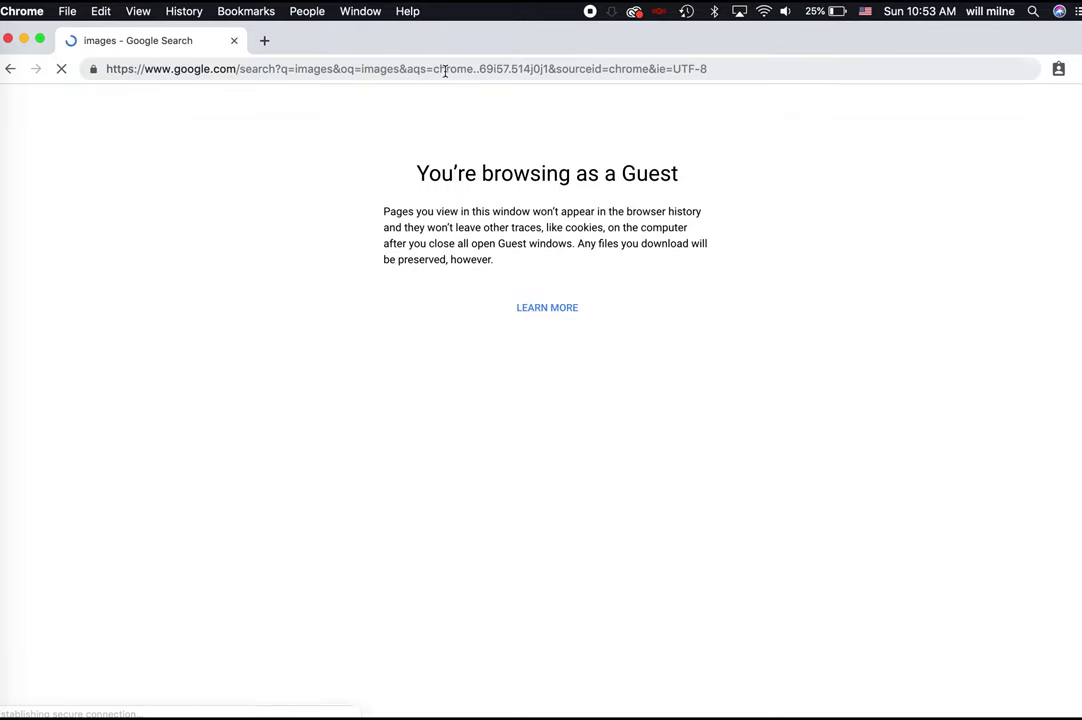
left_click(445, 70)
type("images.googl")
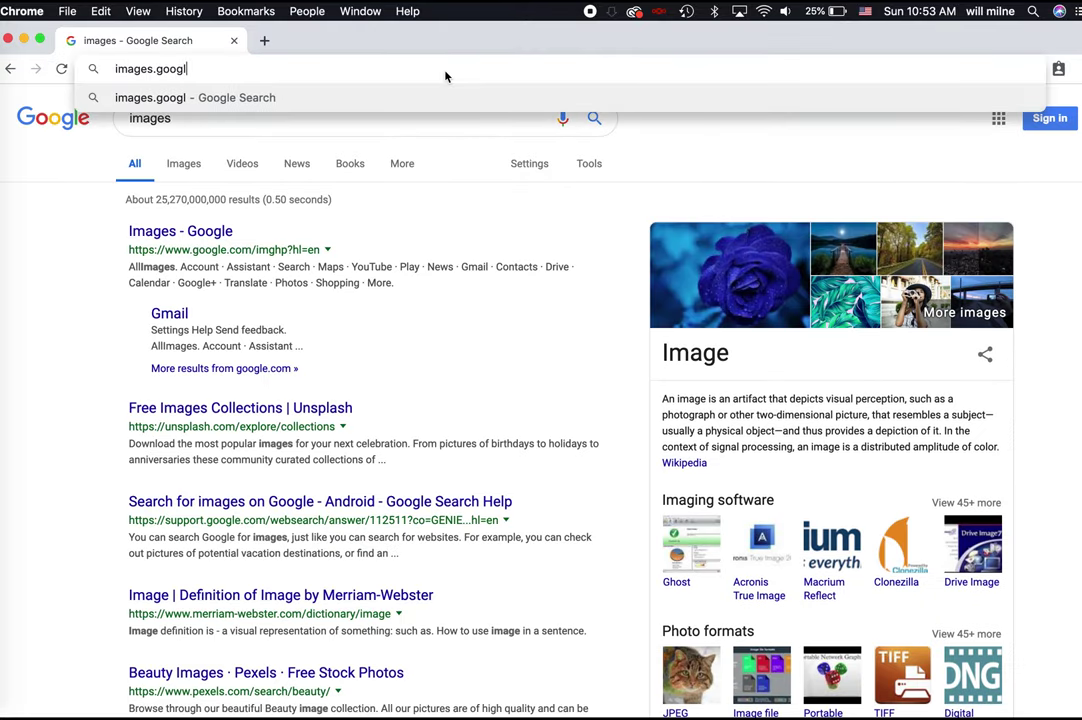
type("e.com")
key("Return")
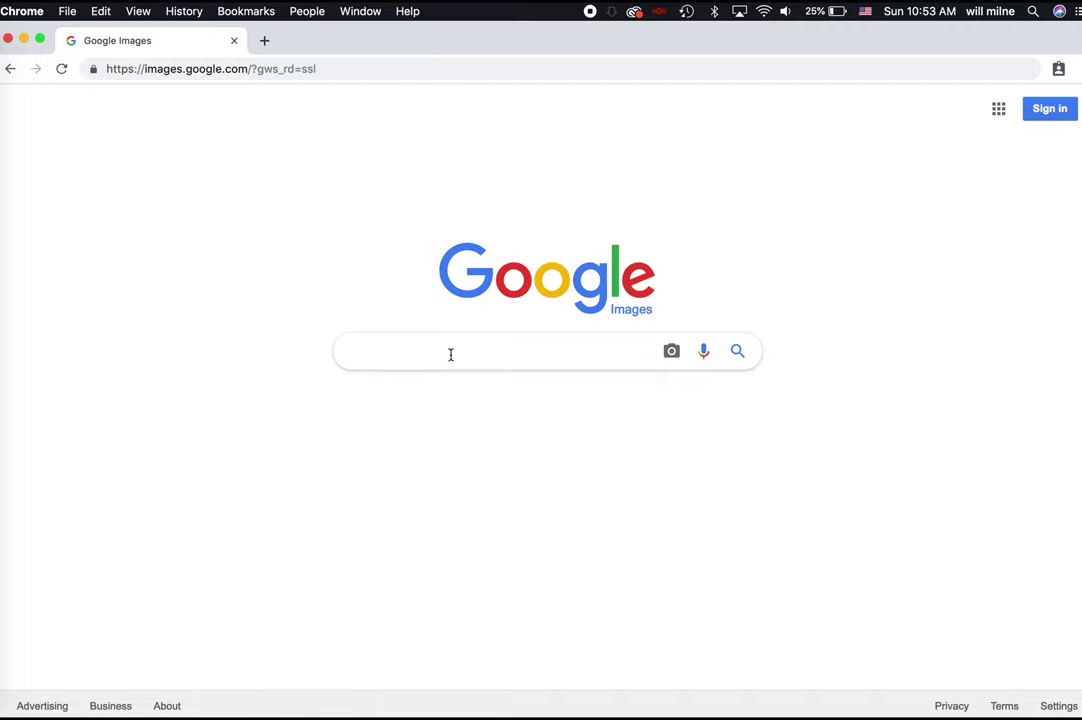
type("cats")
key("Return")
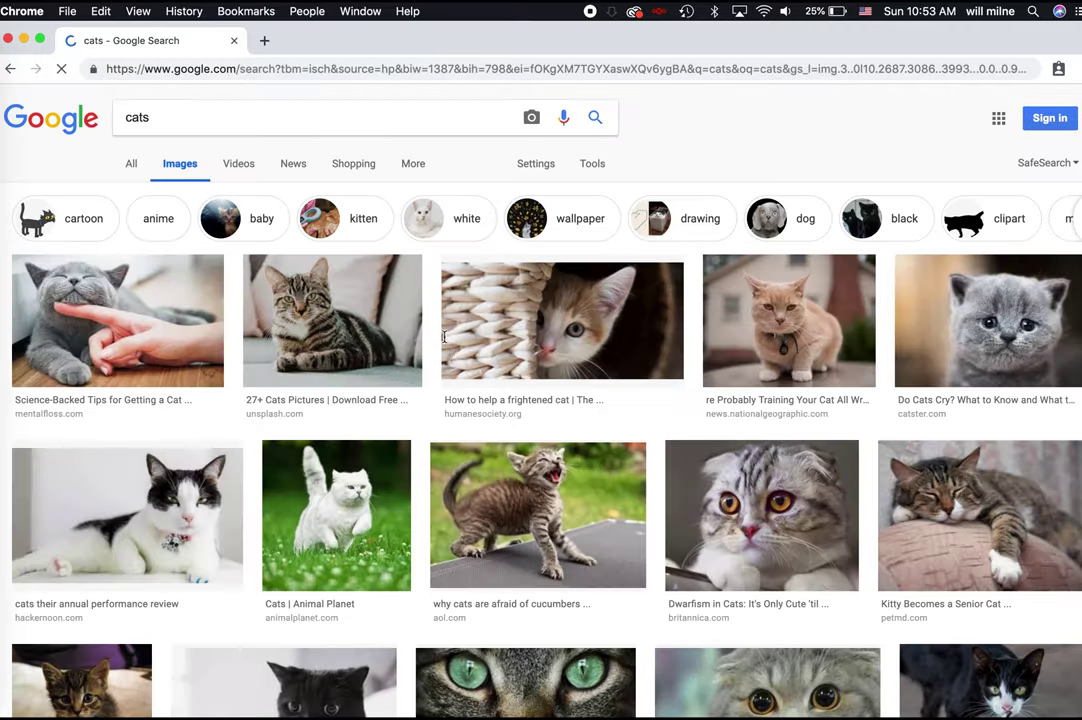
Filter the cat results to Large size, labeled for noncommercial reuse with modification
left_click(592, 163)
left_click(137, 192)
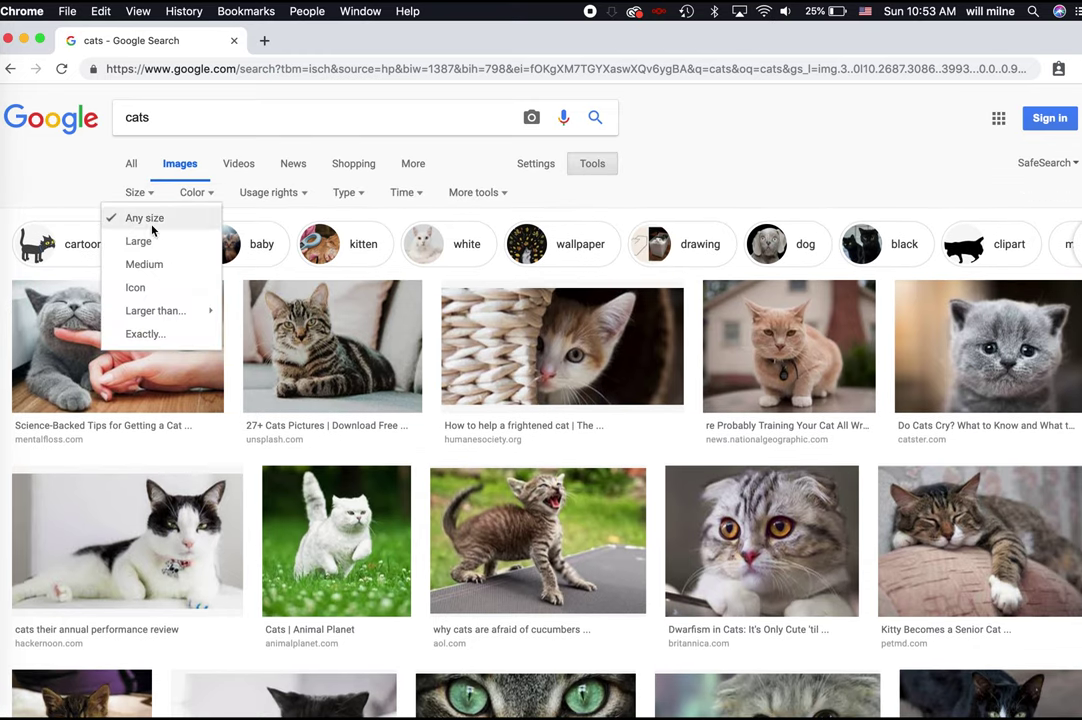
left_click(145, 241)
left_click(285, 193)
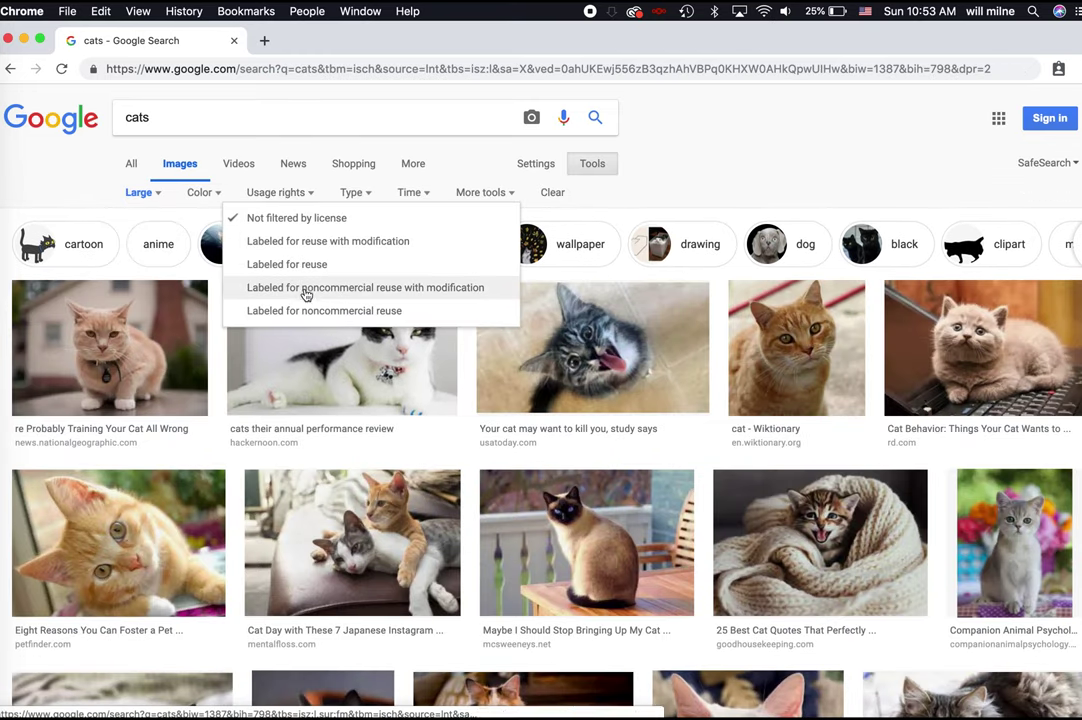
left_click(306, 289)
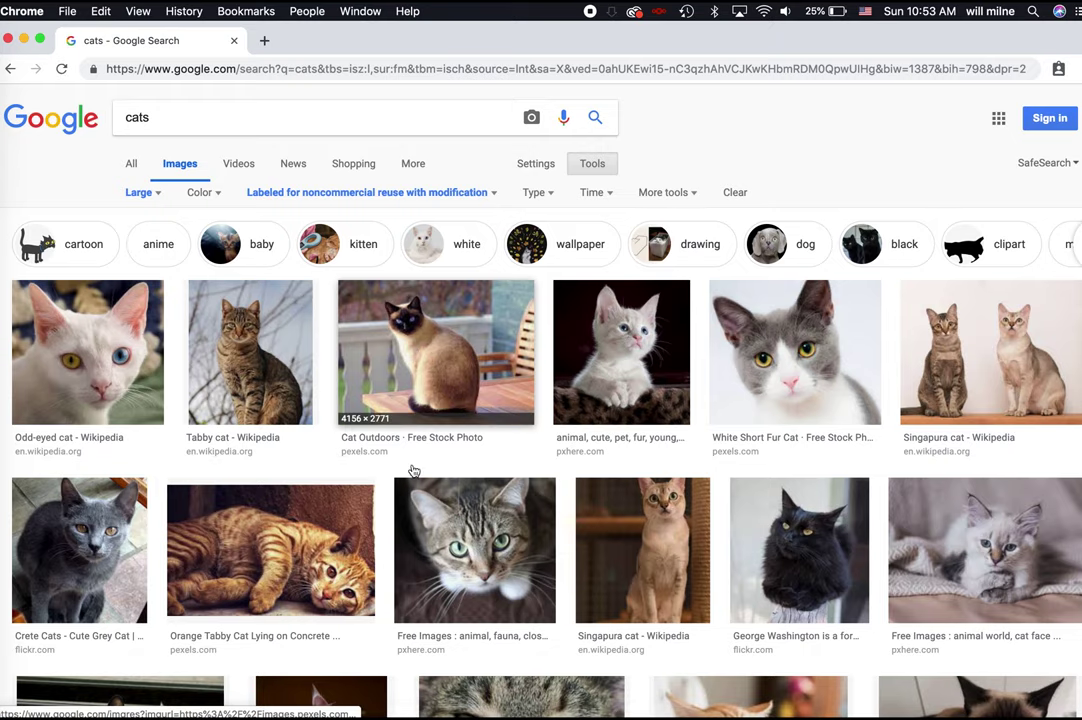
scroll(394, 527, "down", 5)
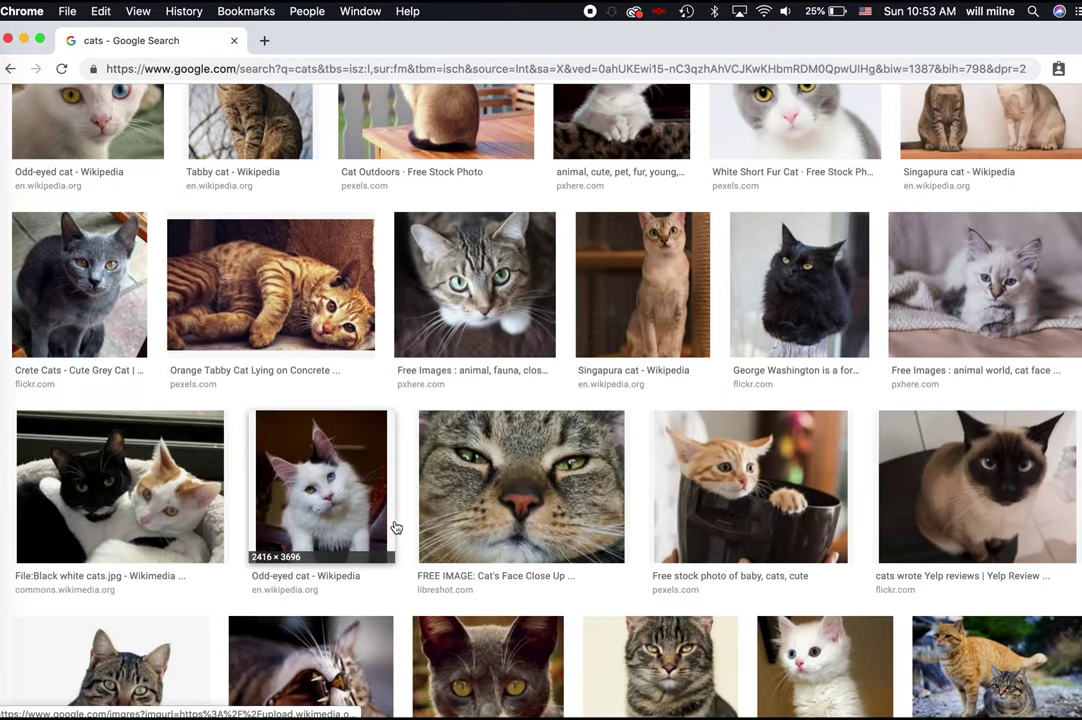
scroll(394, 527, "up", 4)
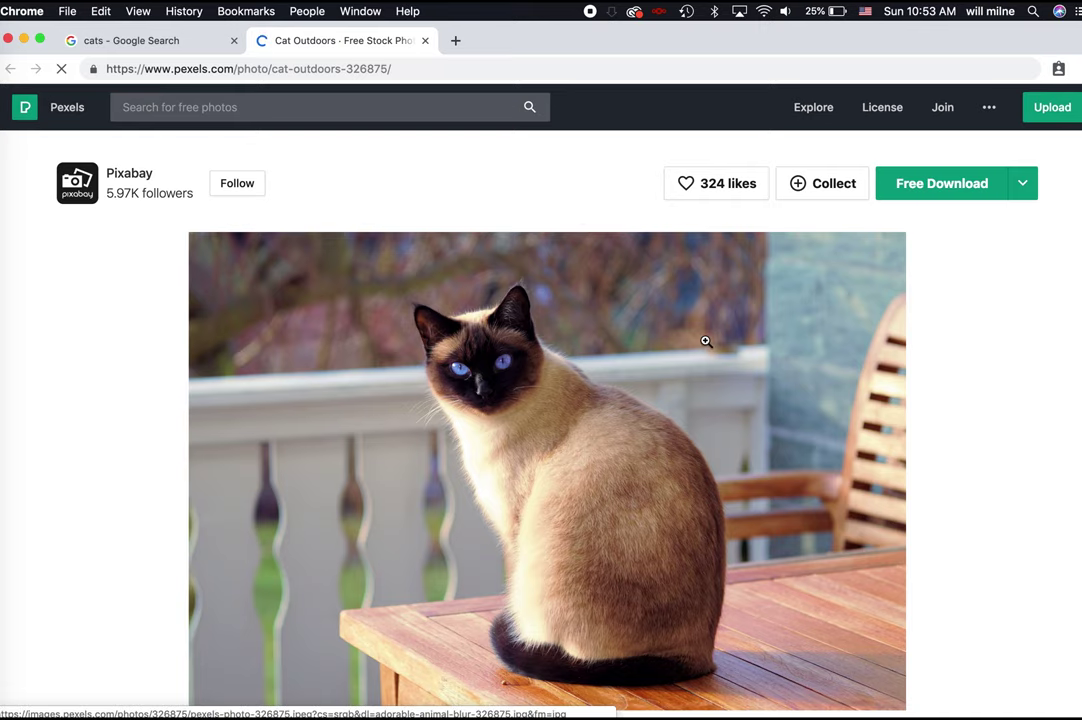
Copy the Pexels Siamese 'Cat Outdoors' photo to the clipboard
right_click(609, 401)
left_click(570, 410)
left_click(566, 402)
right_click(565, 401)
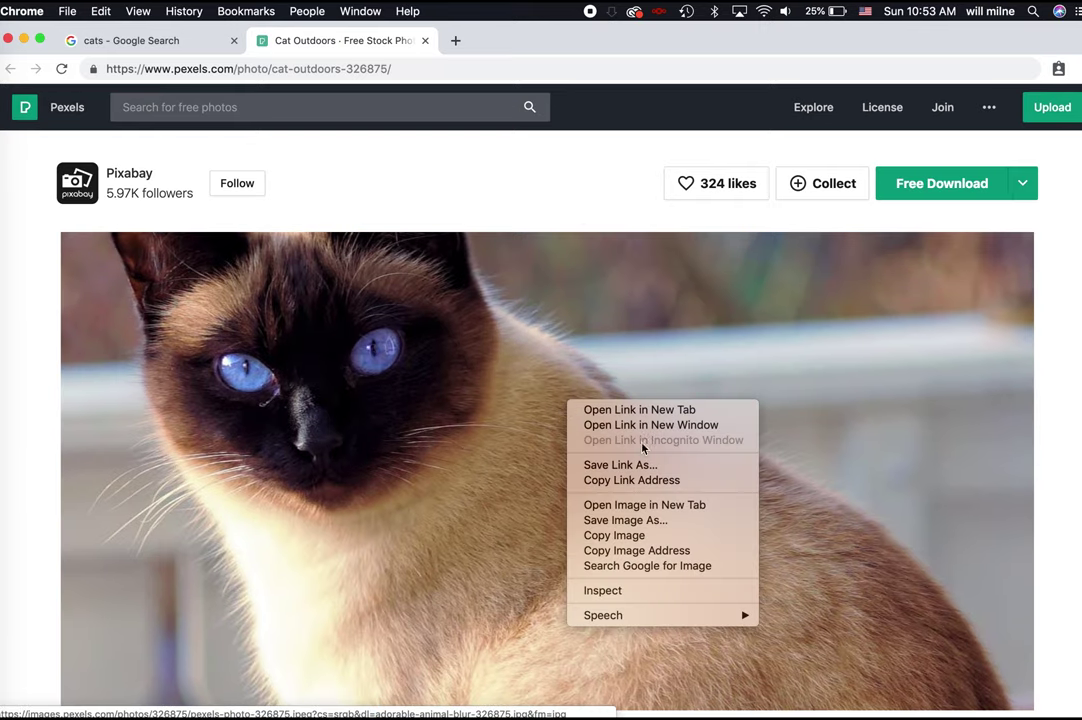
left_click(612, 535)
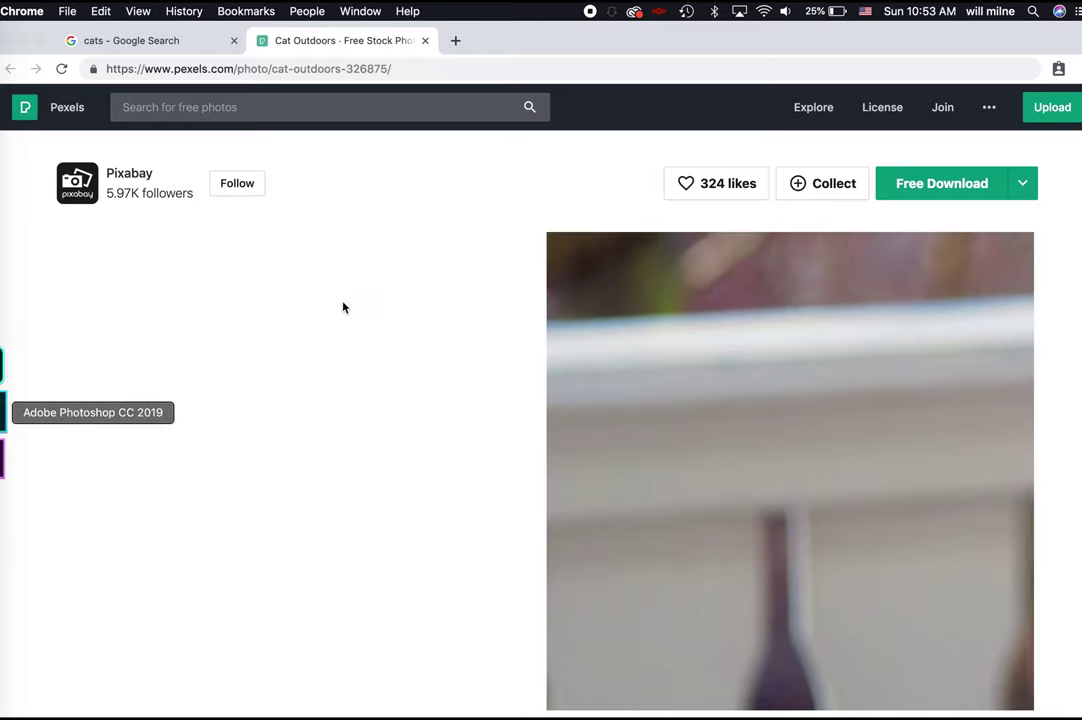
left_click(3, 412)
Paste the cat photo as Layer 1, scaled to about 63% and positioned to fill the screen
left_click(136, 11)
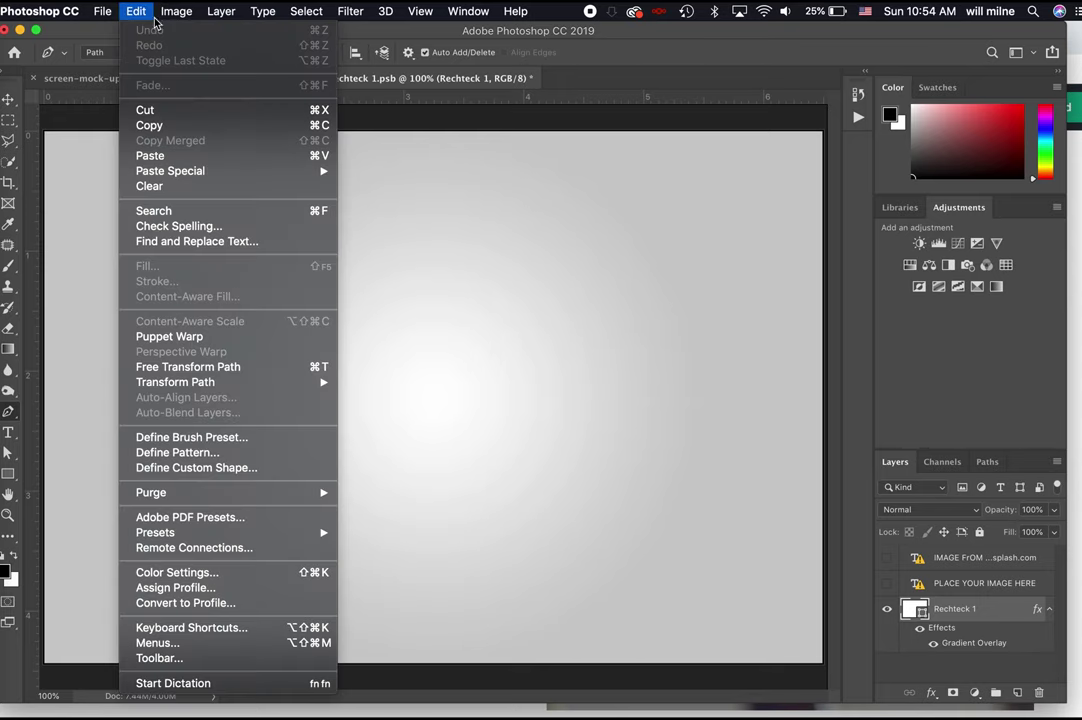
left_click(150, 155)
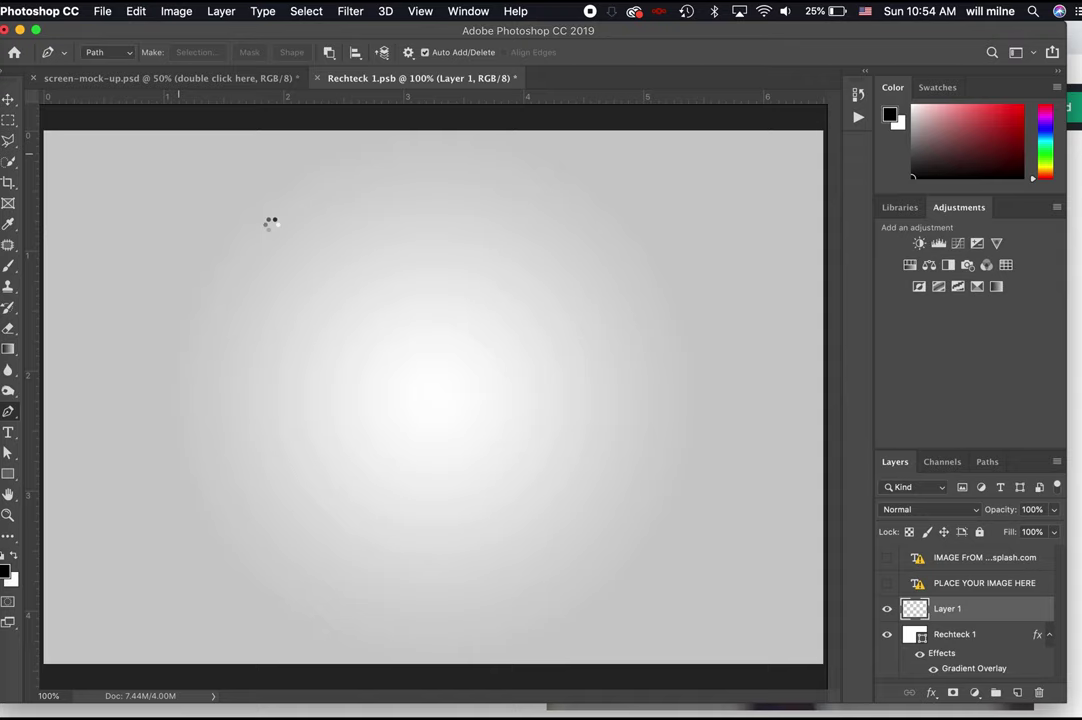
key("super+minus")
key("super+minus")
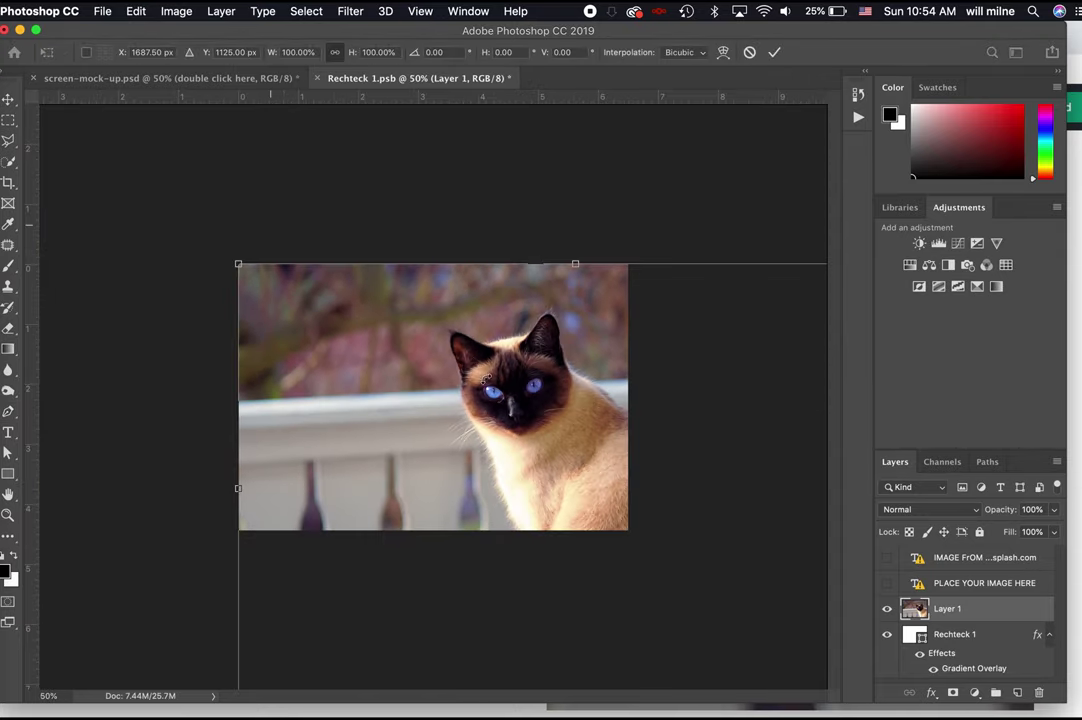
left_click_drag(245, 262, 495, 435)
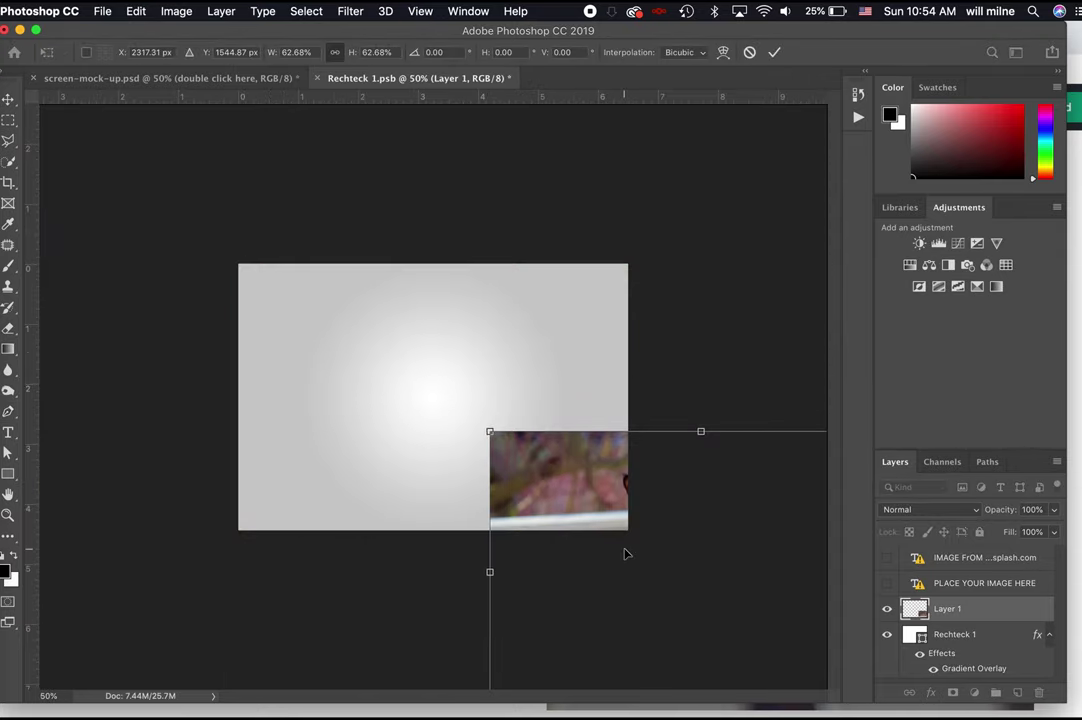
left_click_drag(540, 480, 290, 256)
left_click_drag(358, 379, 356, 397)
key("Return")
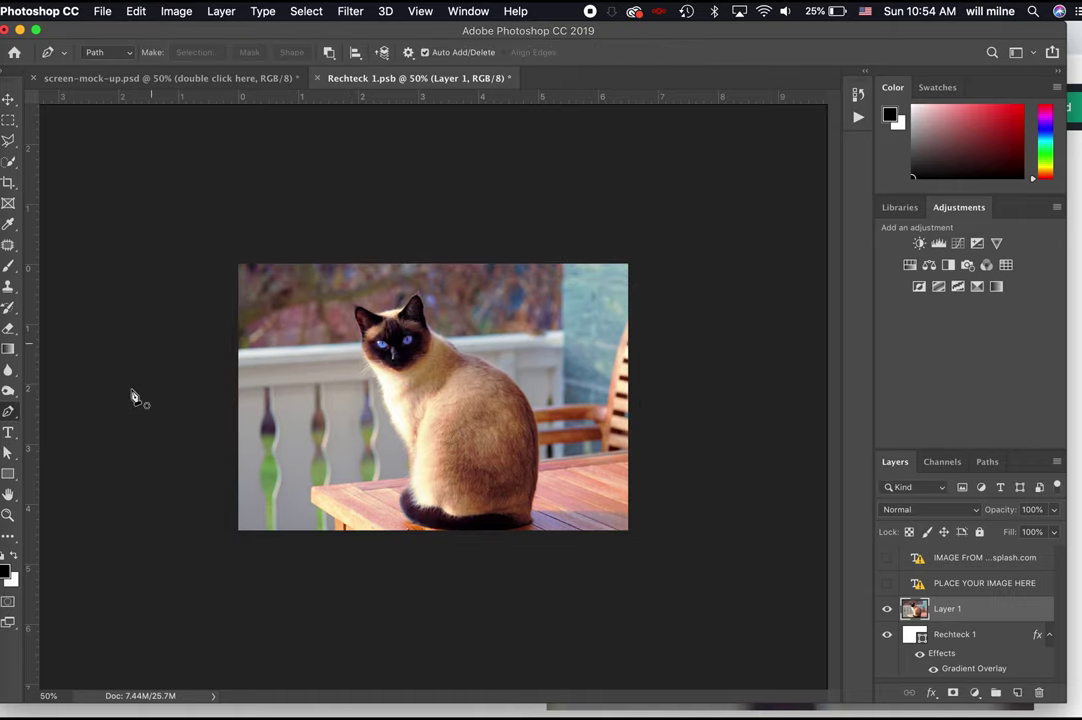
Add enlarged 'cats.com' text centered over the cat's chest
left_click(8, 432)
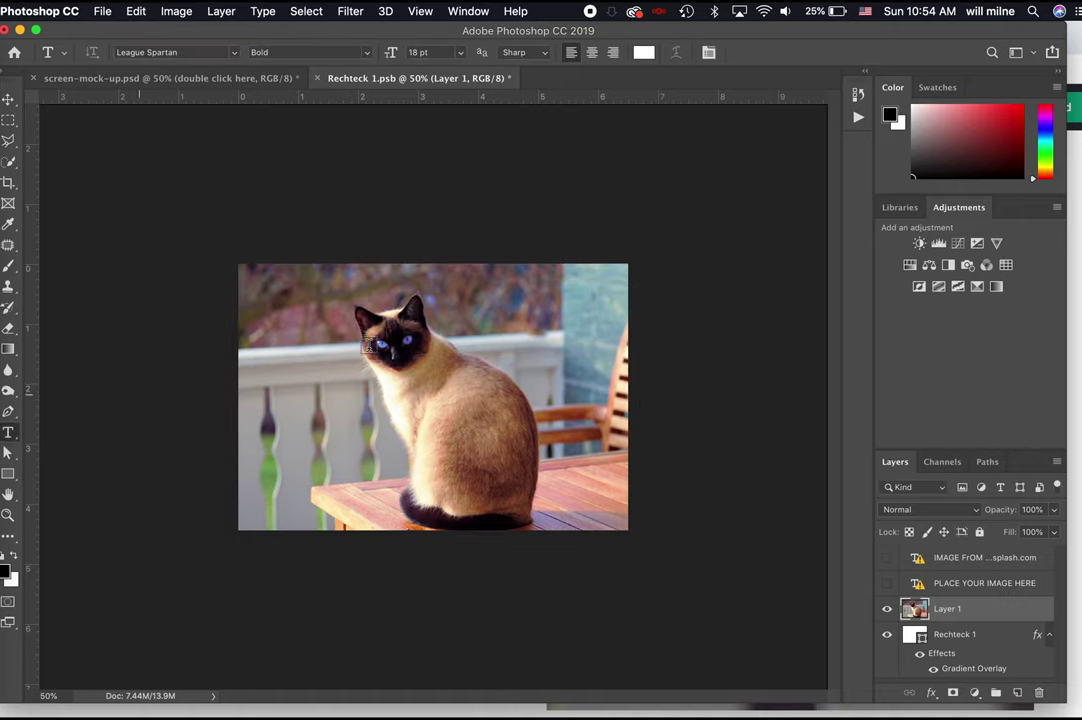
left_click(291, 278)
type("cat")
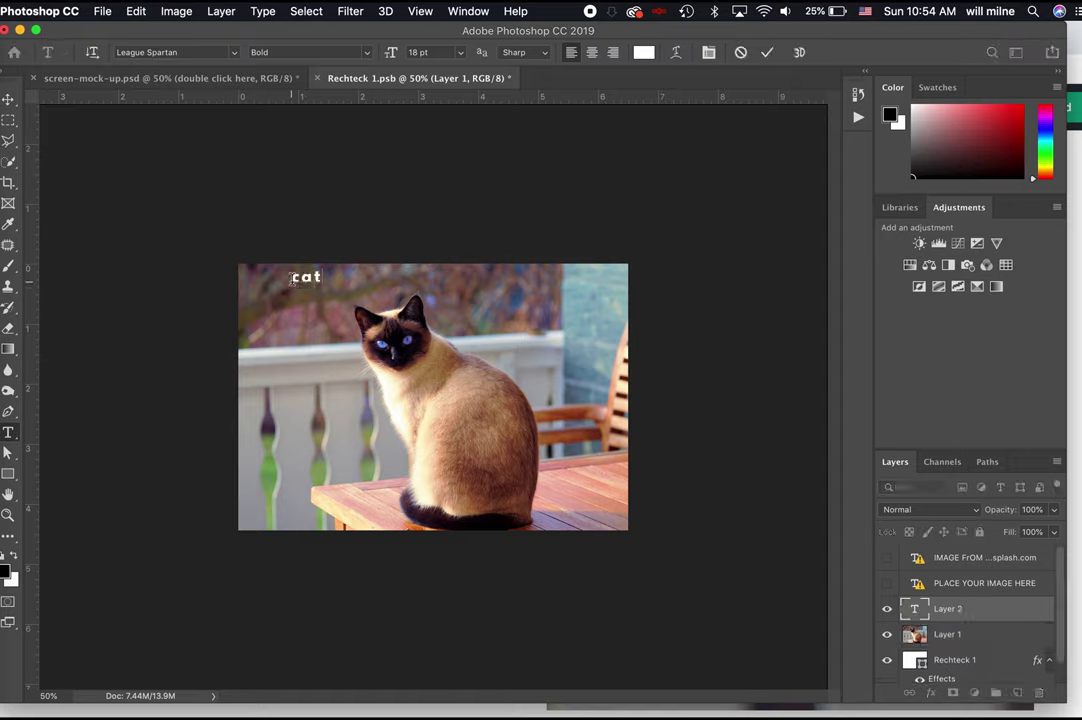
type("s.com")
left_click(8, 99)
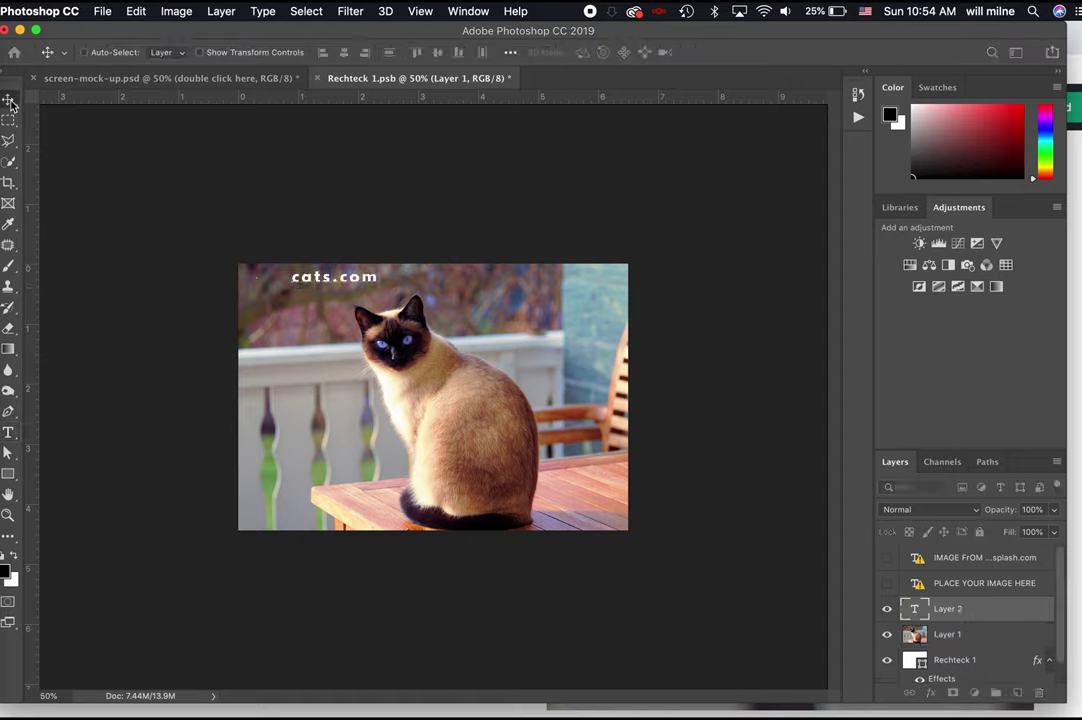
left_click_drag(291, 267, 331, 344)
key("ctrl+t")
key("Return")
left_click_drag(440, 386, 480, 402)
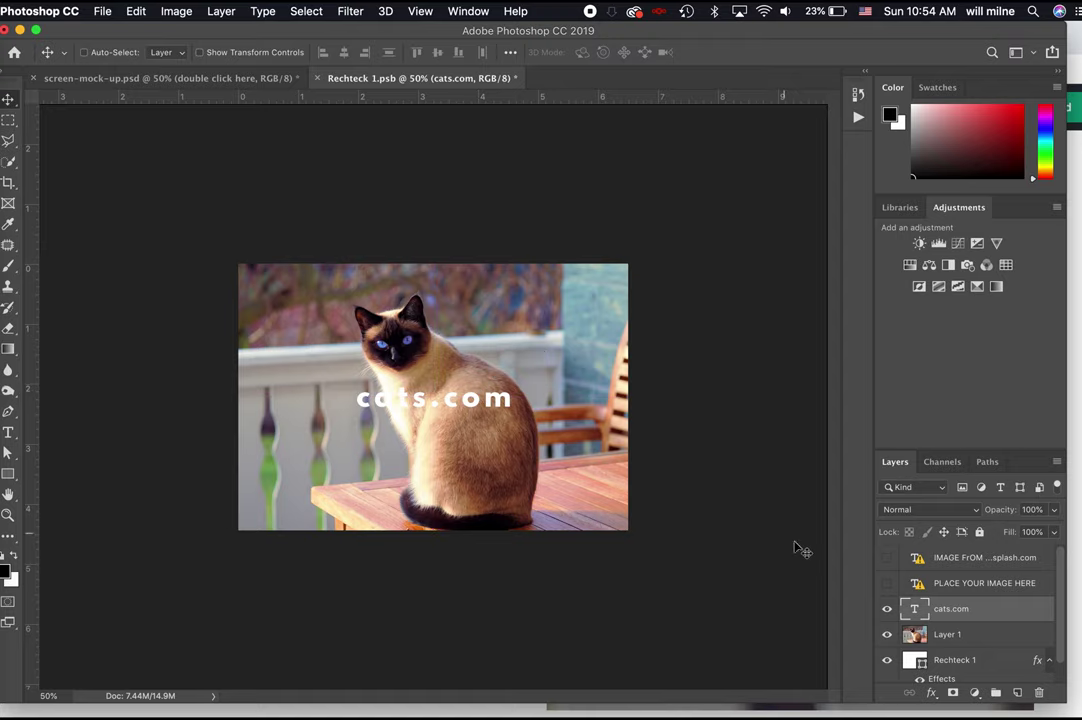
Give the cats.com text a 7 px black Stroke positioned Outside
left_click(933, 694)
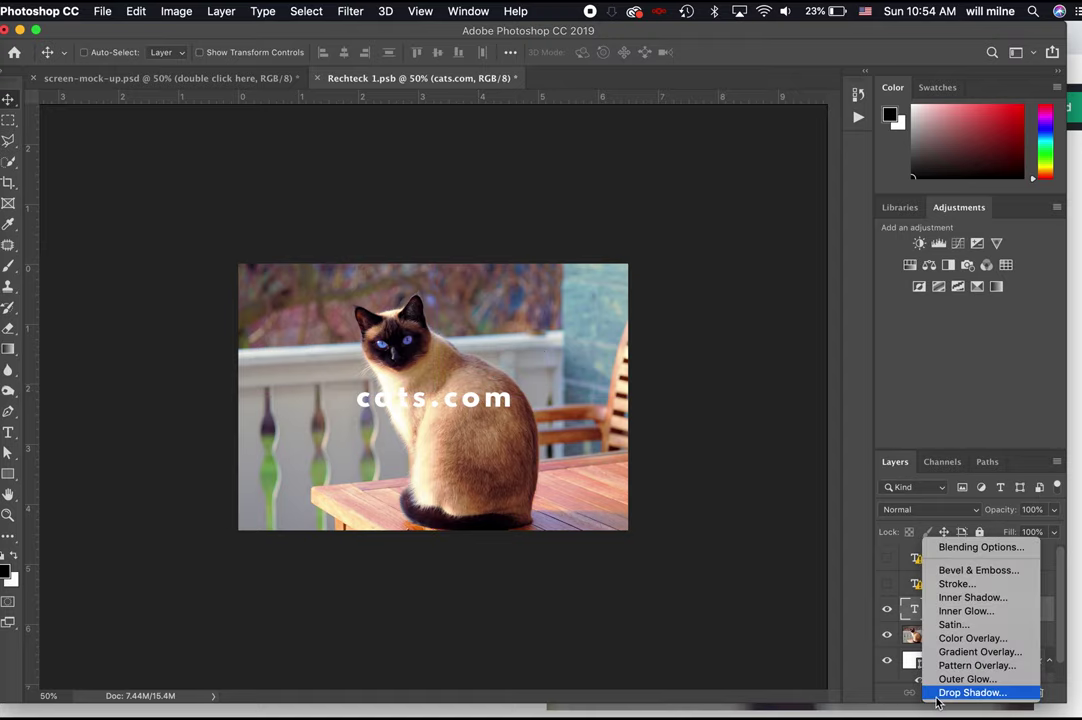
left_click(957, 583)
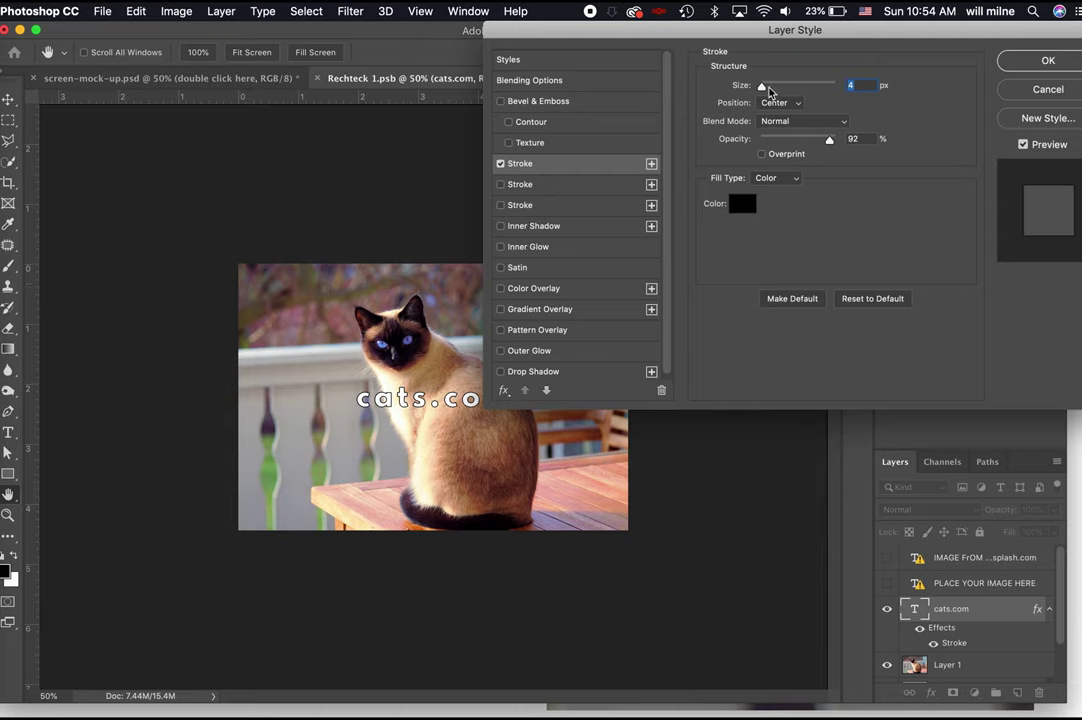
left_click(781, 102)
left_click(778, 75)
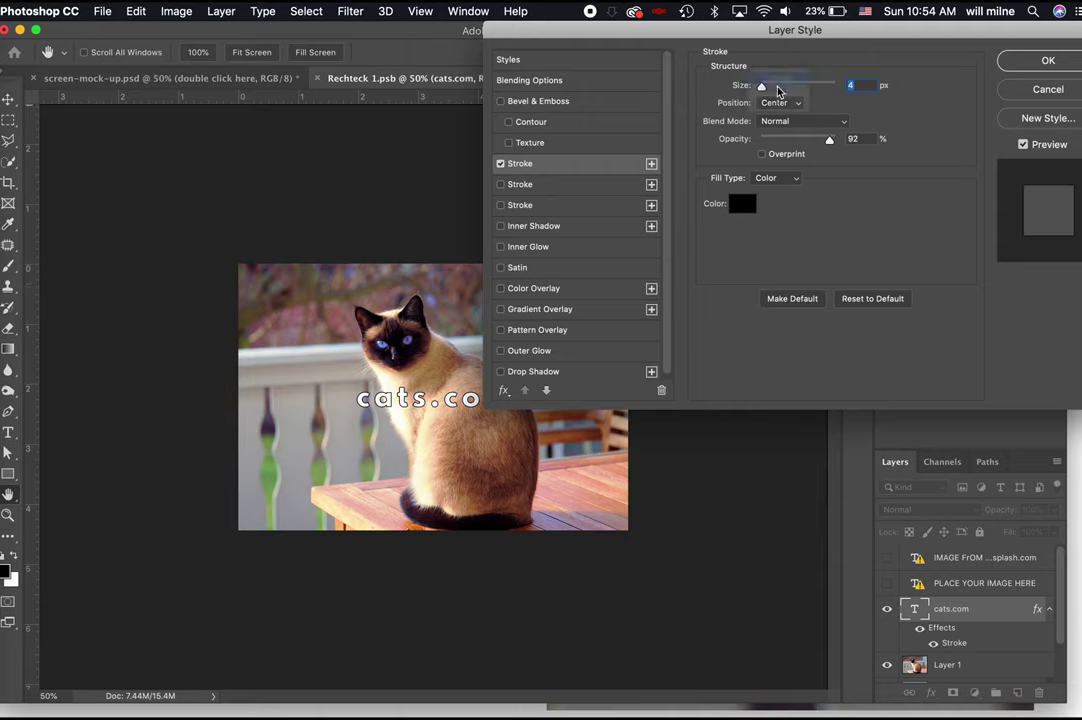
left_click_drag(770, 91, 766, 90)
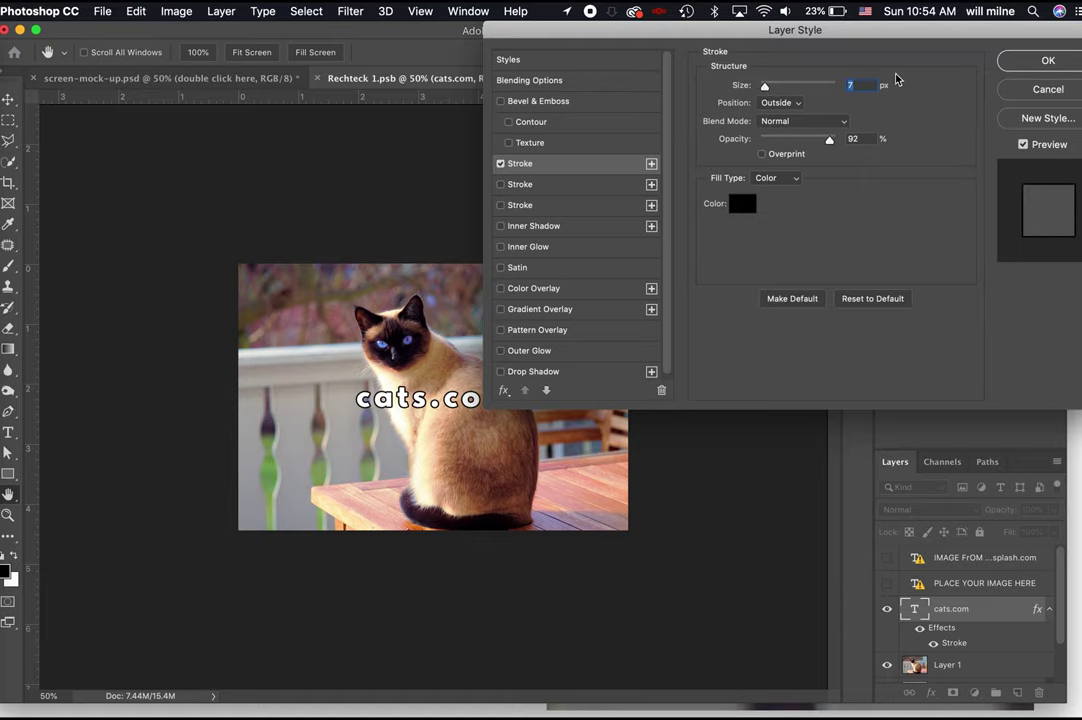
left_click(1016, 66)
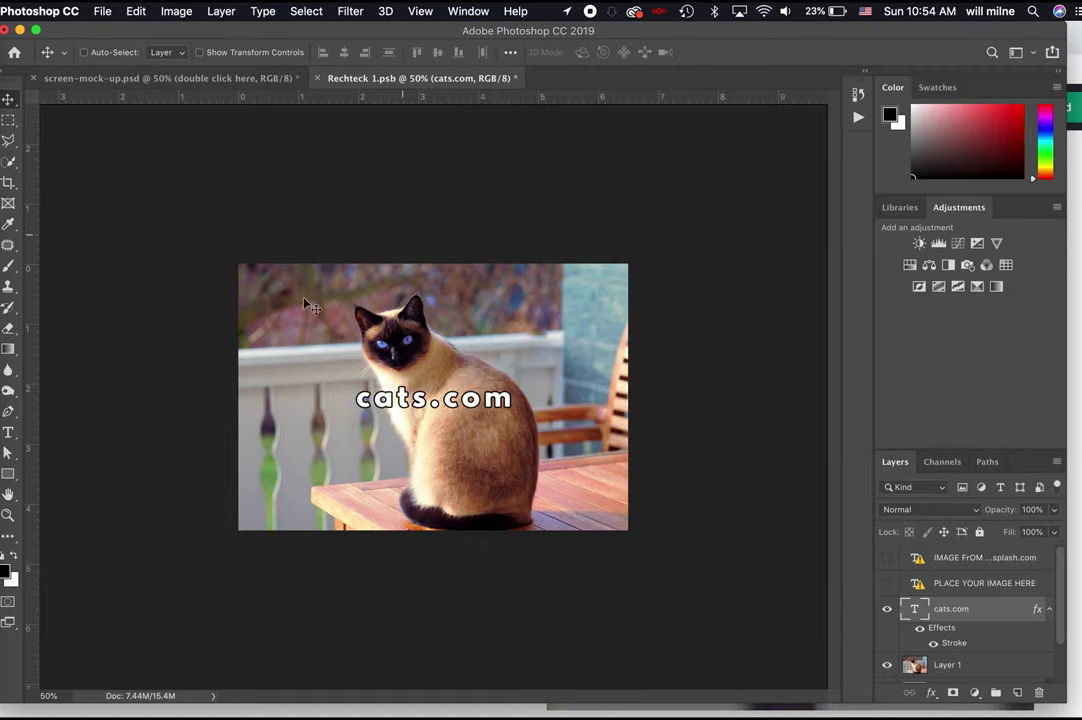
Save and close Rechteck 1.psb so the laptop mock-up shows the cat and cats.com
left_click(102, 11)
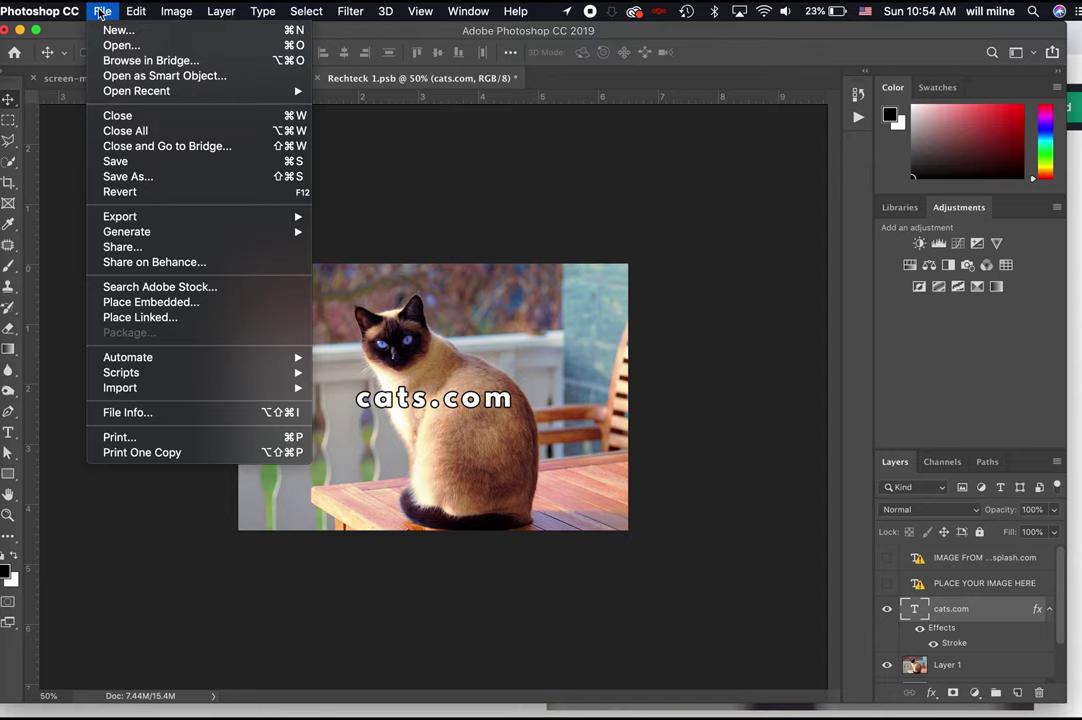
left_click(137, 169)
left_click(102, 11)
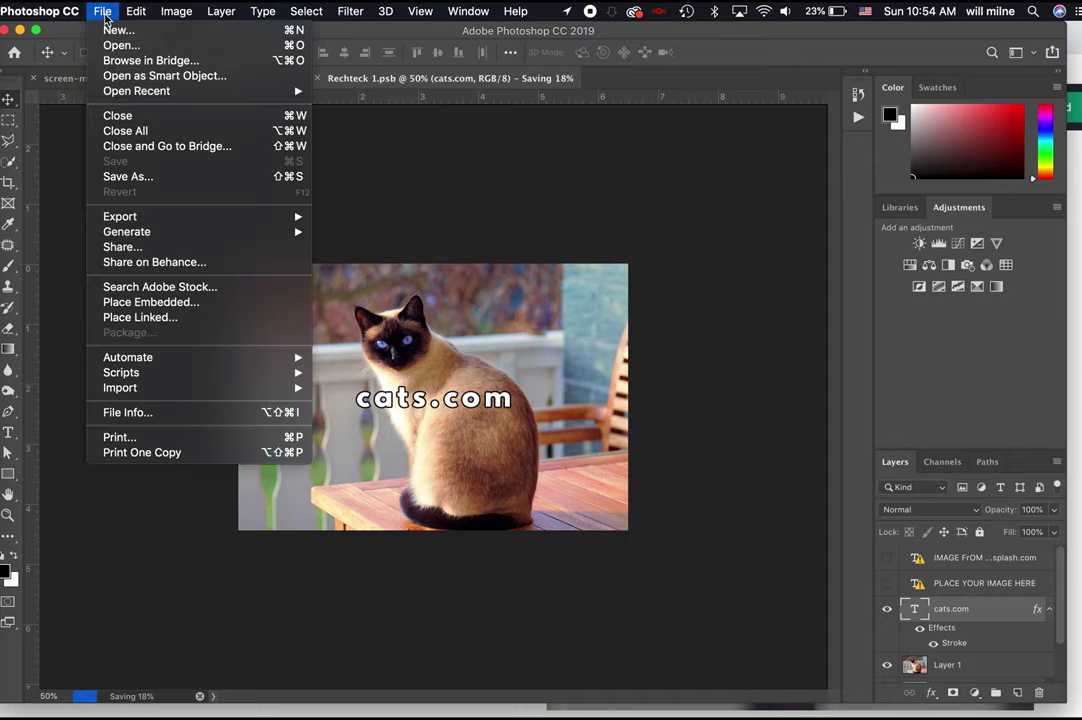
left_click(130, 118)
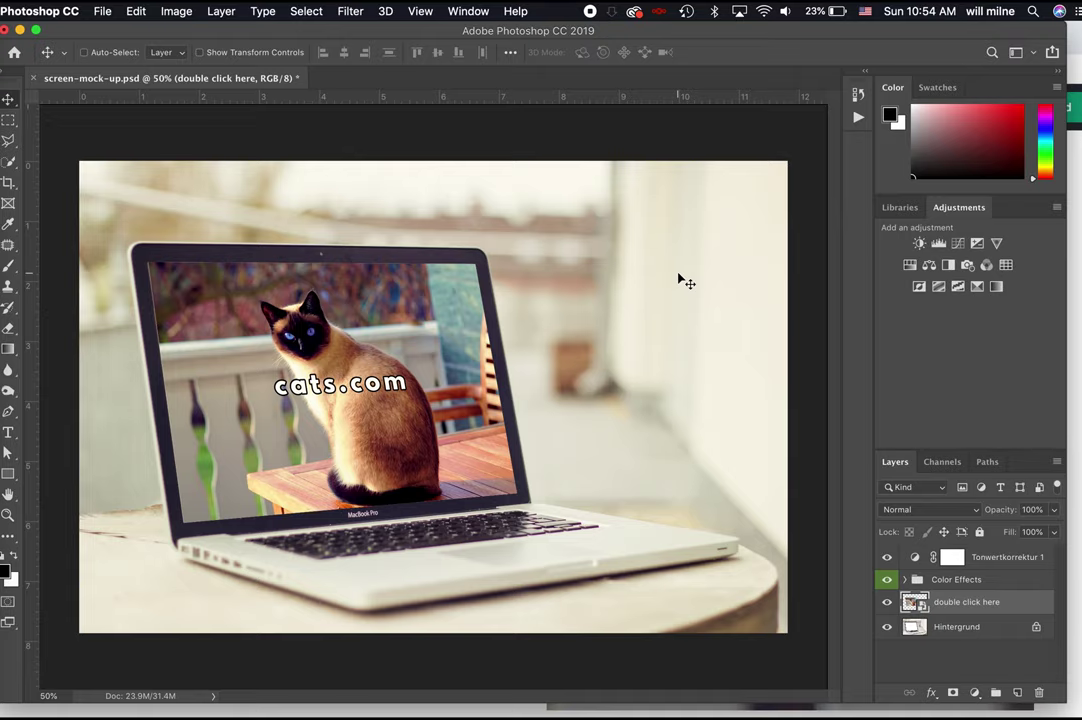
key("super+Tab")
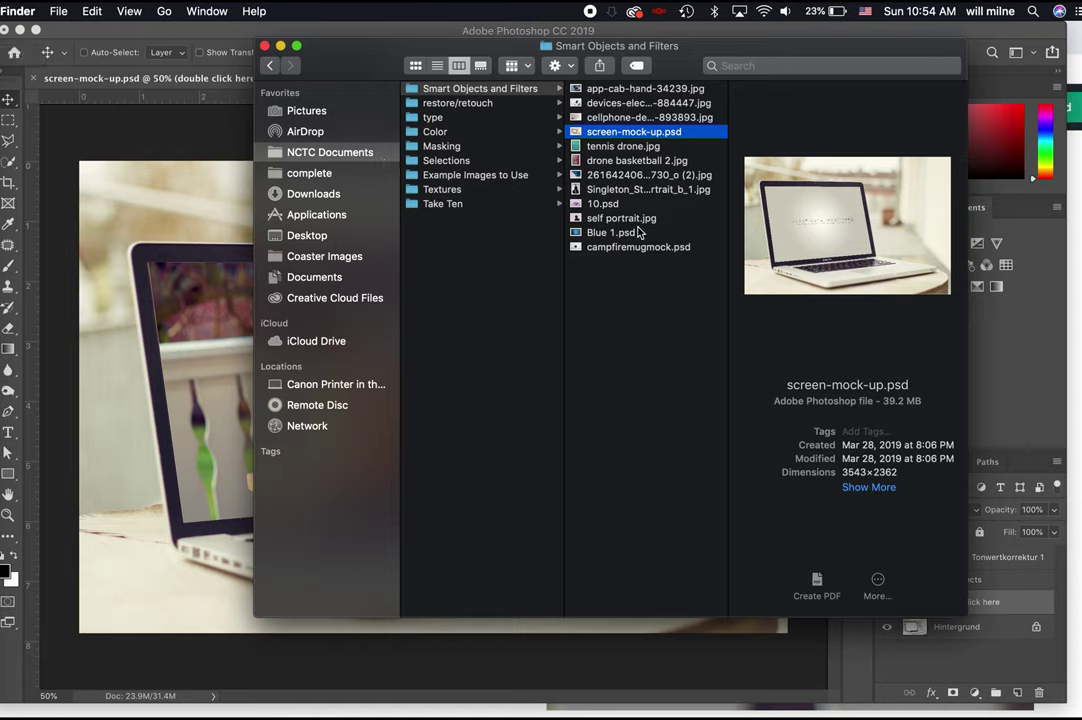
Open the Blue 1.psd T-shirt mockup from the Smart Objects and Filters folder
left_click_drag(640, 232, 633, 241)
left_click(609, 283)
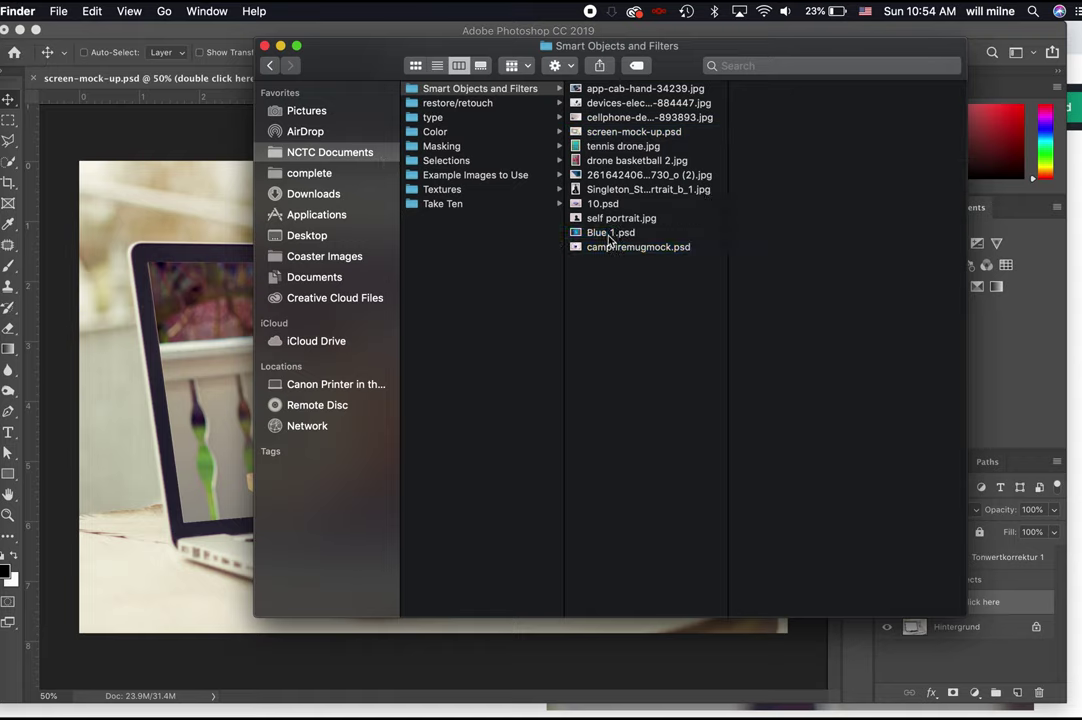
left_click(607, 236)
double_click(603, 234)
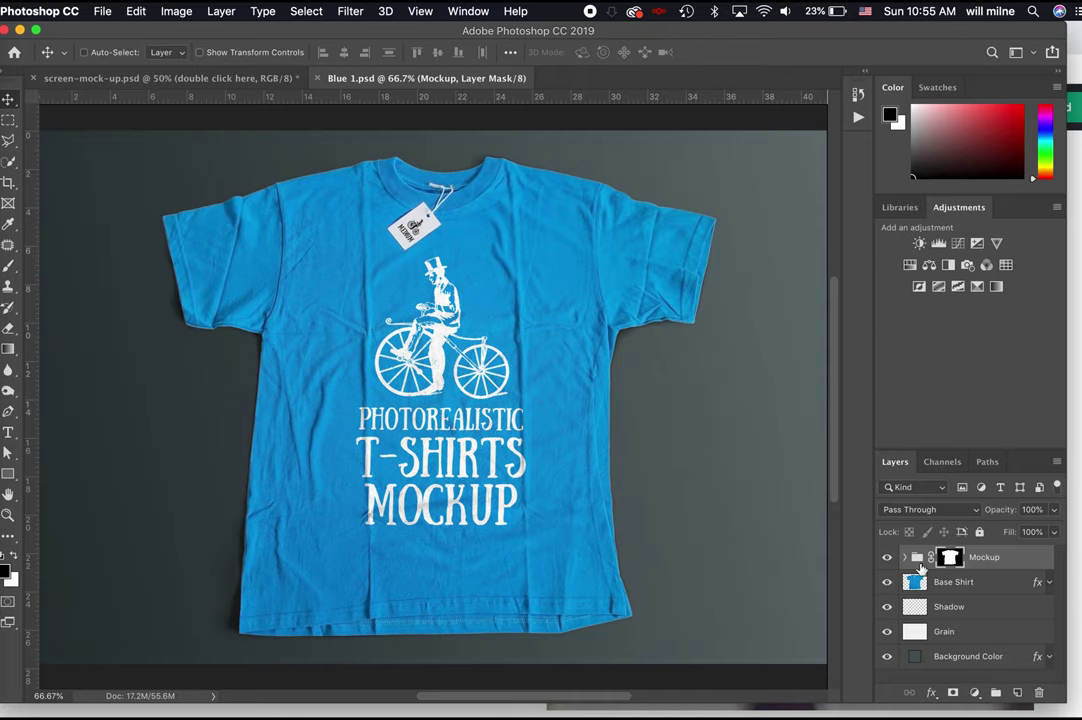
Expand Mockup and its Smart Objects group, then select the 'Right Click / Edit Contents' layer
left_click(915, 564)
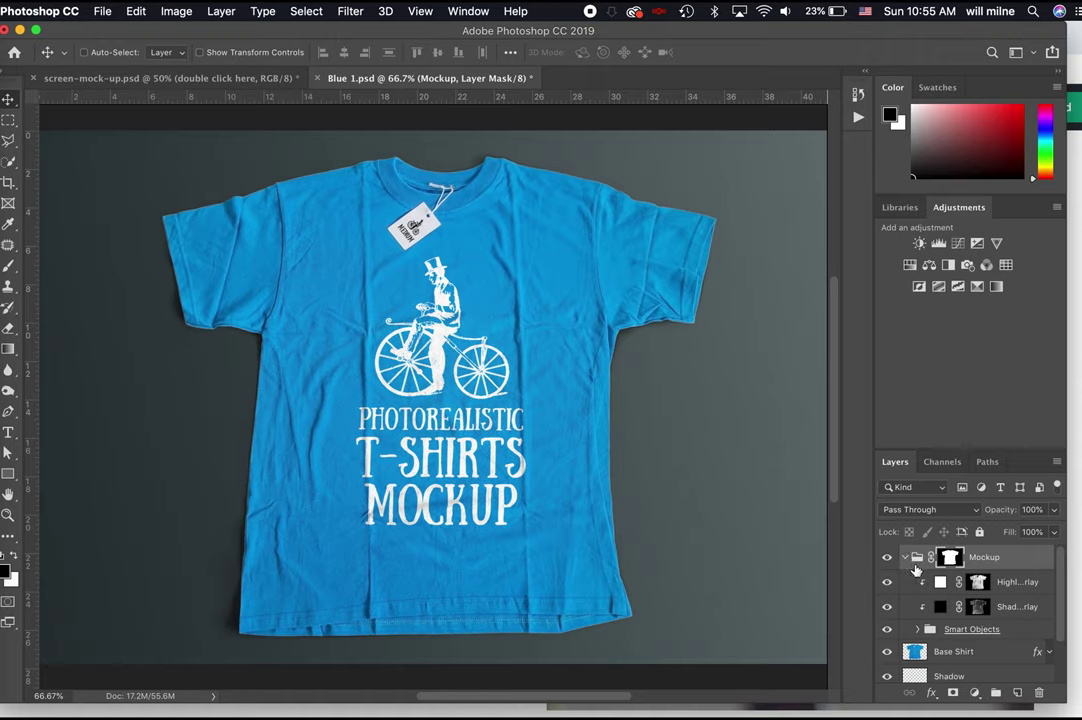
left_click(918, 629)
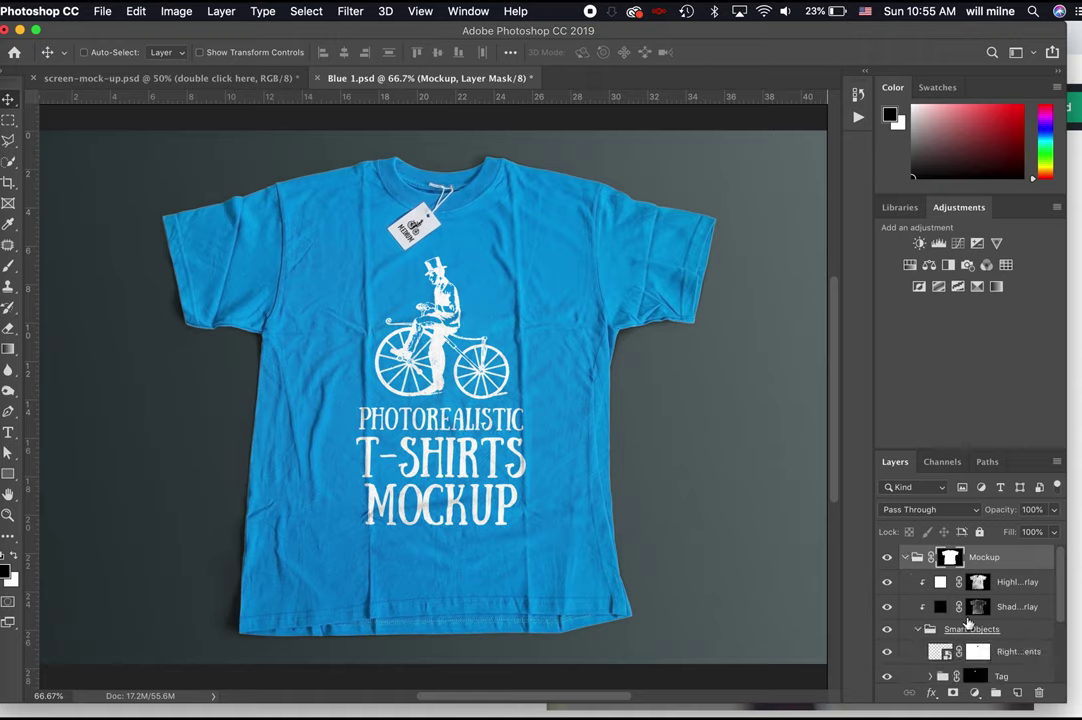
scroll(966, 622, "down", 2)
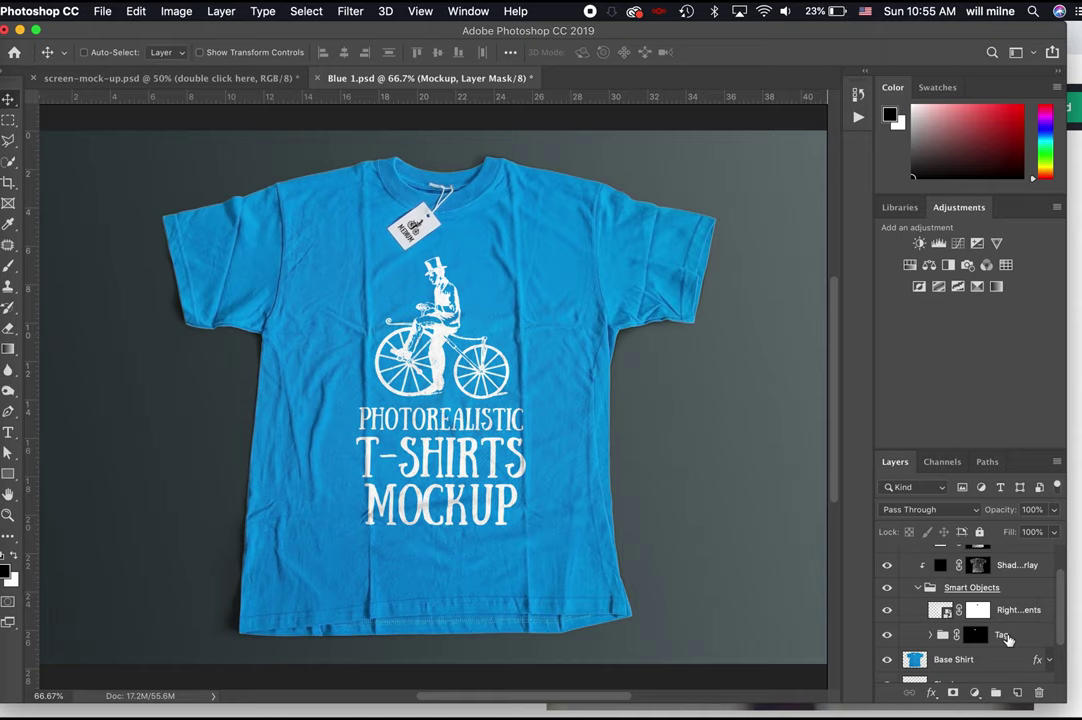
left_click(937, 612)
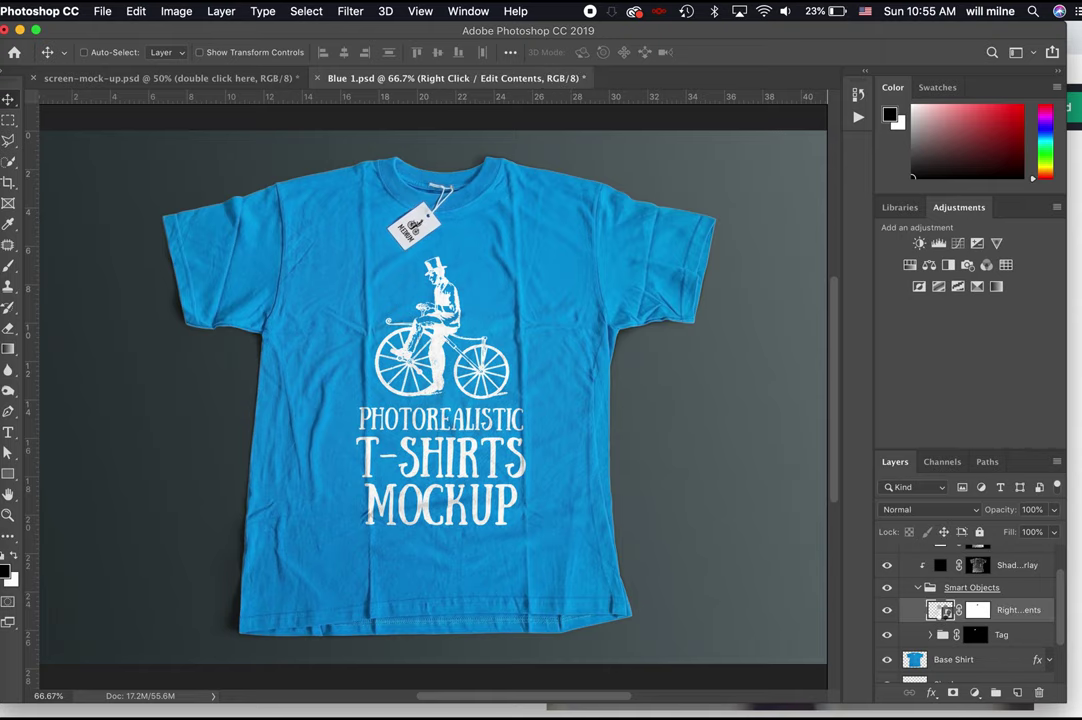
Open the shirt smart object's contents and pick the ATC Commercial Photography logo PNG via Place Embedded
double_click(940, 611)
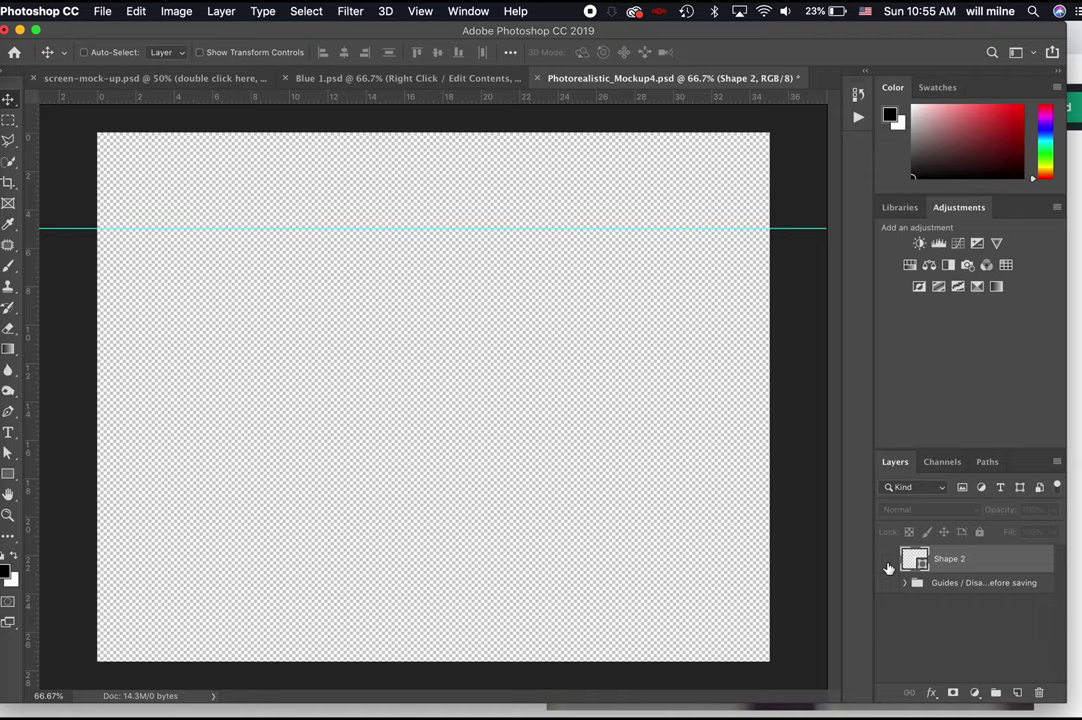
left_click(103, 12)
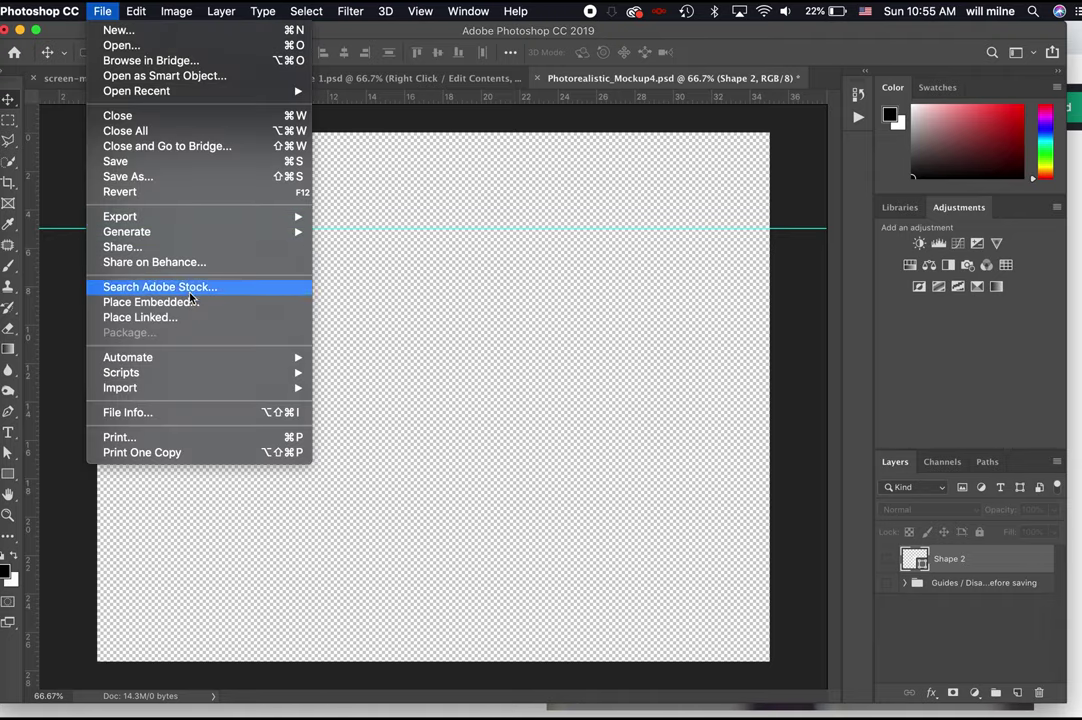
left_click(189, 303)
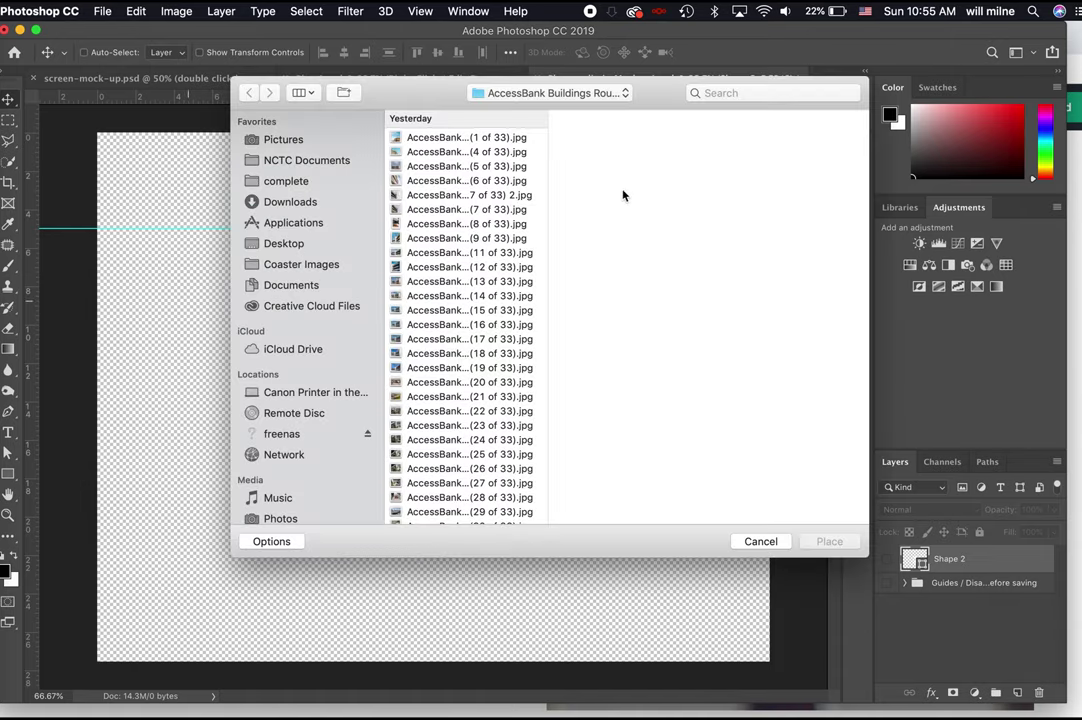
left_click(762, 93)
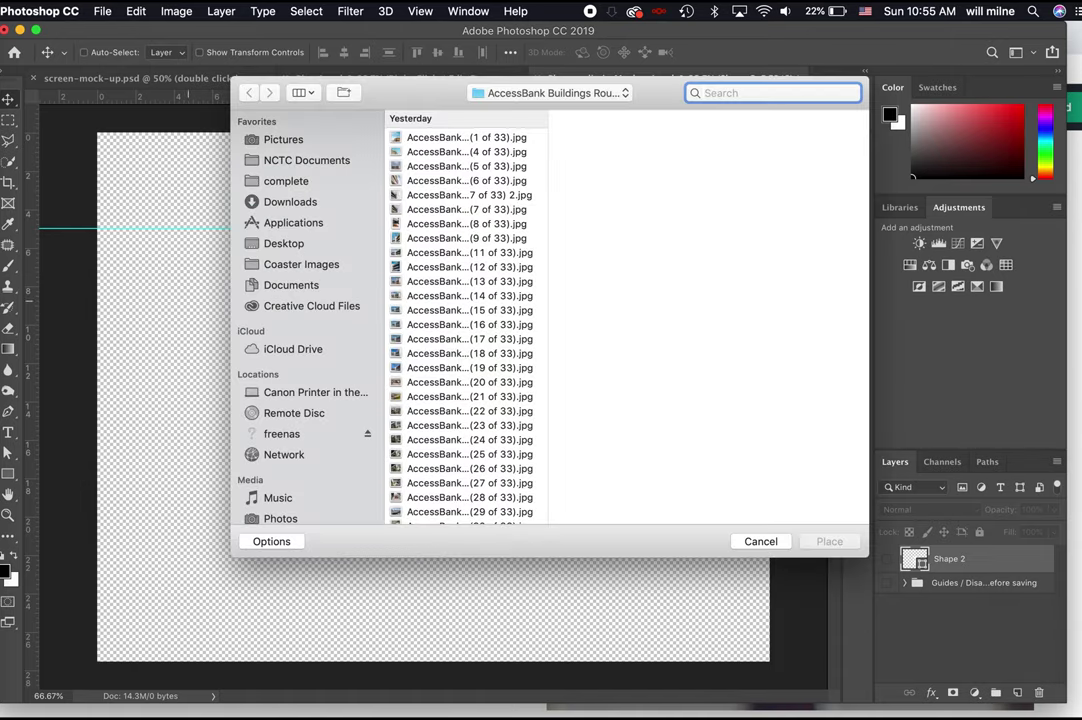
type("logo")
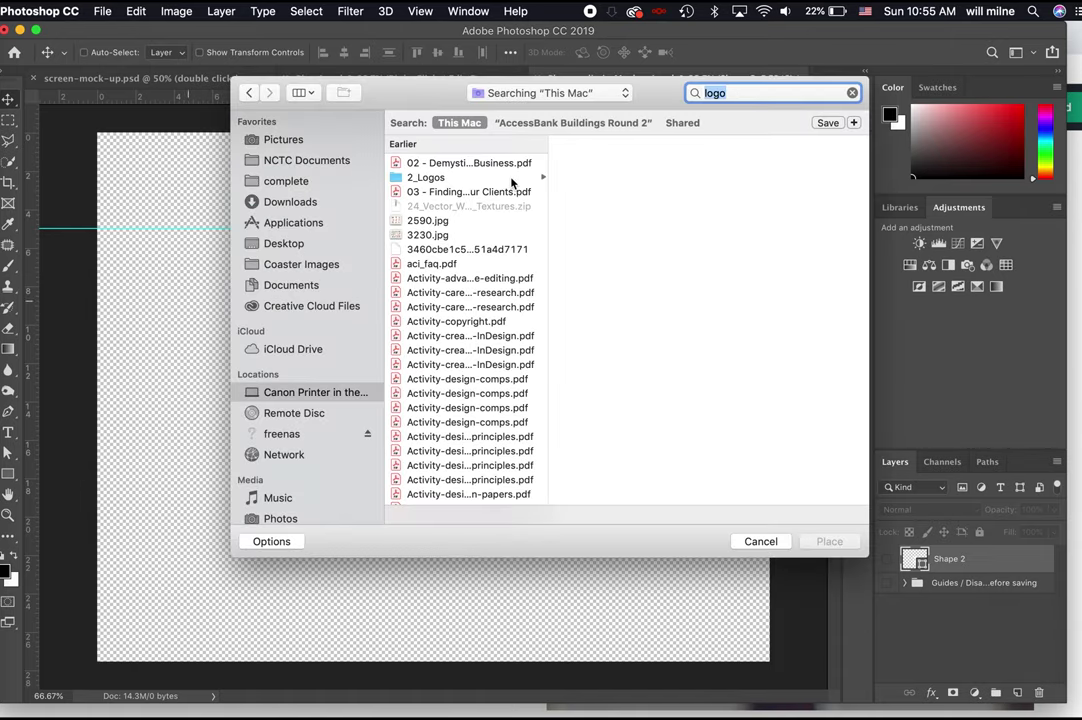
scroll(478, 263, "down", 20)
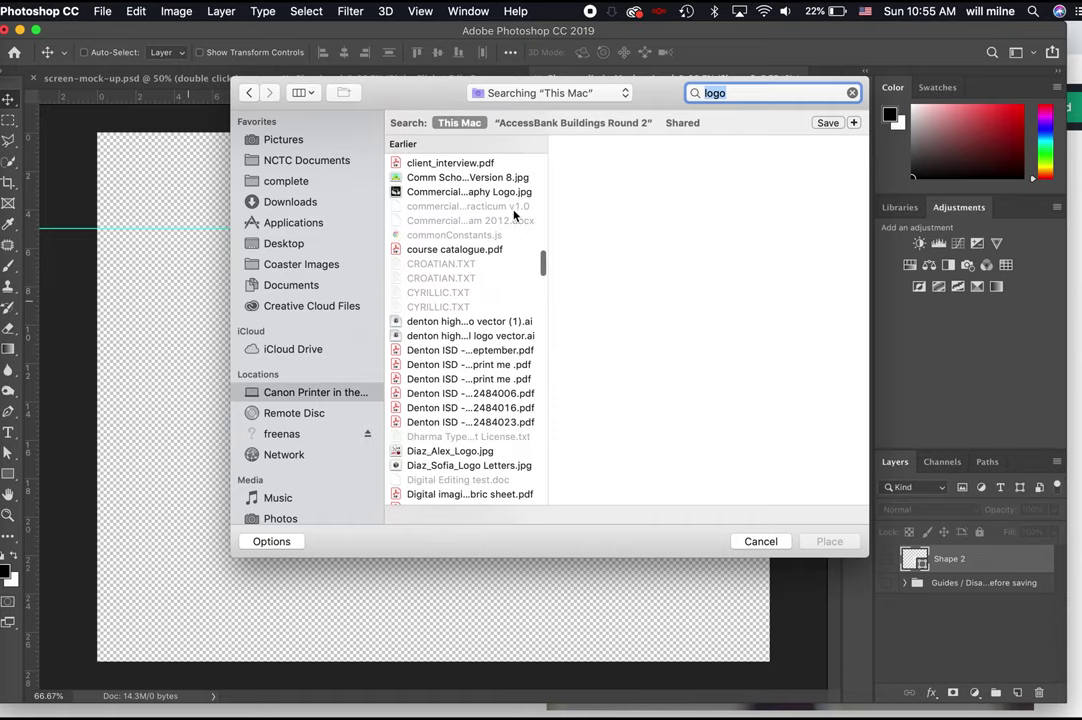
type("als")
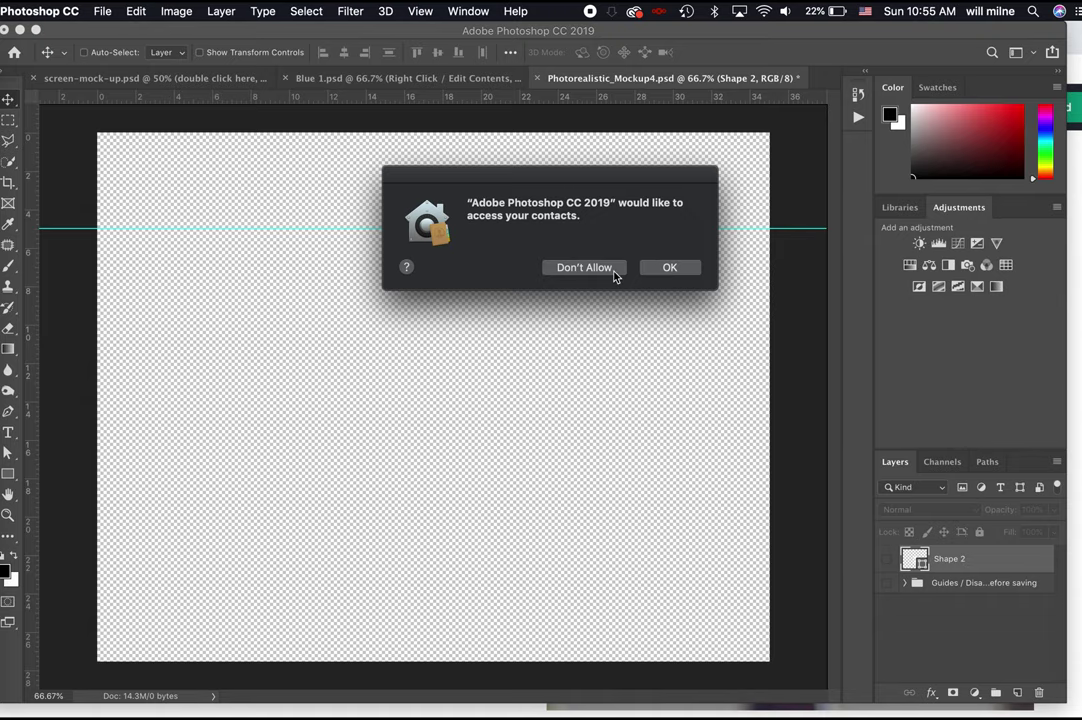
left_click(612, 270)
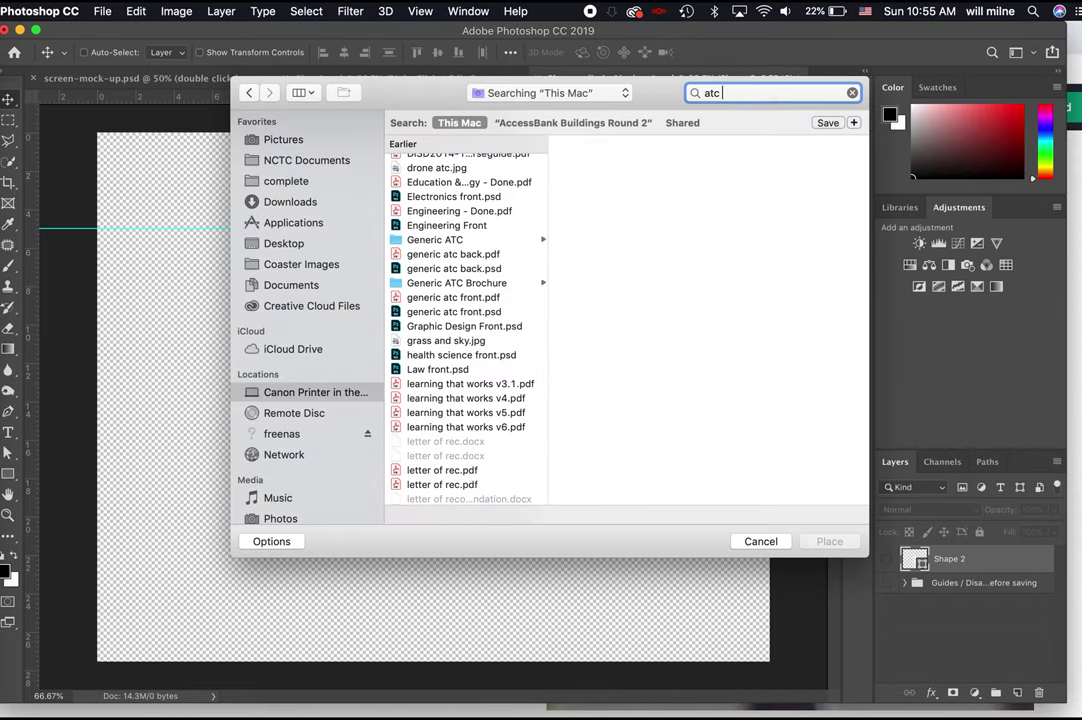
type("logo")
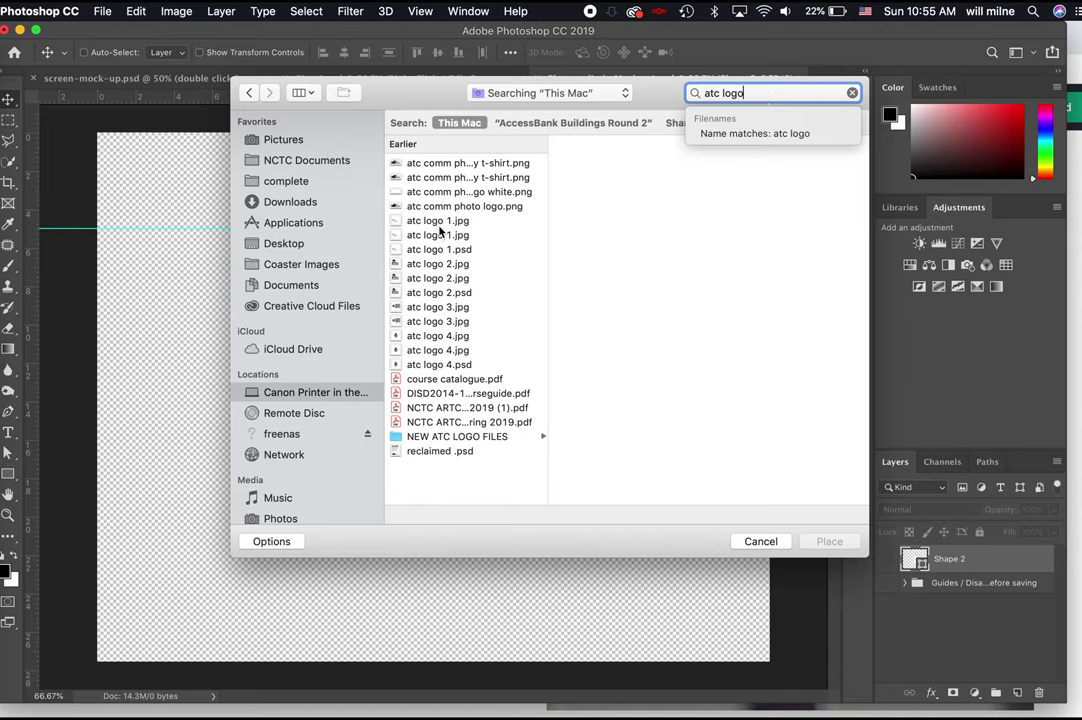
left_click(440, 163)
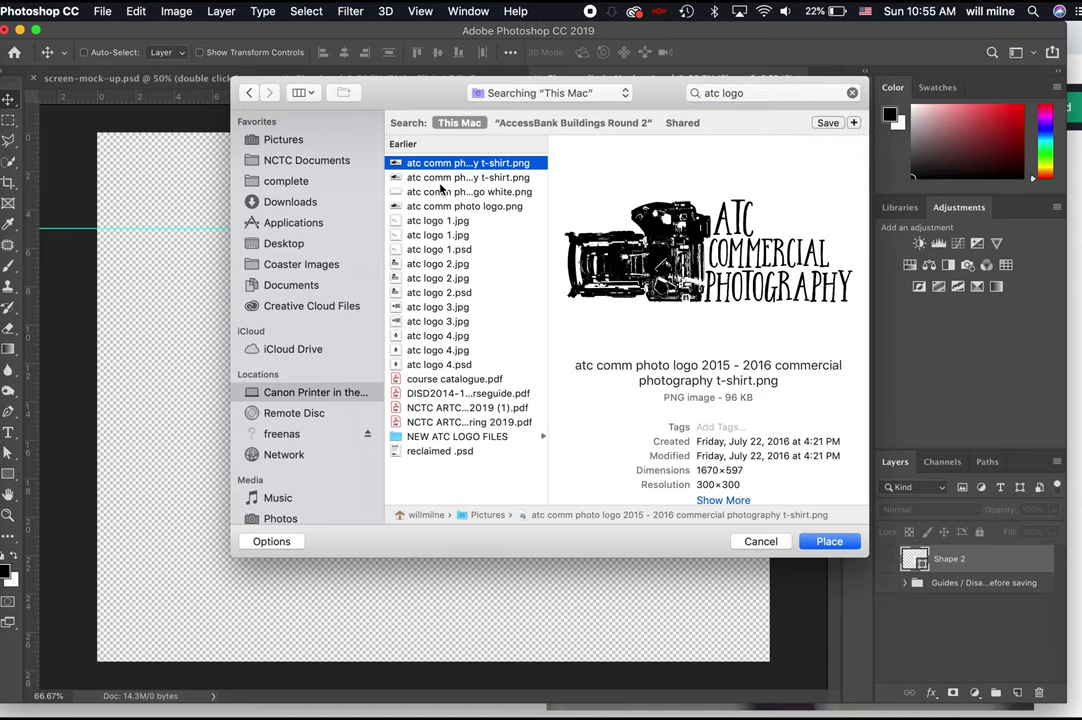
Place the logo, enlarge it and position it just below the guide line
left_click(840, 545)
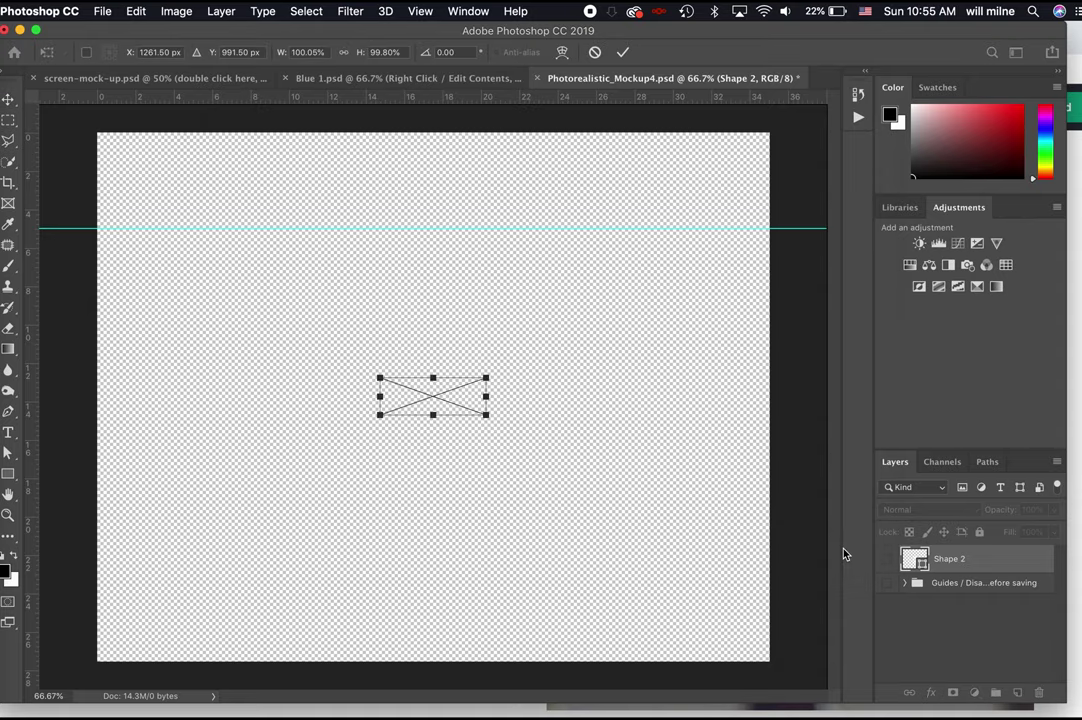
left_click_drag(498, 371, 720, 207)
left_click_drag(598, 350, 420, 308)
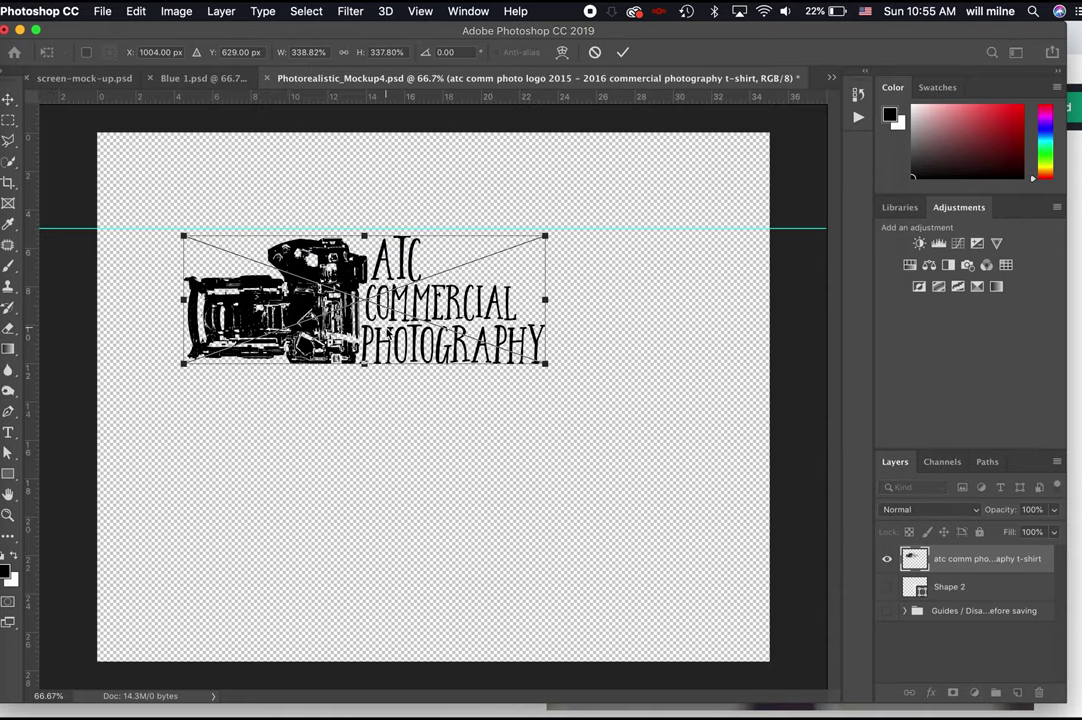
left_click_drag(550, 364, 676, 450)
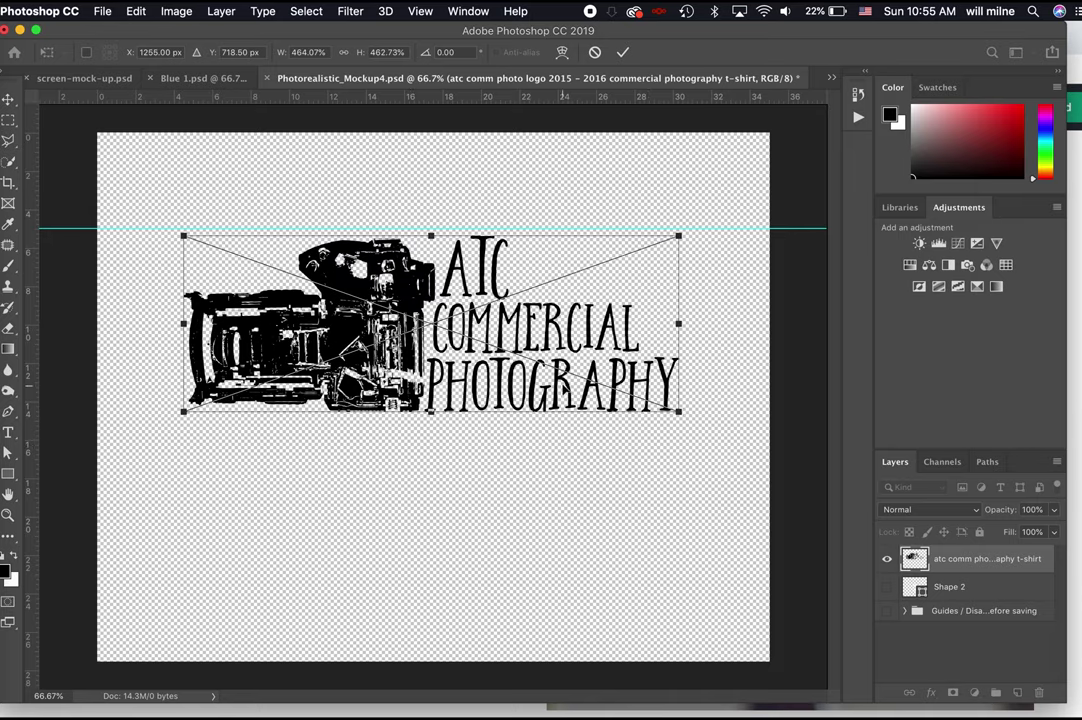
left_click_drag(566, 390, 564, 386)
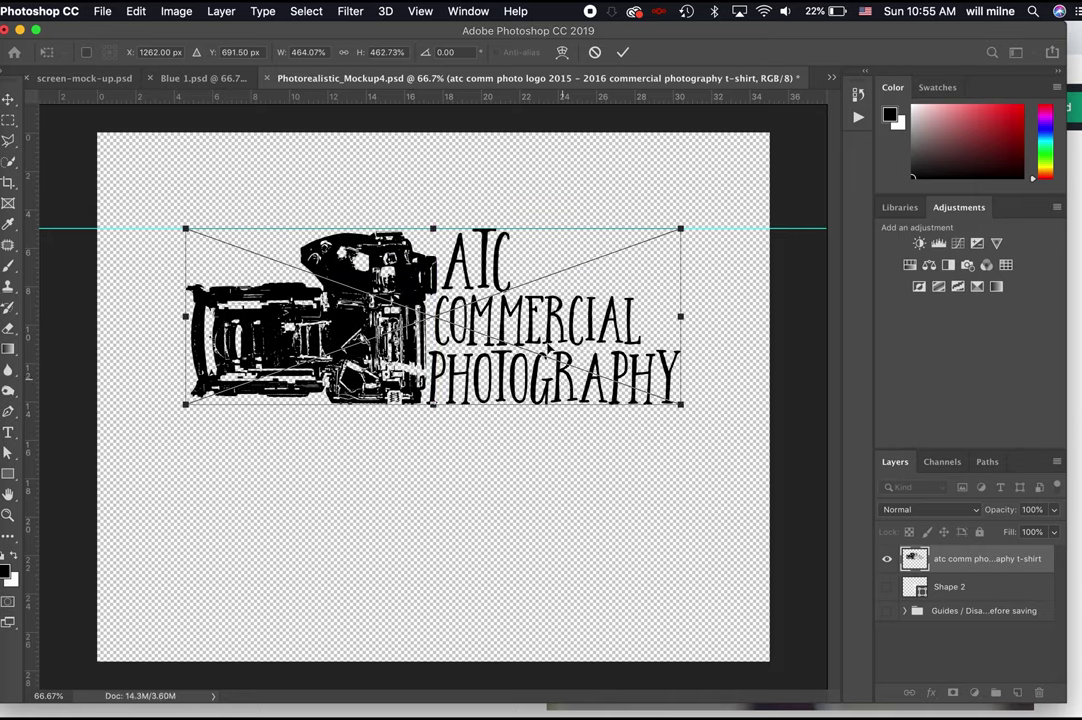
left_click(622, 52)
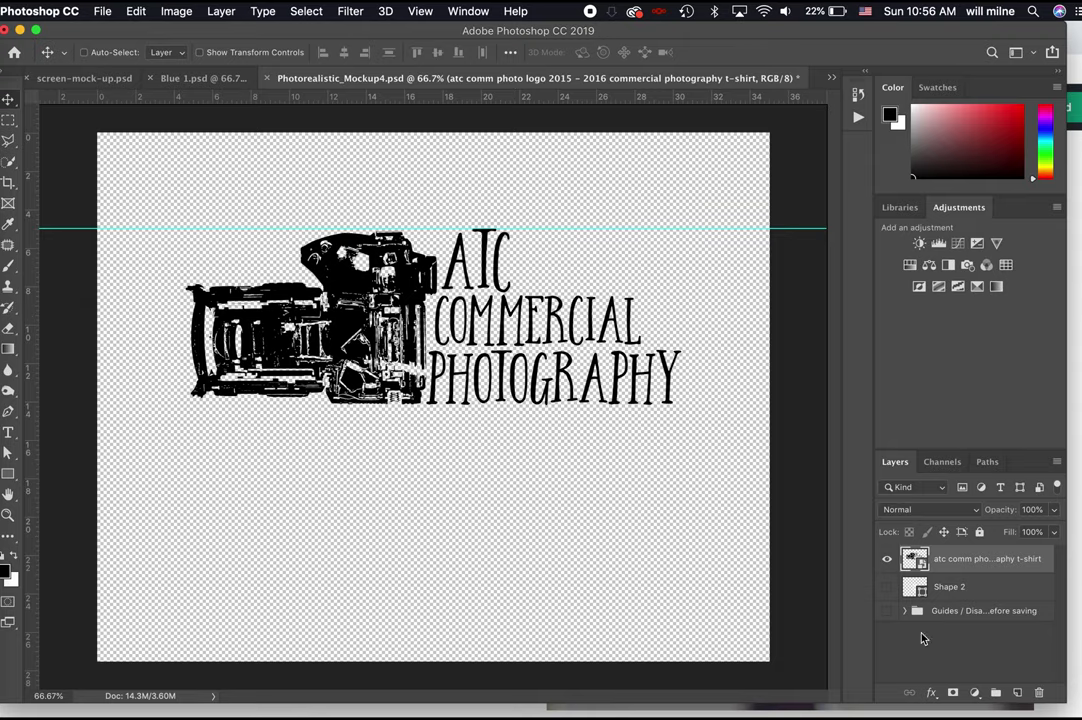
Add a pure white (ffffff) Color Overlay effect to the logo
left_click(931, 692)
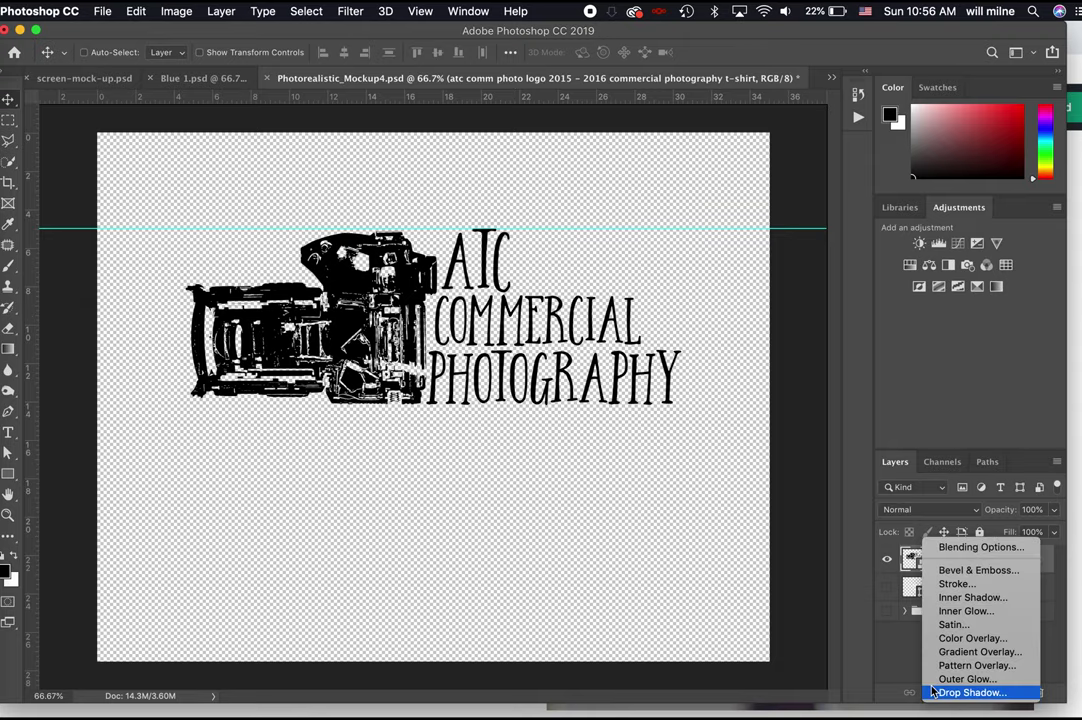
left_click(949, 638)
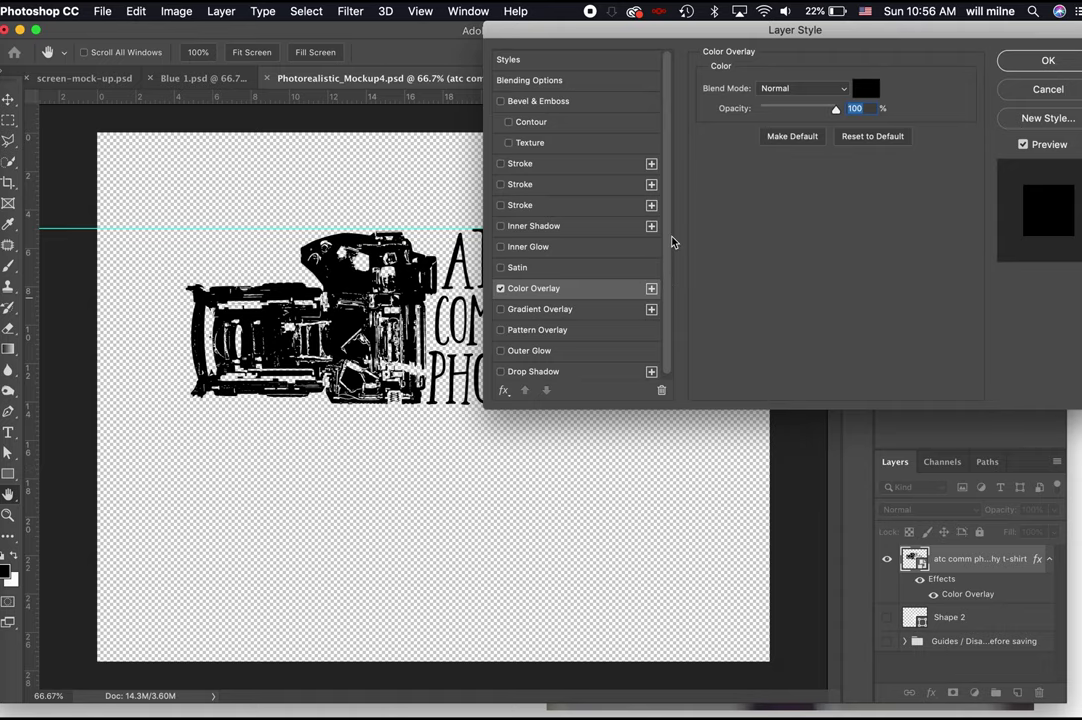
left_click(864, 89)
mouse_move(730, 190)
left_mouse_down()
mouse_move(659, 205)
mouse_move(583, 148)
left_mouse_up()
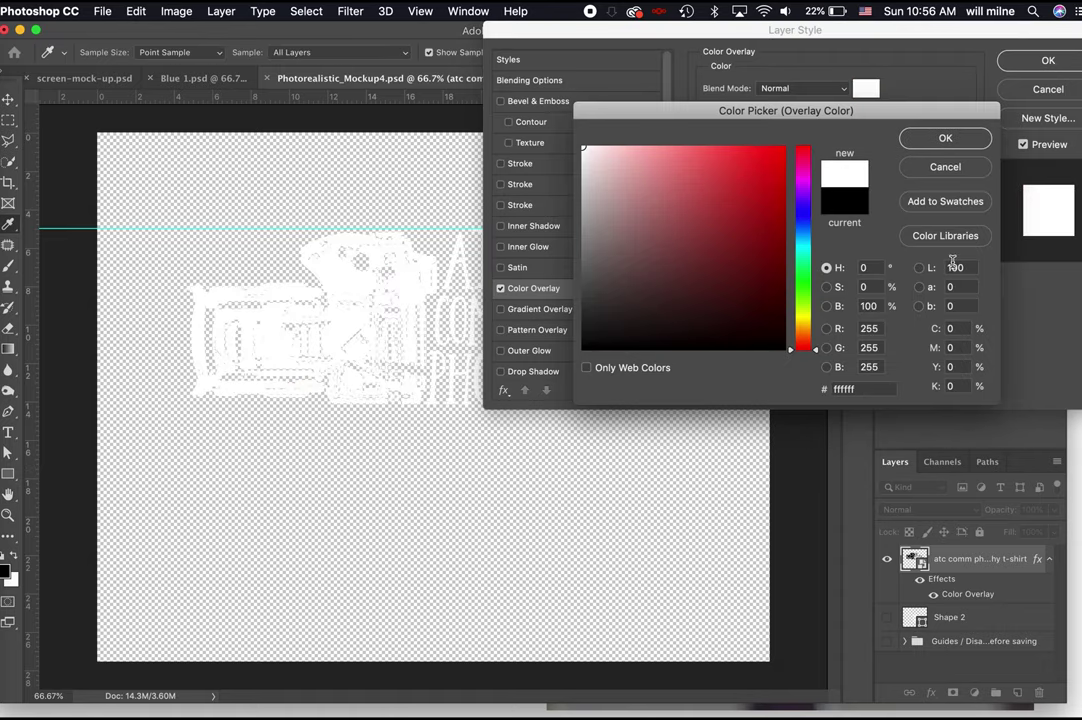
left_click(947, 138)
left_click(1030, 64)
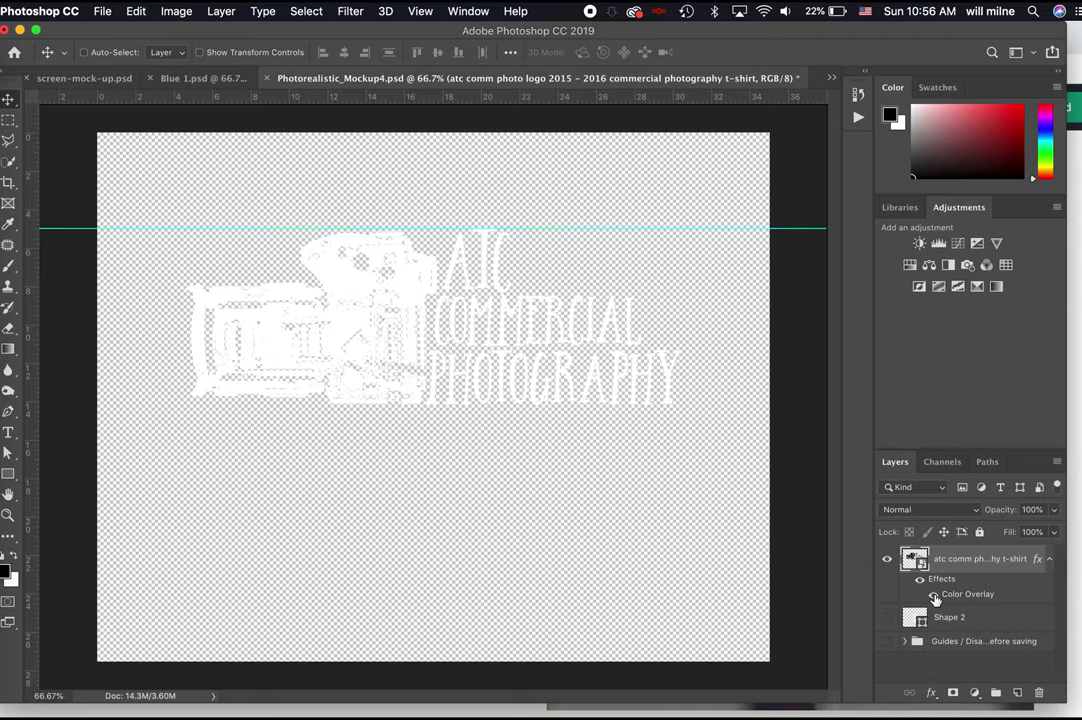
left_click(107, 12)
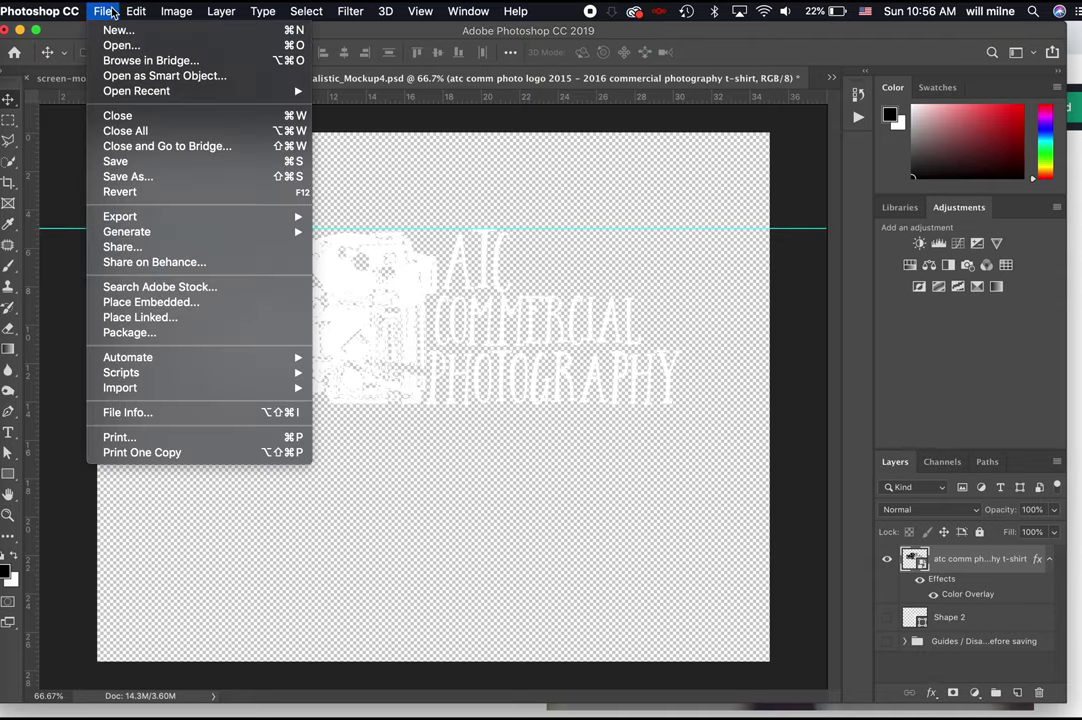
Save and close the recoloured logo contents
left_click(140, 161)
left_click(100, 11)
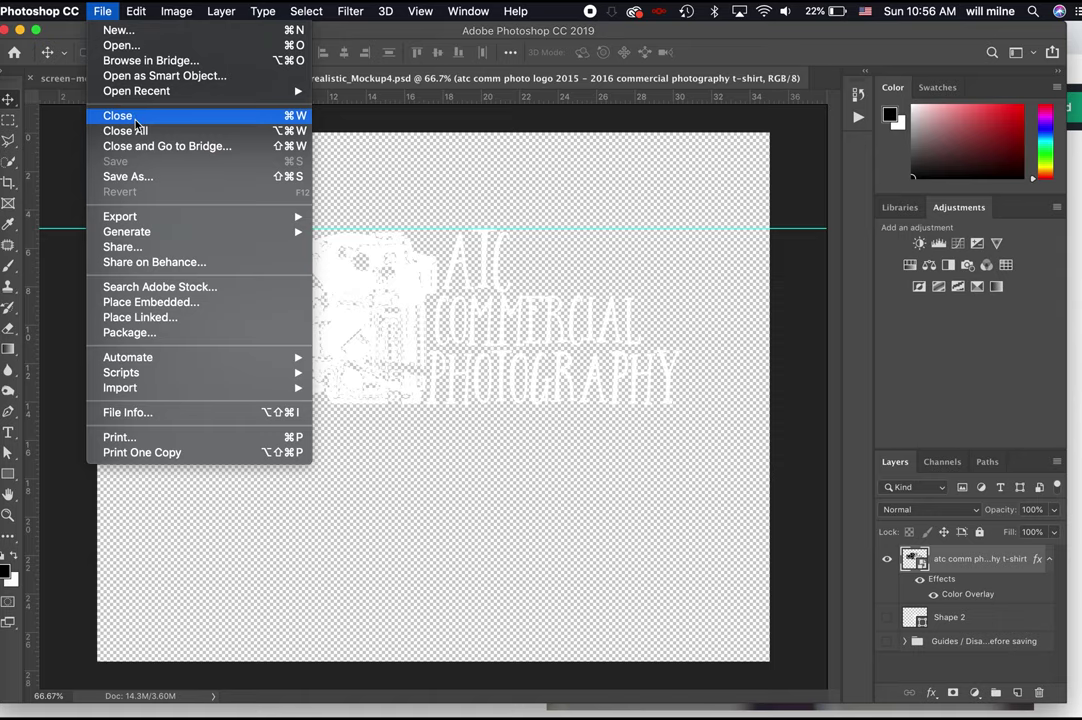
left_click(127, 115)
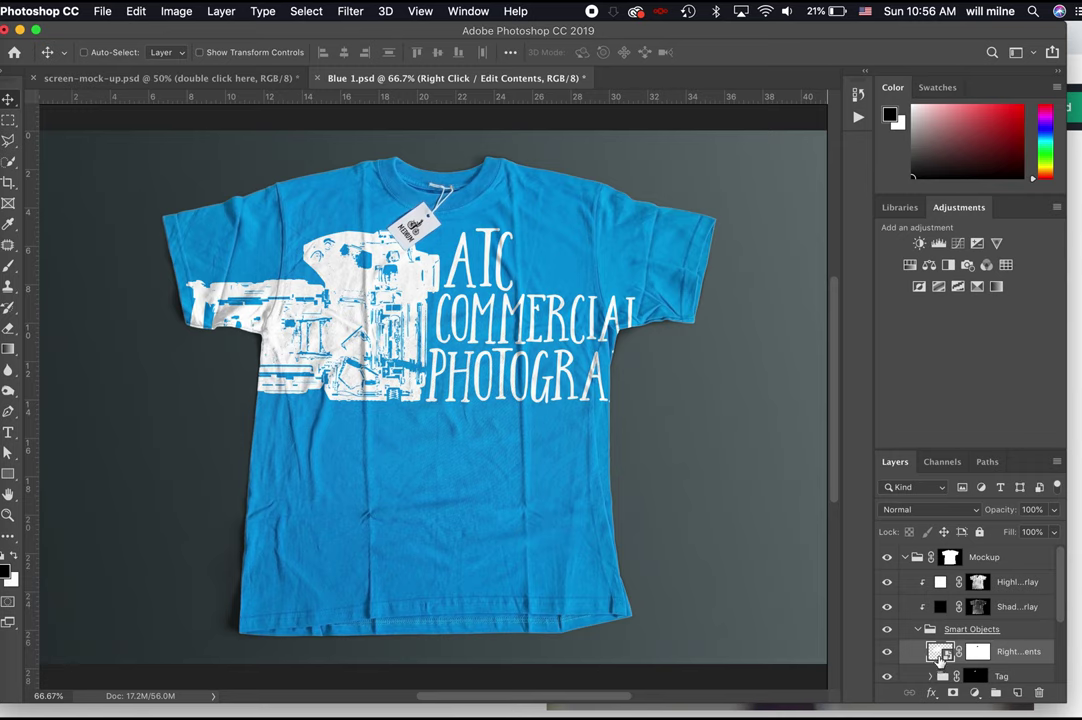
Reopen the T-shirt's logo smart object, shrink it to about 20.8 in wide and move it up-right
double_click(940, 654)
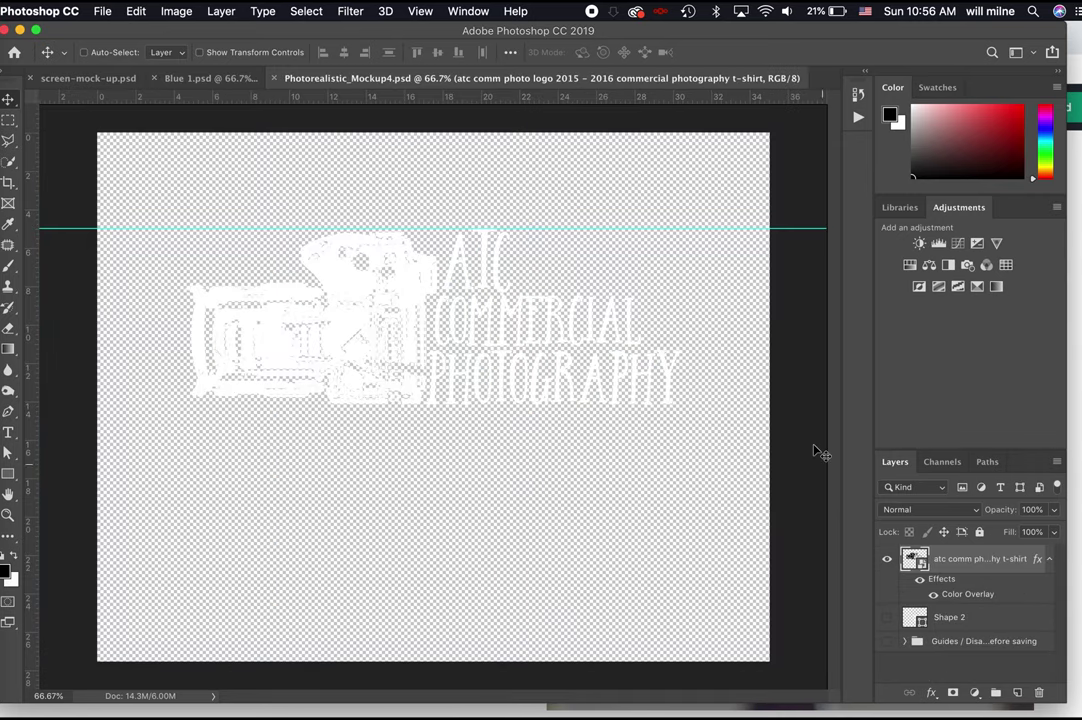
key("super+t")
left_click_drag(679, 229, 519, 281)
key("Return")
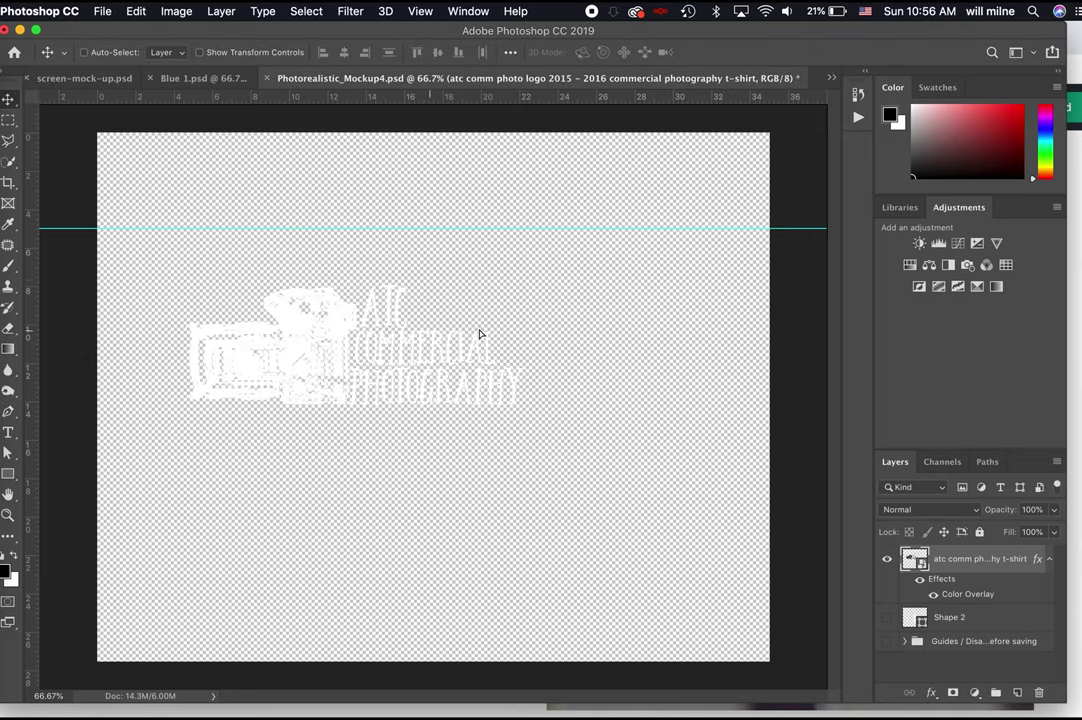
left_click_drag(480, 334, 493, 284)
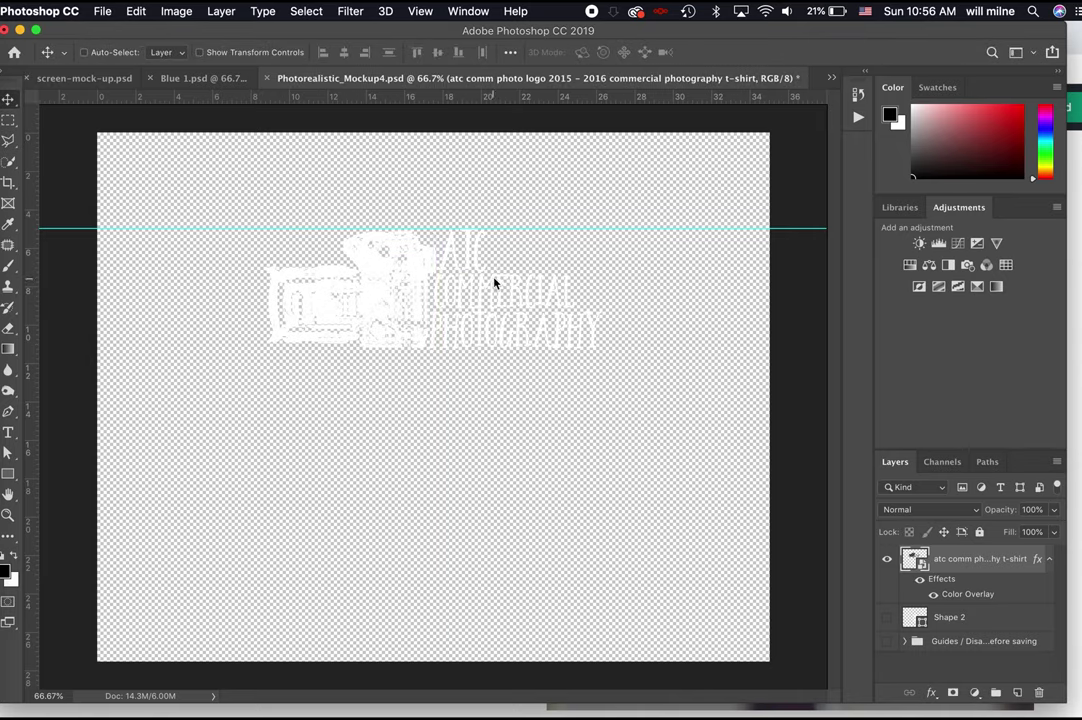
Save and close the resized logo contents, acknowledging the close notice
left_click(92, 10)
left_click(117, 161)
left_click(102, 11)
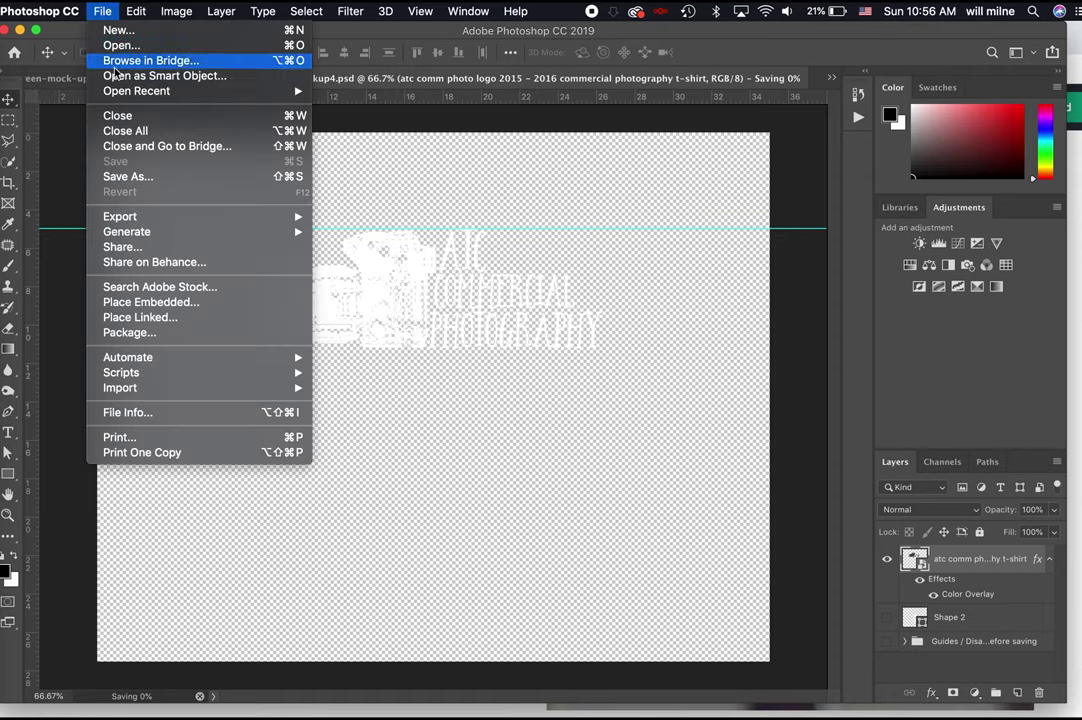
left_click(124, 118)
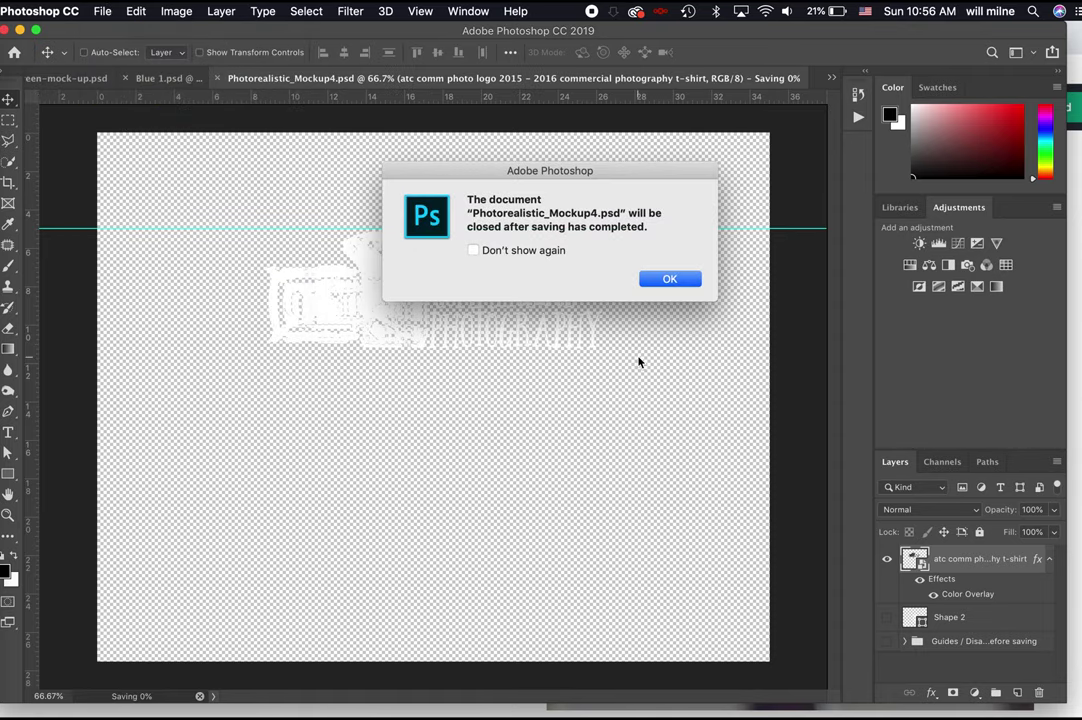
left_click(683, 279)
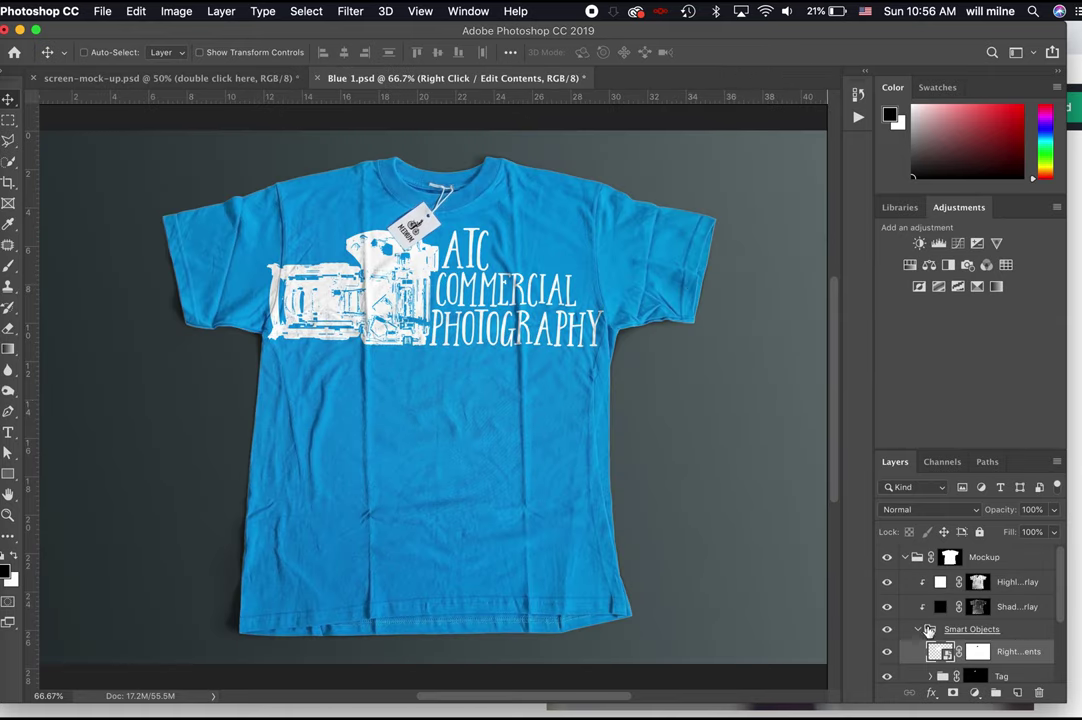
Shrink the smart object logo to about 12.5 in wide, then save and close it
double_click(940, 652)
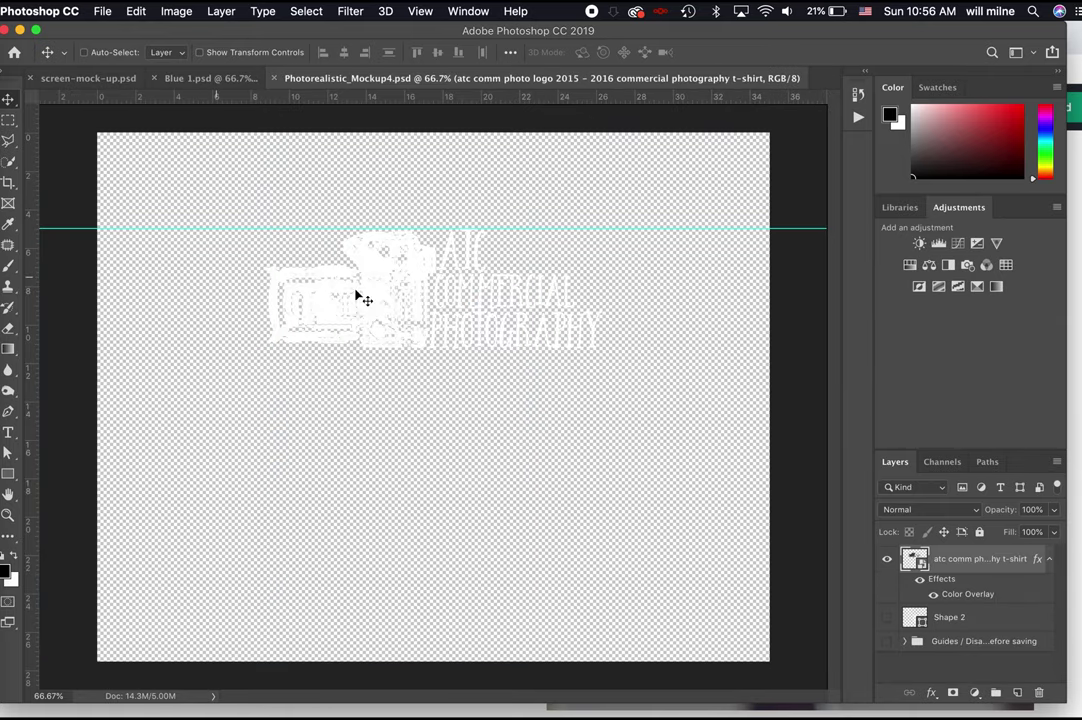
key("super+t")
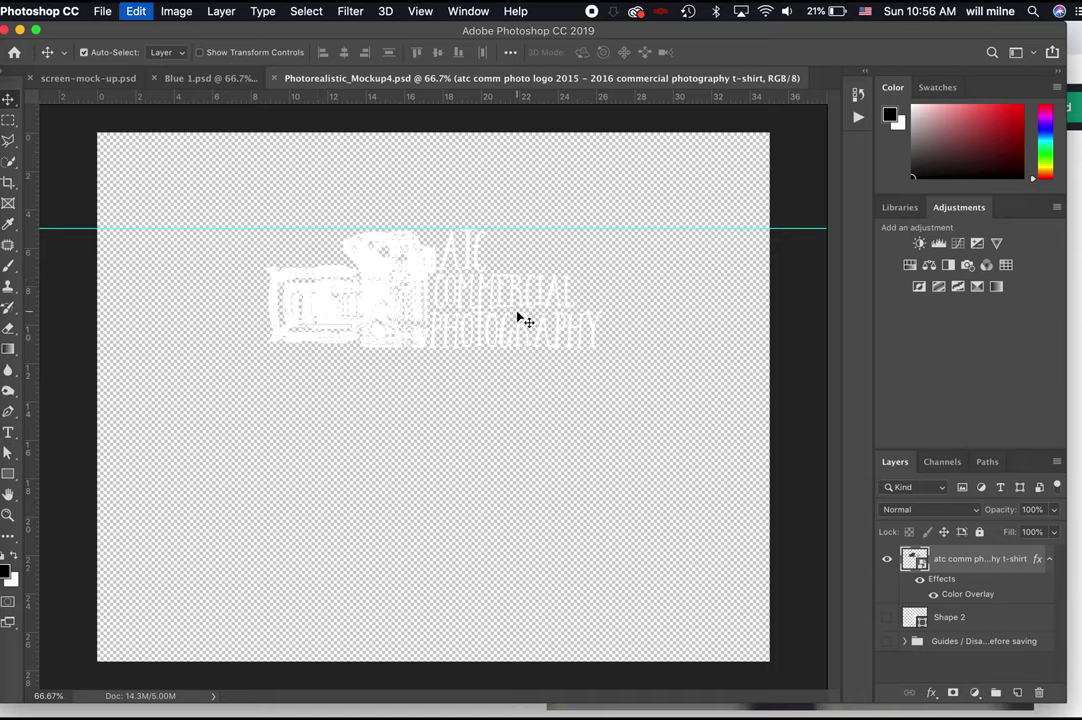
left_click_drag(599, 231, 487, 296)
key("Return")
key("super+s")
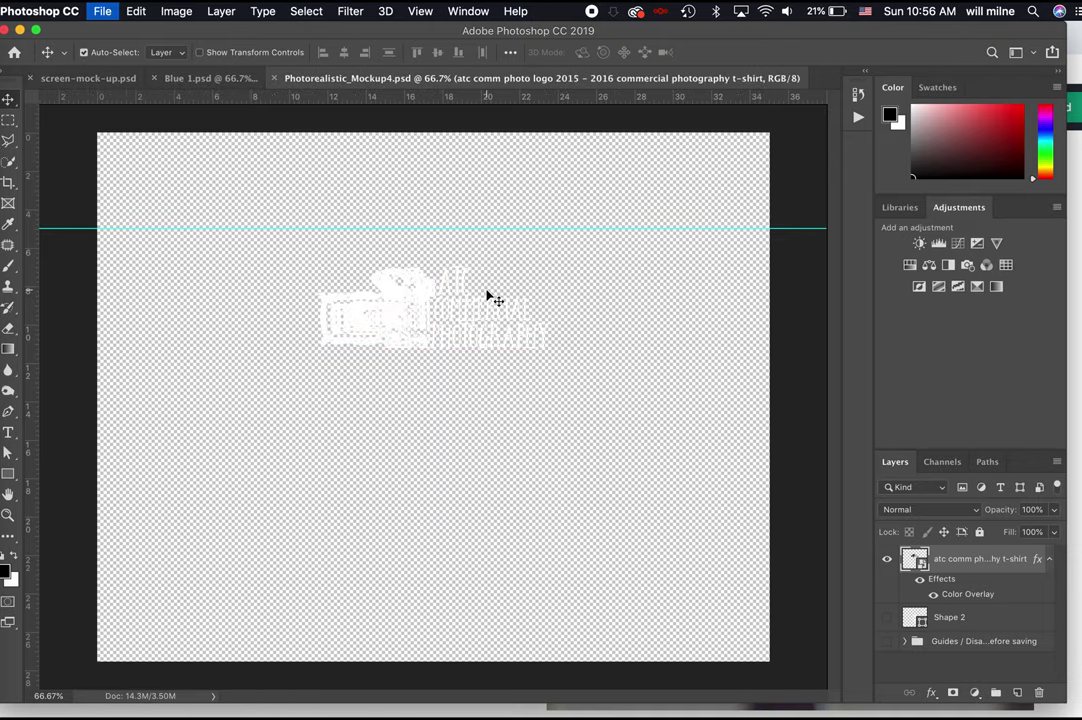
key("super+w")
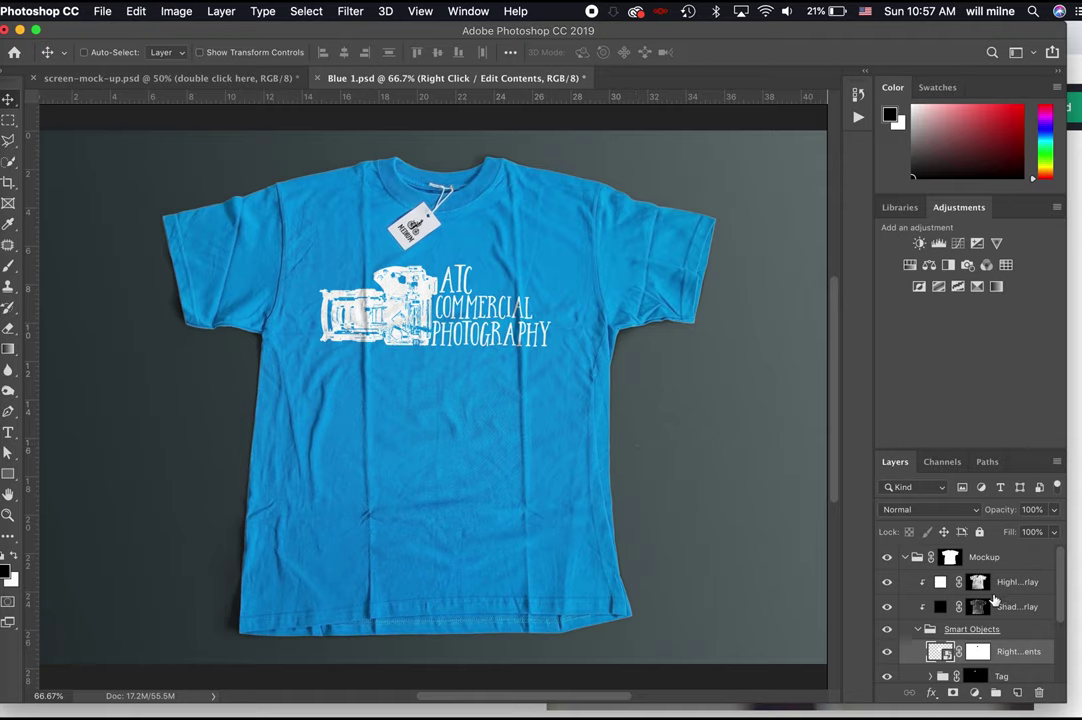
Toggle the Shadow overlay layer off and on, and compare with the laptop mockup
left_click(887, 607)
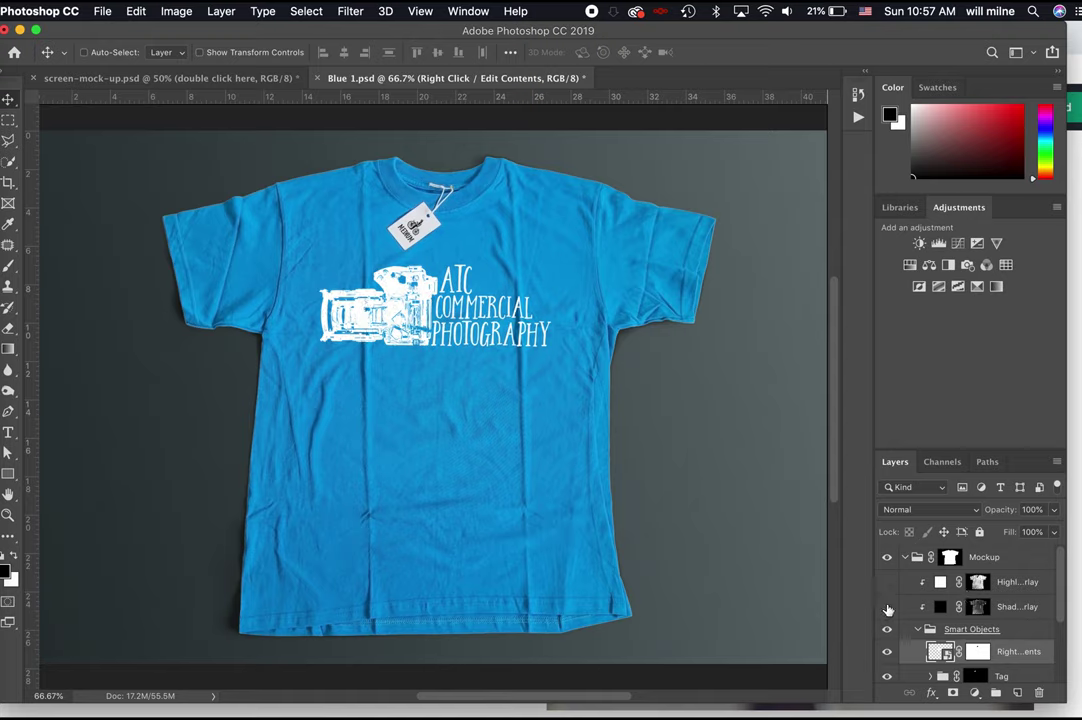
left_click(887, 607)
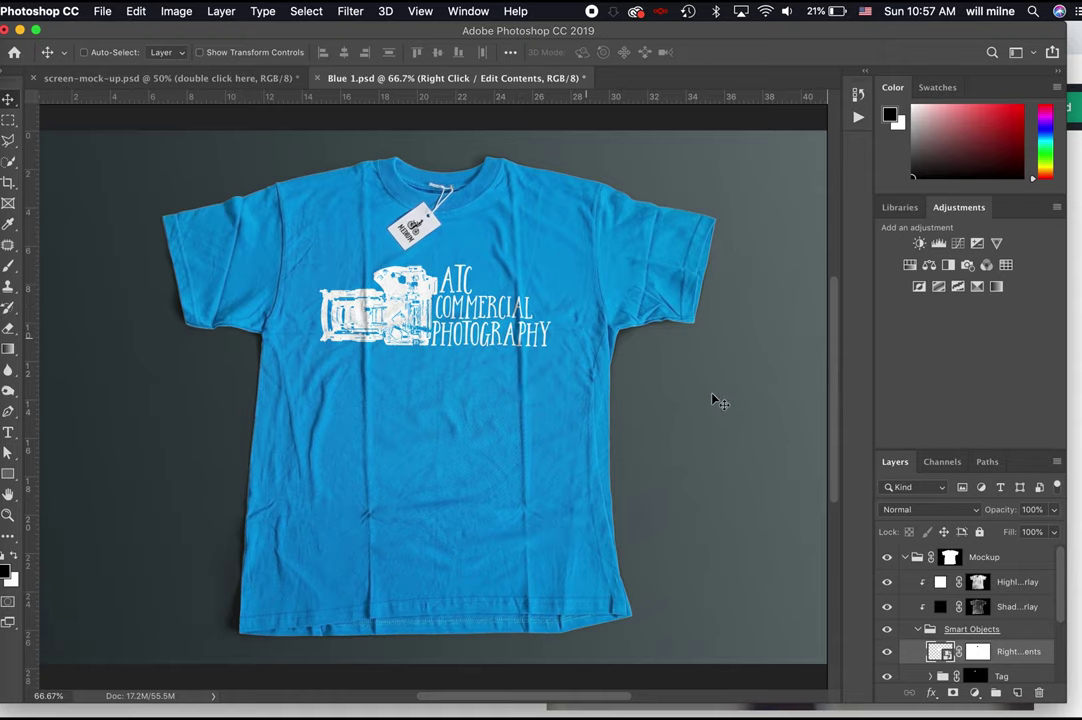
left_click(227, 79)
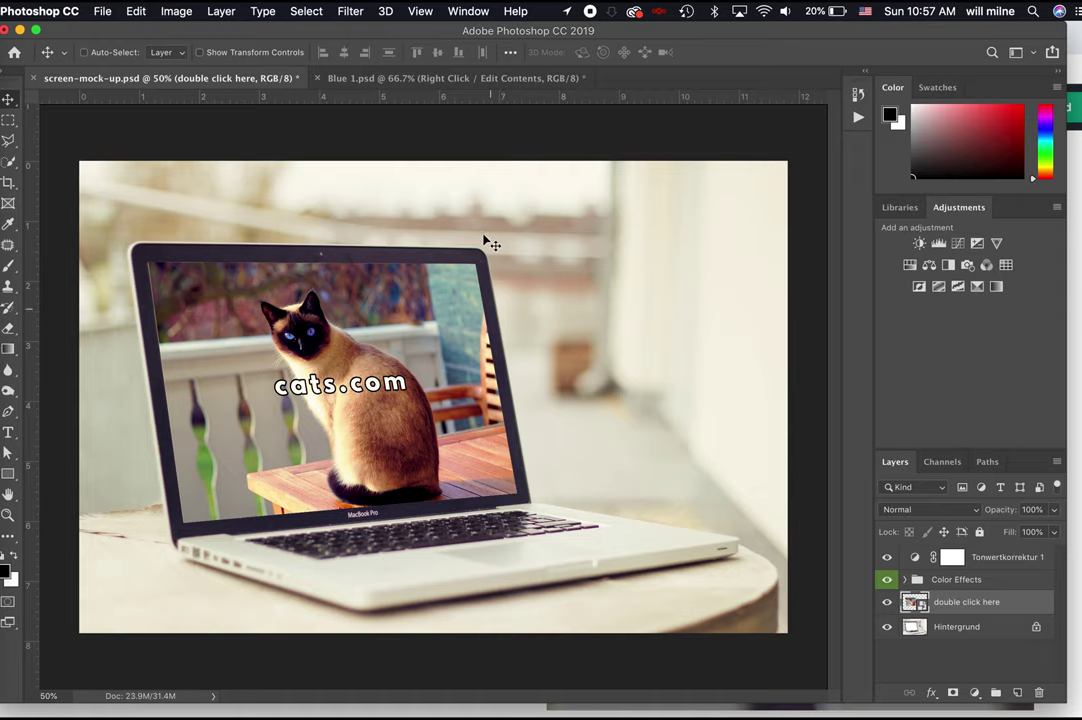
left_click(408, 82)
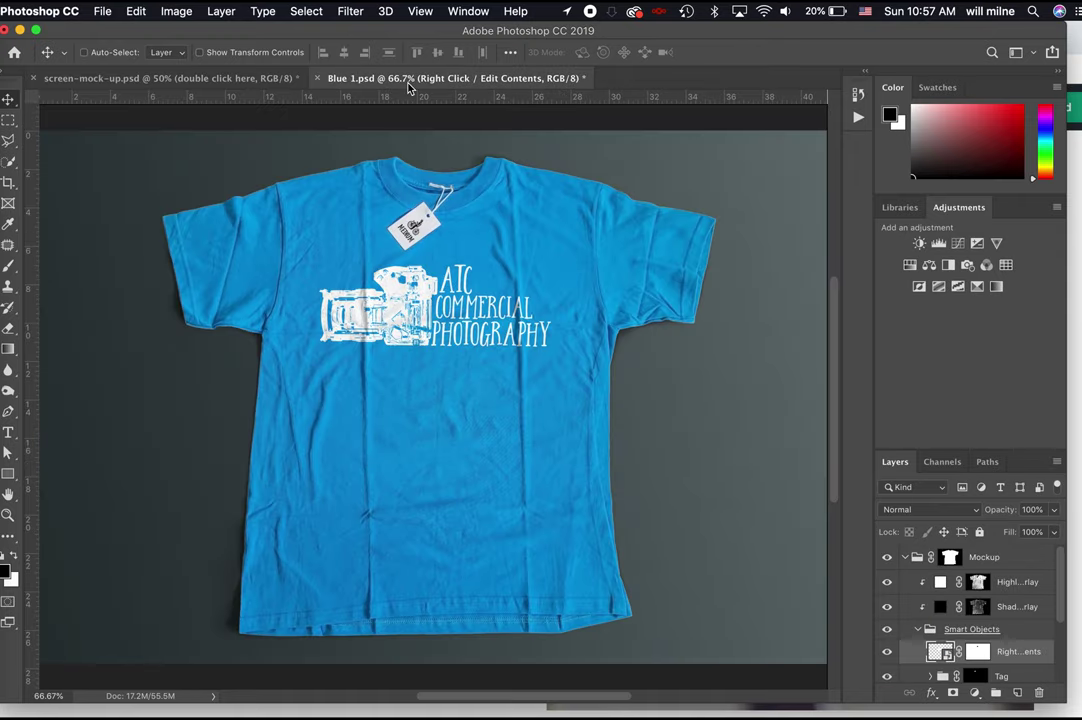
Close Blue 1.psd without saving and screen-mock-up.psd, then bring Chrome to the front
key("super+w")
key("super+d")
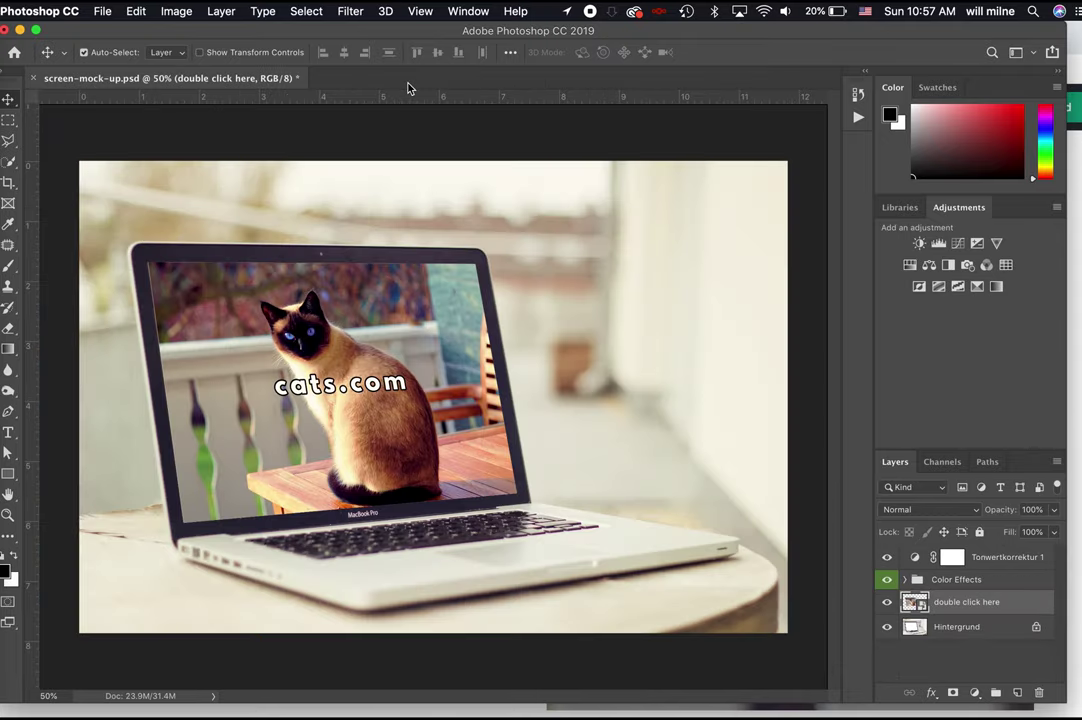
key("super+w")
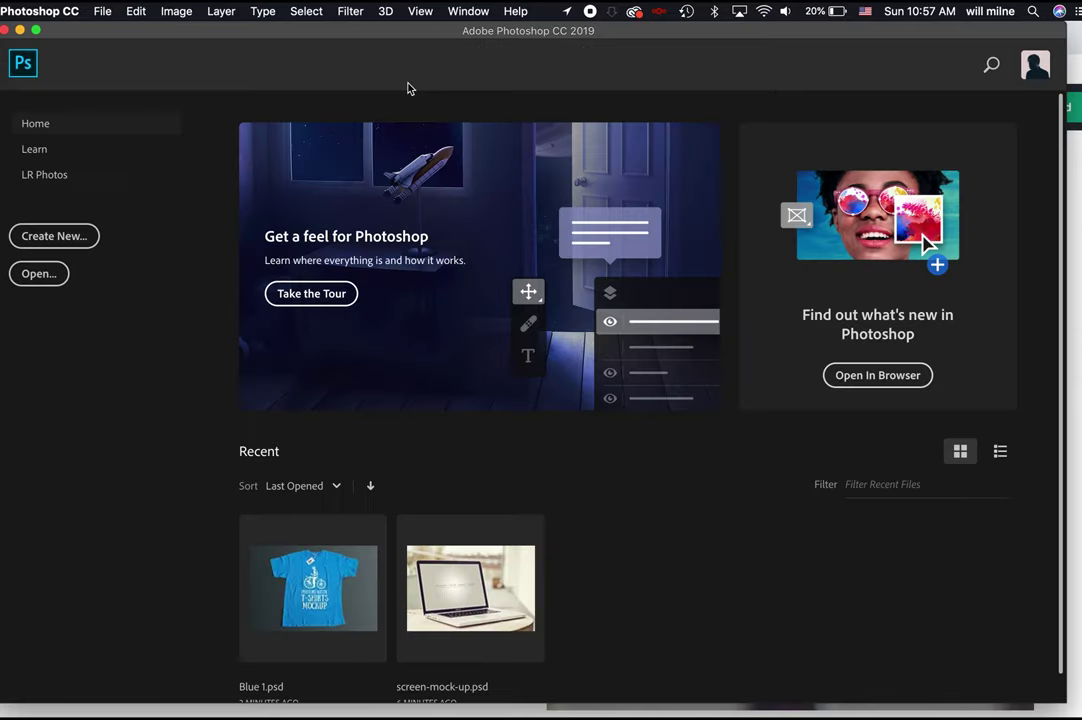
left_click(4, 80)
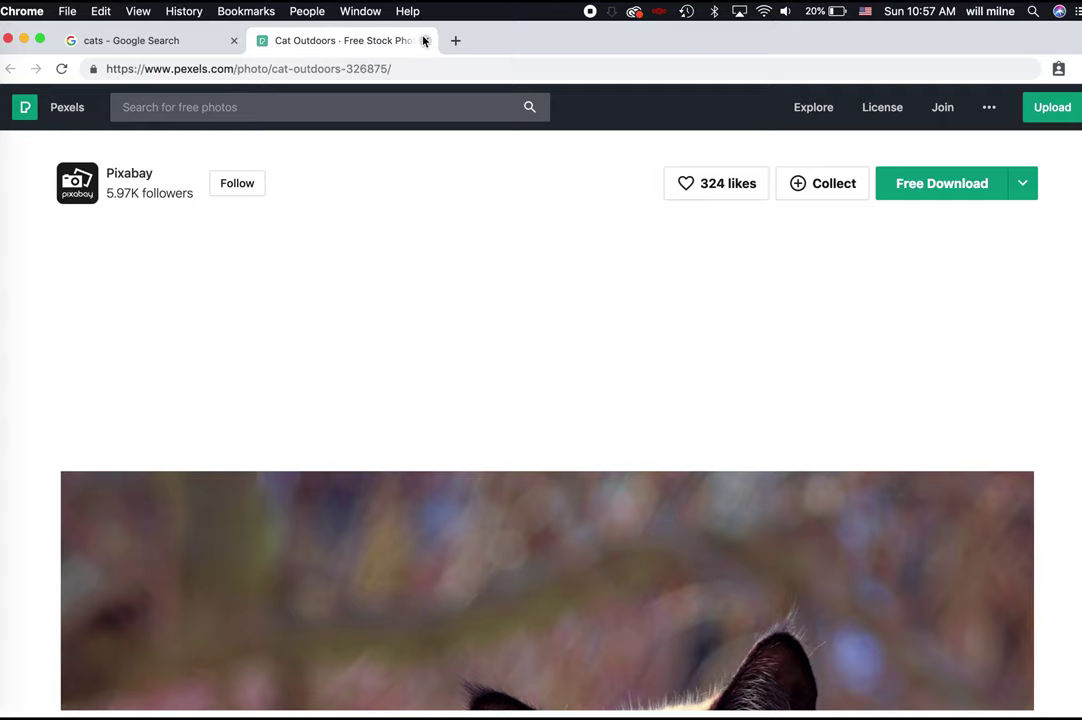
Close the Pexels page and replace the cats image search with 'phone'
left_click(423, 40)
scroll(411, 243, "up", 3)
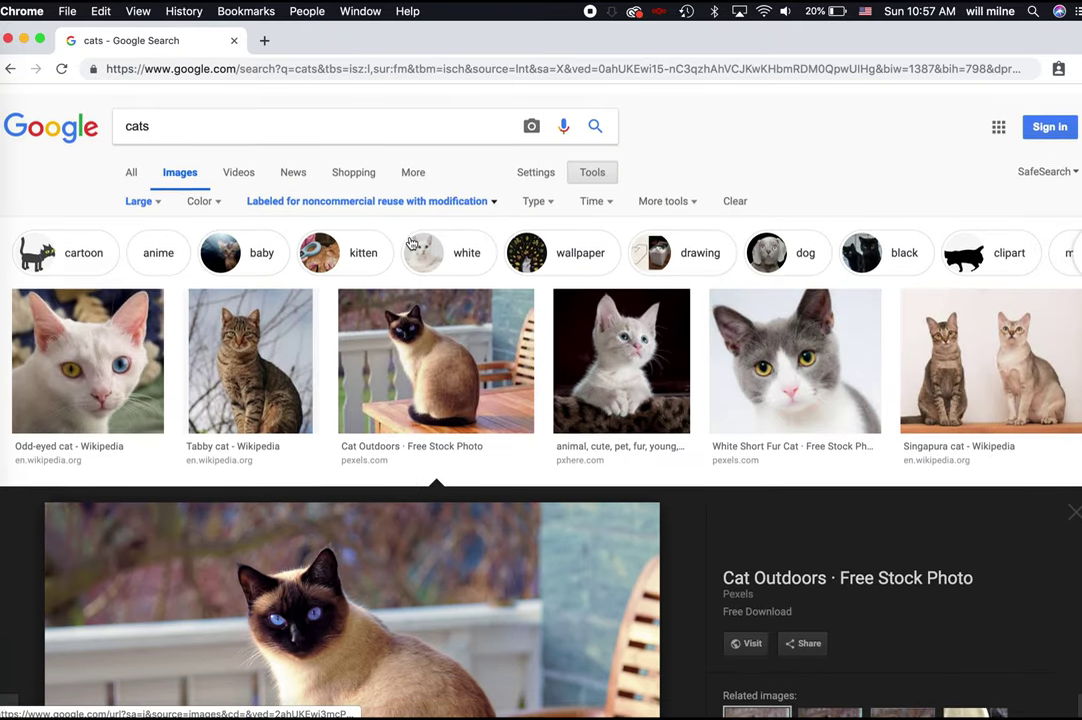
scroll(411, 243, "down", 1)
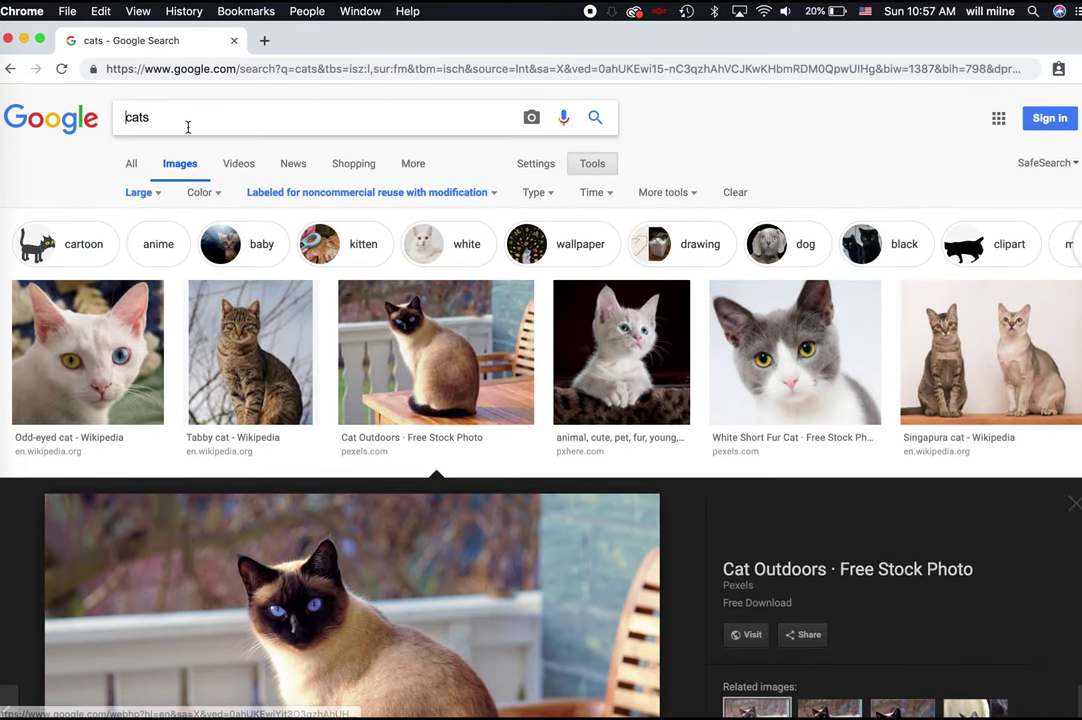
left_click_drag(160, 117, 112, 113)
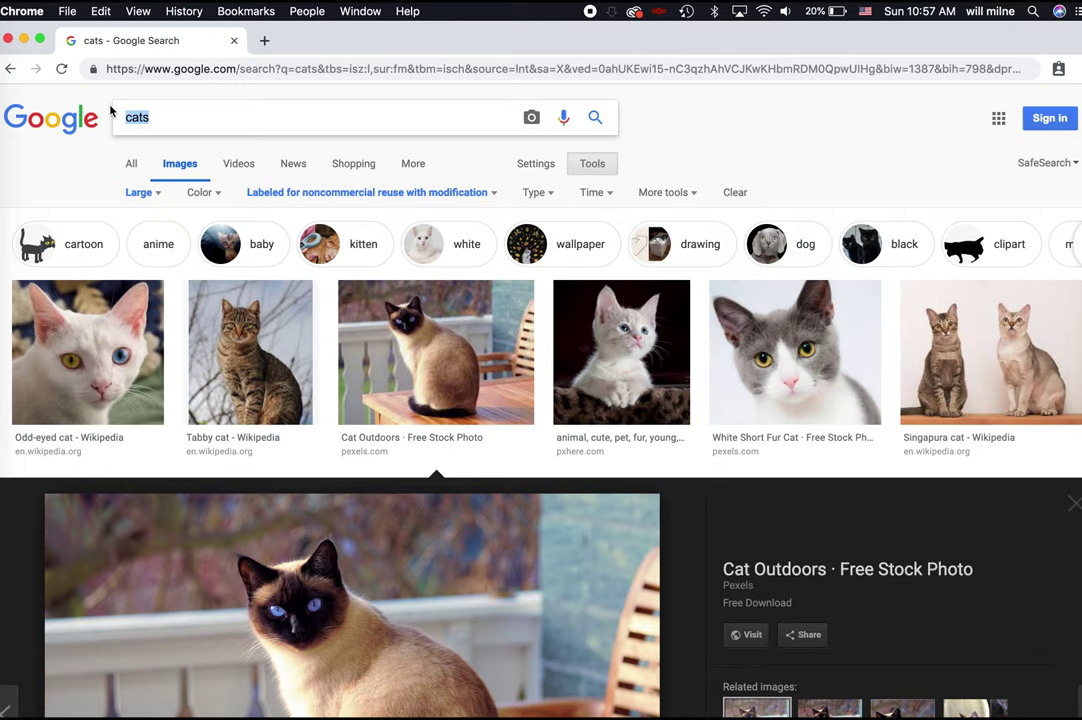
type("phone")
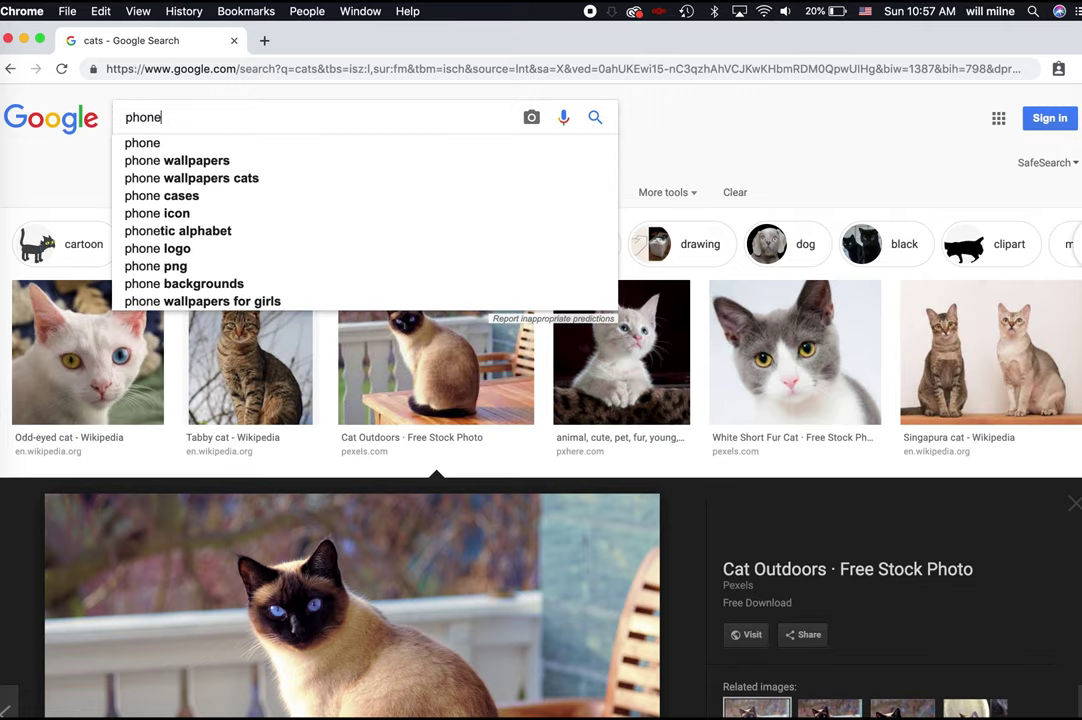
key("Return")
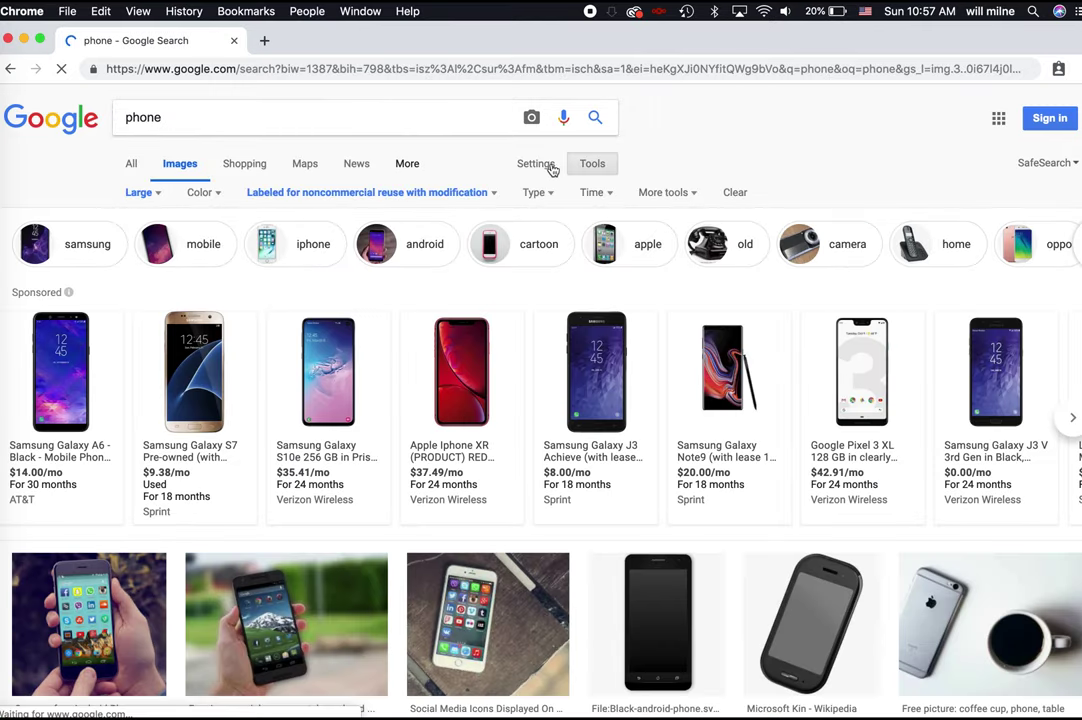
Search images for 'hand holding phone' and open the Person Holding Iphone 6 Pexels page
left_click(283, 121)
double_click(283, 121)
type("hand holding ")
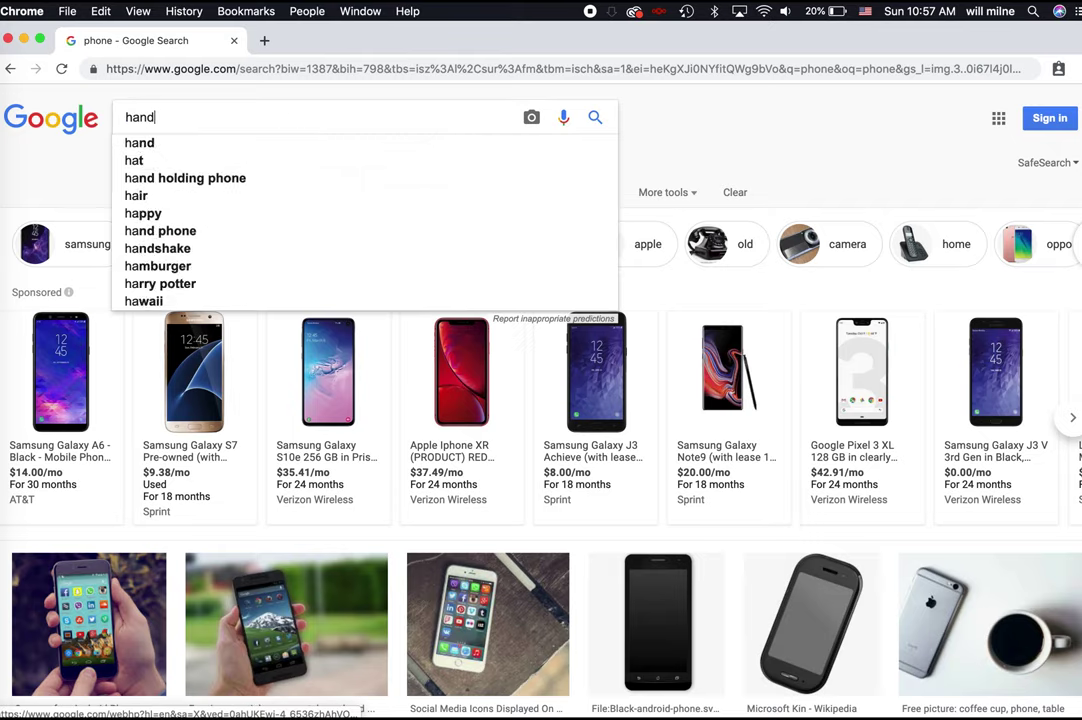
type("phone")
key("Return")
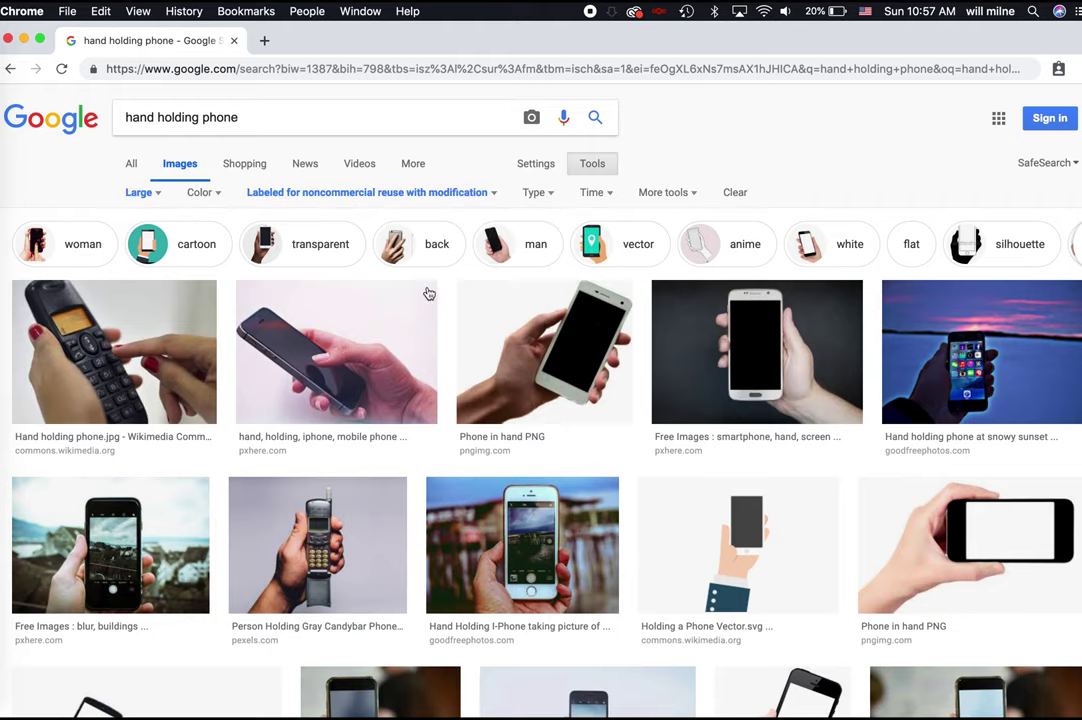
scroll(427, 463, "down", 5)
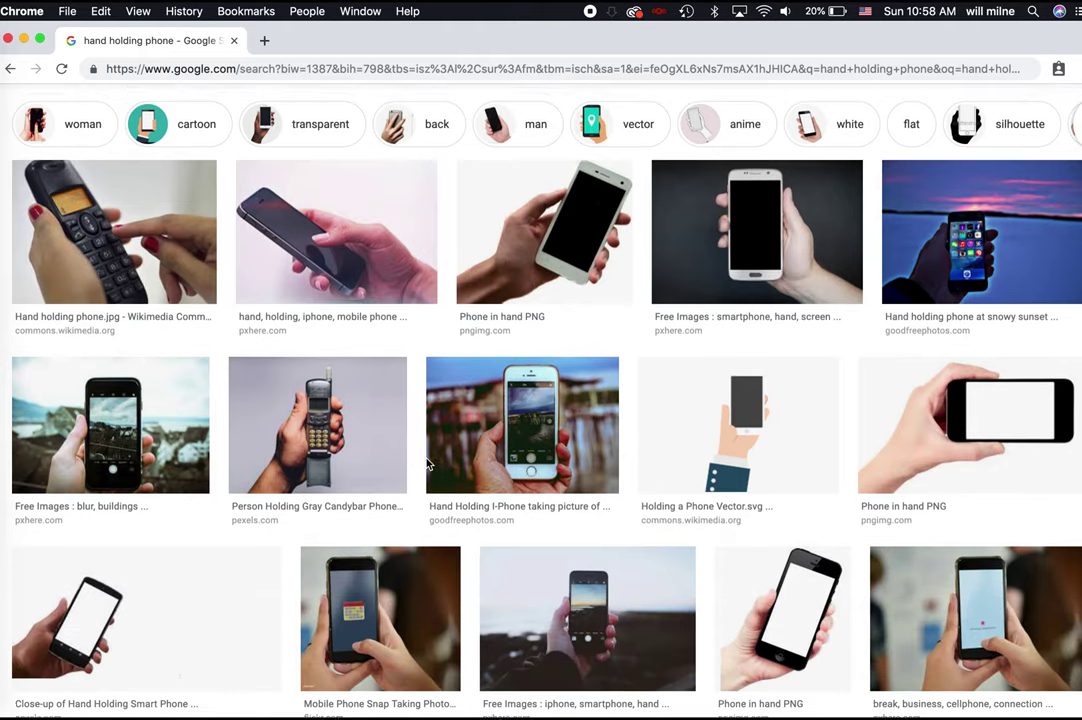
scroll(428, 460, "down", 3)
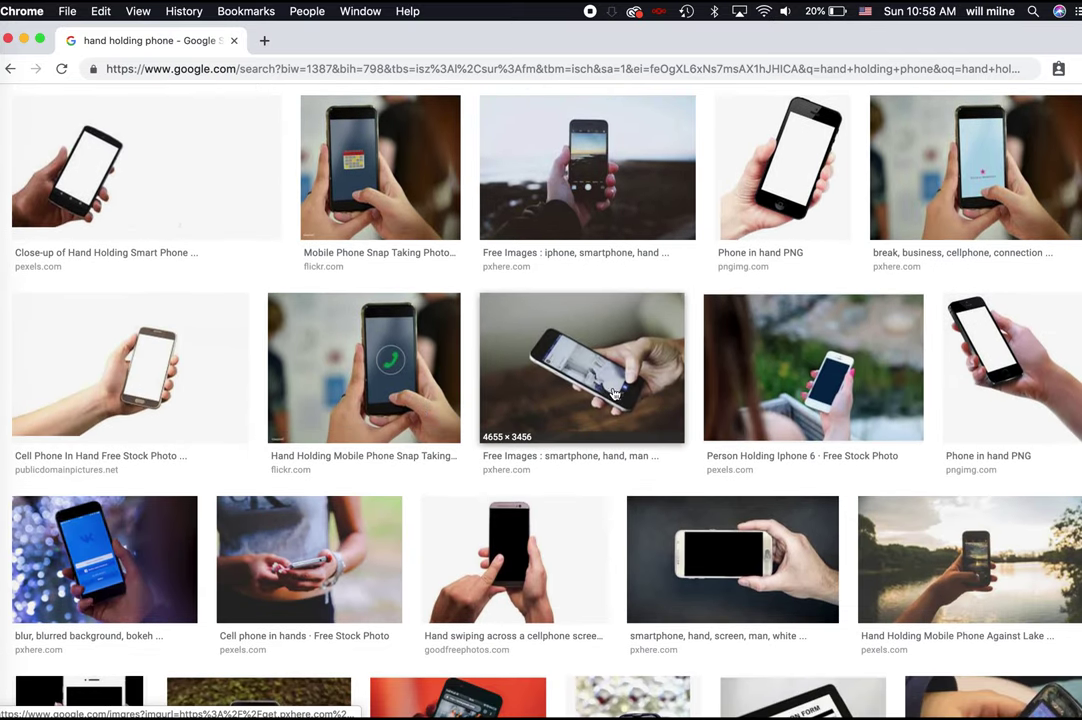
scroll(615, 393, "down", 2)
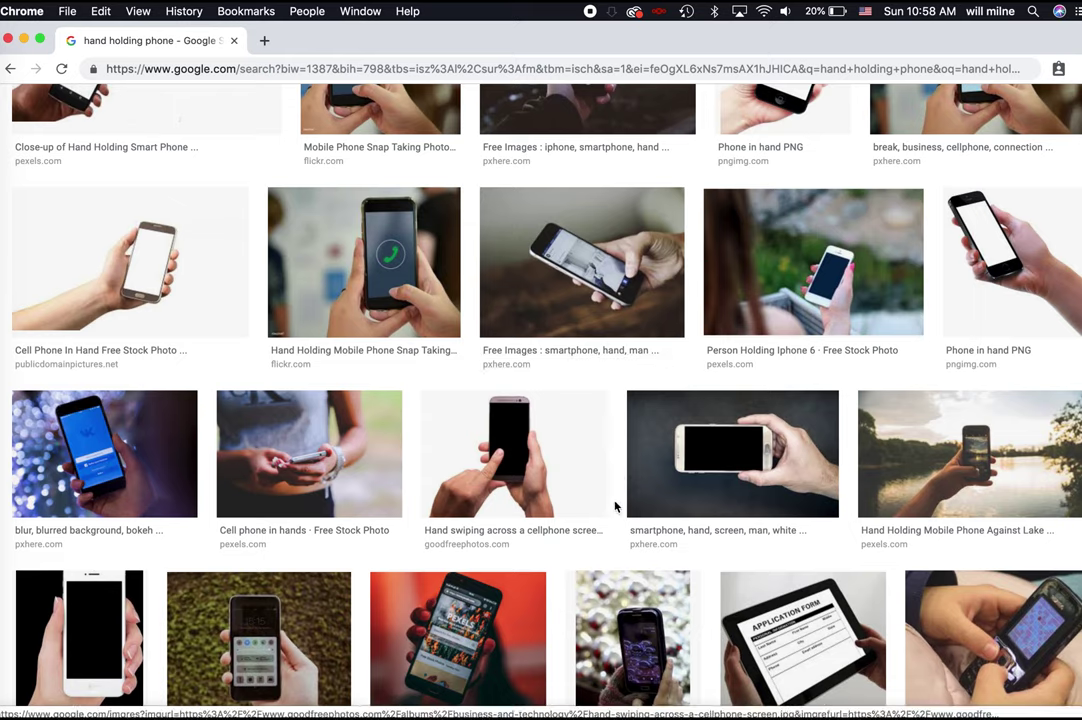
left_click(880, 272)
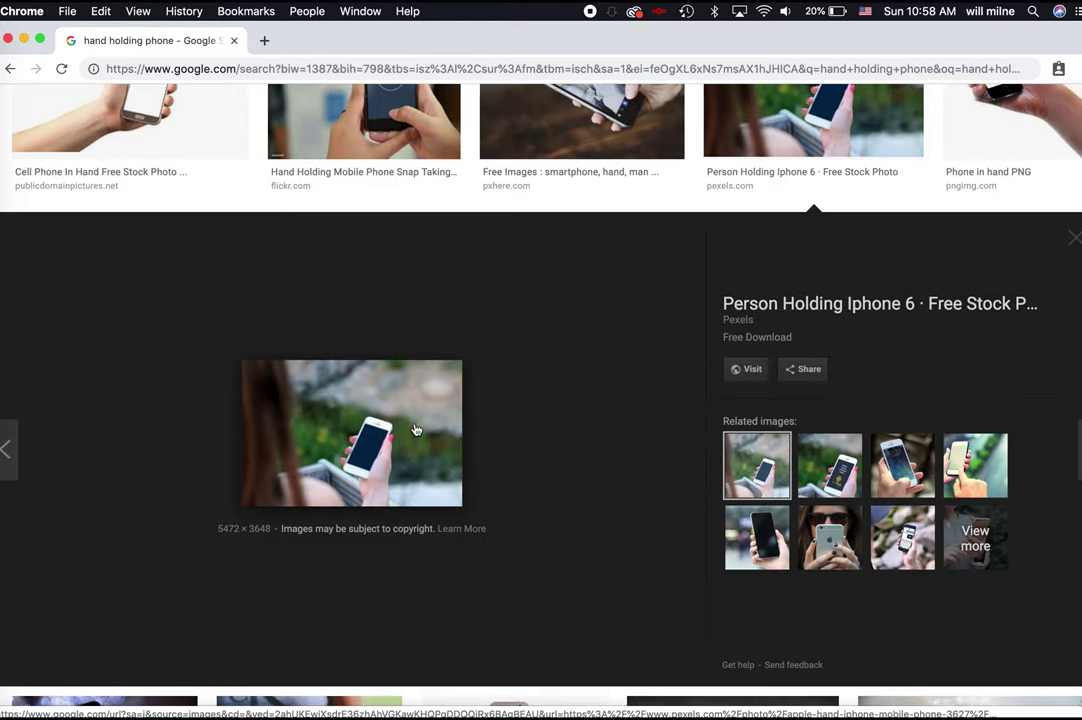
left_click(415, 428)
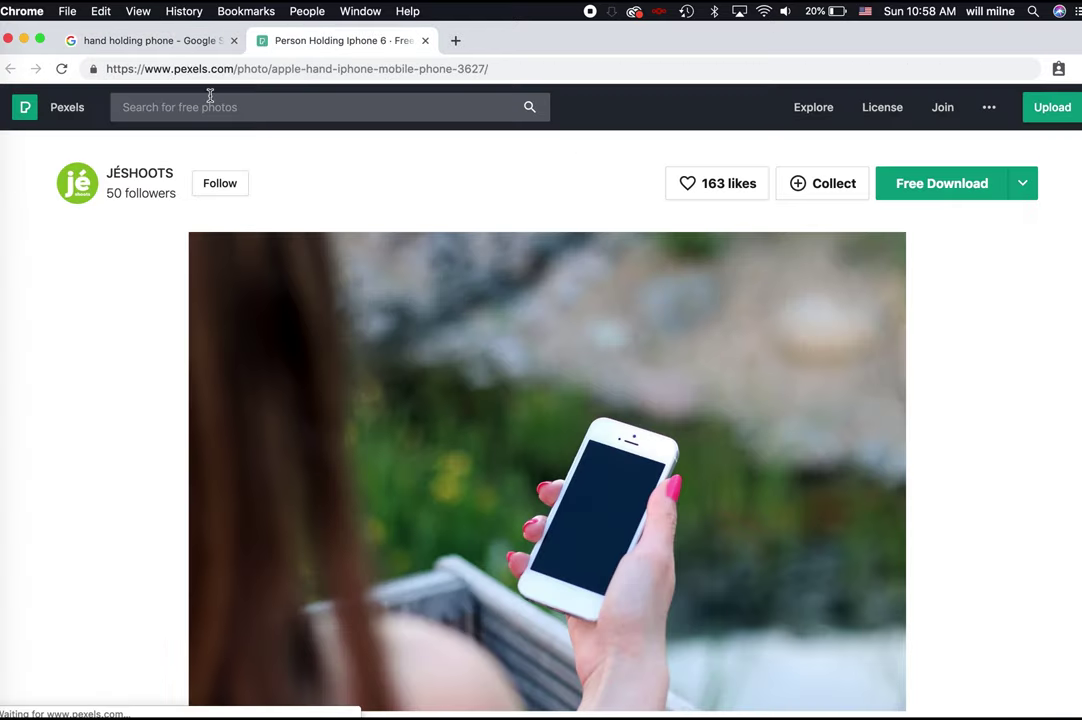
Copy the woman-holding-iPhone photo from Pexels and start a new Photoshop document
left_click_drag(236, 69, 143, 72)
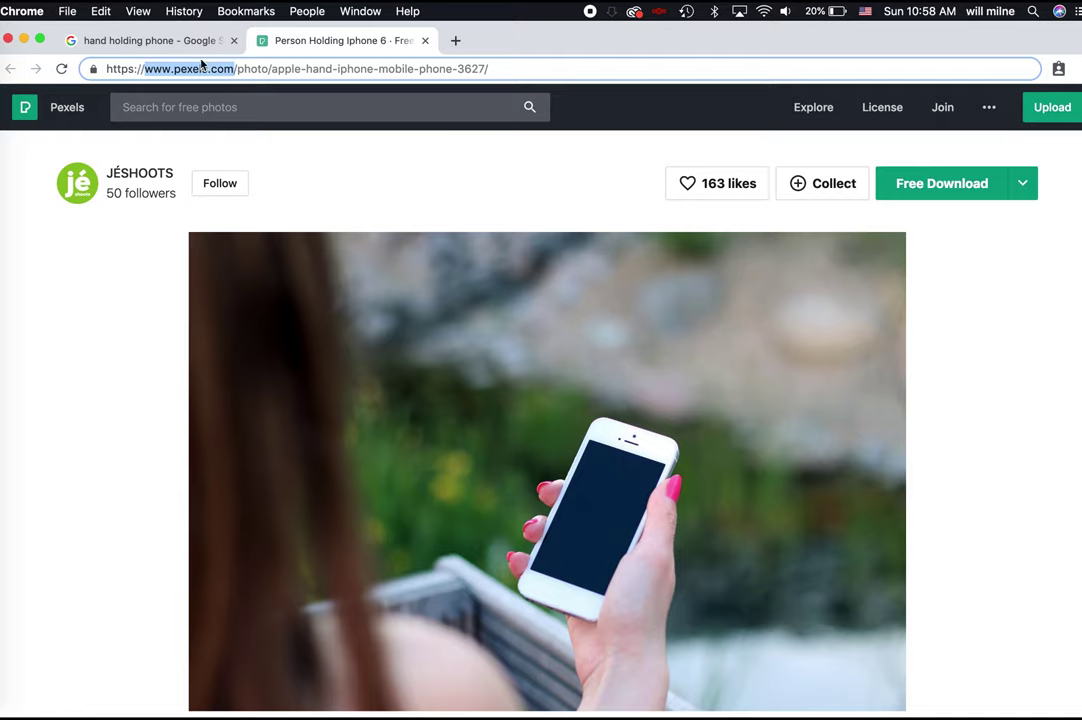
left_click(625, 481)
right_click(627, 482)
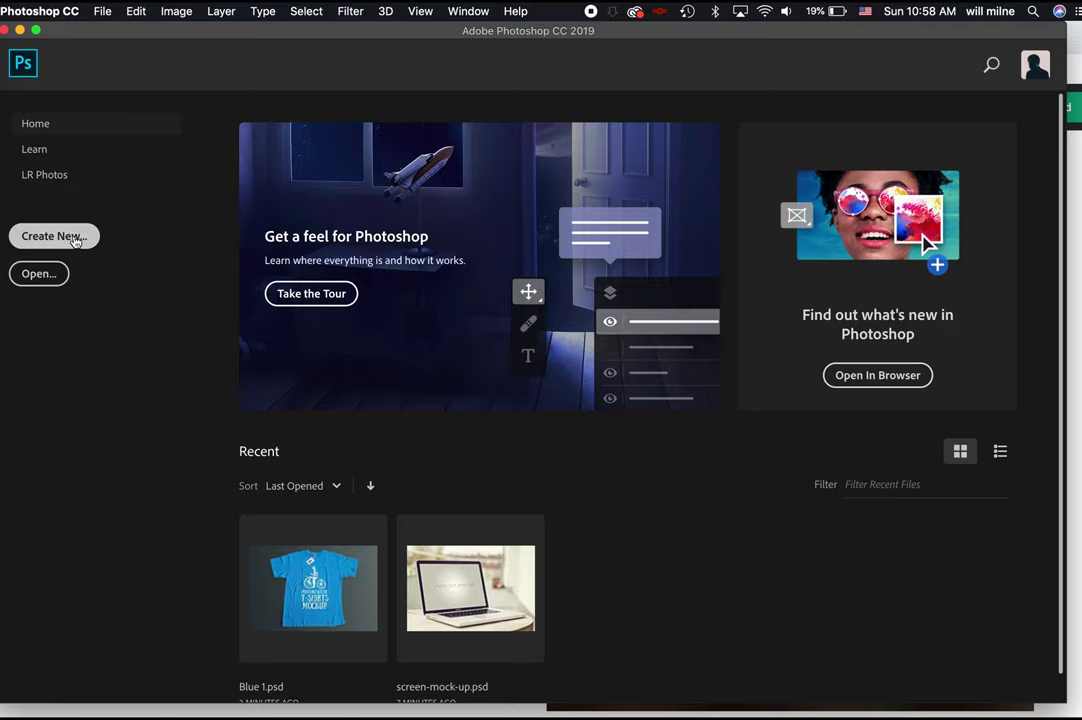
left_click(74, 239)
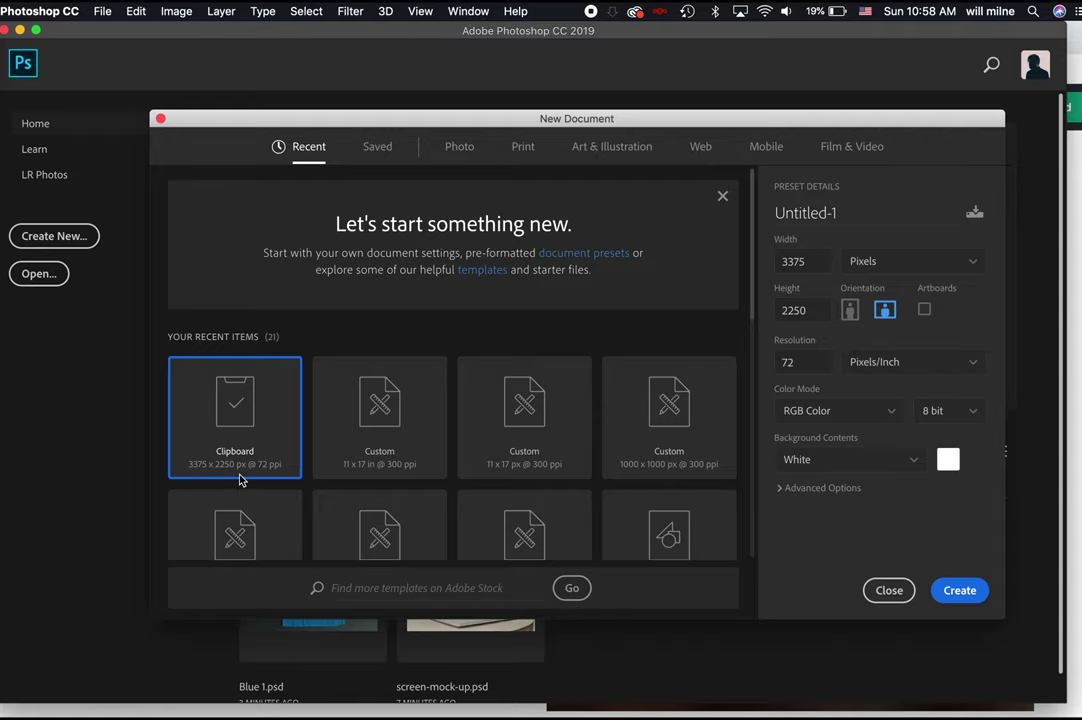
Create a 3375 × 2250 px Clipboard-preset document and paste the phone photo as Layer 1
left_click(958, 591)
key("super+v")
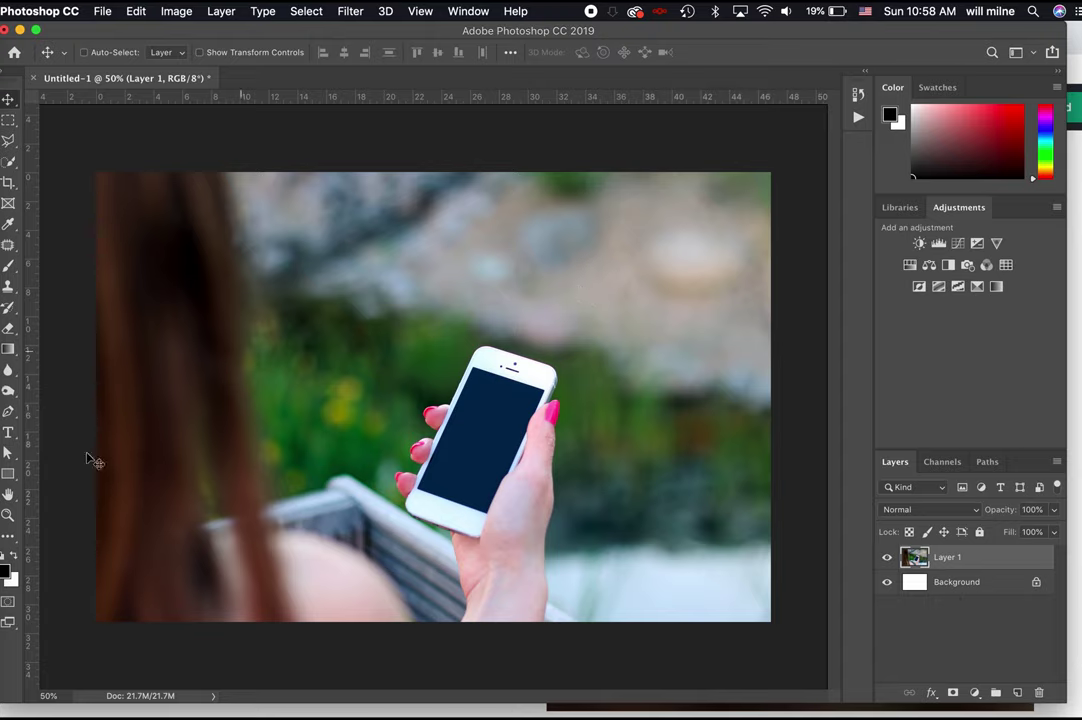
left_click(8, 100)
Add Layer 2, select a rectangle over the phone screen, fill it with black and deselect
left_click(1017, 693)
left_click(8, 118)
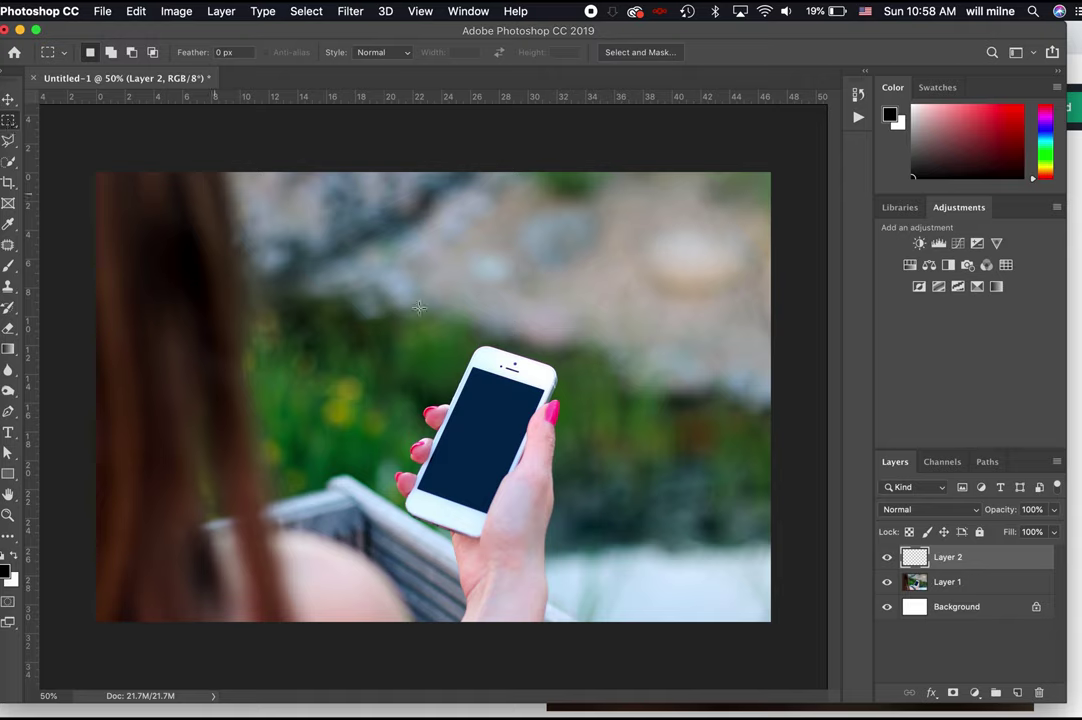
left_click_drag(447, 365, 530, 510)
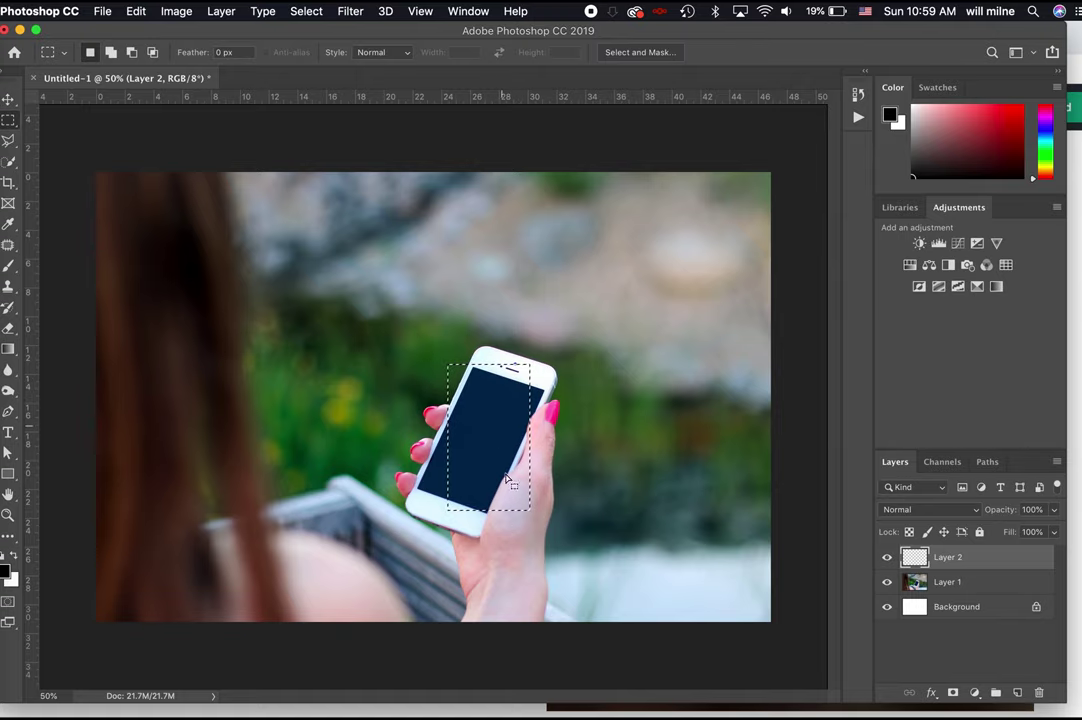
left_click(136, 11)
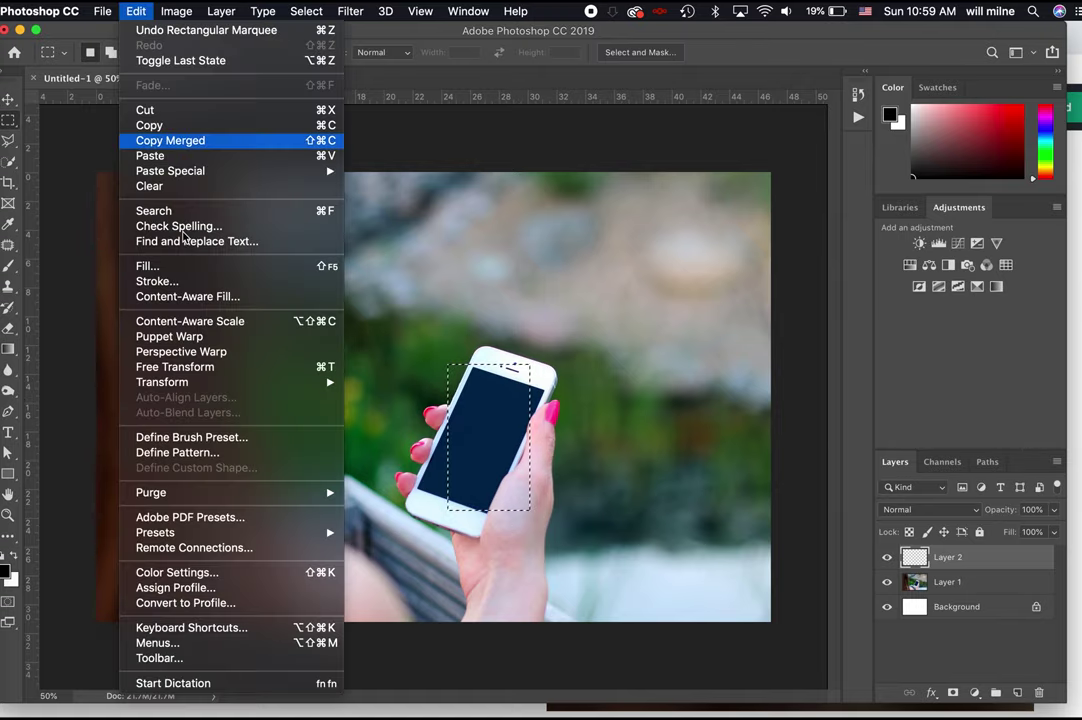
left_click(205, 268)
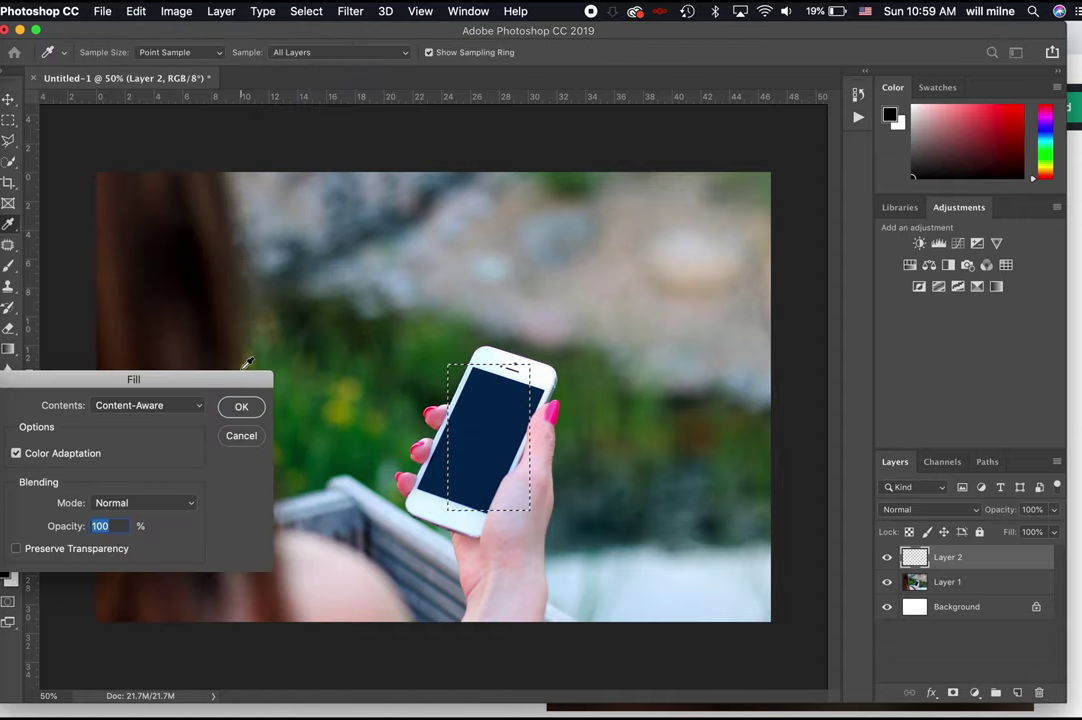
left_click(150, 405)
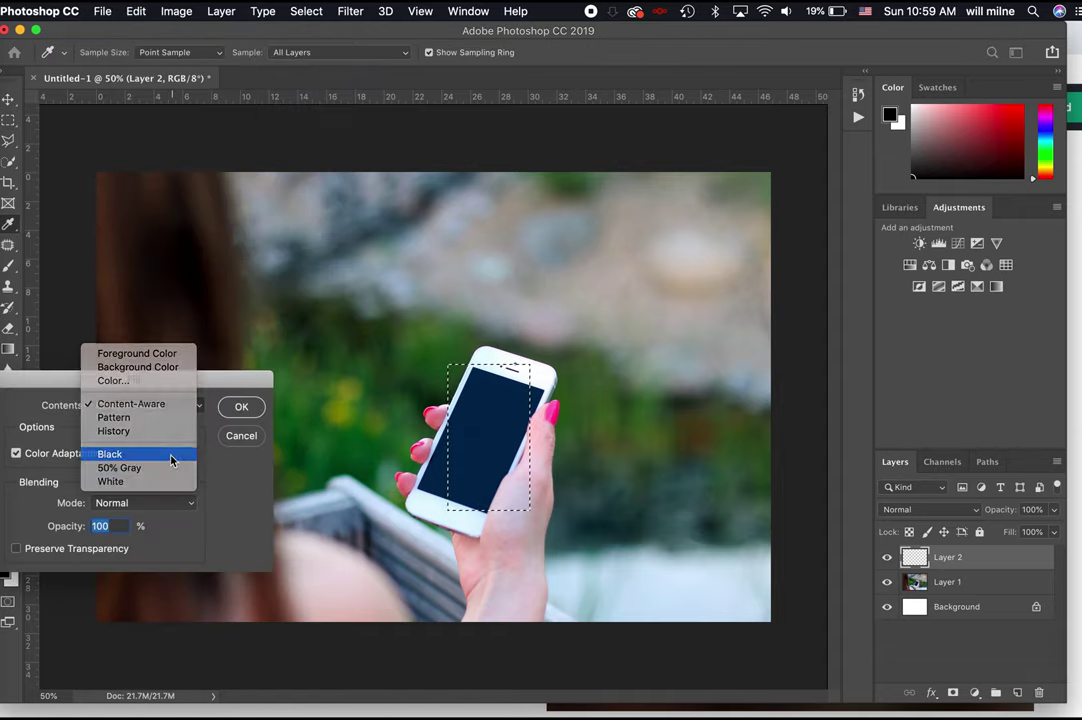
left_click(170, 457)
left_click(241, 406)
key("m")
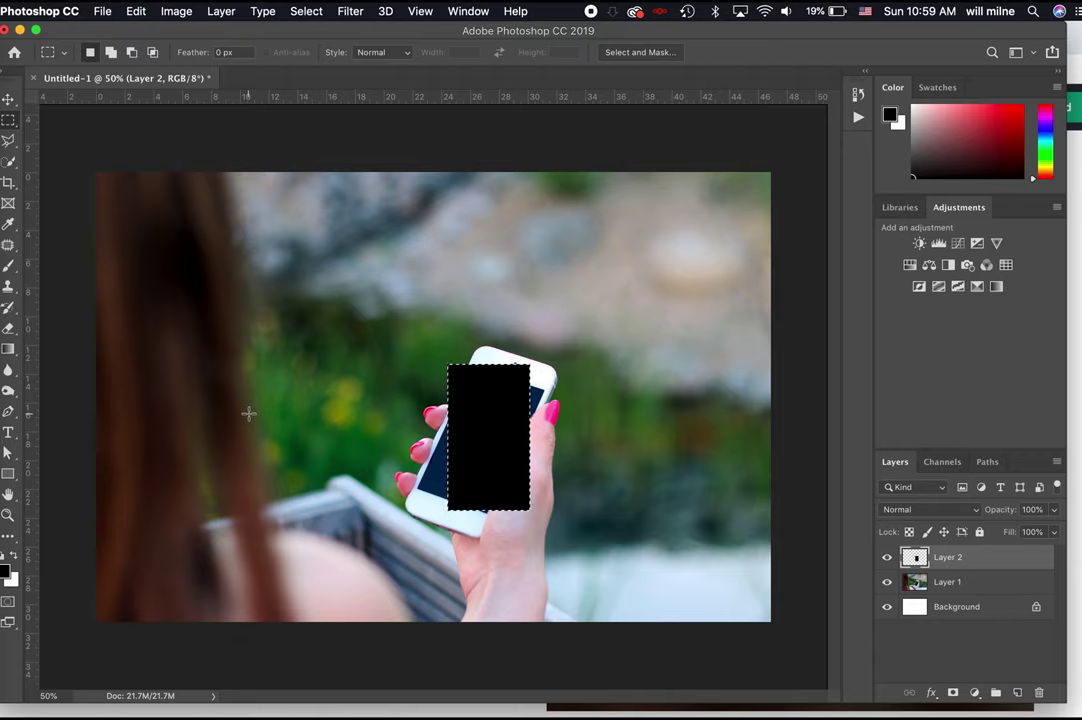
key("super+d")
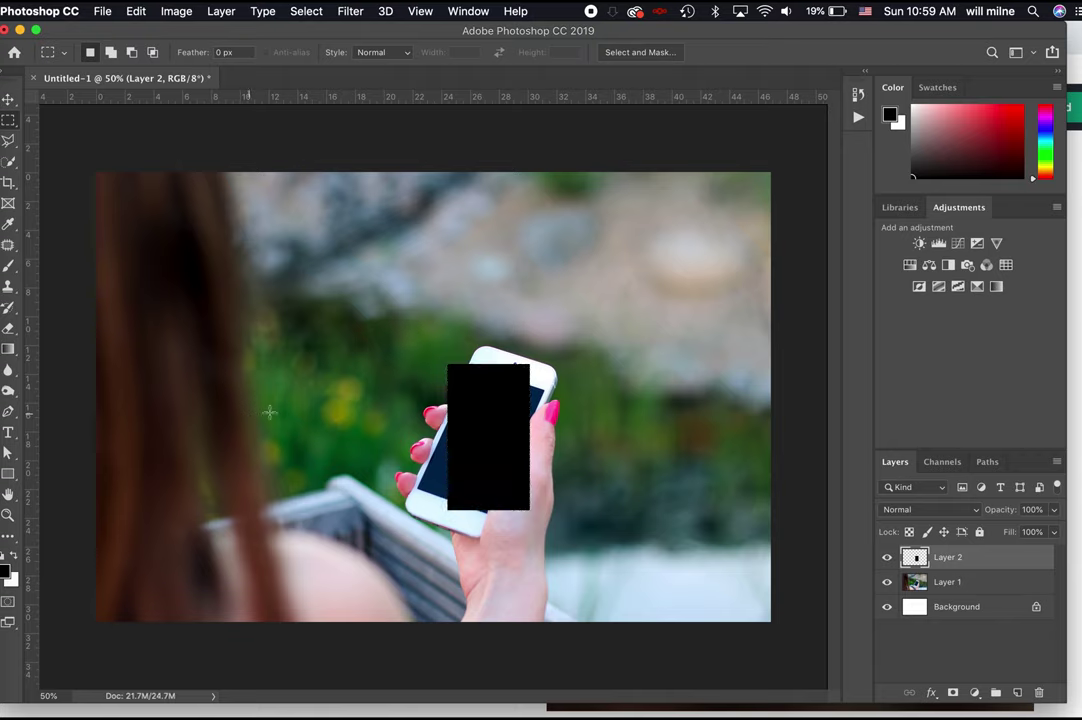
right_click(956, 564)
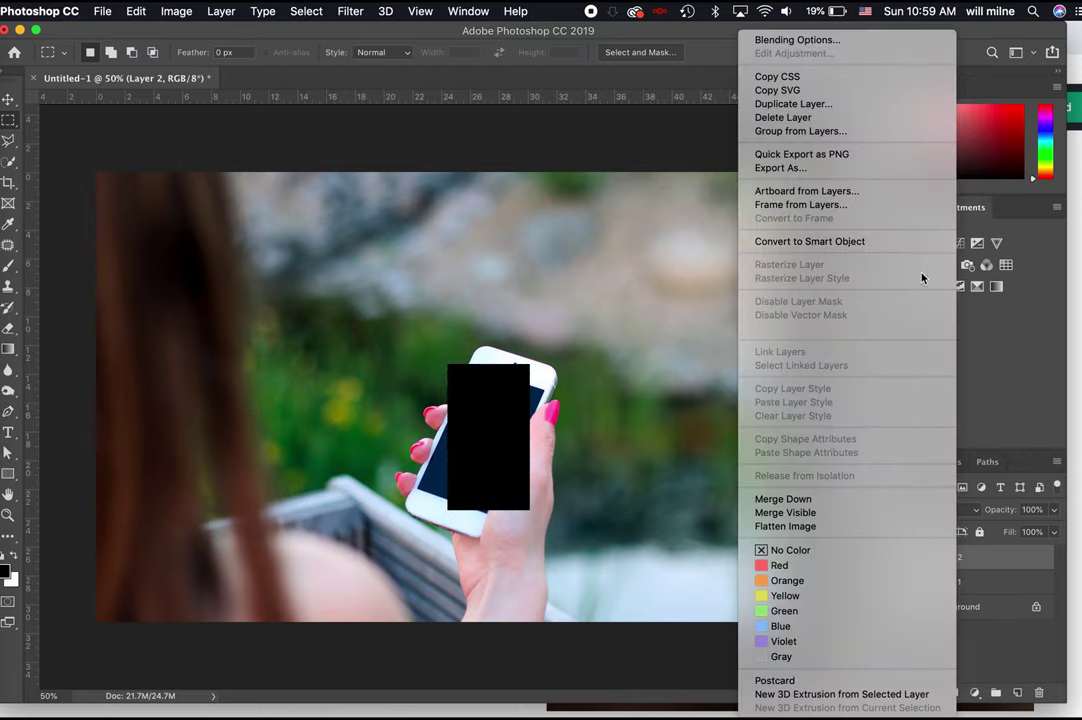
Convert Layer 2 holding the black rectangle into a smart object
left_click(908, 244)
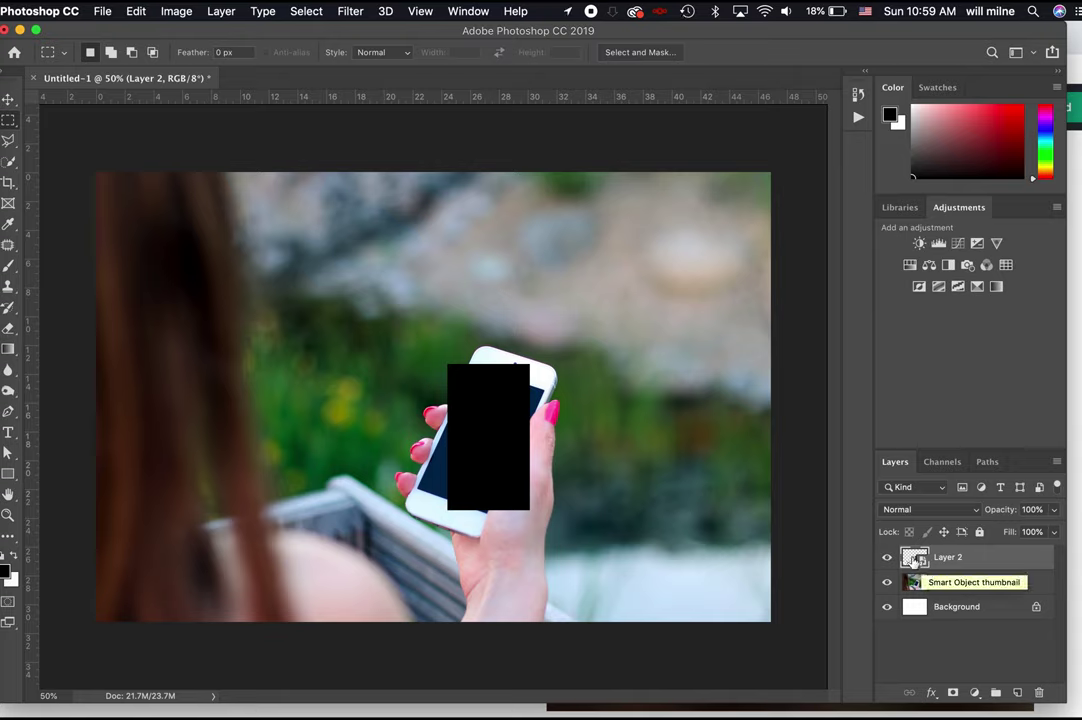
key("super+t")
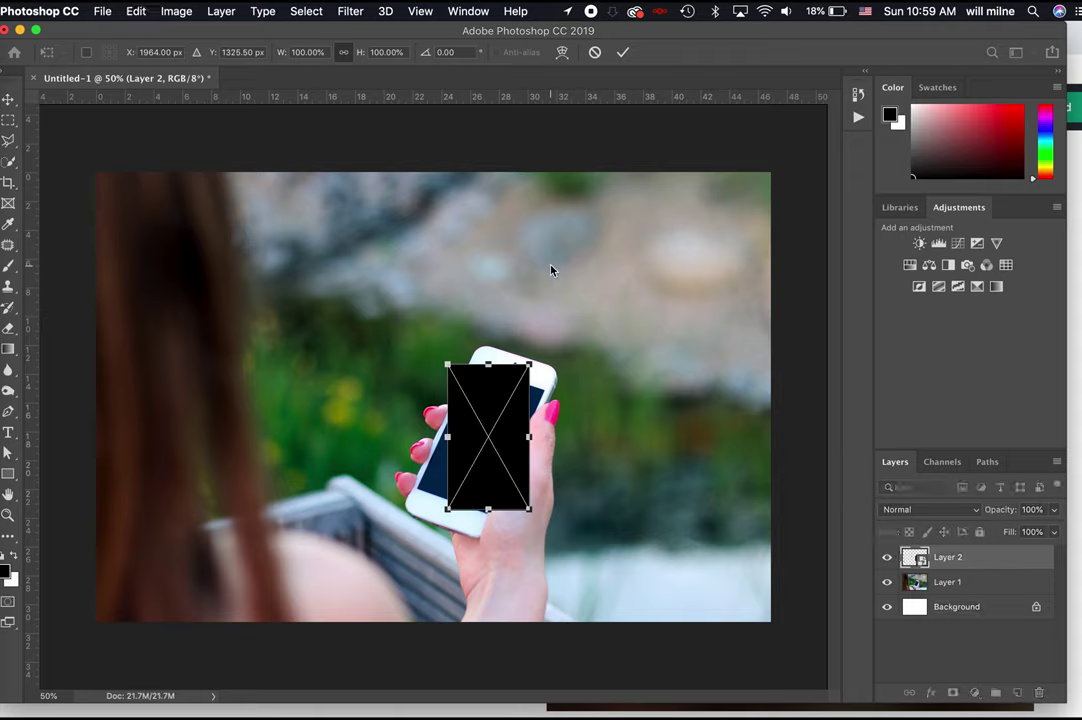
key("Return")
key("m")
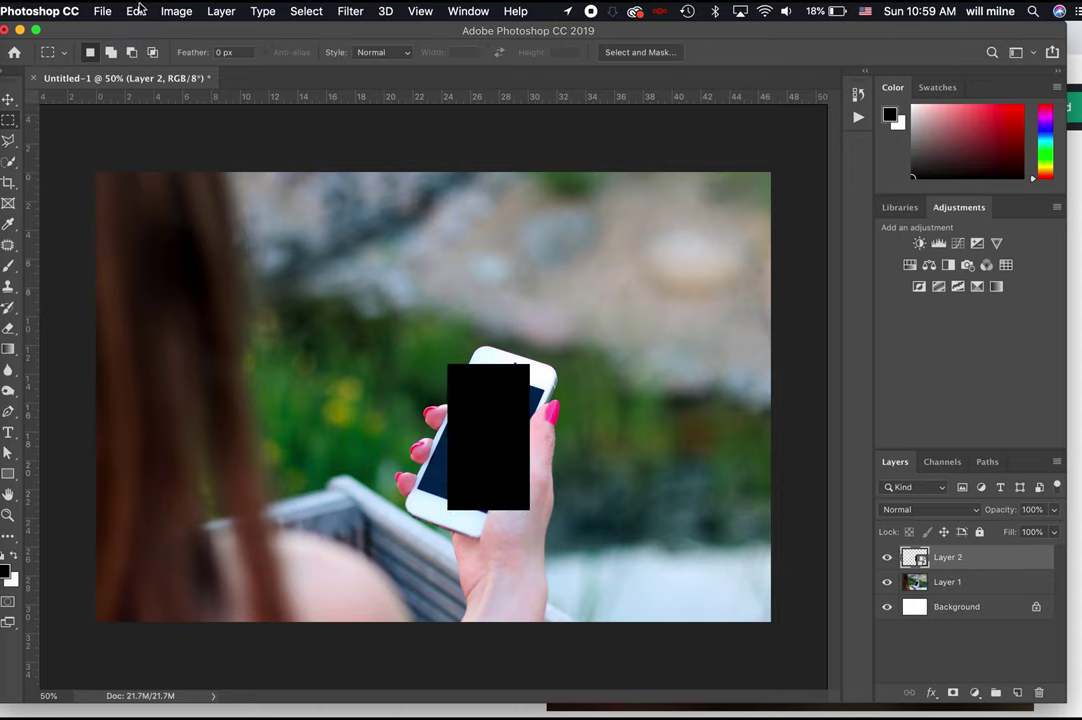
key("super+t")
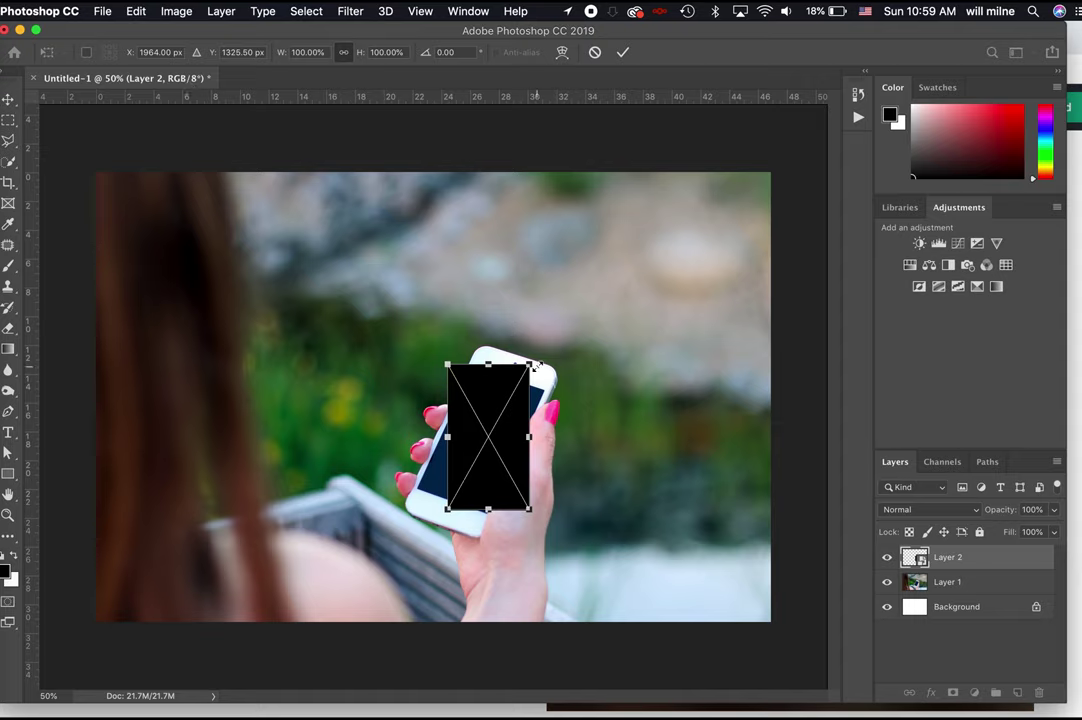
left_click_drag(530, 368, 541, 389)
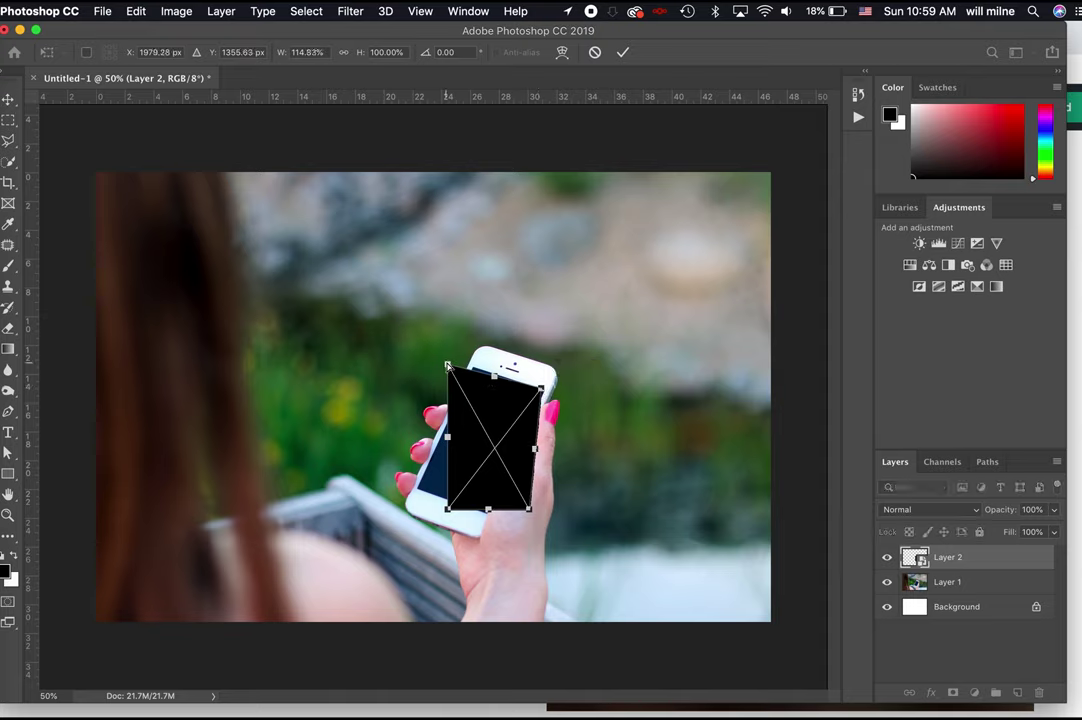
left_click_drag(447, 366, 473, 371)
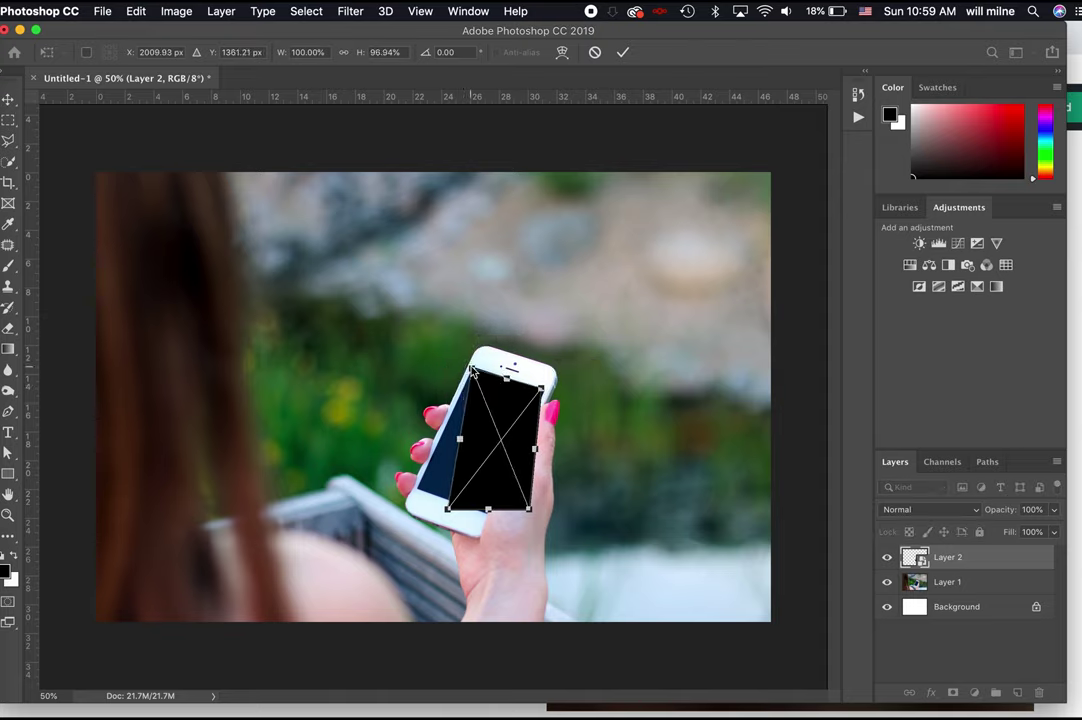
left_click_drag(449, 514, 418, 492)
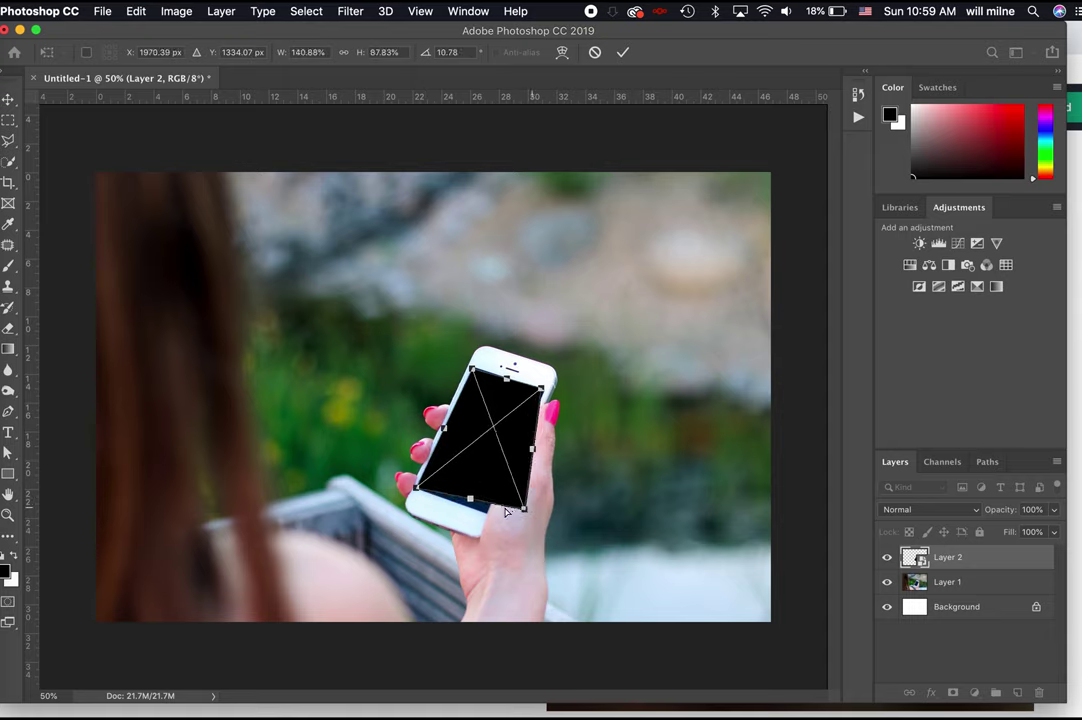
left_click_drag(528, 508, 489, 513)
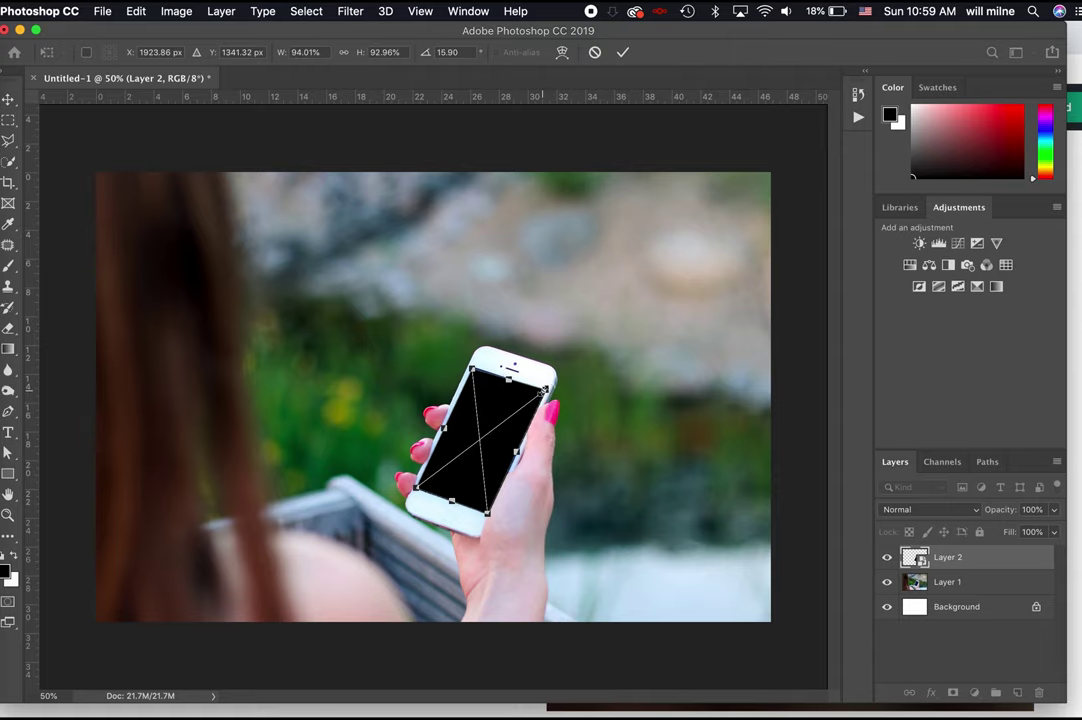
left_click(595, 52)
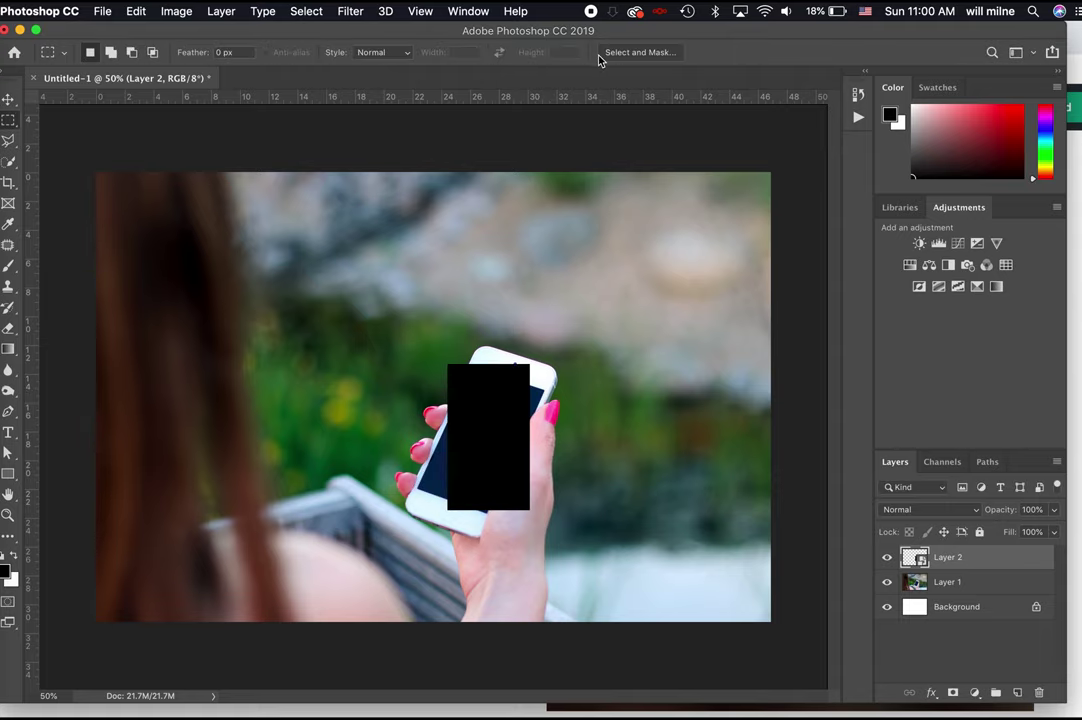
left_click(136, 11)
Start distorting the black rectangle, pin its top-left corner and set Layer 2 opacity to 55%
mouse_move(205, 383)
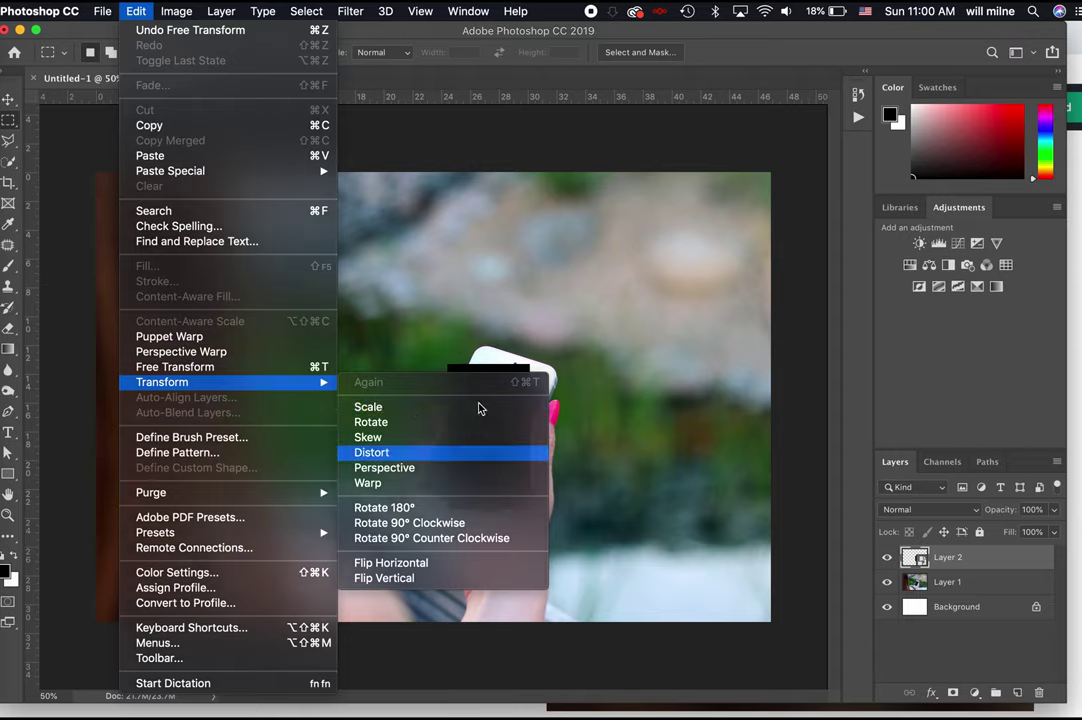
left_click(408, 453)
left_click_drag(454, 369, 543, 390)
key("super+plus")
key("super+plus")
key("super+plus")
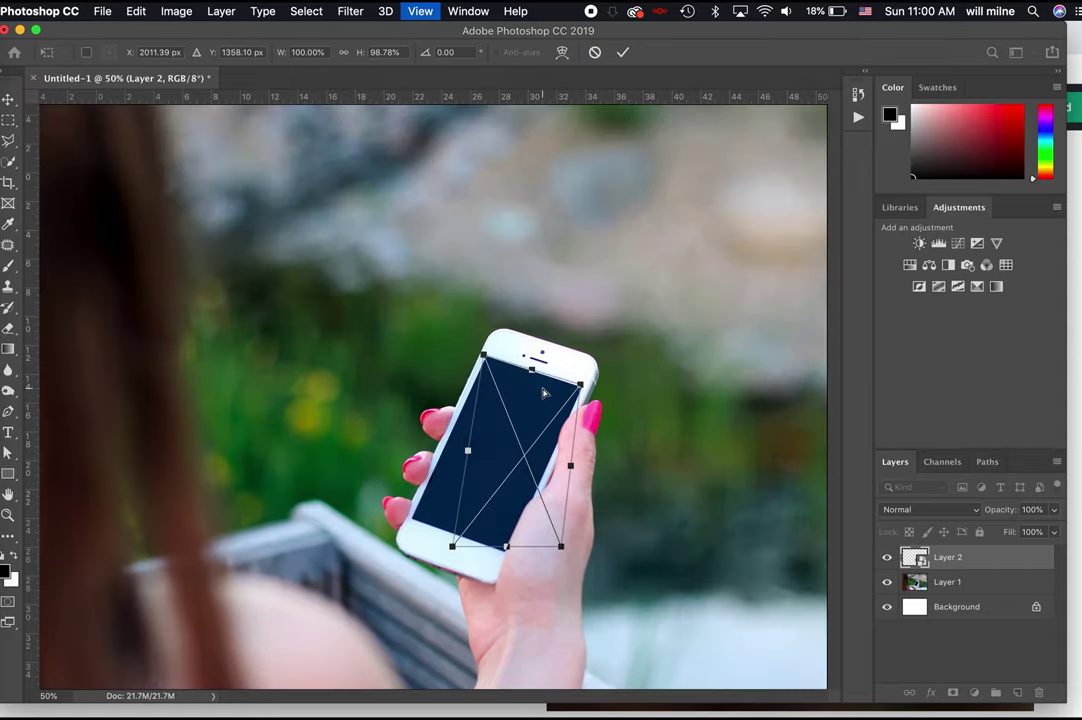
scroll(543, 393, "right", 5)
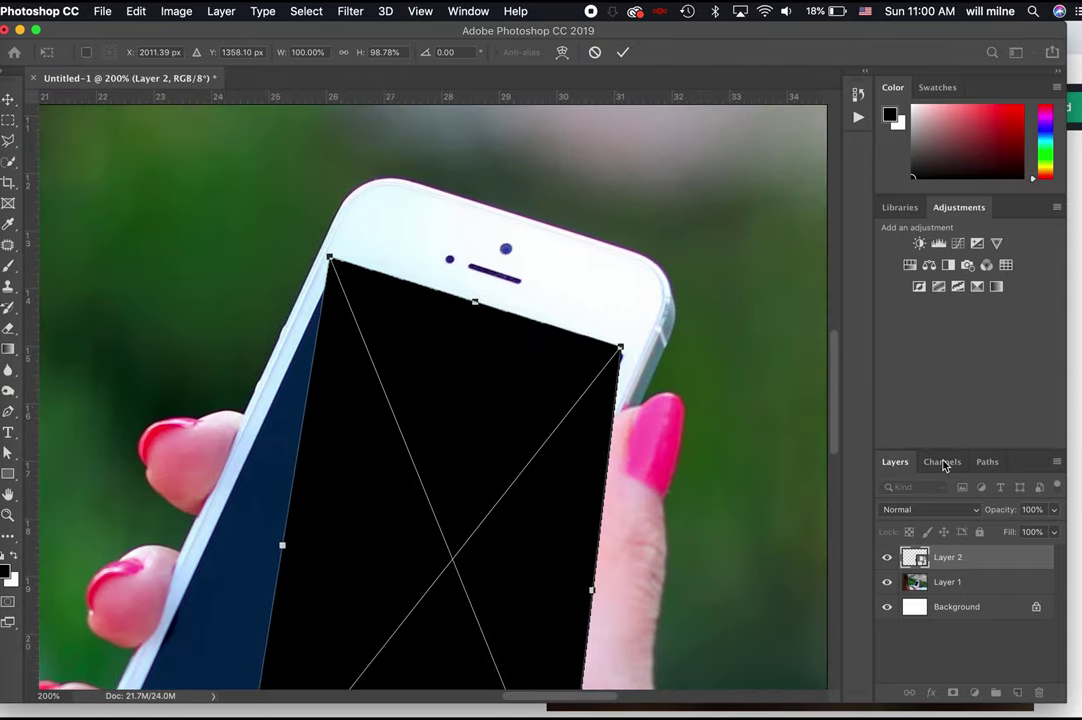
left_click(1055, 510)
left_click_drag(1055, 528, 1022, 531)
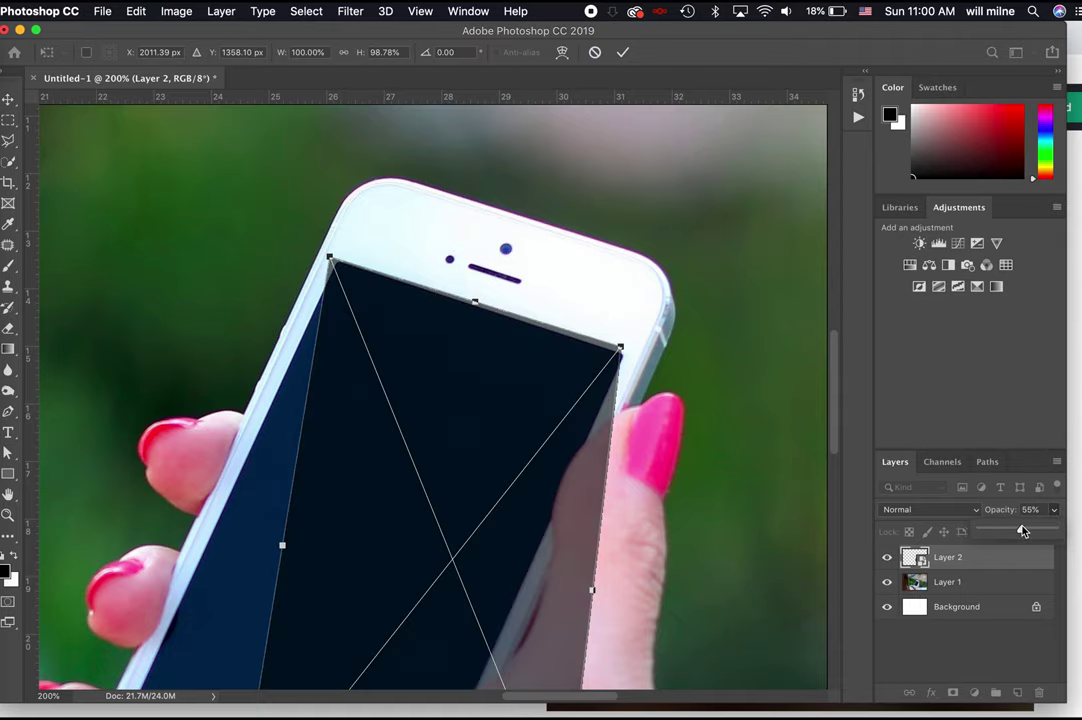
Align the rectangle's top corners with the screen corners, rotating it to the phone's tilt
key("super+plus")
key("super+plus")
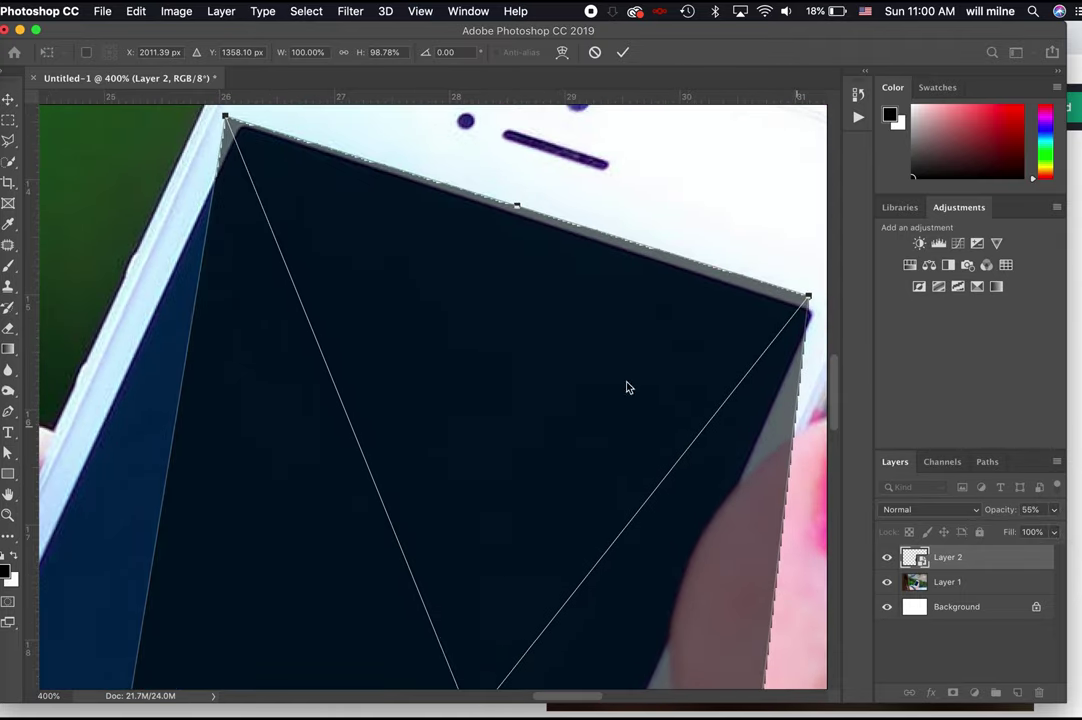
scroll(590, 375, "up", 3)
scroll(590, 375, "left", 2)
scroll(590, 375, "left", 1)
left_click_drag(370, 280, 380, 284)
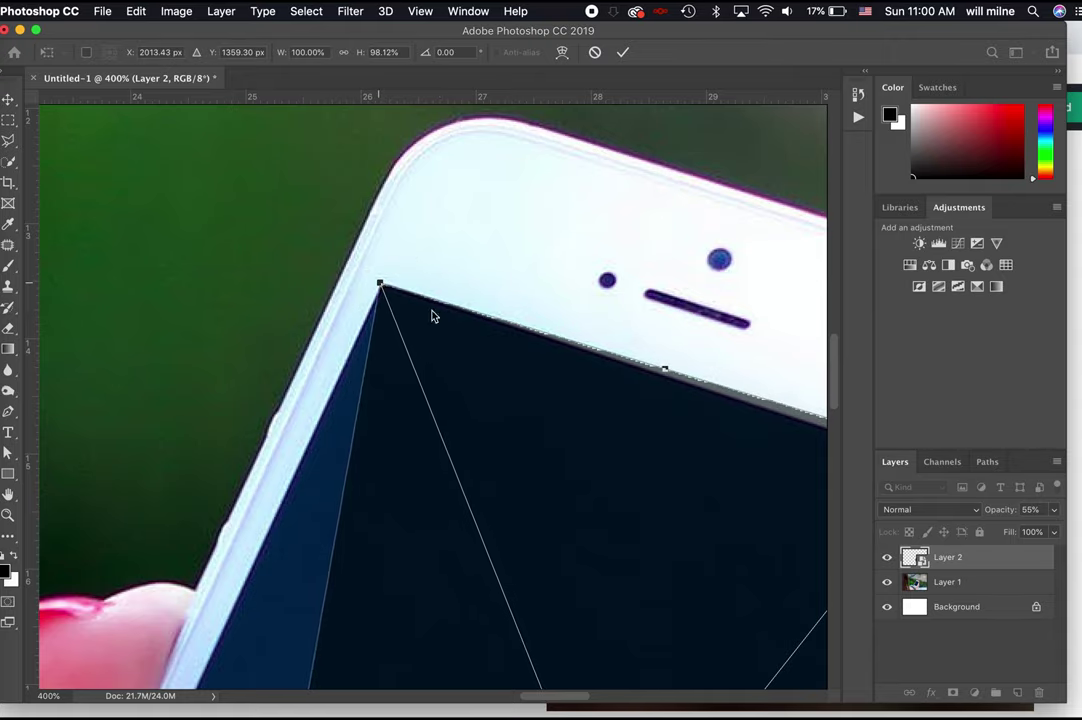
scroll(470, 340, "right", 10)
left_click_drag(522, 310, 528, 323)
scroll(530, 391, "down", 15)
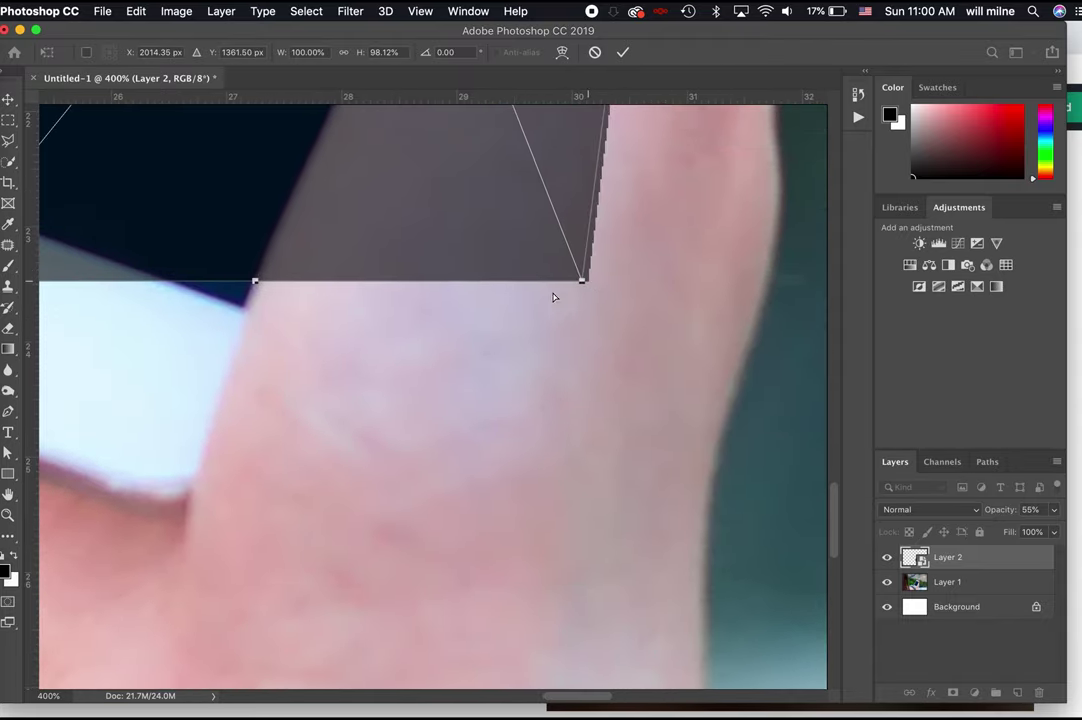
left_click_drag(553, 297, 378, 333)
scroll(378, 333, "up", 12)
scroll(378, 333, "left", 6)
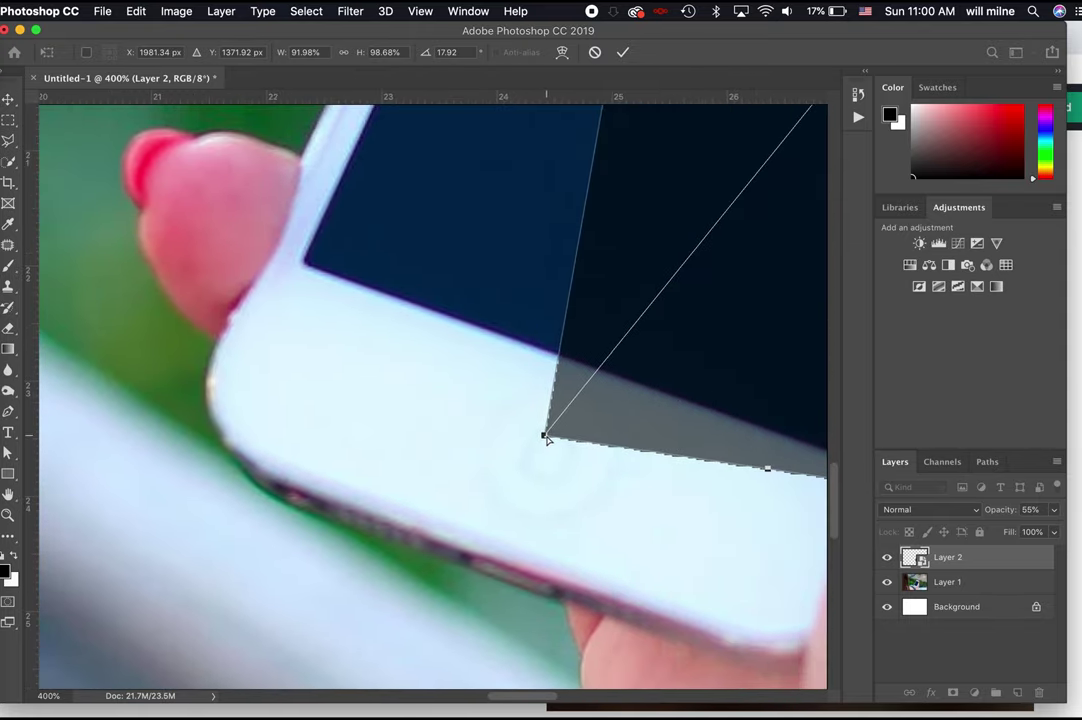
Pin the lower corners onto the screen's bottom corners and apply the distortion
left_click_drag(547, 438, 300, 268)
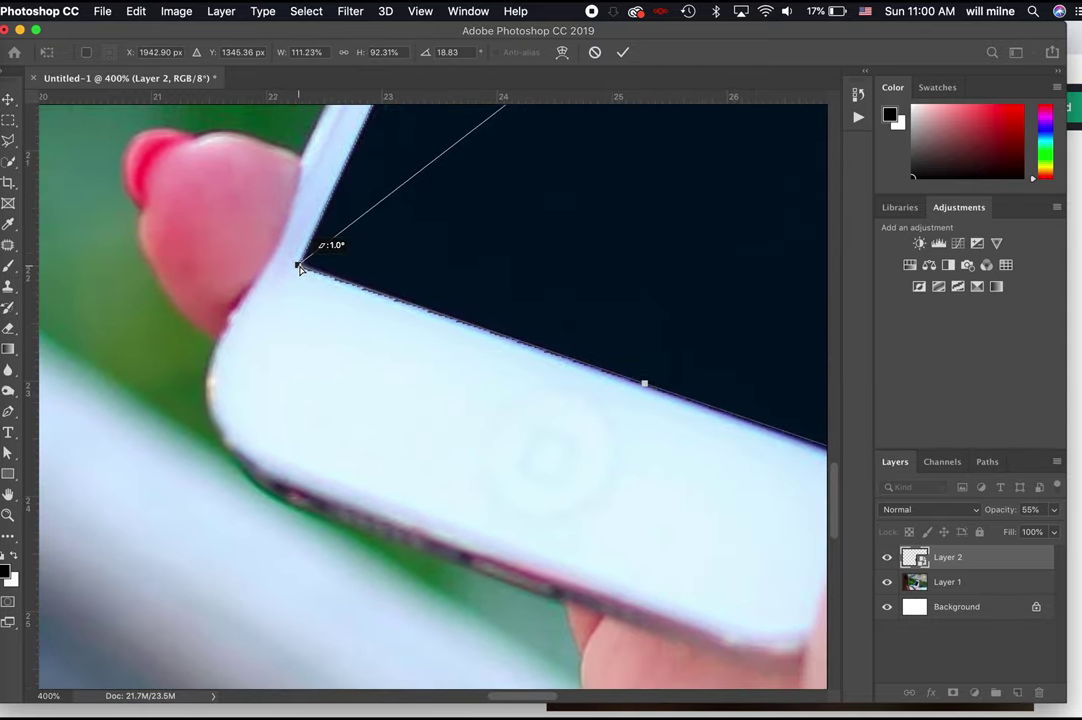
scroll(529, 350, "right", 4)
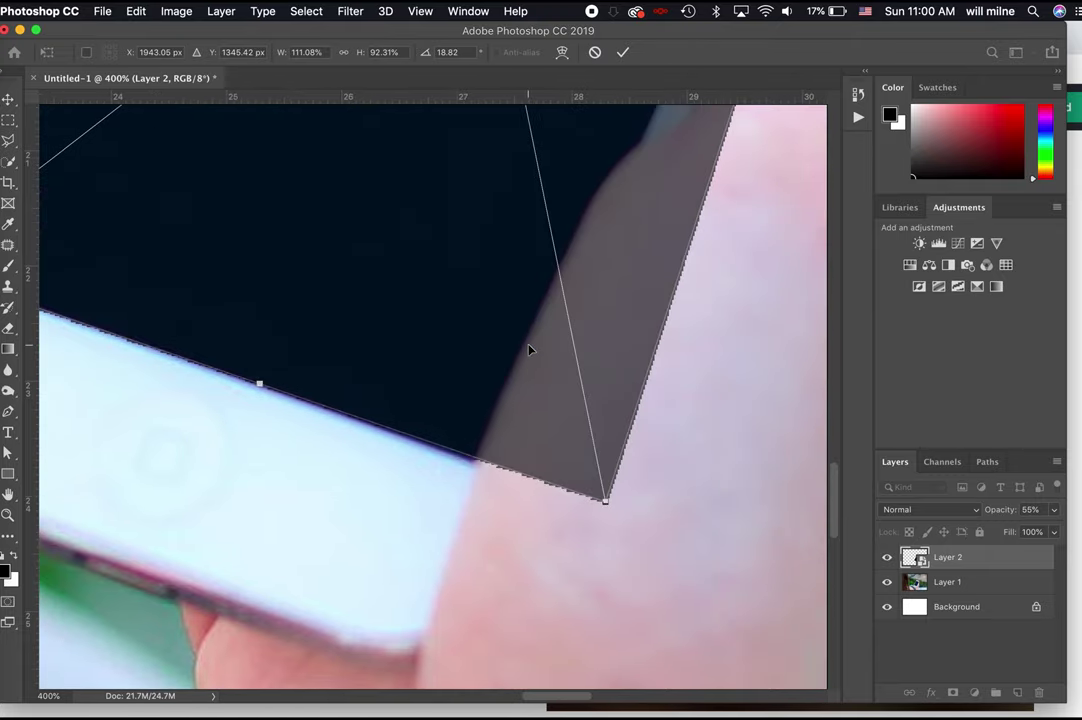
left_click_drag(605, 505, 603, 508)
key("super+minus")
key("super+minus")
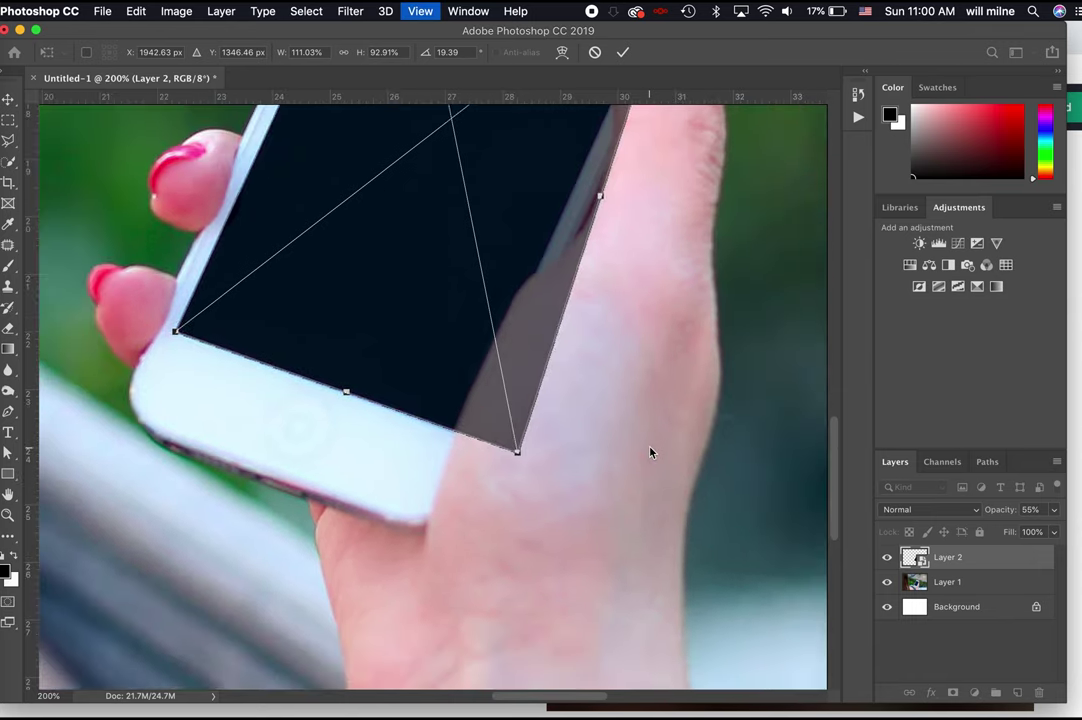
key("super+minus")
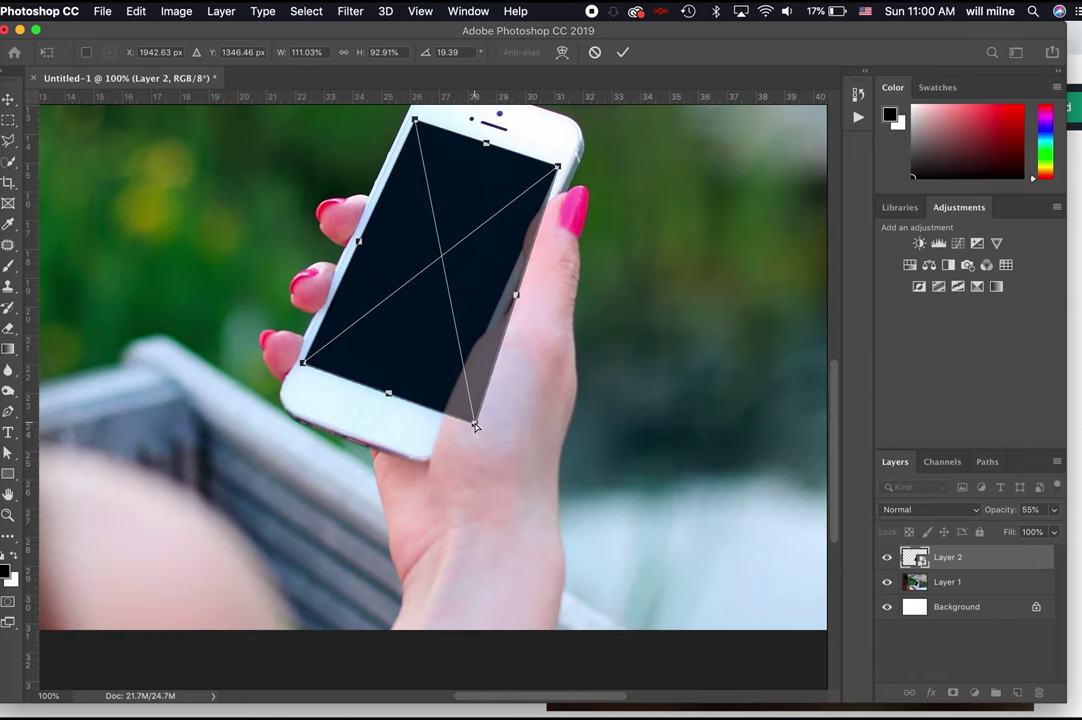
left_click_drag(476, 427, 449, 418)
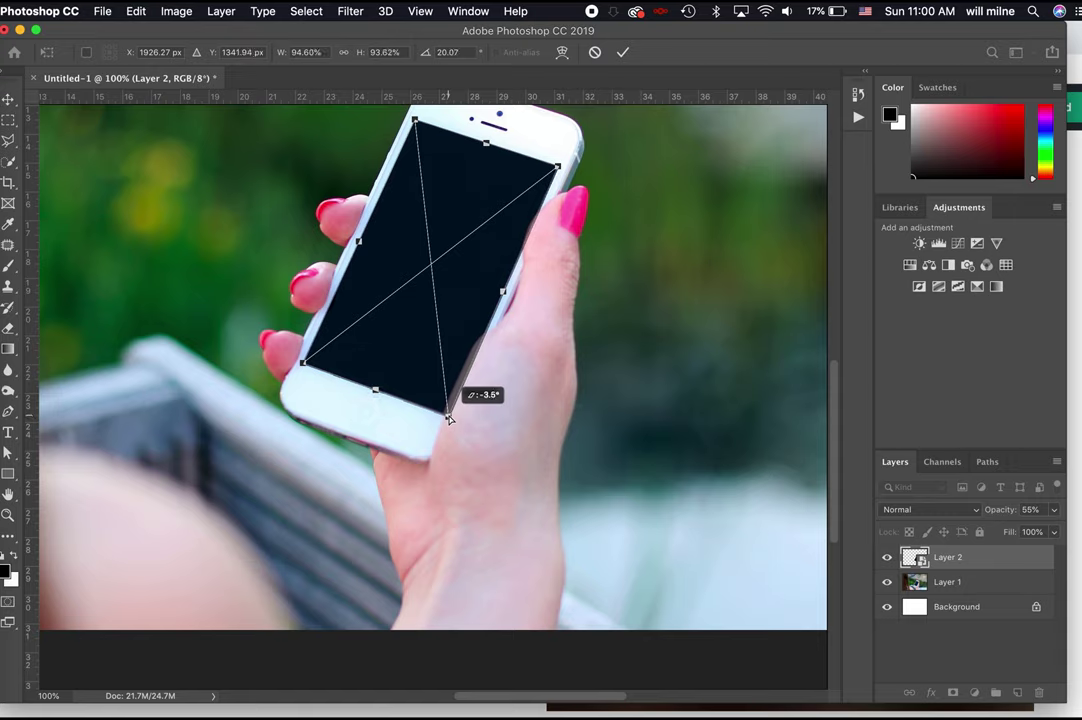
left_click_drag(449, 419, 447, 417)
left_click(622, 52)
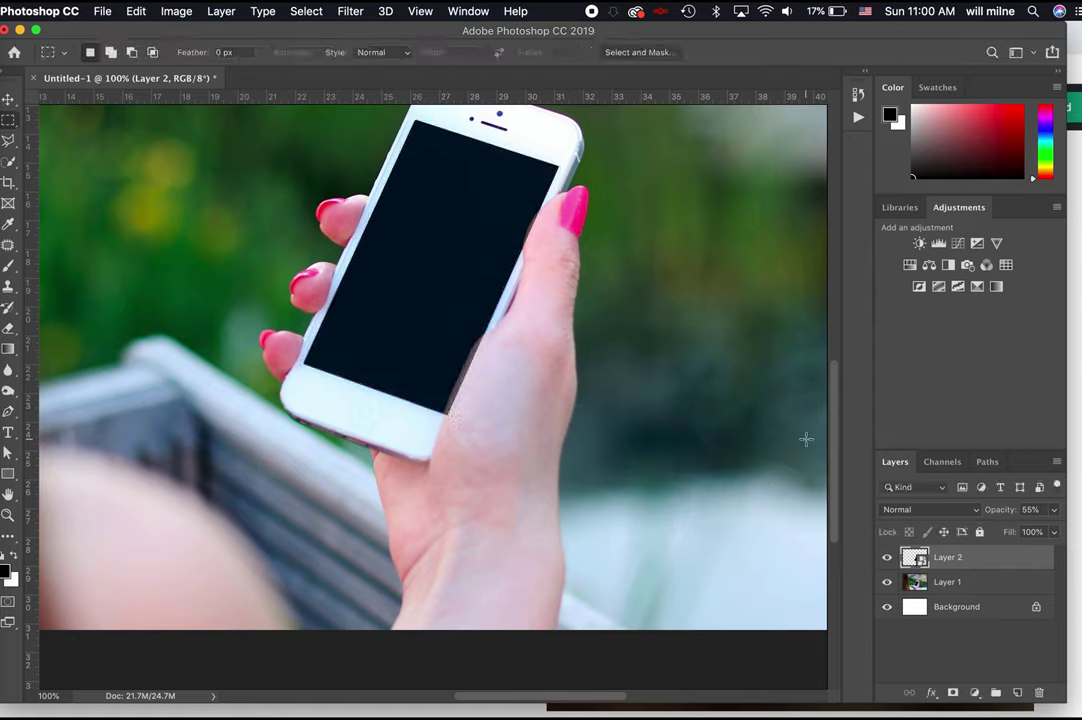
Raise Layer 2's opacity to 100% and add a layer mask to it
left_click(1055, 510)
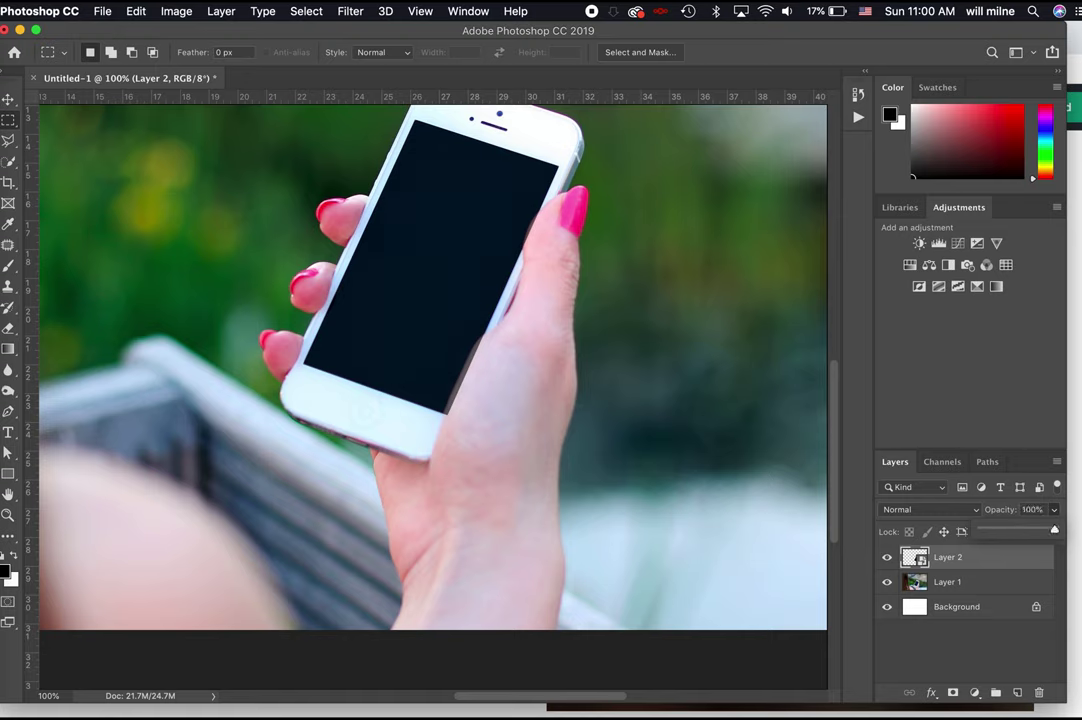
left_click_drag(1019, 532, 1054, 529)
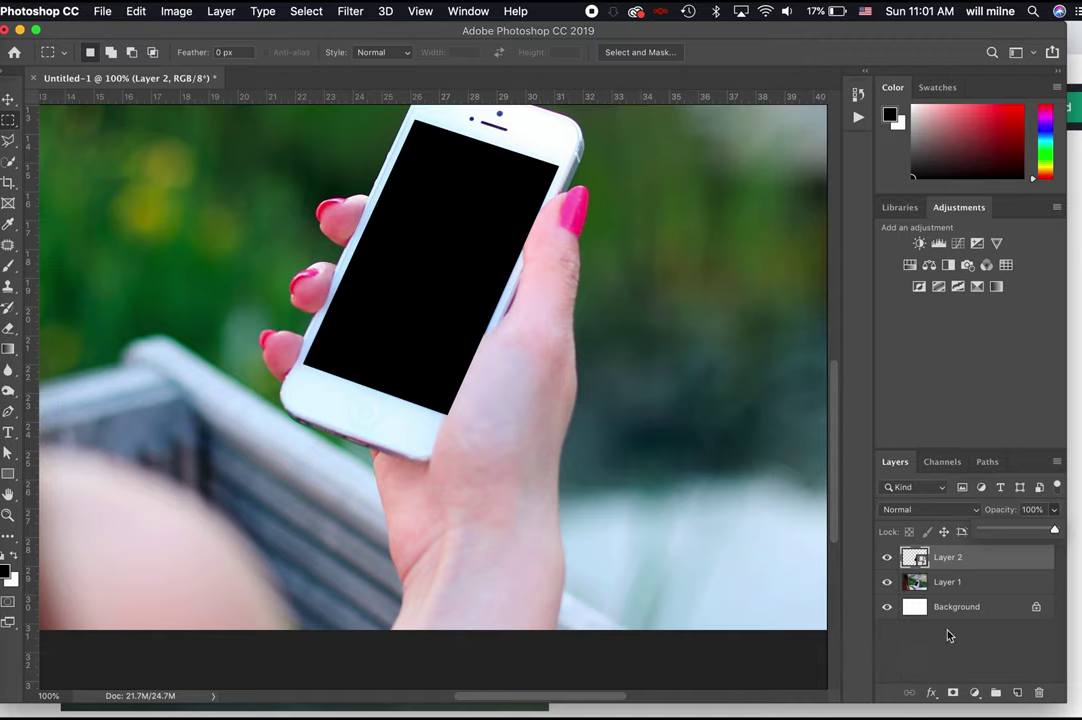
left_click(952, 692)
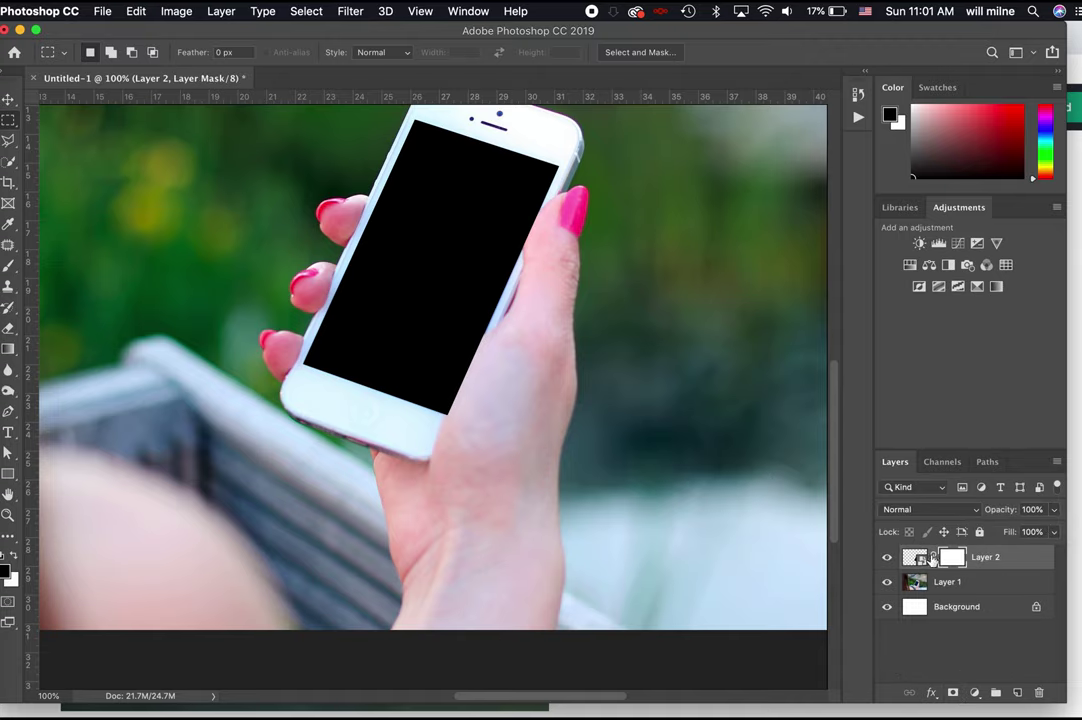
Paint black on the mask along the thumb's upper edge so the thumb shows over the screen
key("super+equal")
key("super+equal")
key("super+equal")
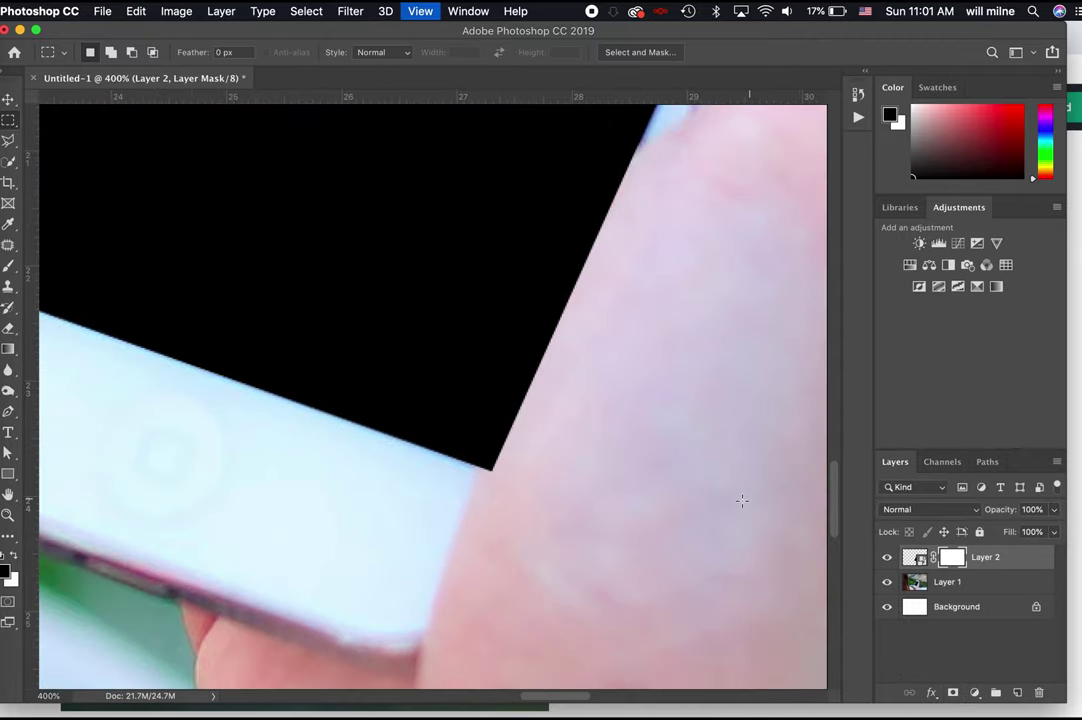
key("b")
key("x")
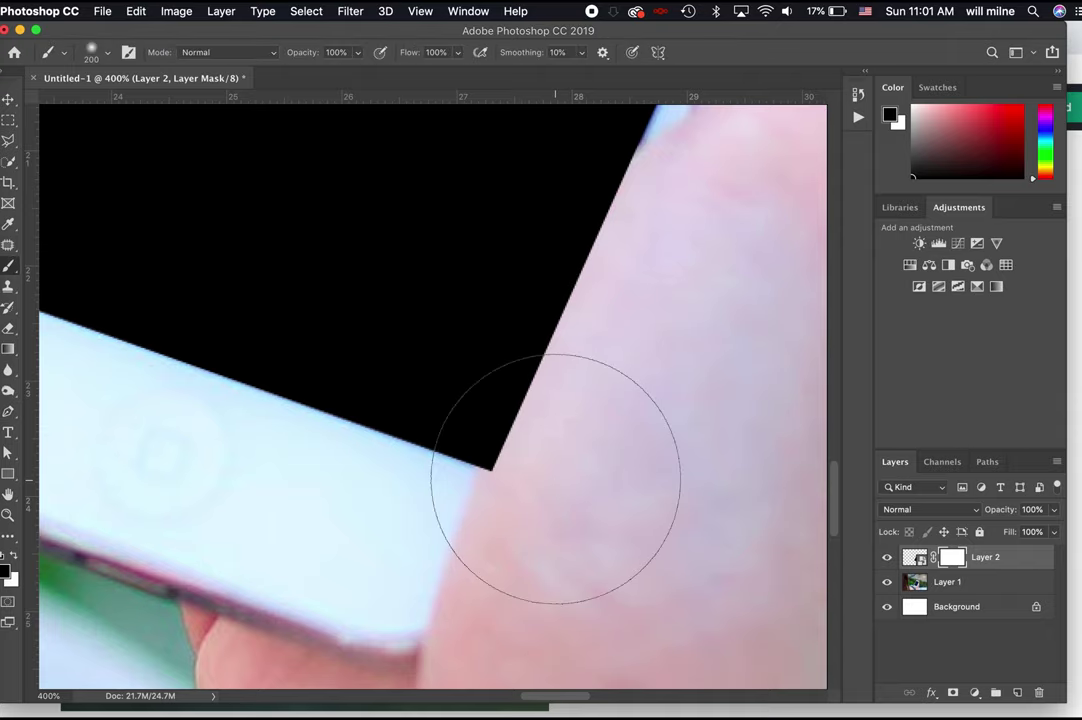
key("bracketleft")
key("bracketleft")
key("bracketleft")
key("bracketleft")
key("bracketleft")
key("bracketleft")
key("bracketleft")
key("x")
key("bracketleft")
key("bracketleft")
key("bracketleft")
key("bracketleft")
key("bracketleft")
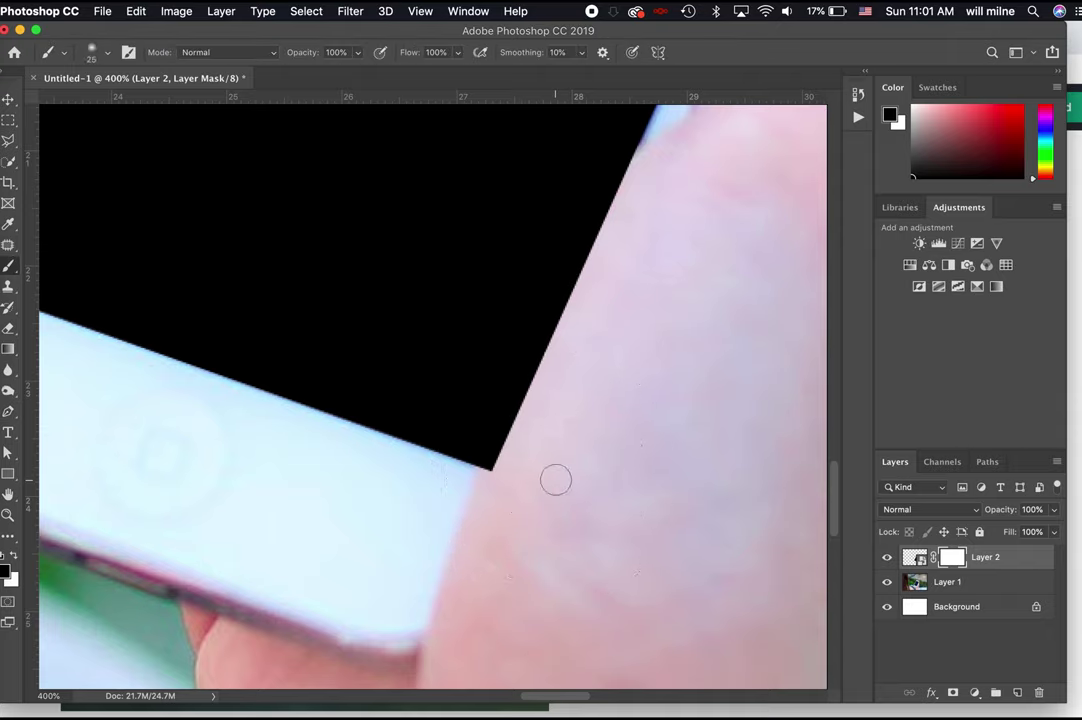
mouse_move(494, 464)
left_mouse_down()
mouse_move(502, 433)
mouse_move(488, 469)
mouse_move(574, 277)
mouse_move(530, 419)
mouse_move(557, 305)
mouse_move(524, 407)
mouse_move(598, 210)
mouse_move(649, 143)
mouse_move(615, 164)
mouse_move(538, 270)
left_mouse_up()
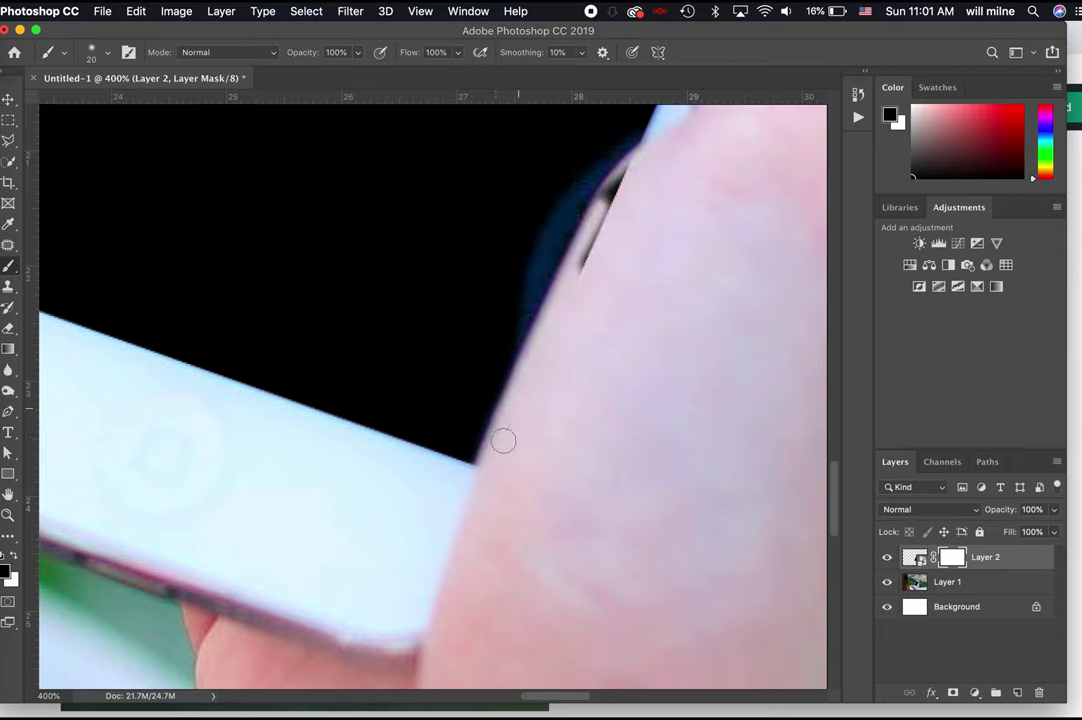
mouse_move(618, 225)
left_mouse_down()
mouse_move(591, 253)
mouse_move(627, 178)
mouse_move(606, 195)
mouse_move(638, 165)
mouse_move(591, 218)
left_mouse_up()
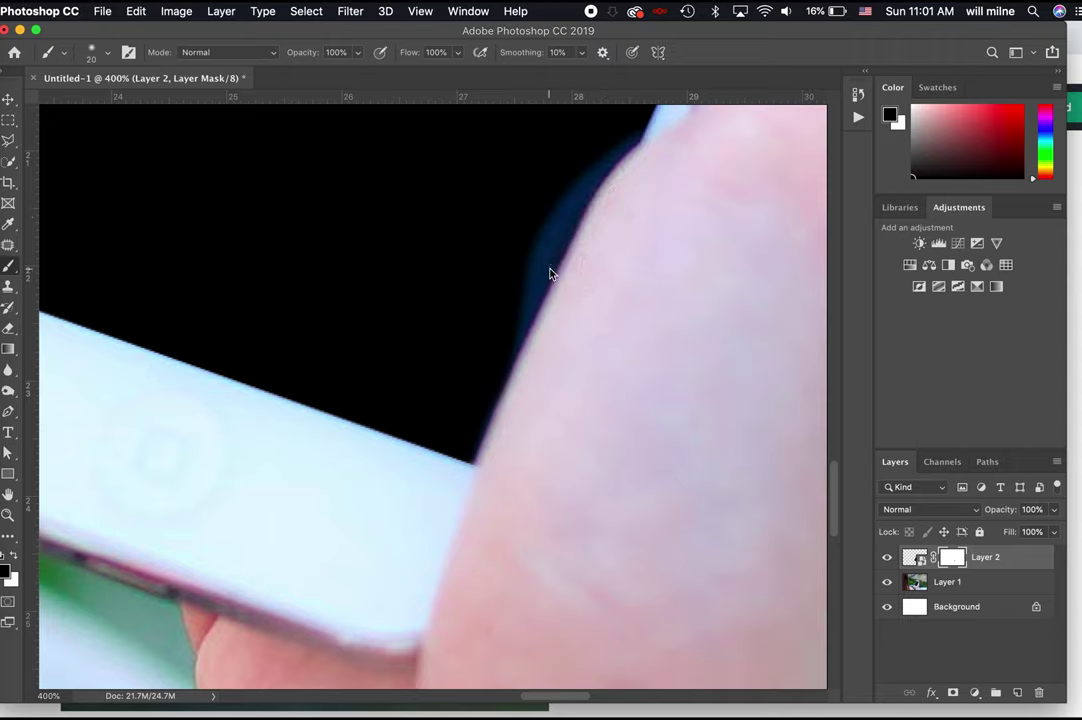
key("x")
key("bracketleft")
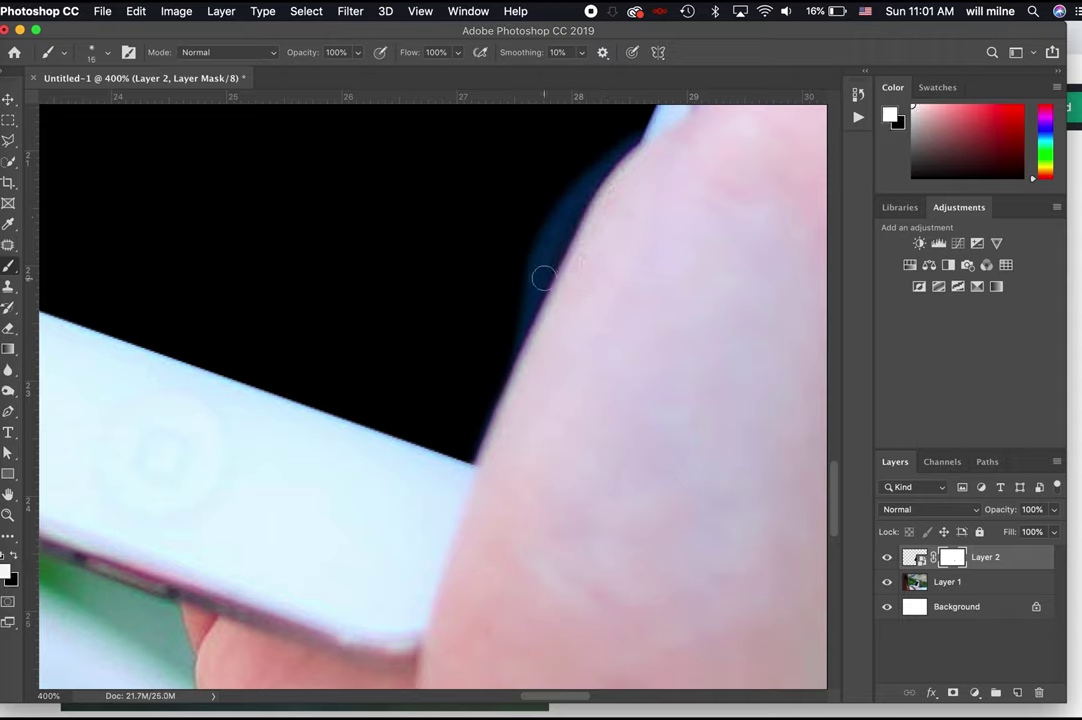
key("bracketright")
key("bracketright")
key("bracketright")
mouse_move(543, 225)
left_mouse_down()
mouse_move(547, 253)
mouse_move(522, 314)
mouse_move(583, 182)
left_mouse_up()
Touch up the lower thumb edge on the mask in black and white to clear the fringe
scroll(583, 182, "up", 2)
scroll(583, 182, "right", 1)
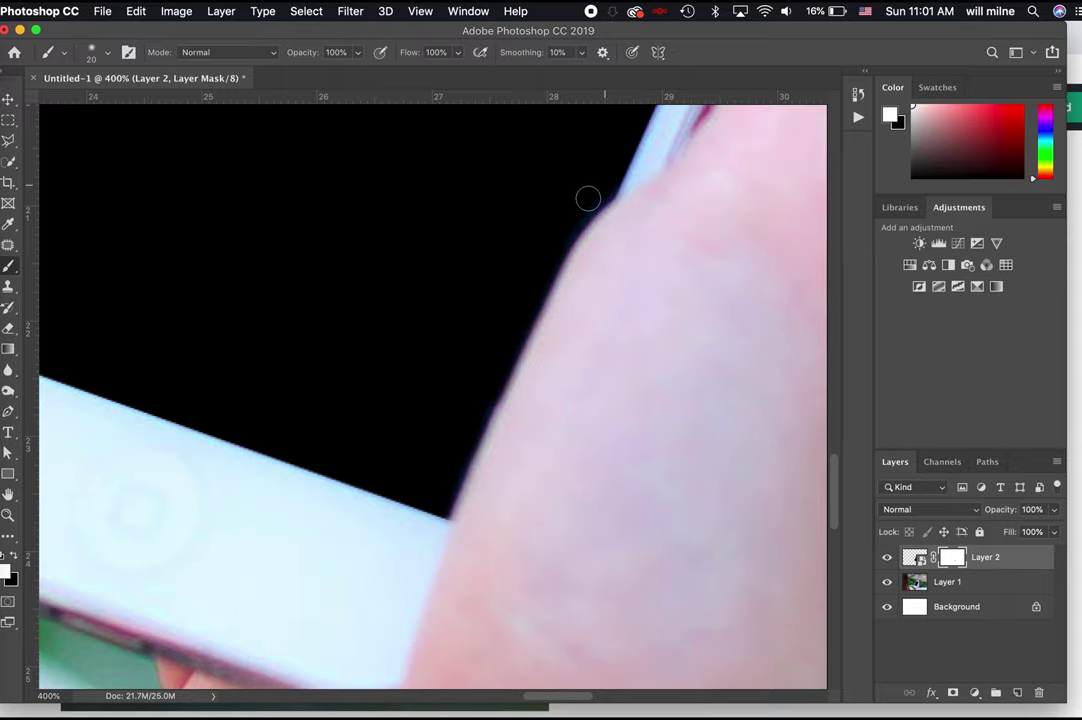
scroll(587, 198, "up", 15)
scroll(587, 198, "right", 6)
mouse_move(605, 418)
left_mouse_down()
mouse_move(540, 504)
mouse_move(533, 574)
mouse_move(557, 476)
mouse_move(581, 438)
mouse_move(552, 517)
left_mouse_up()
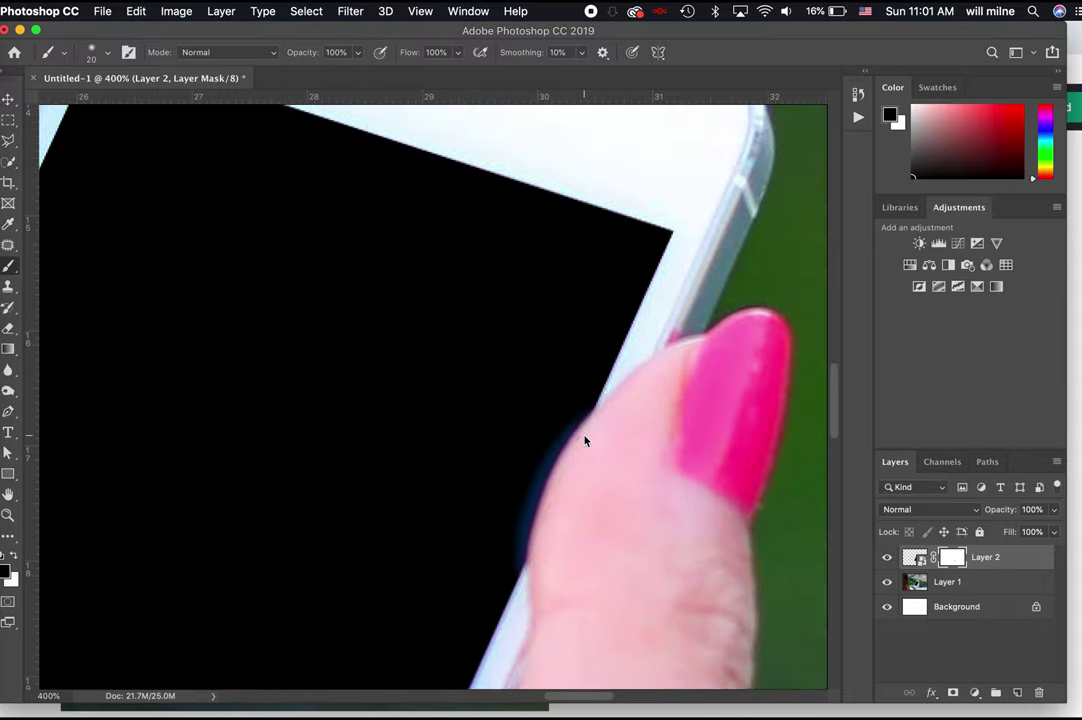
key("x")
key("bracketleft")
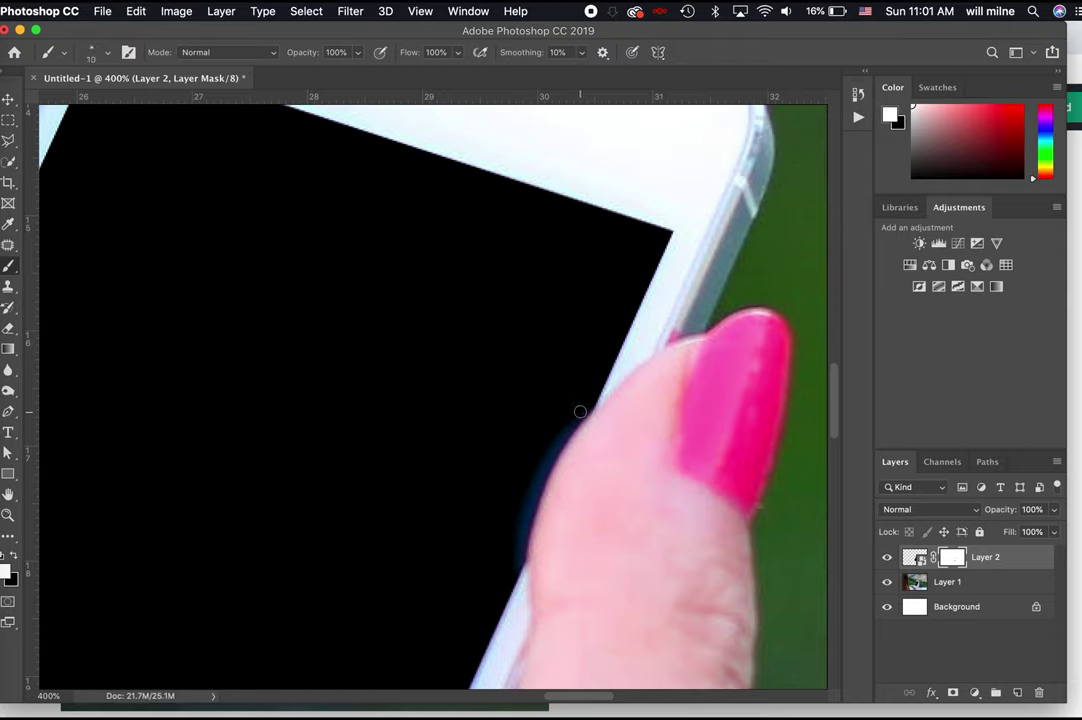
mouse_move(580, 411)
left_mouse_down()
mouse_move(545, 465)
mouse_move(517, 570)
left_mouse_up()
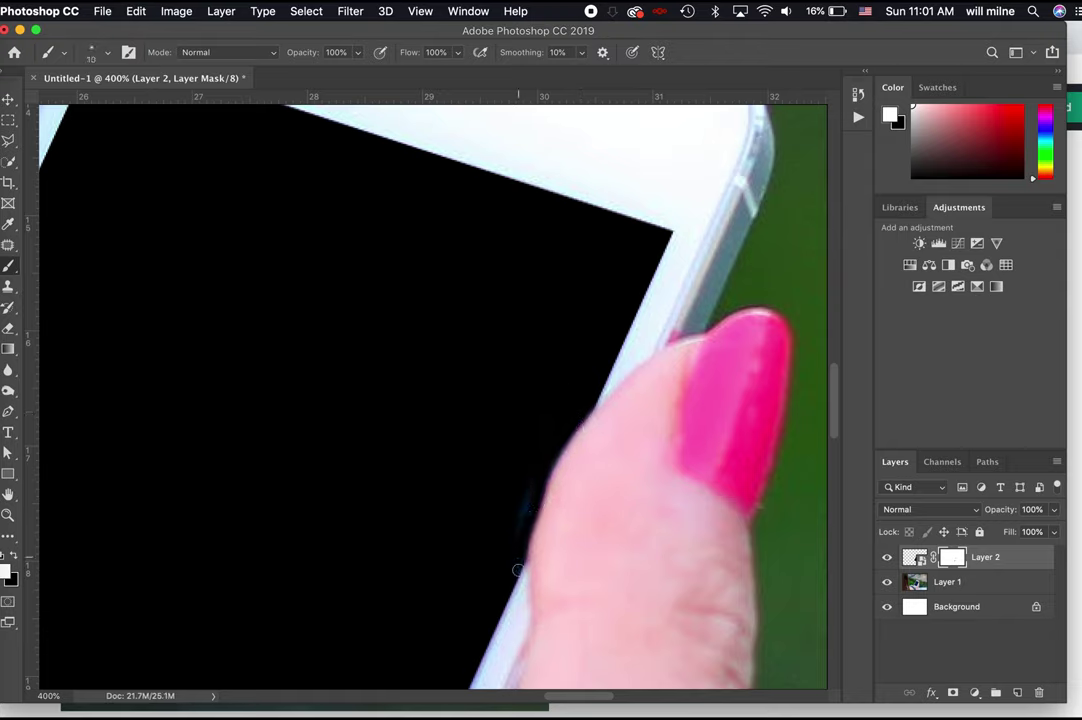
key("x")
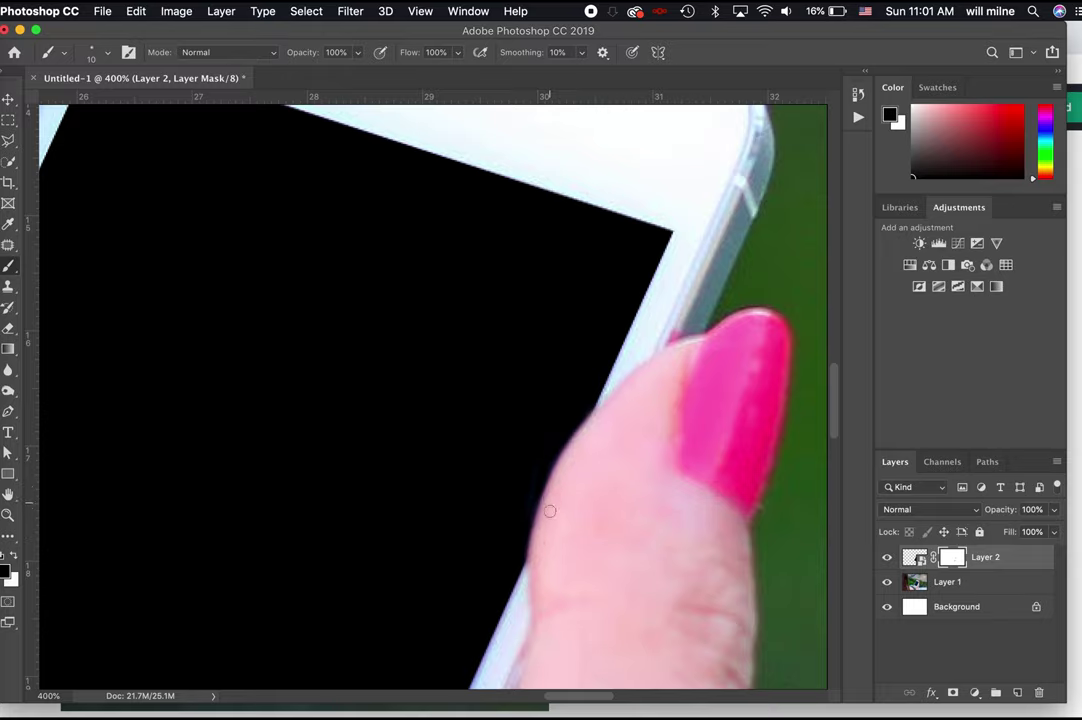
key("super+0")
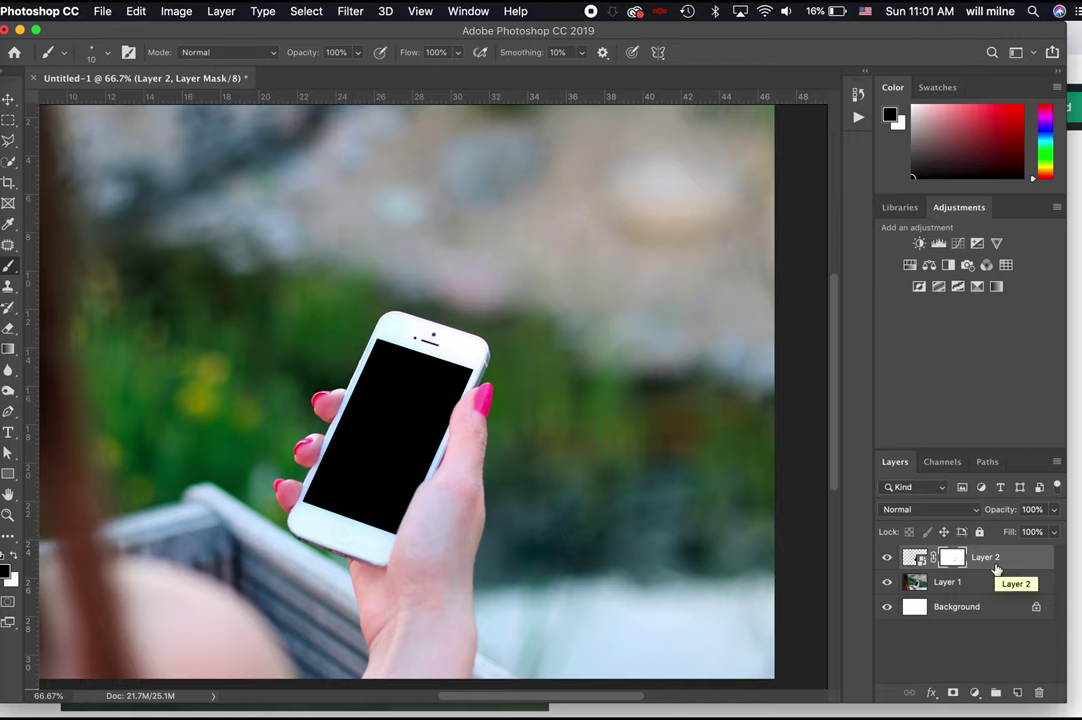
key("super+2")
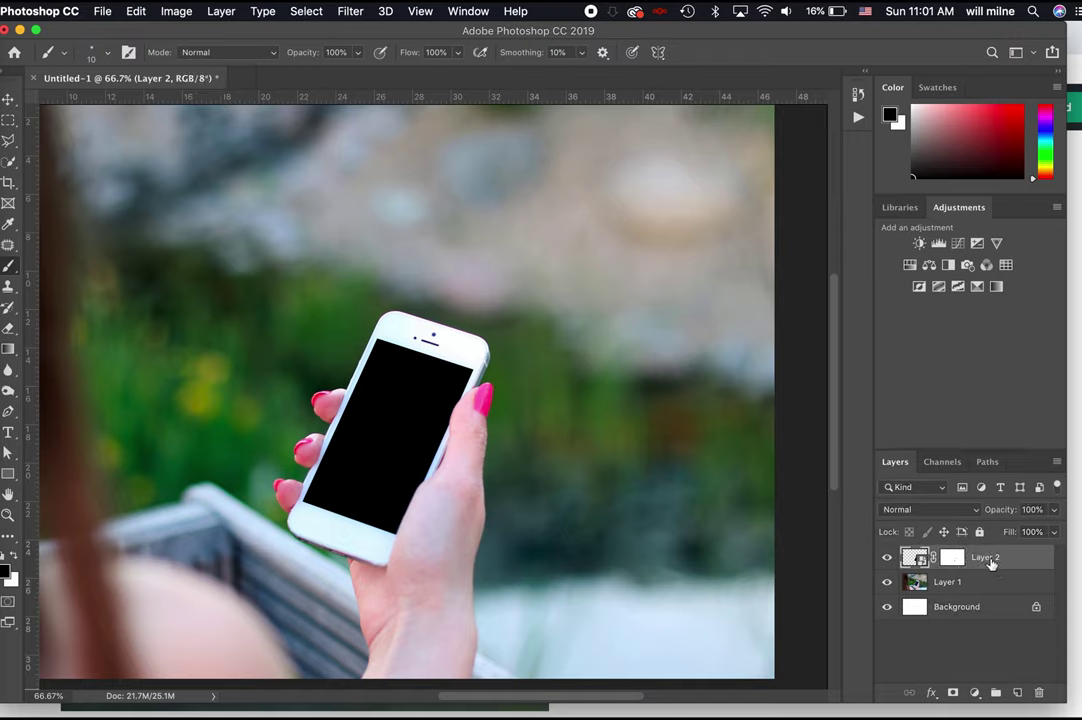
Rename Layer 2 to 'Double Click' and open its smart object contents
double_click(985, 558)
type("Double Click")
key("Return")
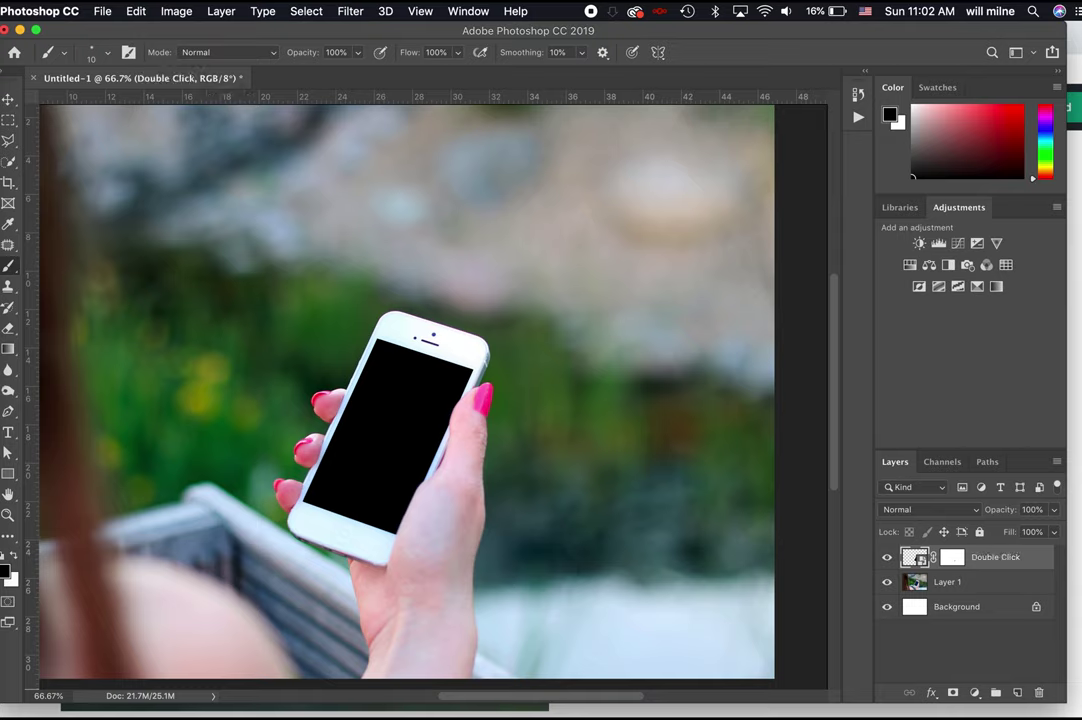
double_click(914, 559)
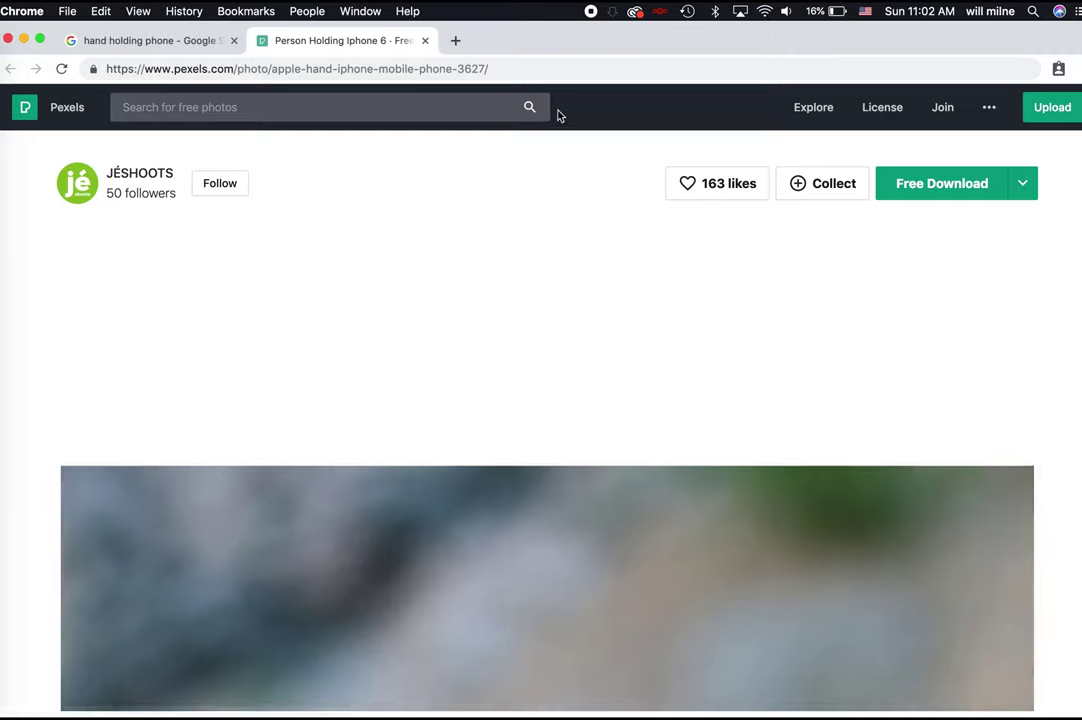
Search Google Images for 'phone screenshot'
left_click(543, 72)
type("p")
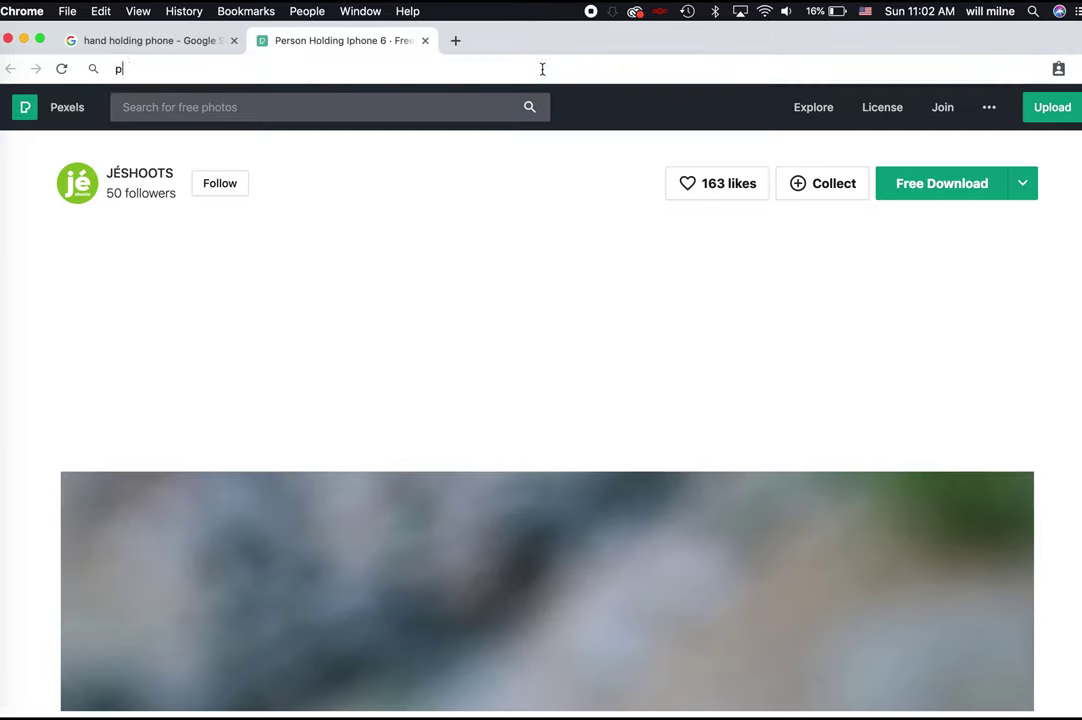
type("hone screen")
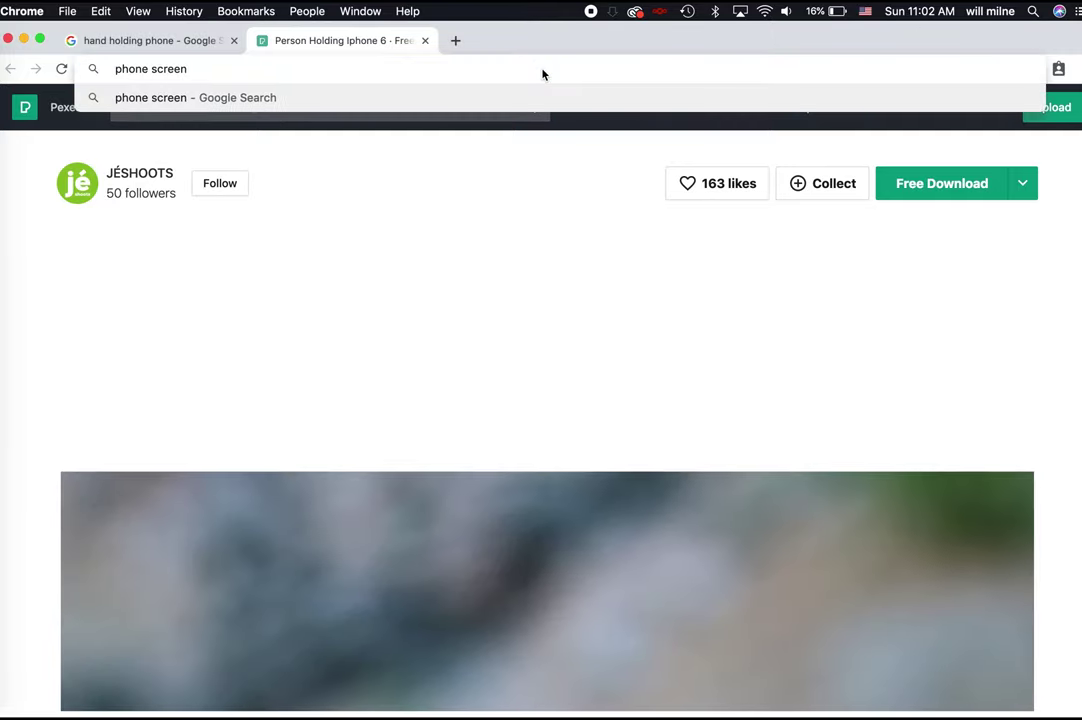
key("Return")
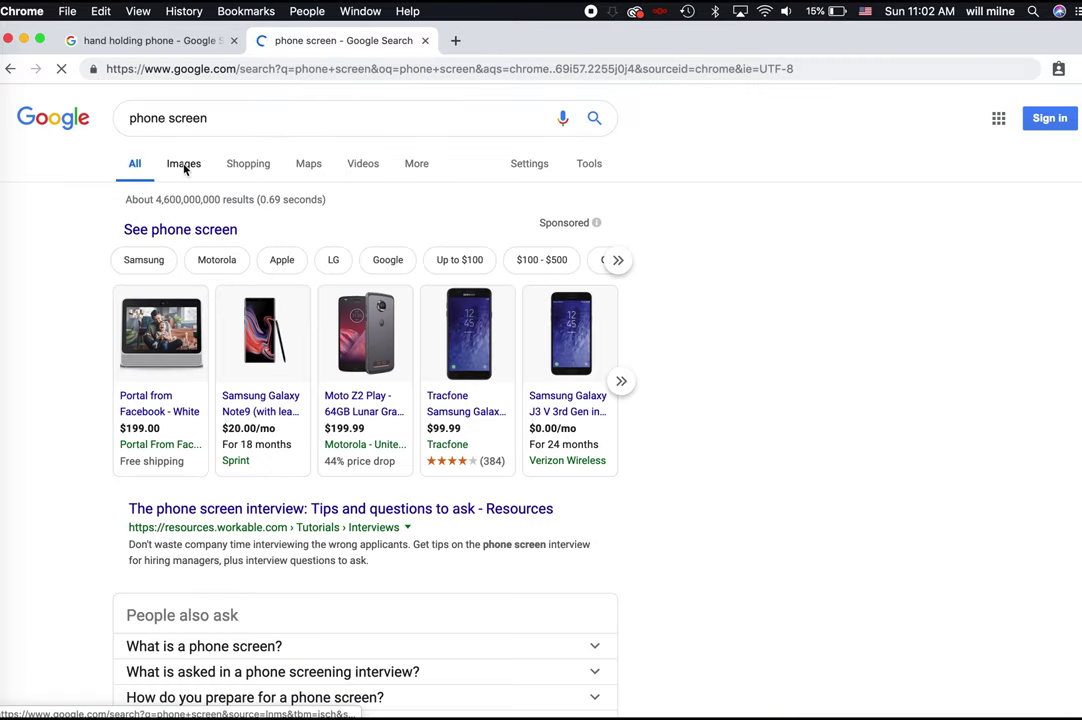
left_click(184, 166)
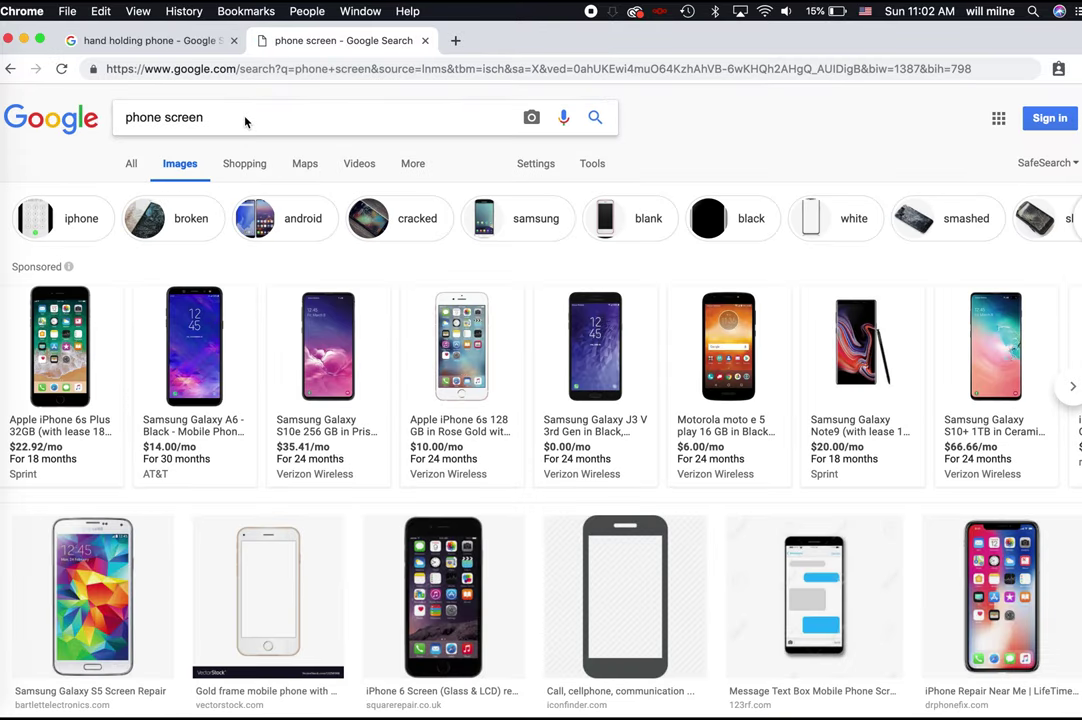
scroll(683, 459, "down", 3)
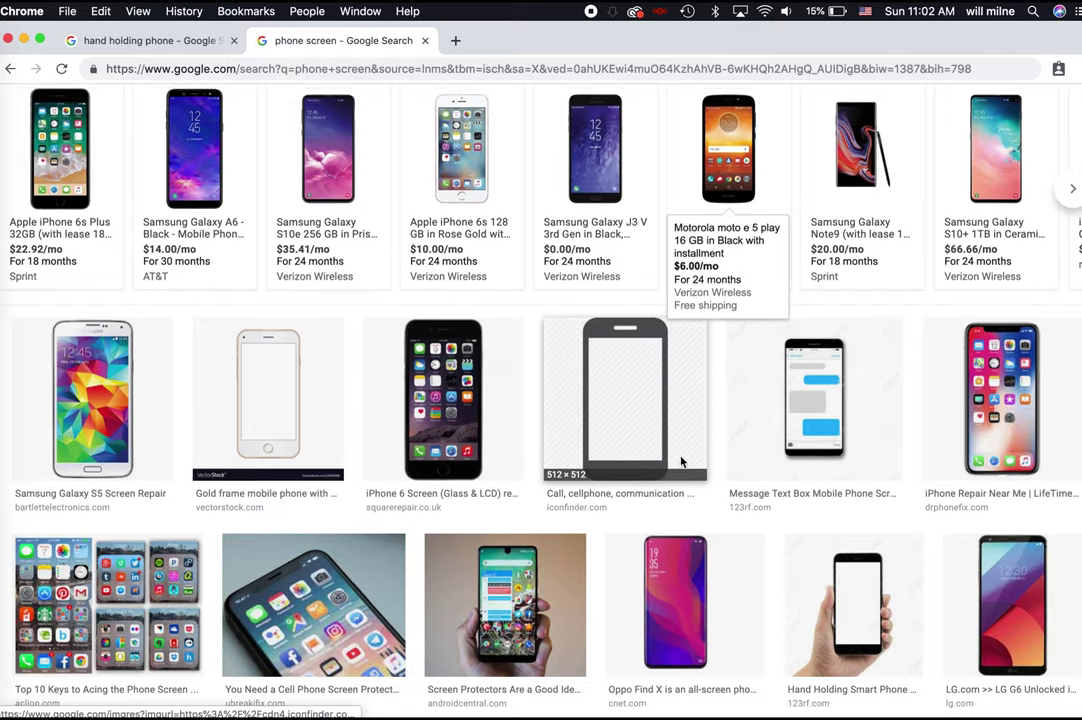
scroll(681, 461, "up", 4)
left_click(272, 112)
type("shot")
key("Return")
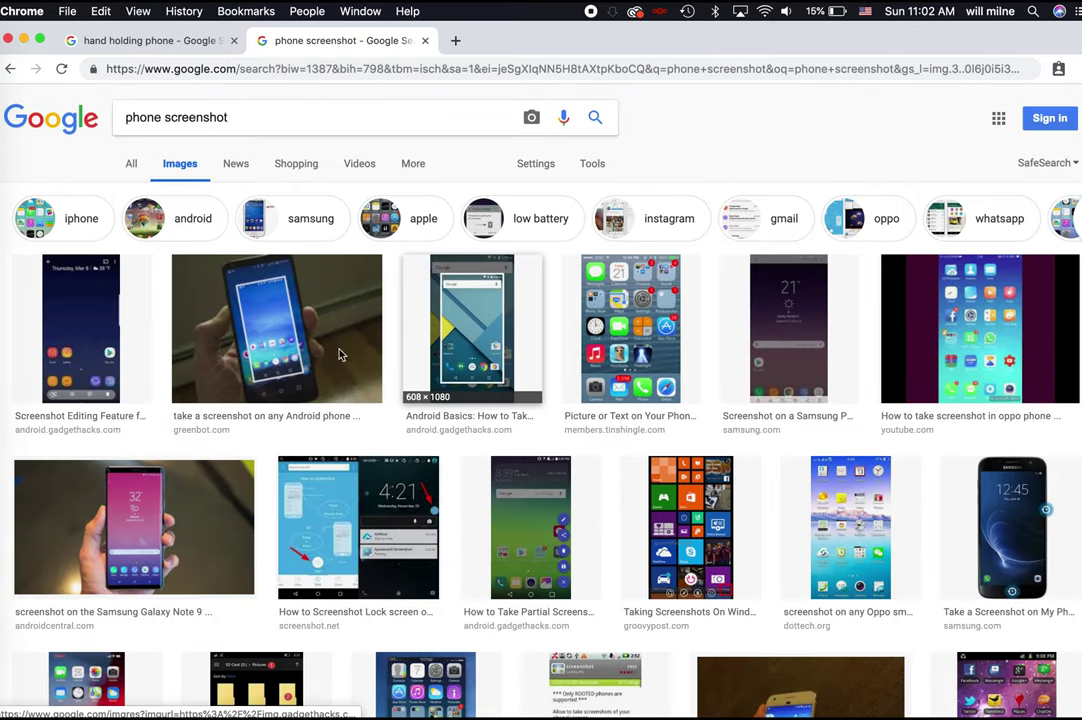
scroll(202, 400, "down", 5)
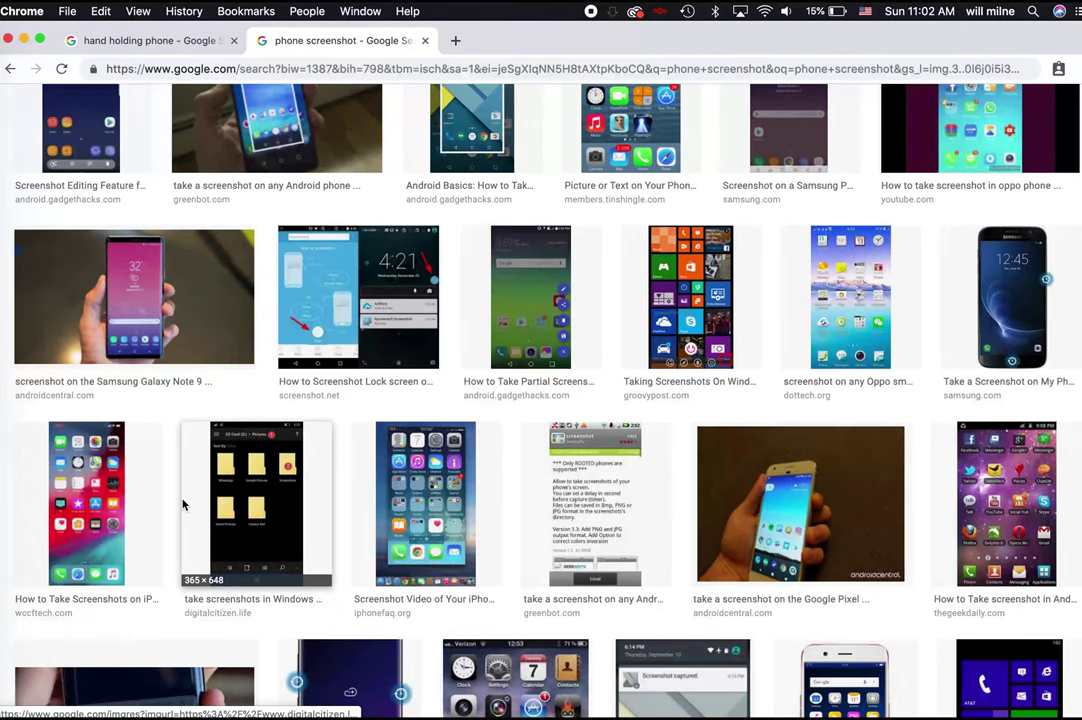
scroll(354, 264, "up", 5)
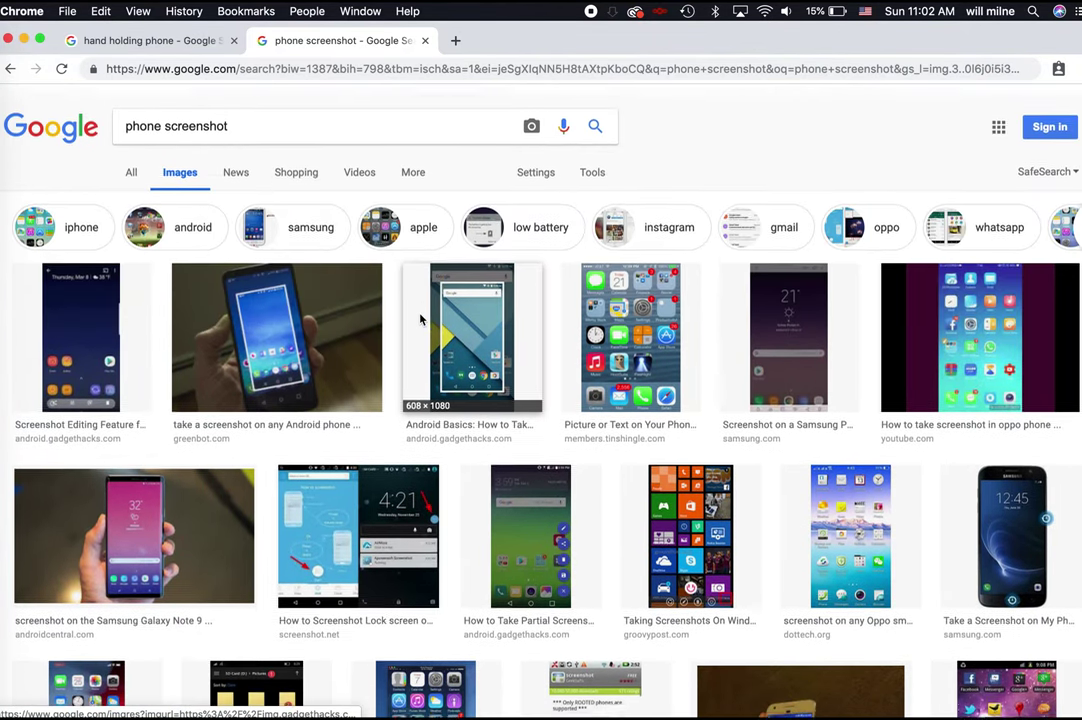
Filter the image results to Large size and labelled for noncommercial reuse with modification
left_click(587, 163)
left_click(138, 191)
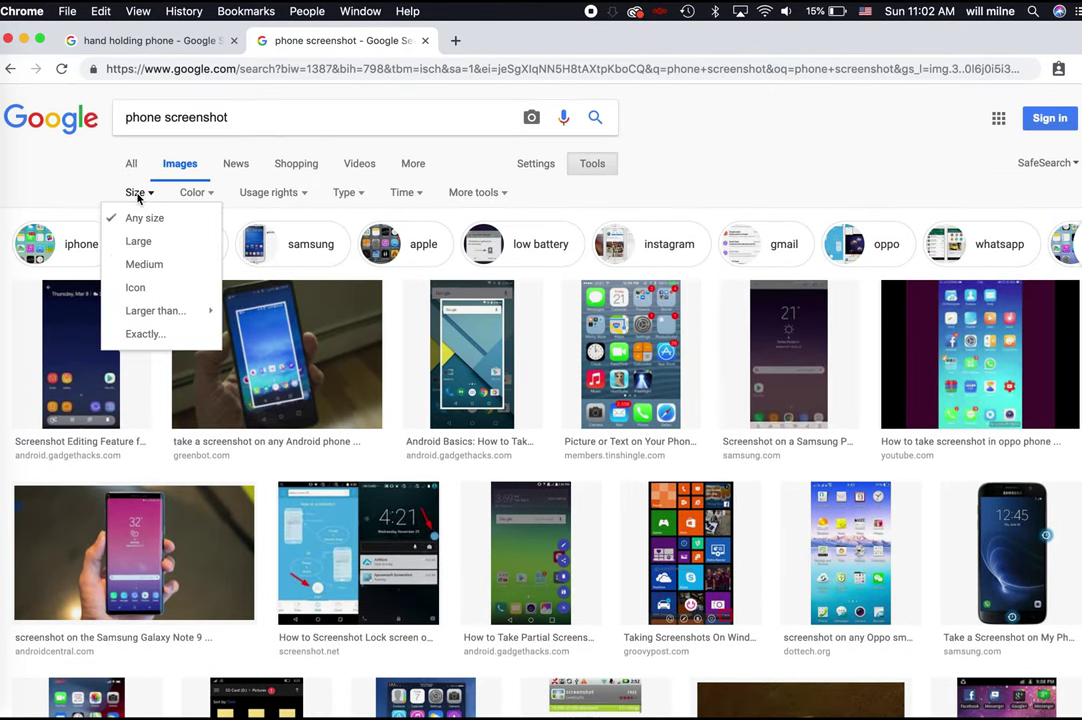
left_click(135, 240)
left_click(290, 192)
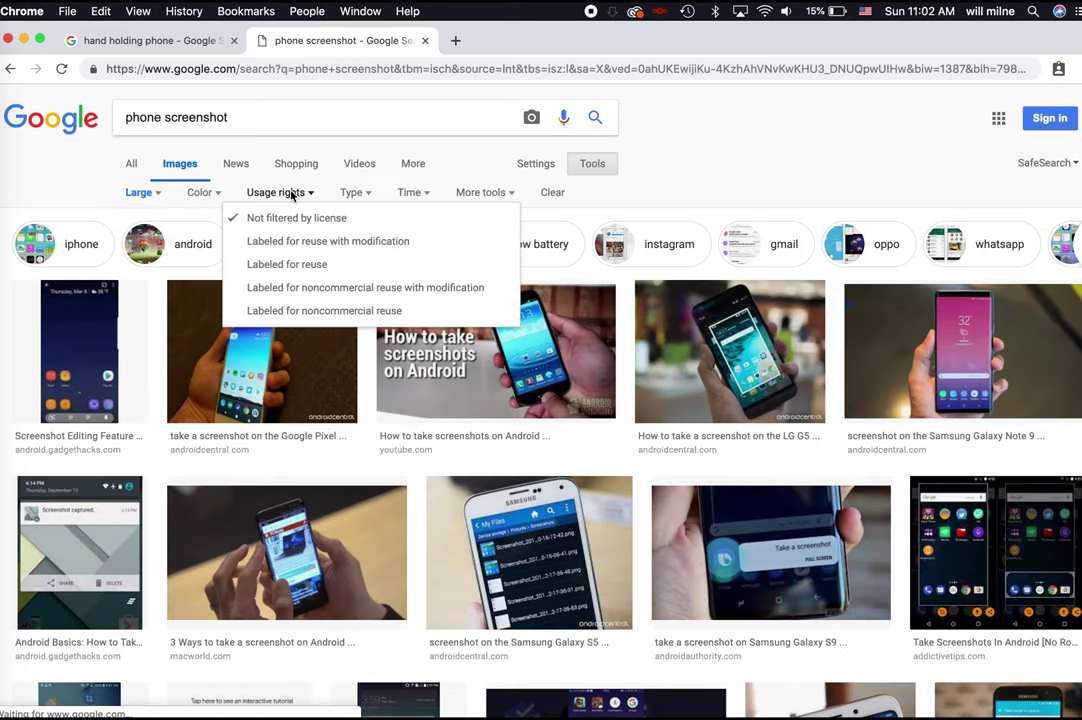
left_click(317, 290)
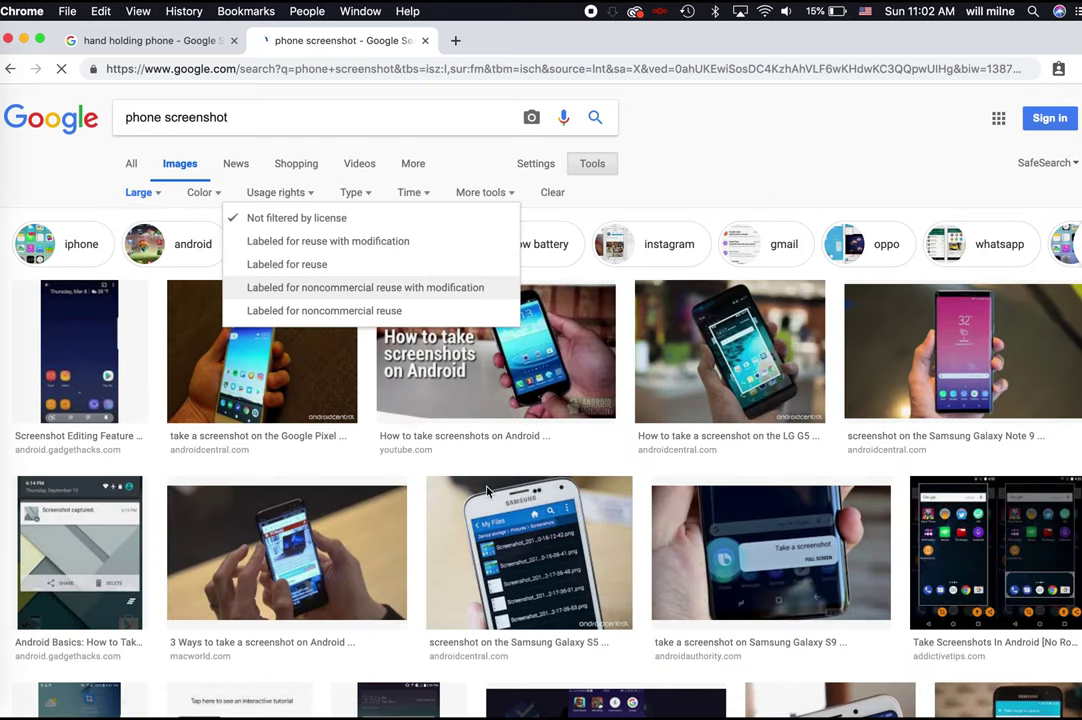
Copy the Tizen home-screen screenshot from the results
scroll(353, 464, "down", 5)
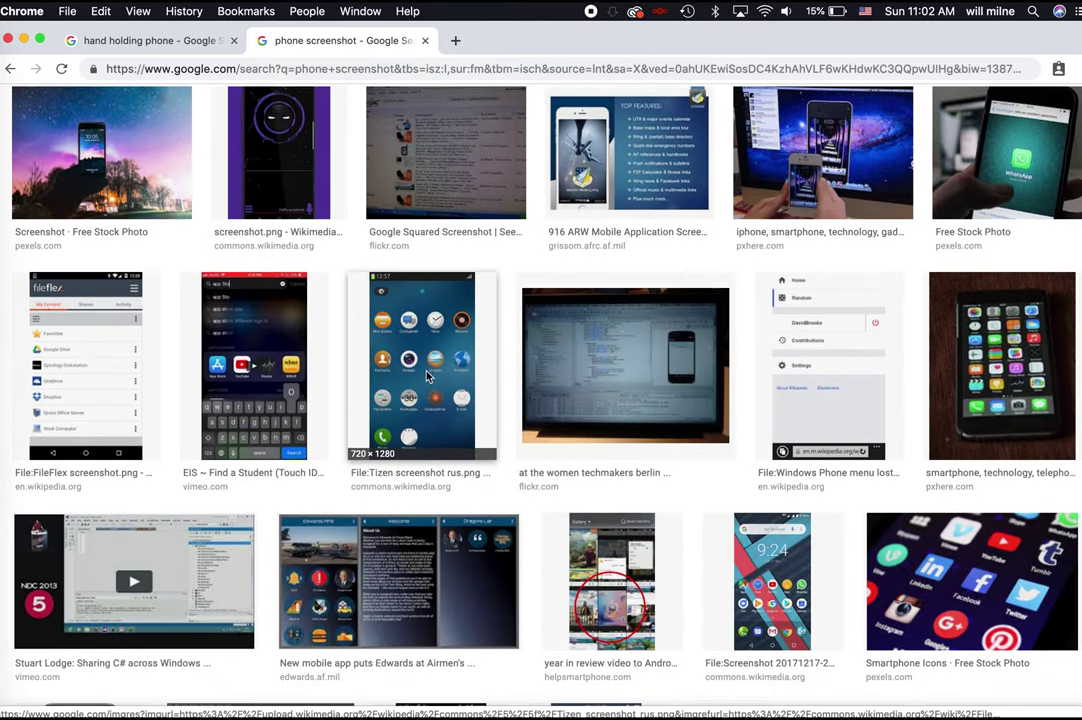
left_click(424, 368)
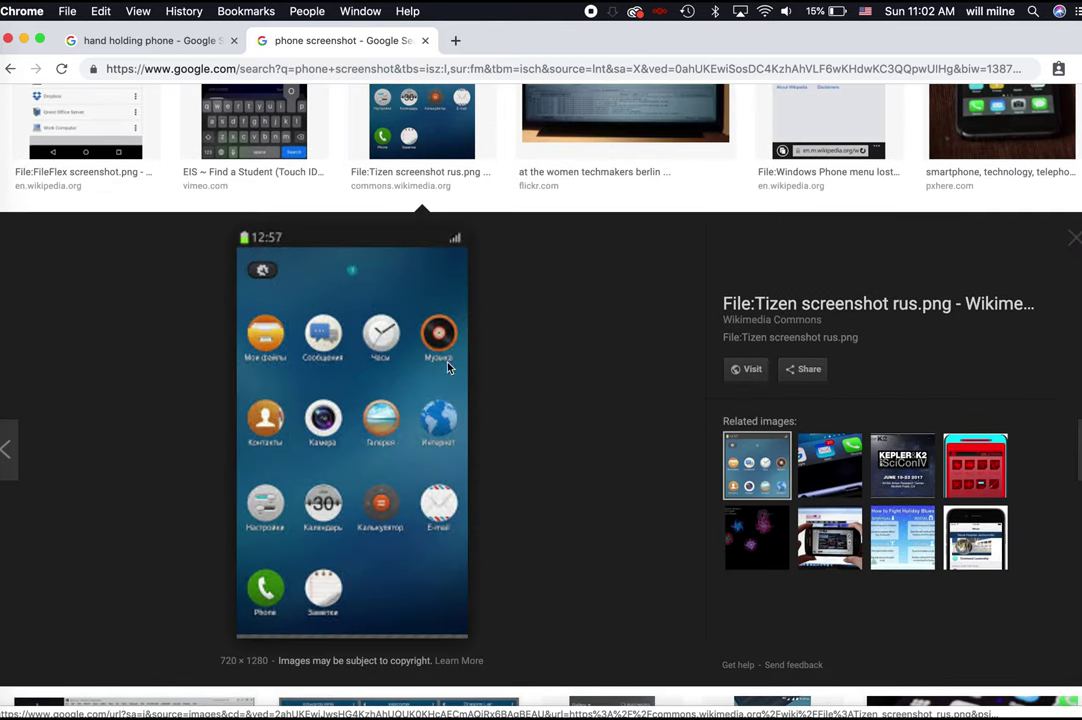
right_click(378, 424)
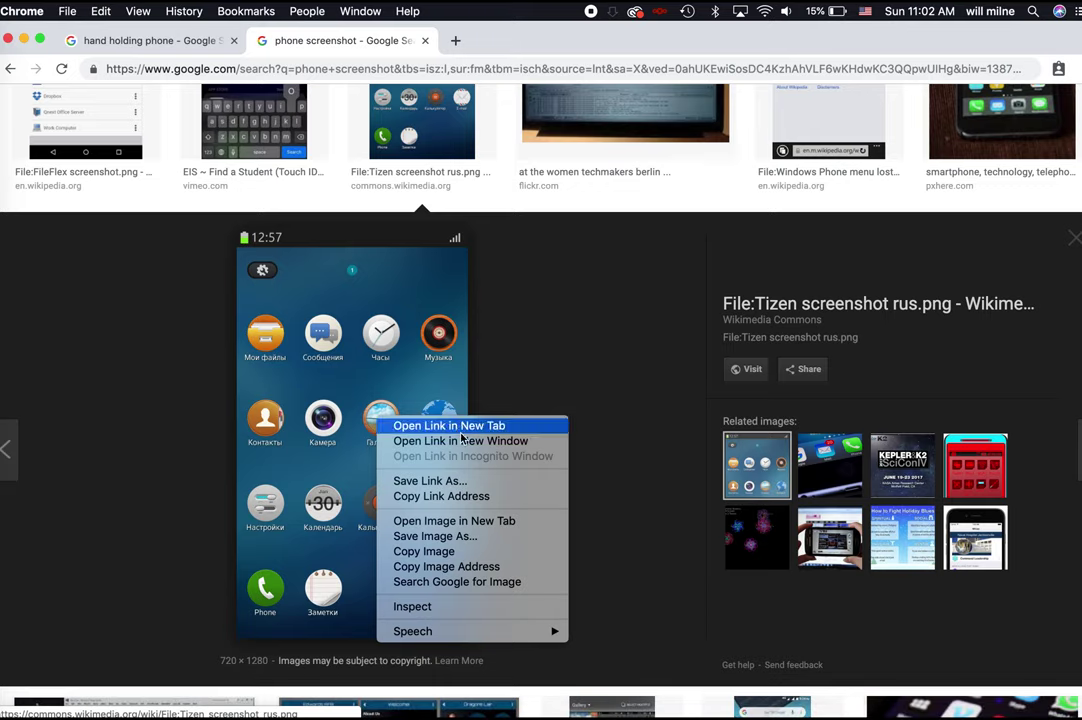
left_click(461, 552)
left_click(5, 418)
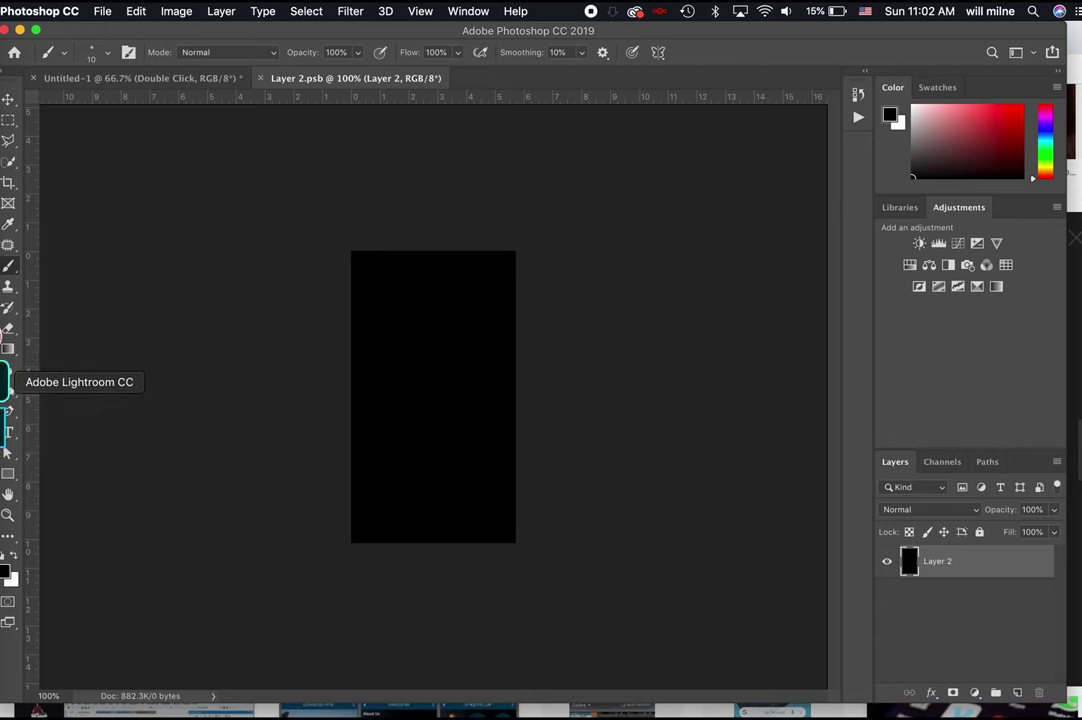
Paste the Tizen screenshot, then scale and move it over the black screen placeholder
right_click(5, 381)
left_click(72, 395)
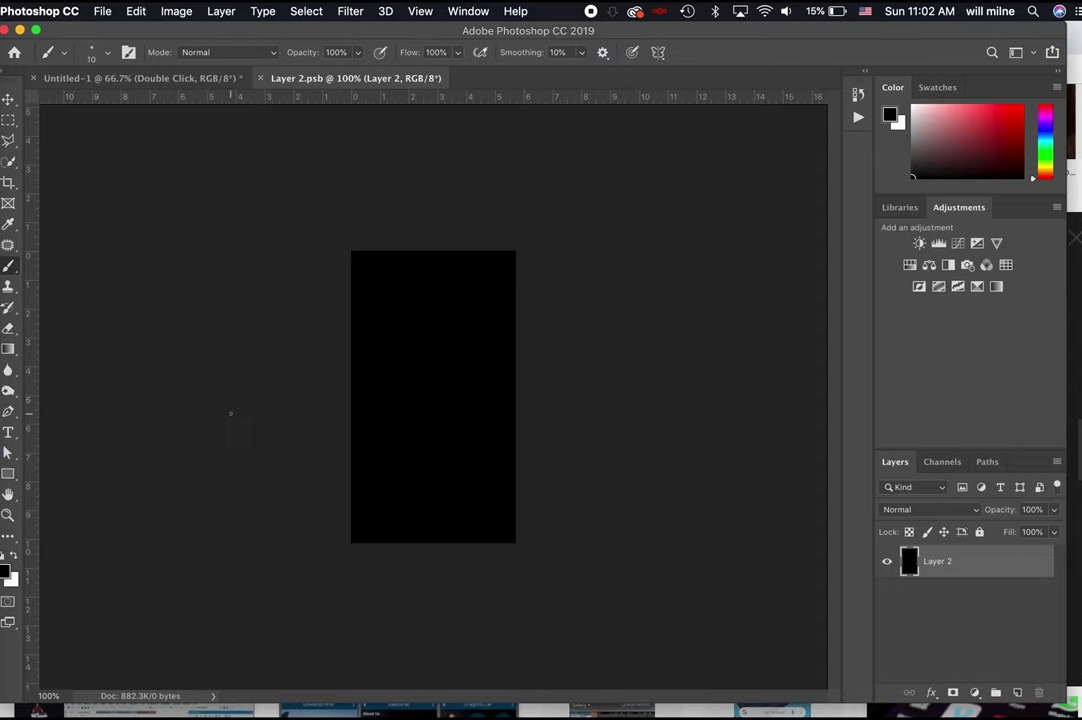
key("super+v")
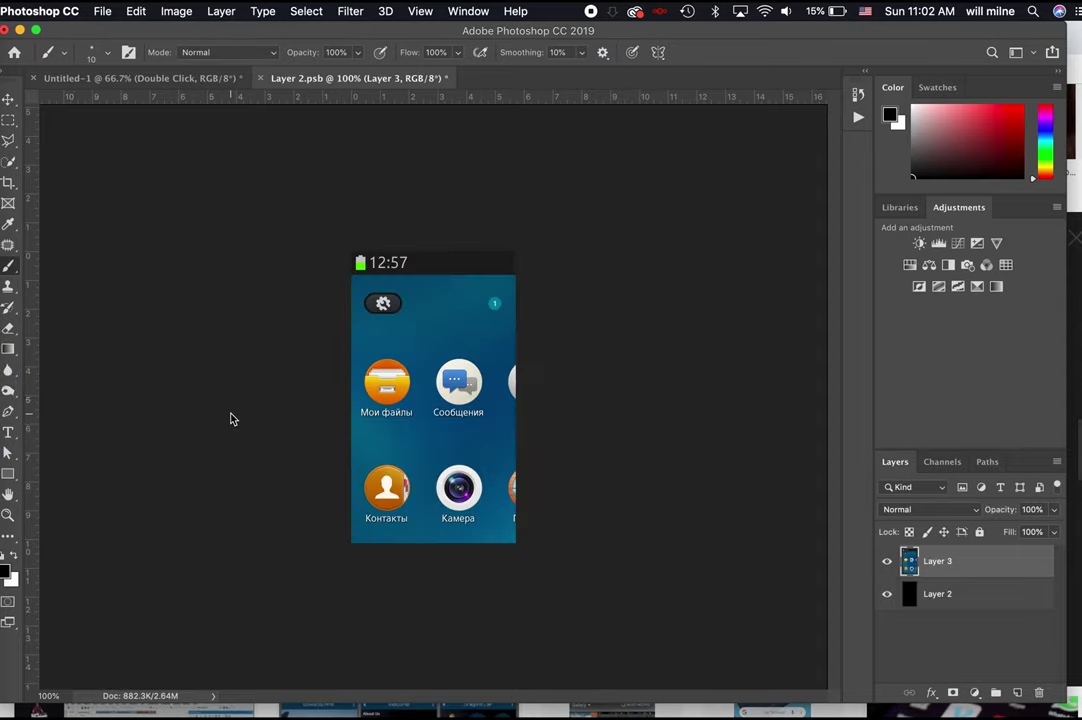
key("super+t")
left_click_drag(639, 249, 493, 288)
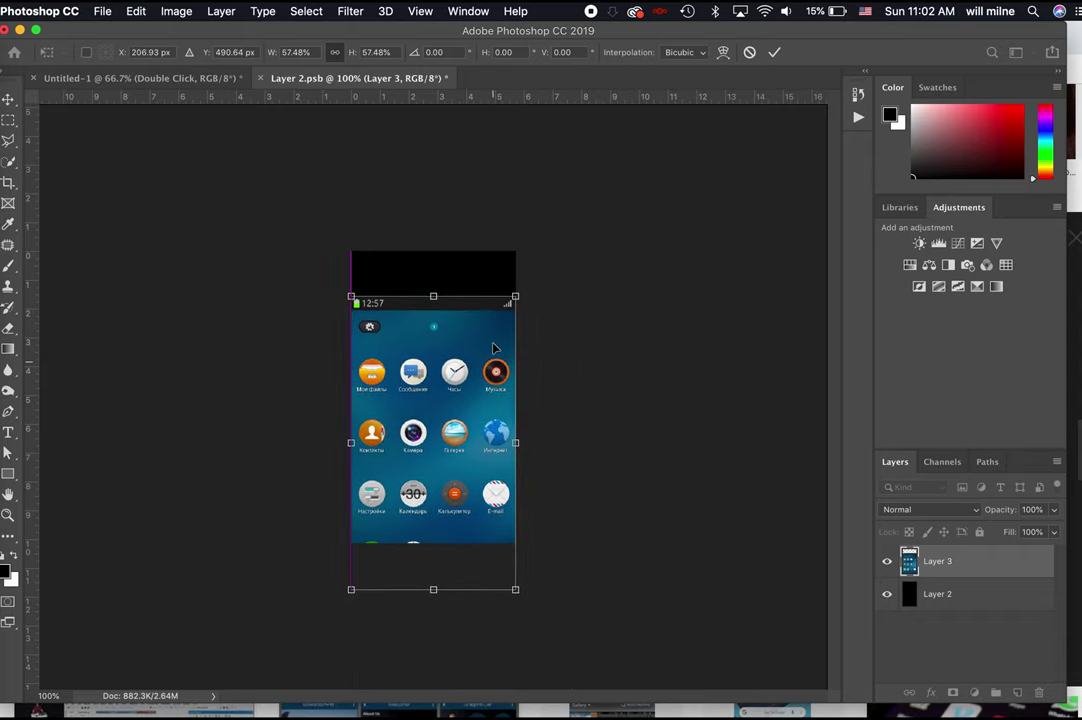
left_click_drag(493, 367, 493, 319)
key("Return")
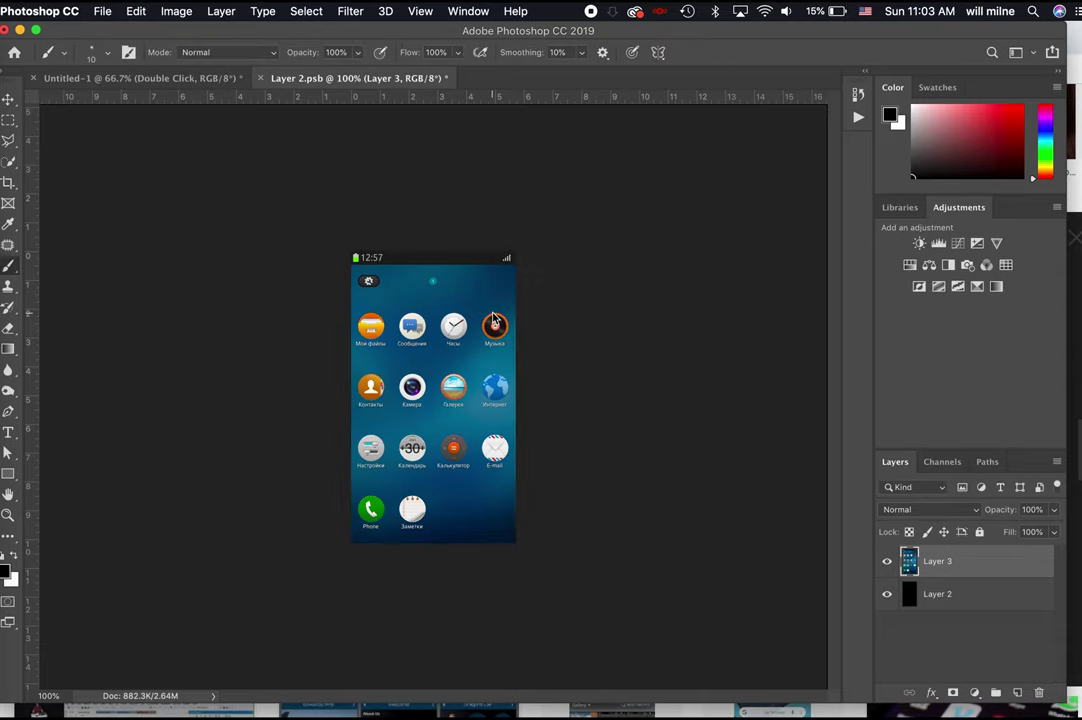
Save and close Layer 2.psb so the composite phone shows the screenshot
left_click(102, 10)
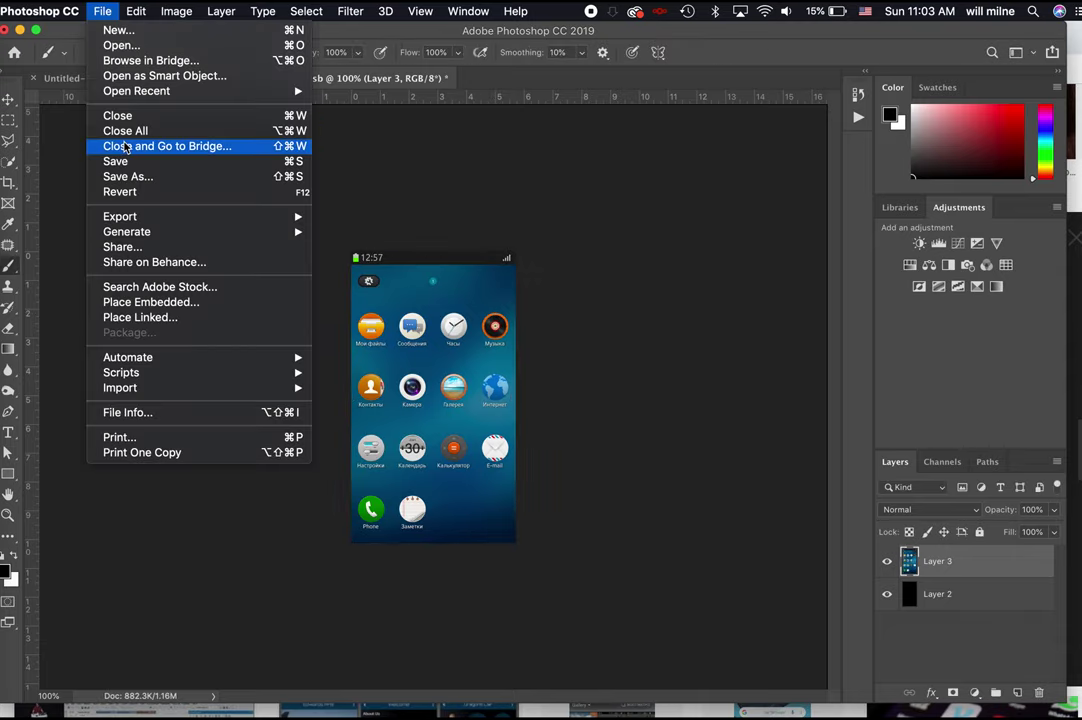
left_click(125, 161)
left_click(100, 11)
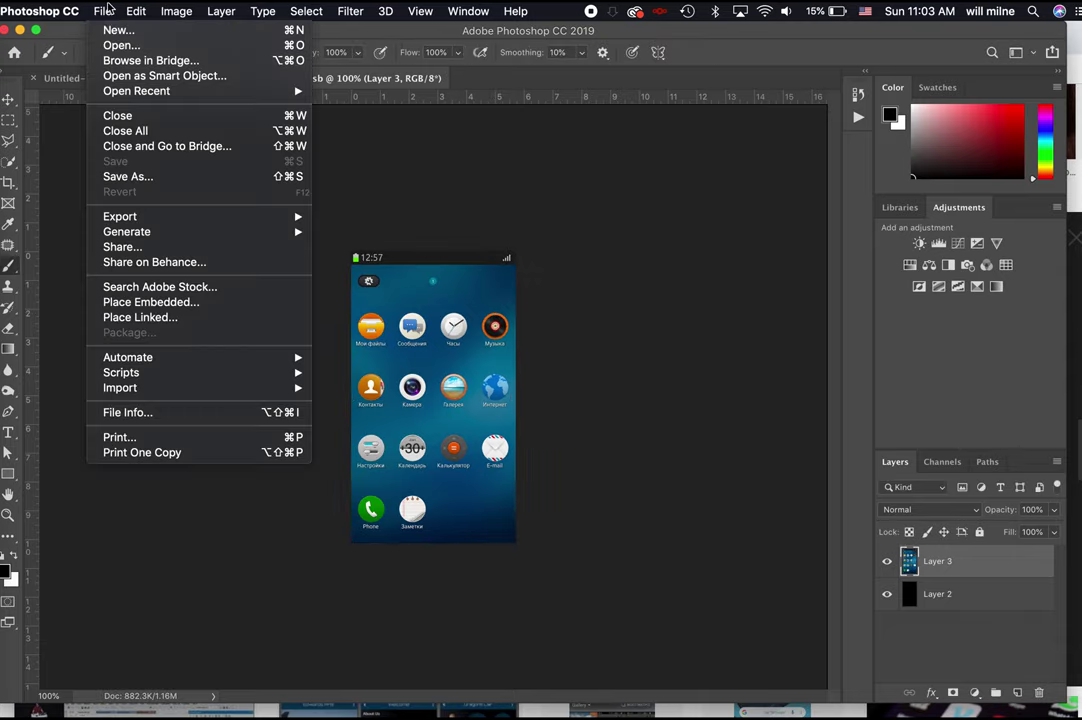
left_click(119, 116)
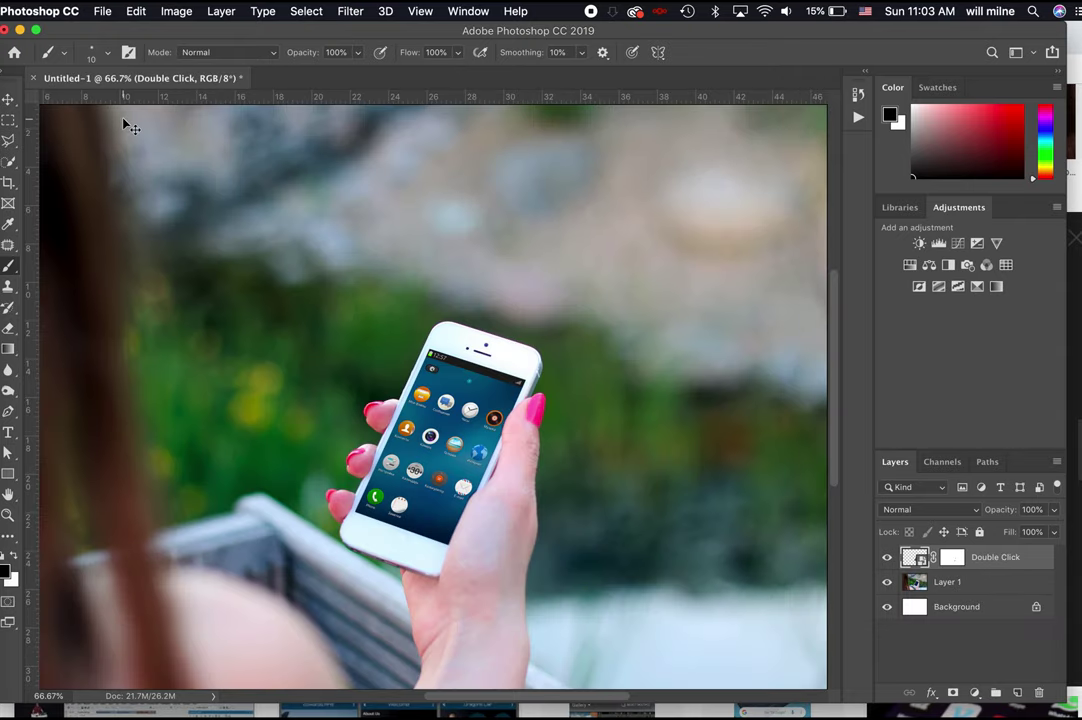
key("super+minus")
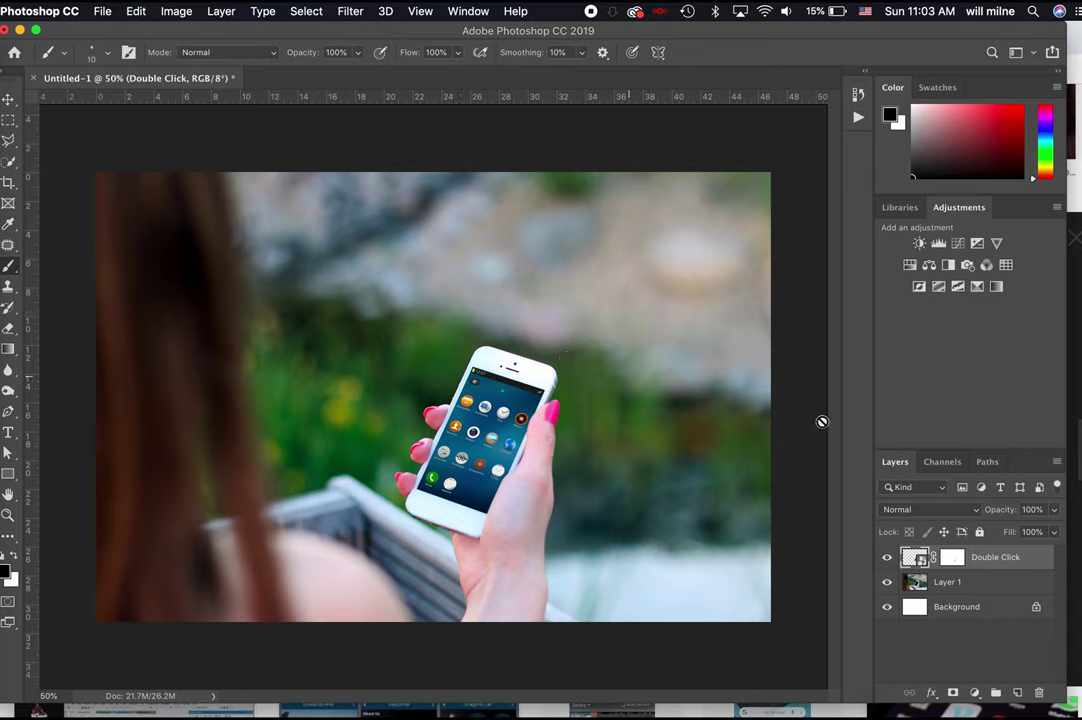
Set the Double Click layer to about 85% opacity and zoom in to inspect its mask edges
left_click(1052, 510)
left_click_drag(1021, 533, 1043, 533)
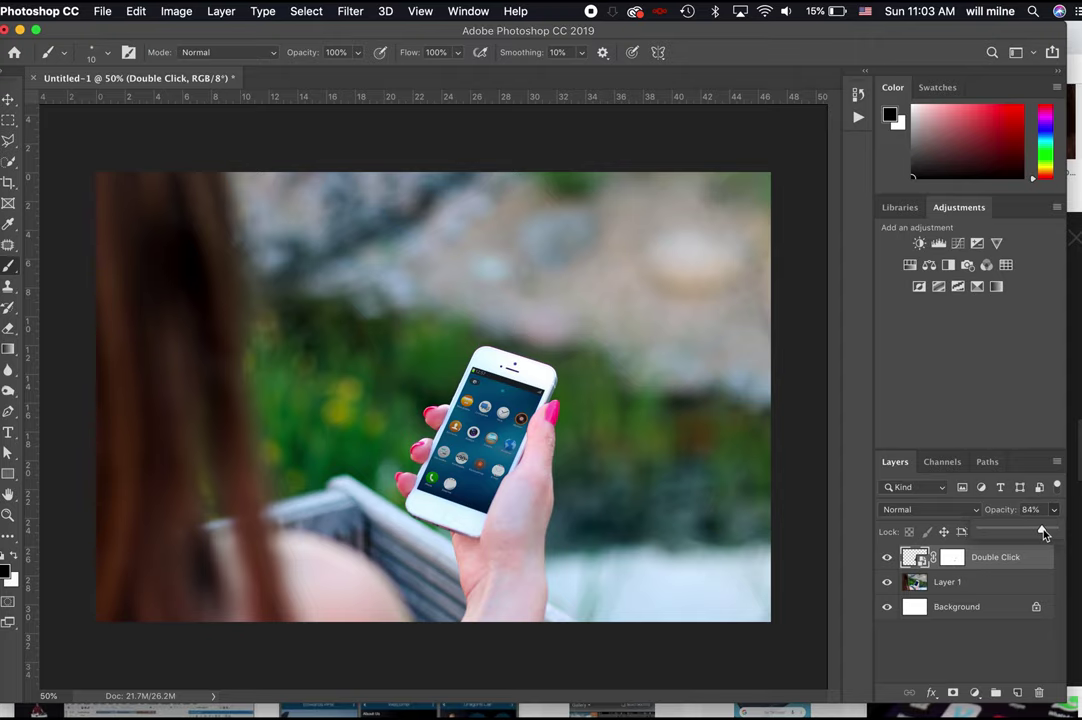
key("super+plus")
key("super+plus")
key("super+plus")
key("super+plus")
key("super+plus")
key("super+plus")
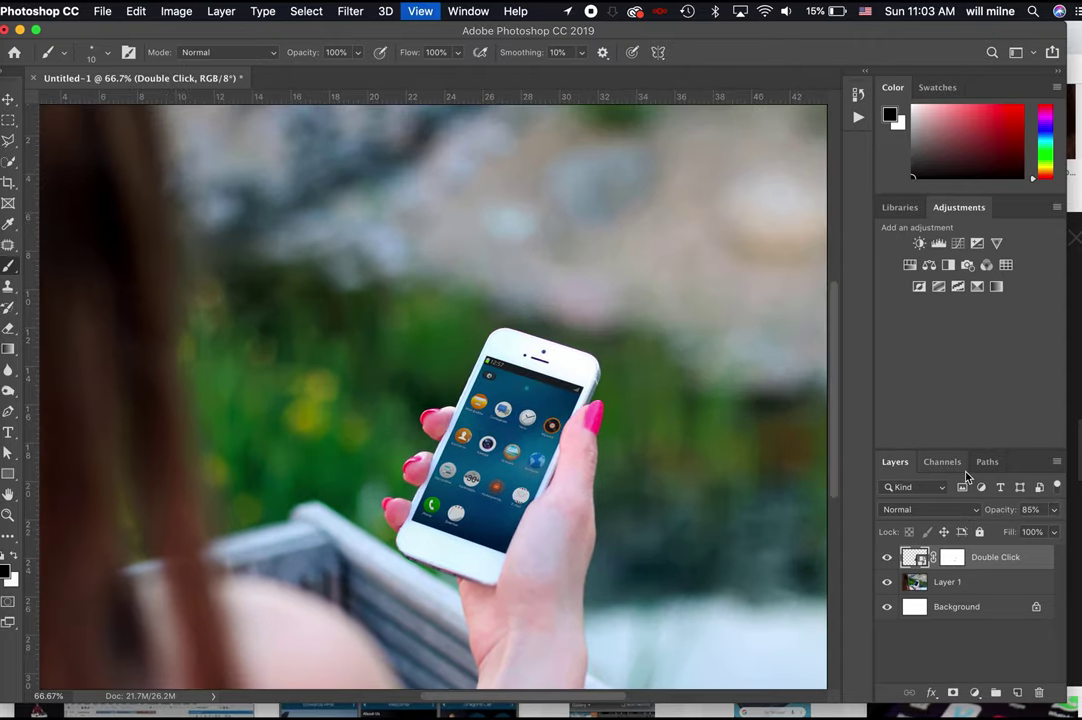
scroll(582, 357, "right", 8)
scroll(582, 357, "up", 5)
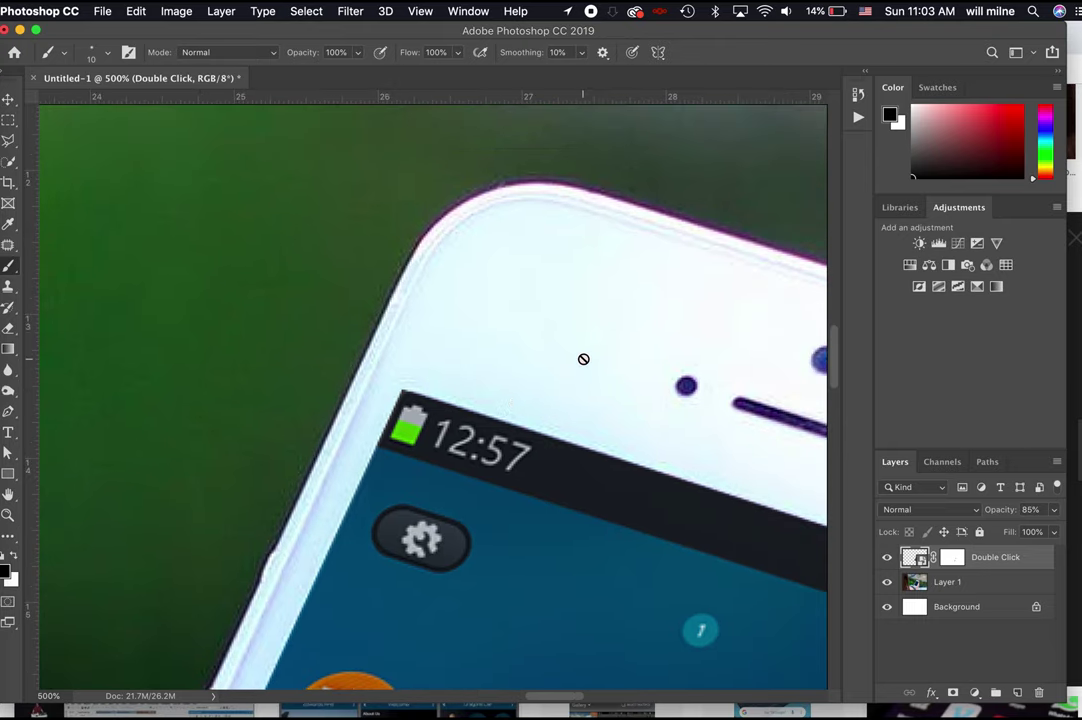
left_click(952, 558)
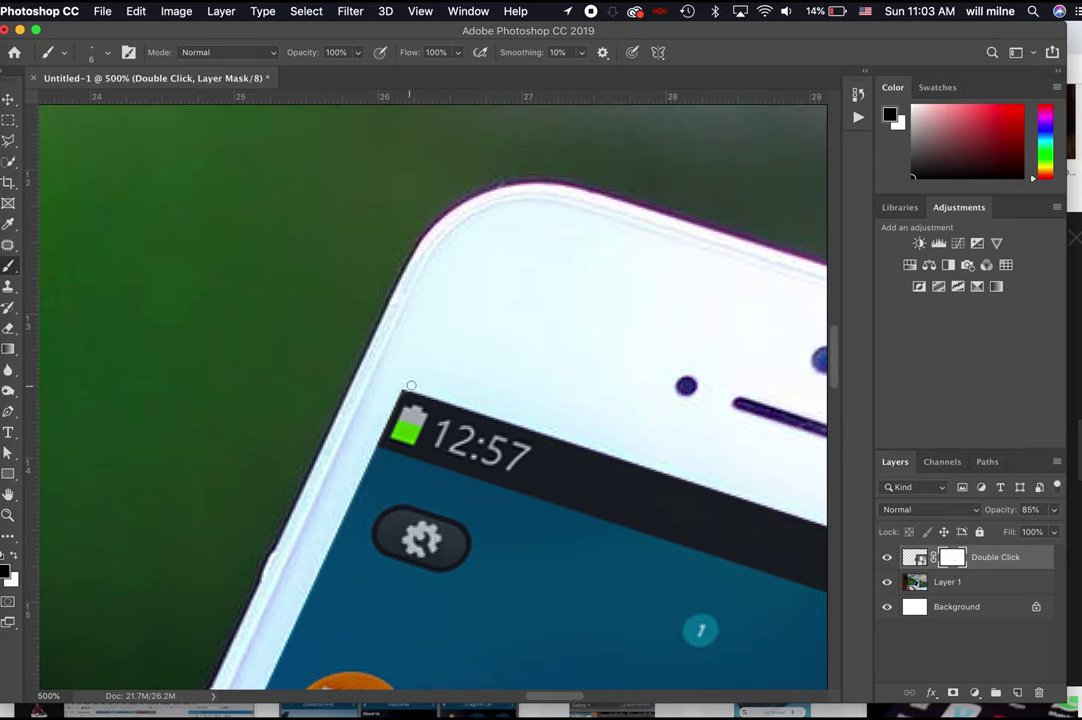
scroll(475, 404, "right", 10)
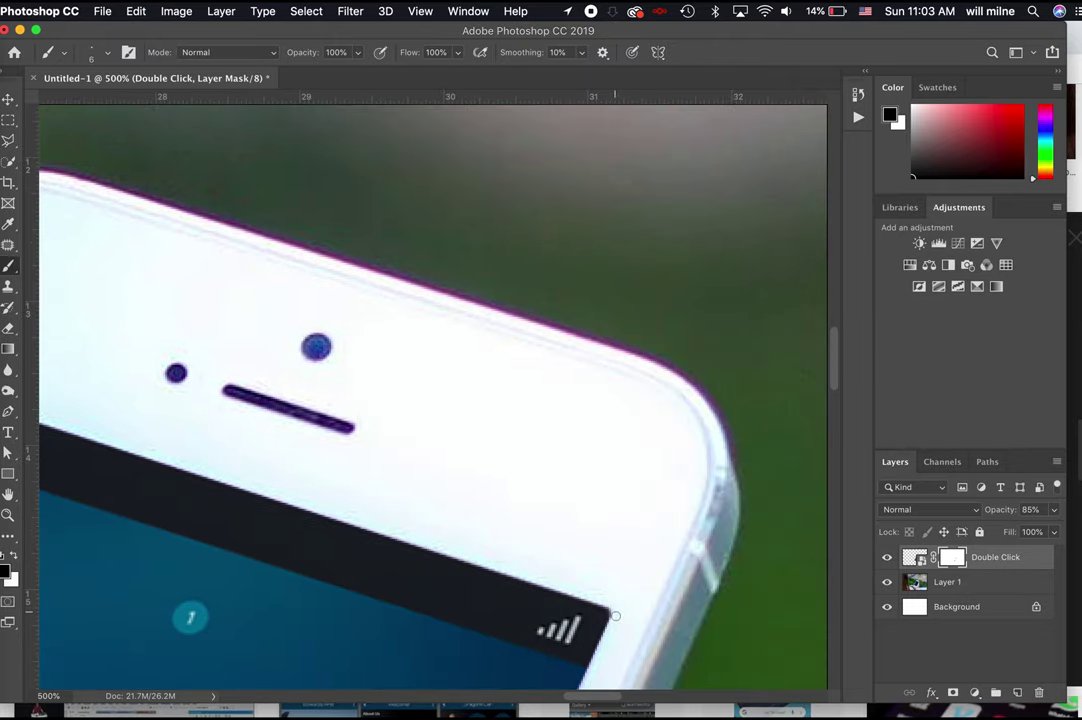
scroll(615, 632, "left", 9)
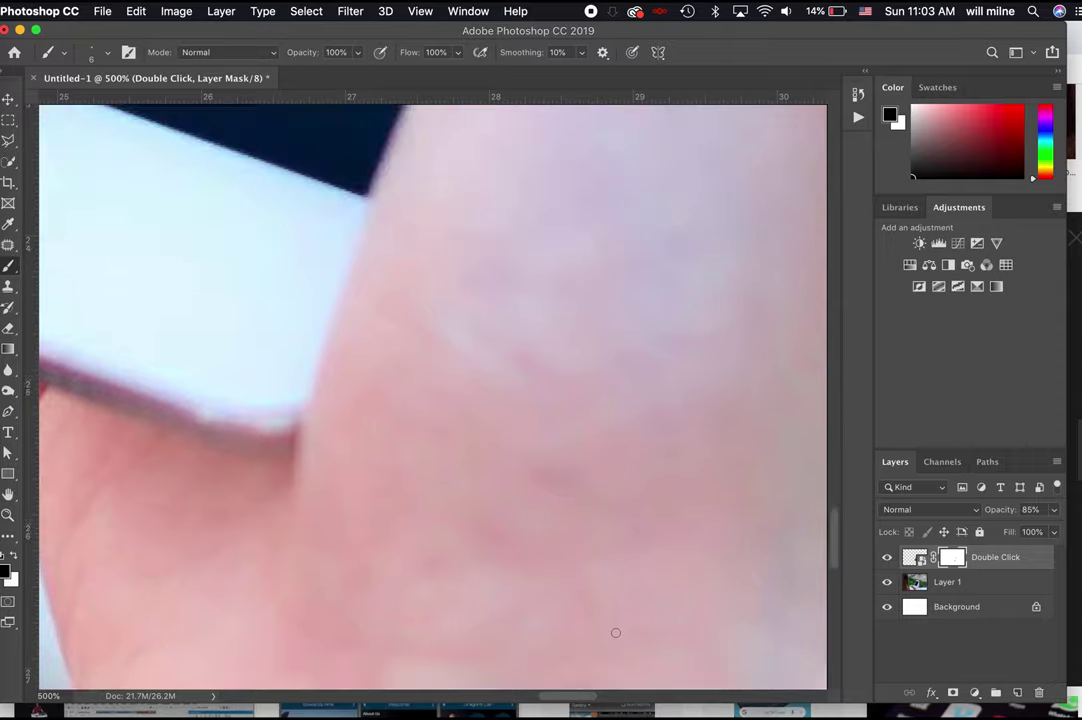
scroll(615, 632, "left", 11)
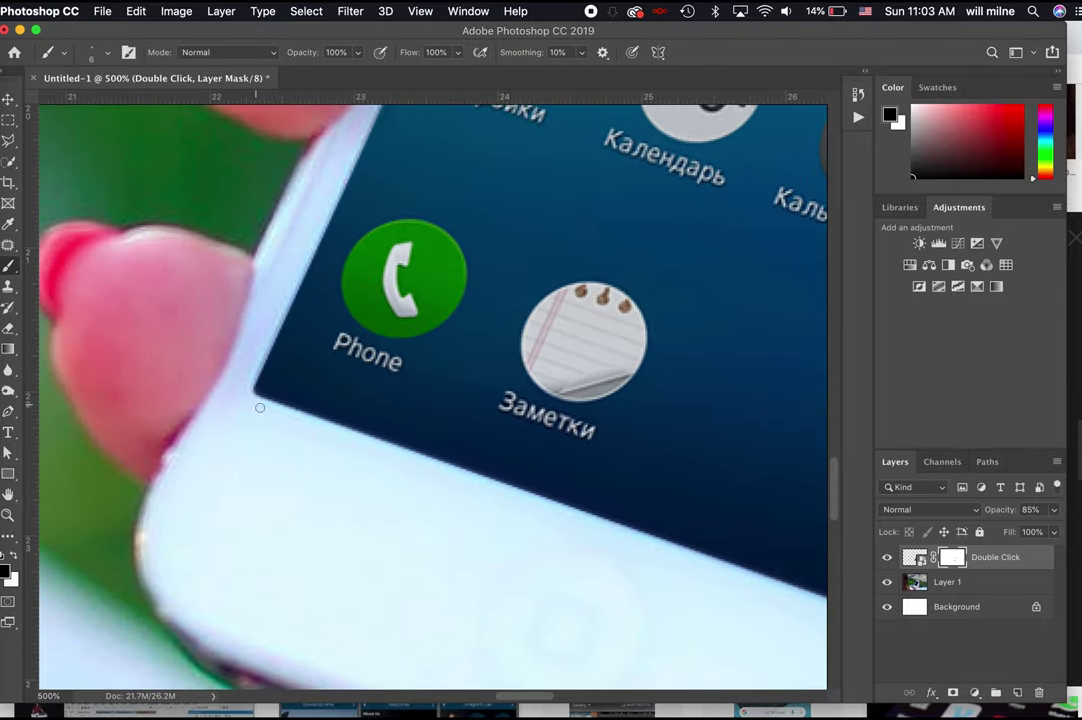
key("super+0")
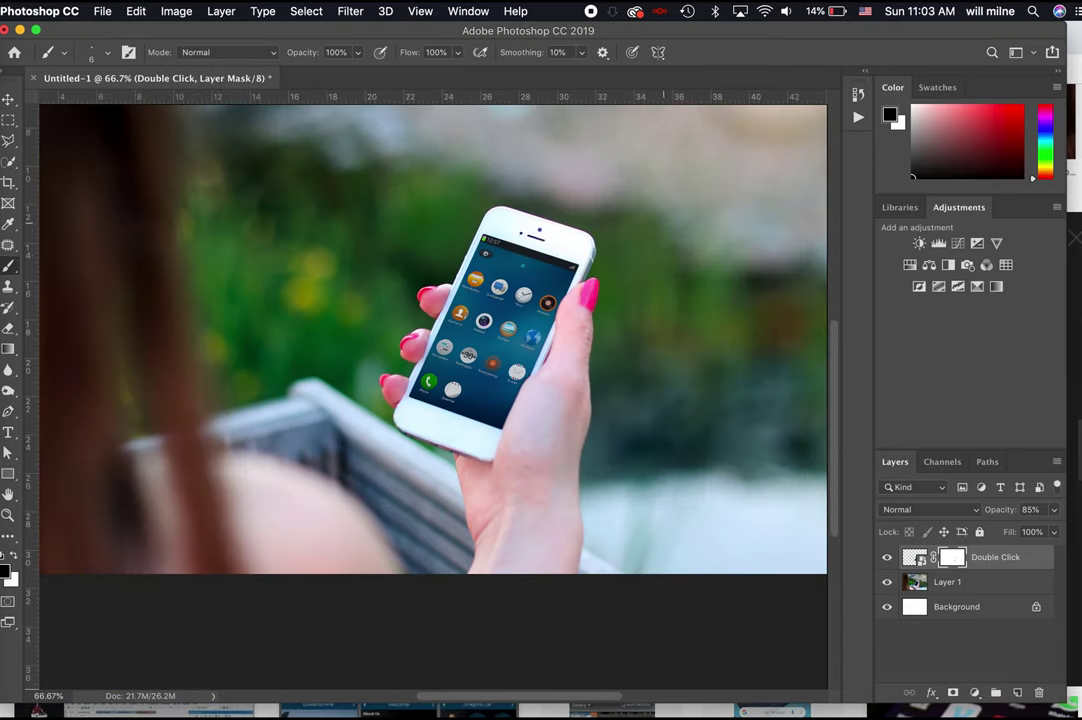
Add a Color Balance layer and adjust its midtones' cyan–red and magenta–green balance
left_click(929, 265)
mouse_move(754, 303)
left_mouse_down()
mouse_move(765, 306)
mouse_move(741, 303)
mouse_move(750, 303)
left_mouse_up()
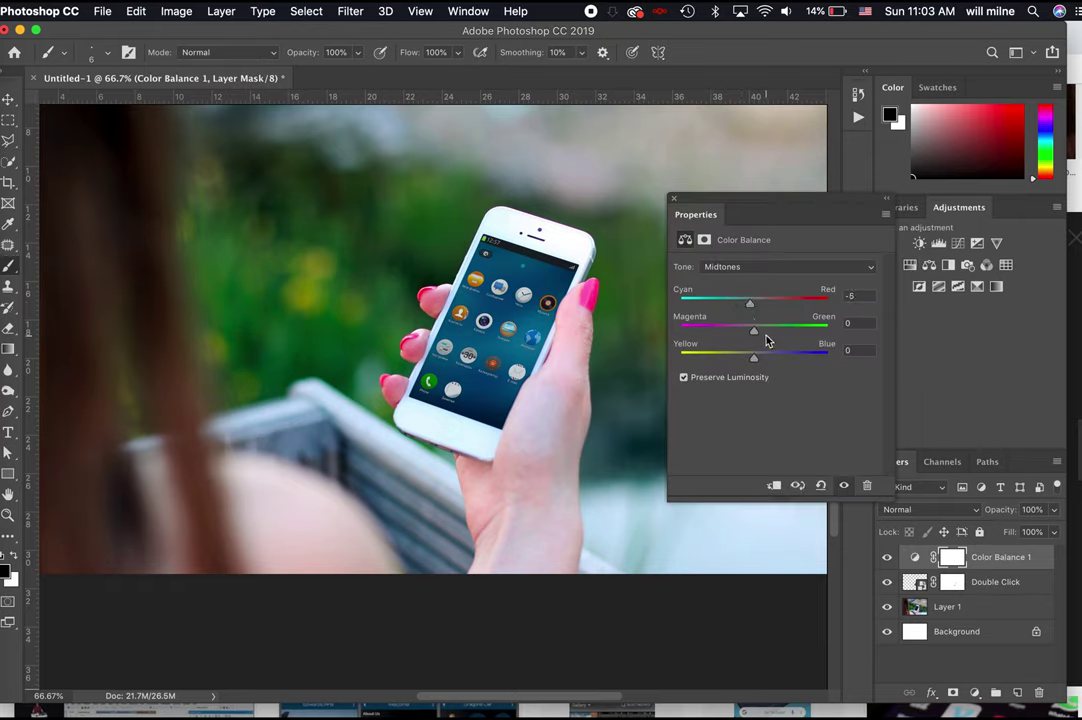
left_click_drag(753, 331, 759, 363)
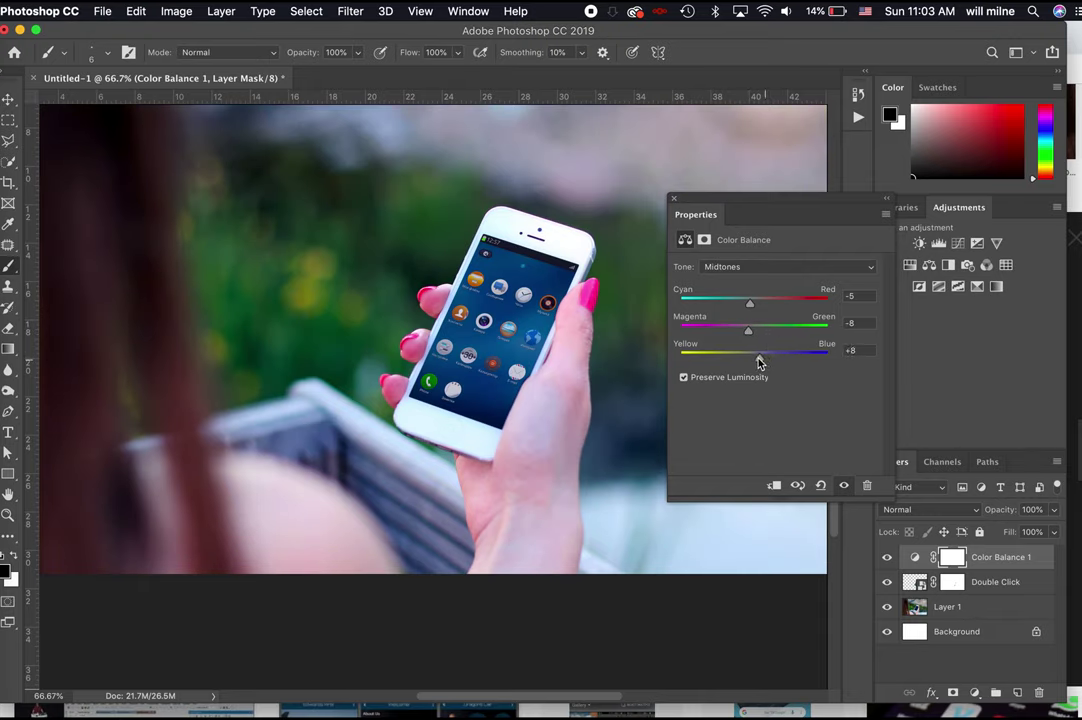
Adjust the highlights' cyan–red balance and push them toward green and blue
left_click(758, 268)
left_click(761, 283)
left_click_drag(755, 304, 768, 309)
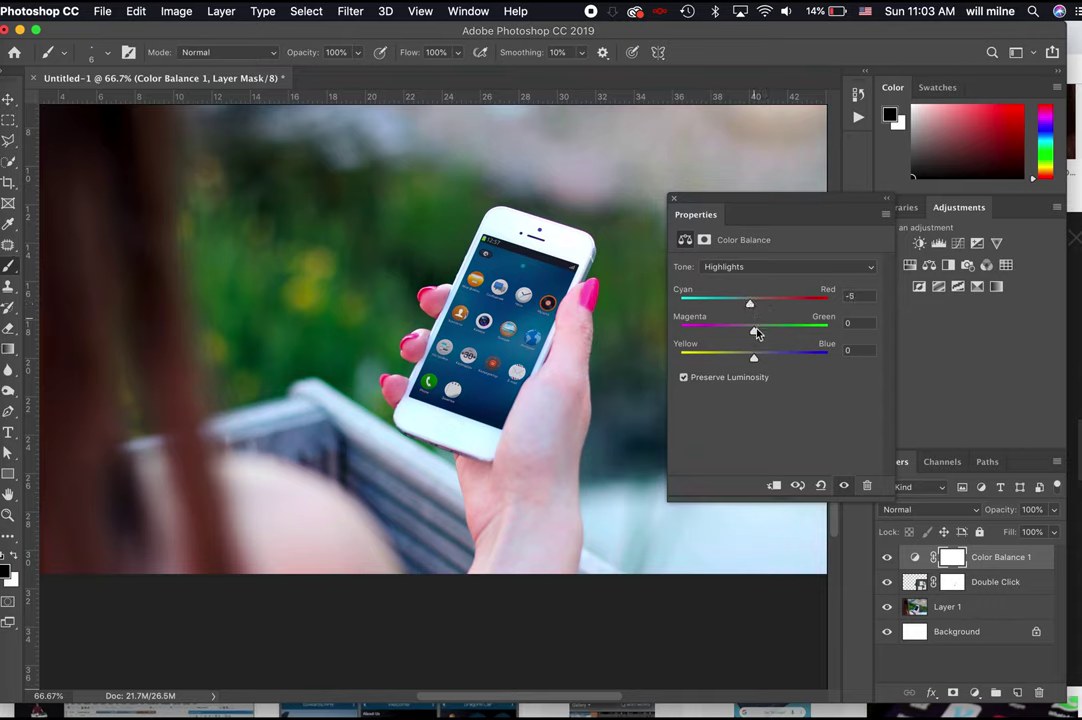
left_click_drag(757, 335, 762, 362)
Shift the shadows toward cyan and collapse the Color Balance properties
left_click(770, 270)
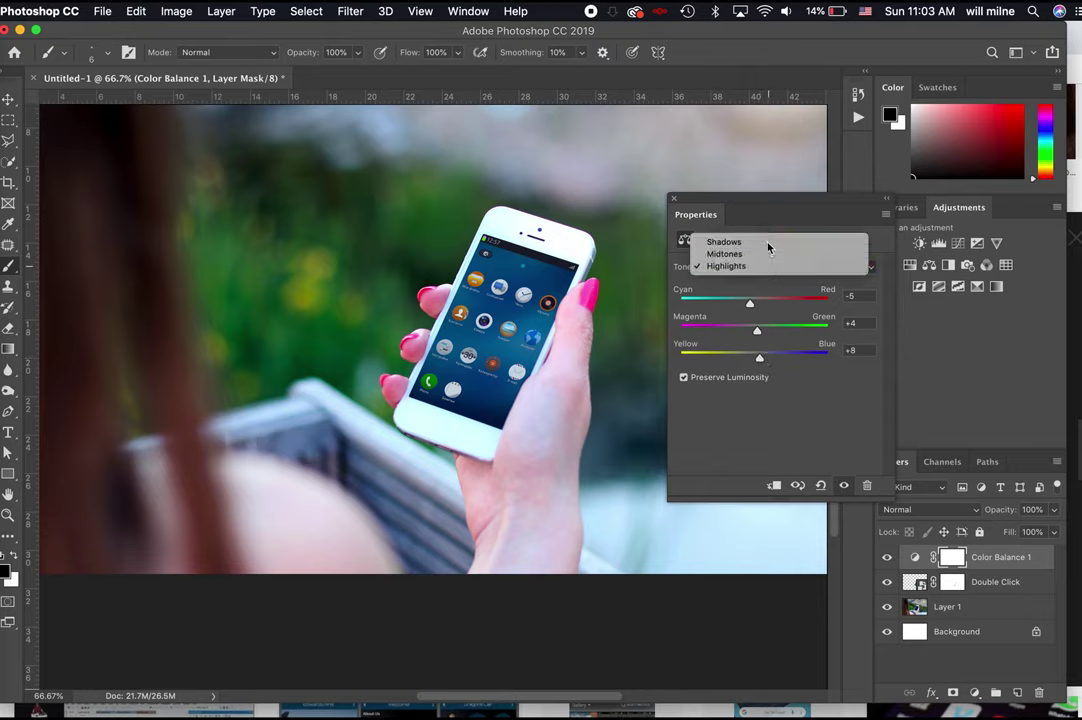
left_click(768, 241)
left_click_drag(755, 302, 765, 354)
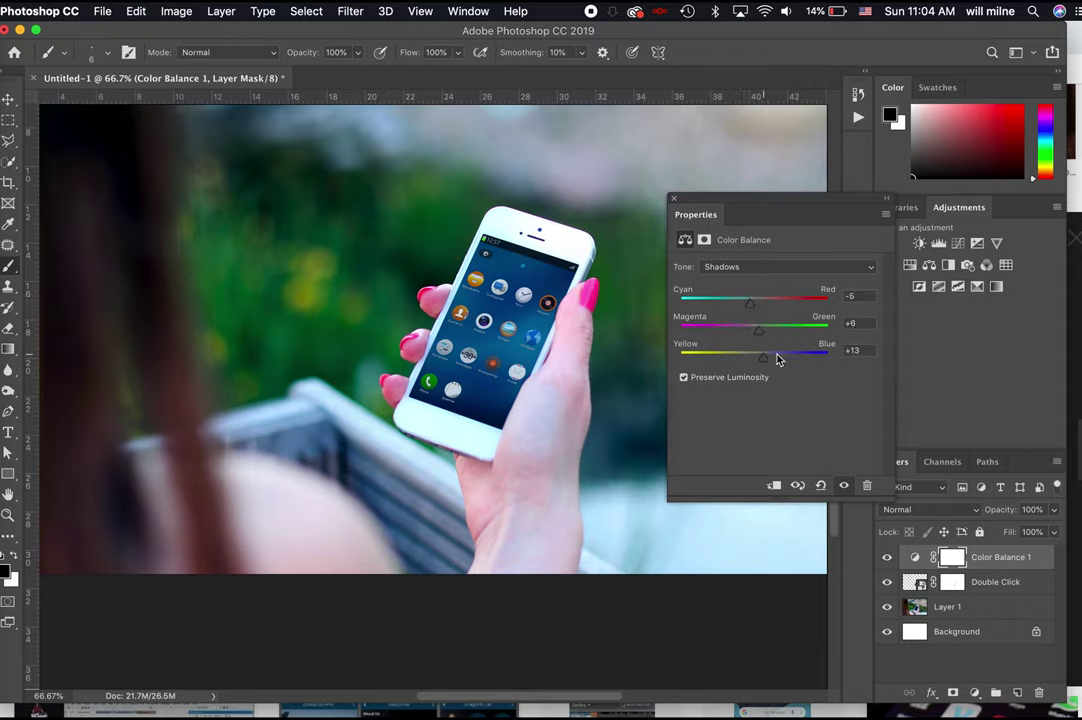
left_click(886, 202)
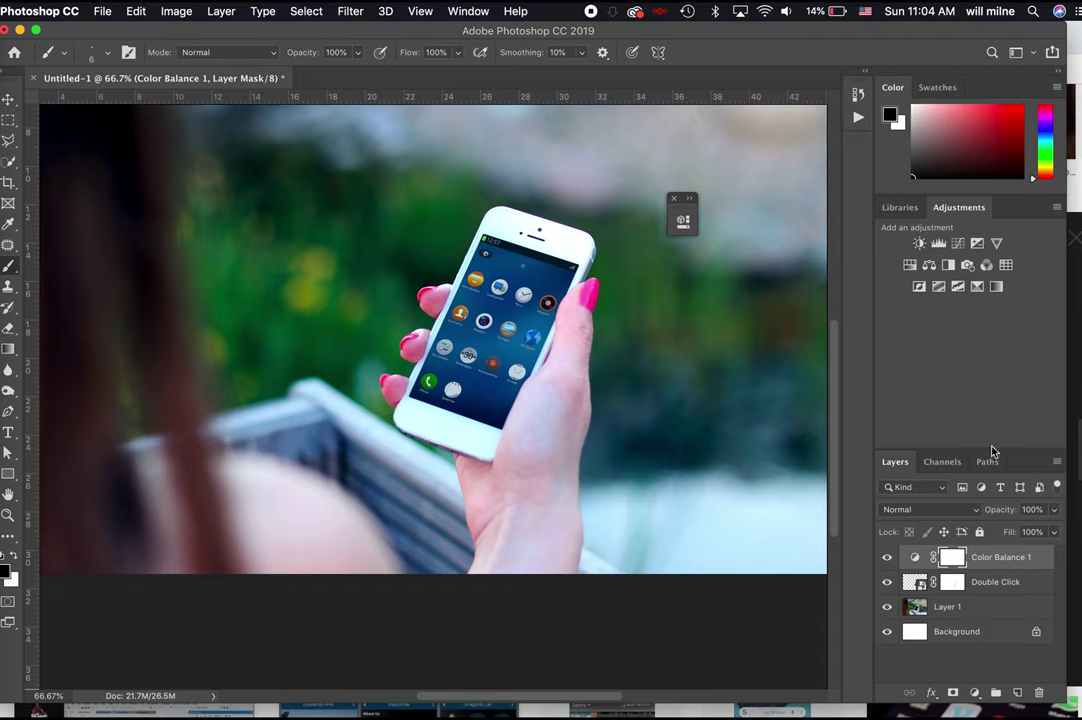
key("ctrl+m")
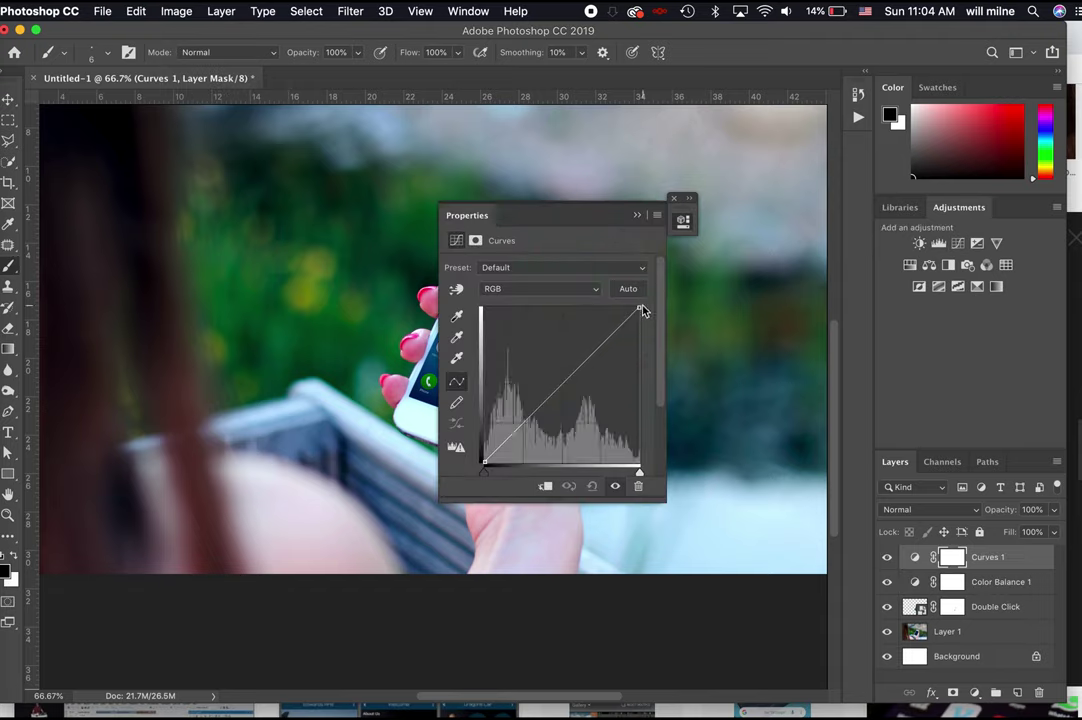
Bend the Curves 1 curve upward to brighten the photo
left_click_drag(639, 307, 642, 314)
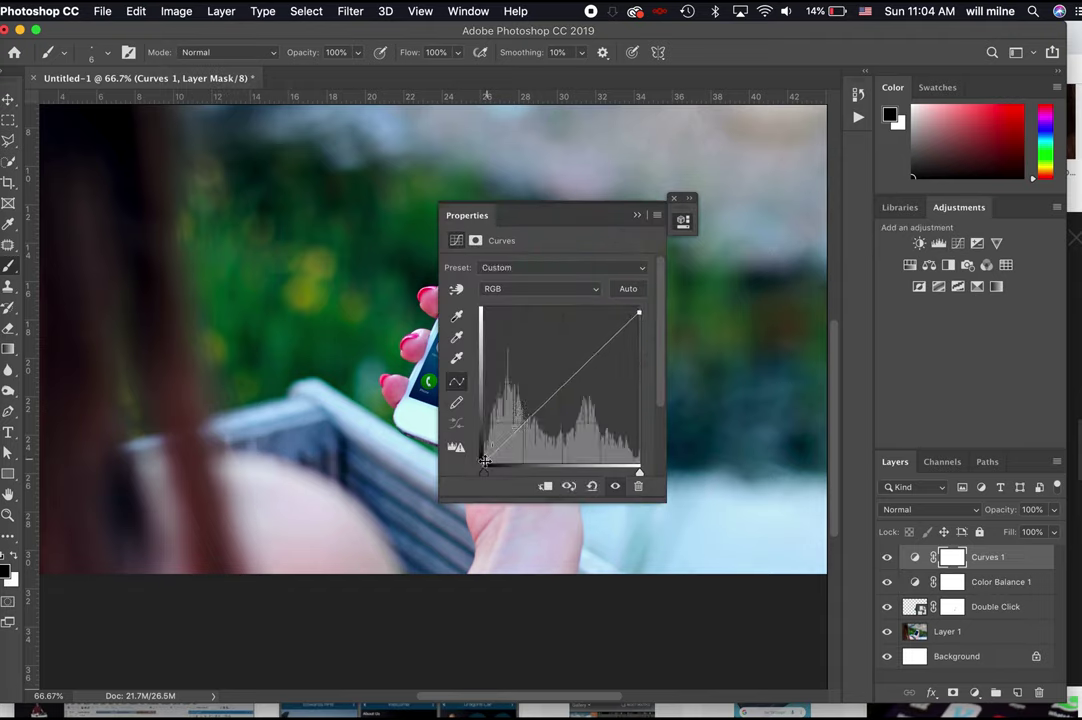
left_click_drag(553, 375, 561, 374)
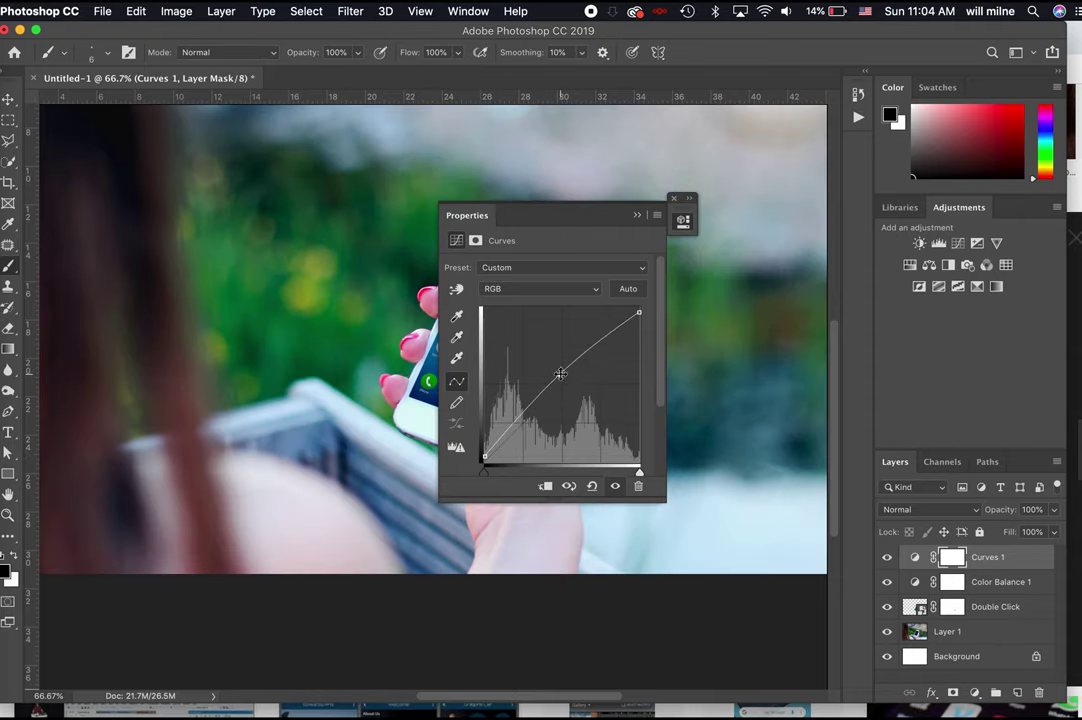
left_click(637, 216)
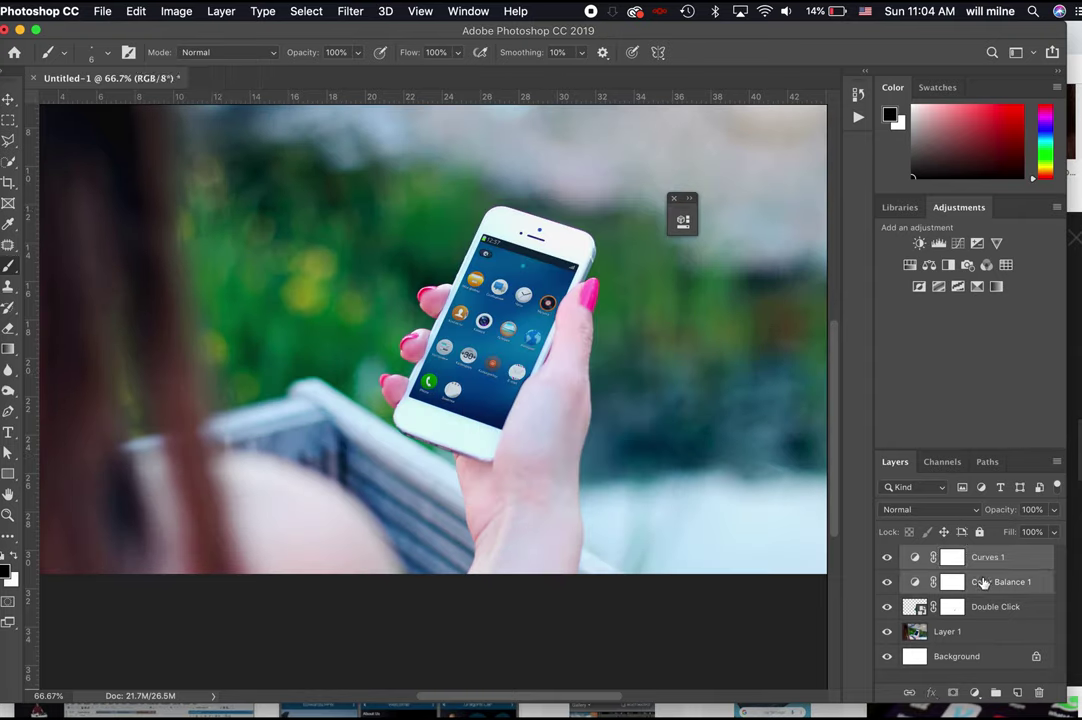
Group Curves 1 and Color Balance 1 as 'Effects' and reopen the Double Click smart object
left_click(977, 582, "shift")
key("super+g")
double_click(946, 555)
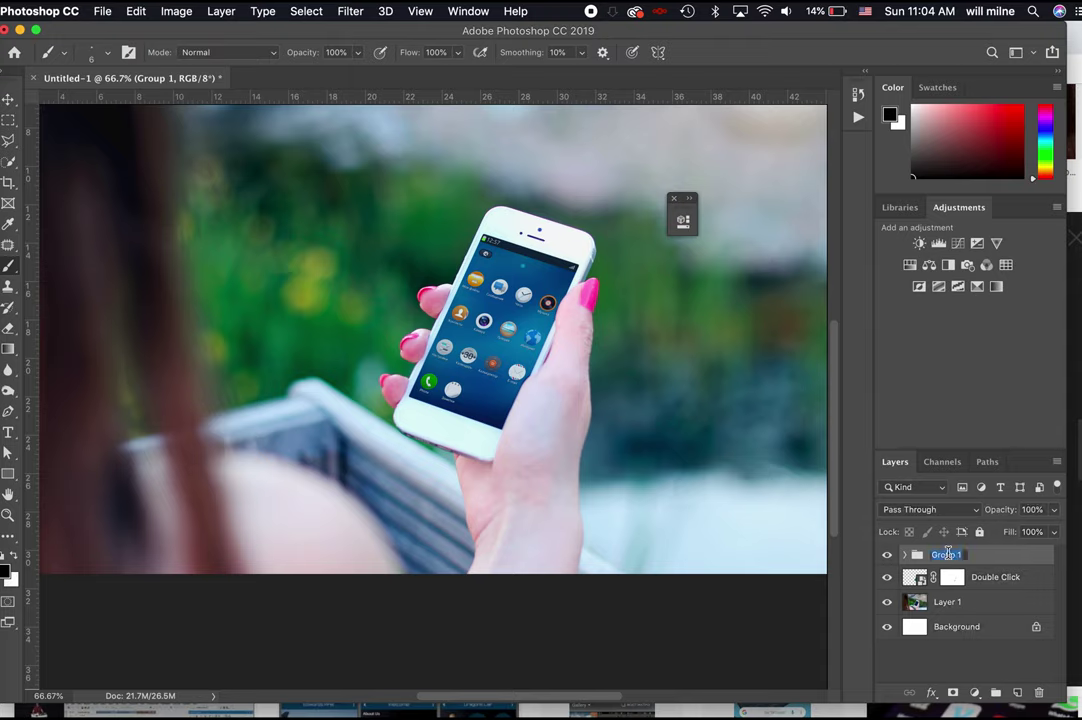
type("Effects")
key("Return")
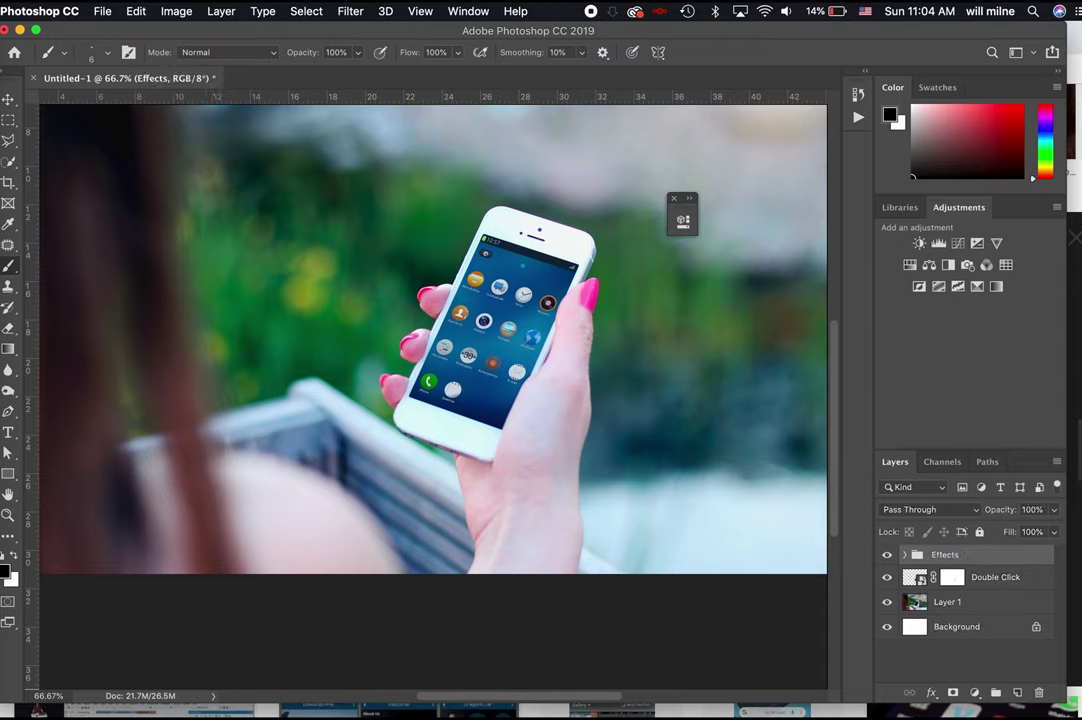
double_click(914, 577)
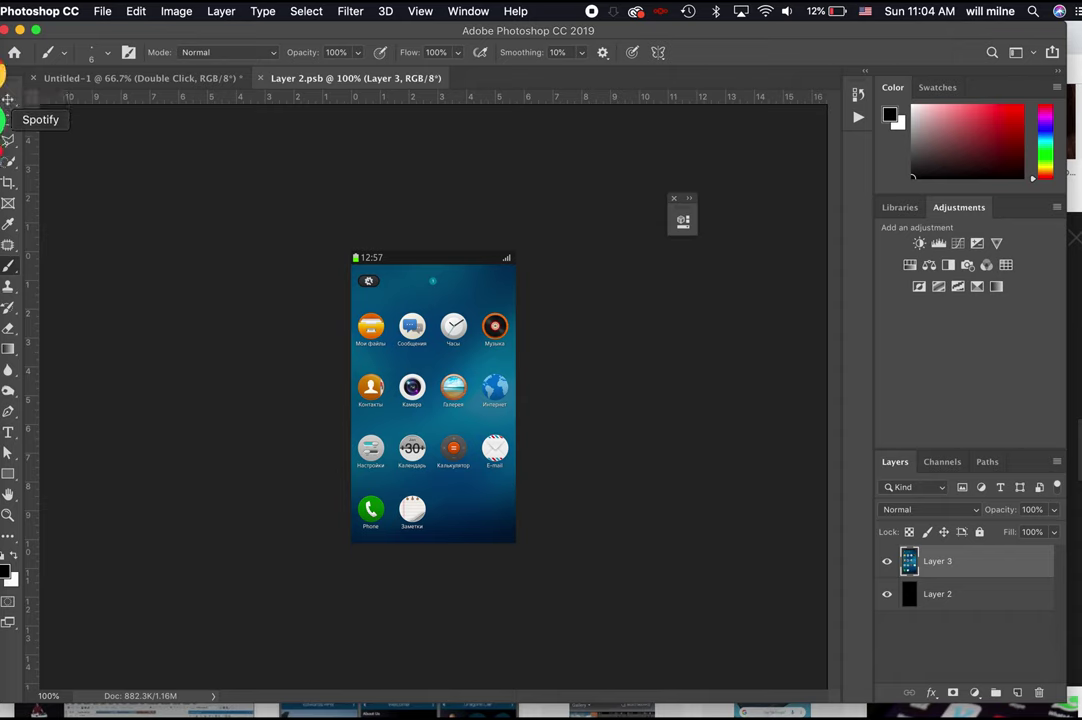
Search Google Images for 'facetime screenshot' with the licence filter removed
left_click(6, 96)
scroll(316, 225, "up", 5)
triple_click(200, 117)
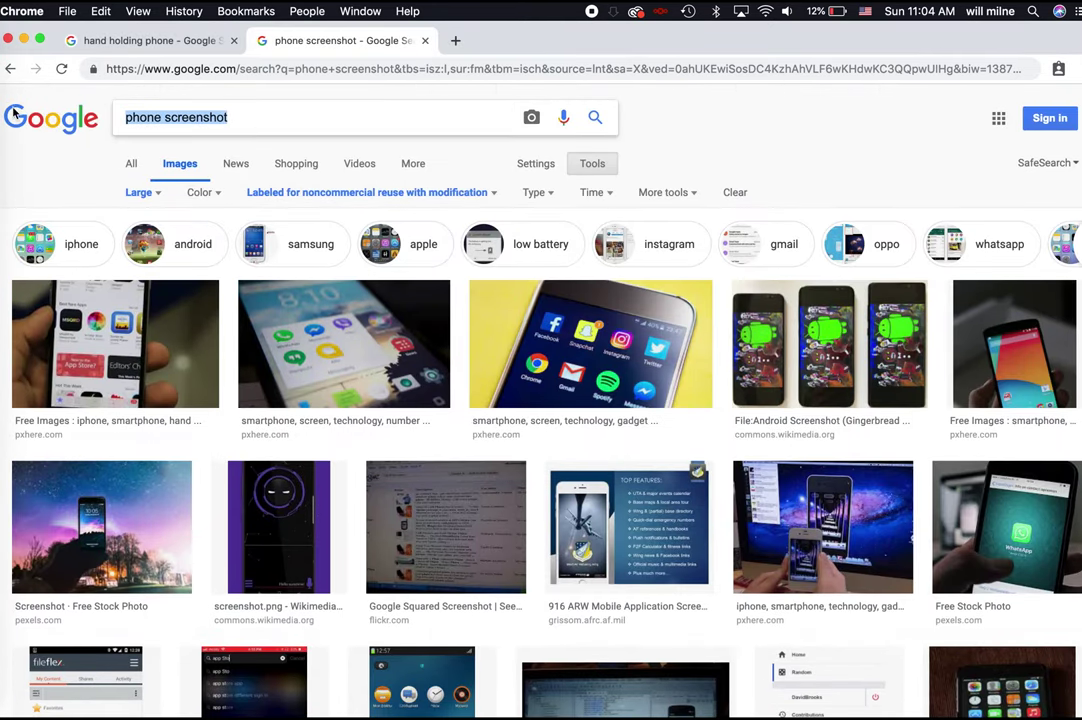
type("facetime screensh")
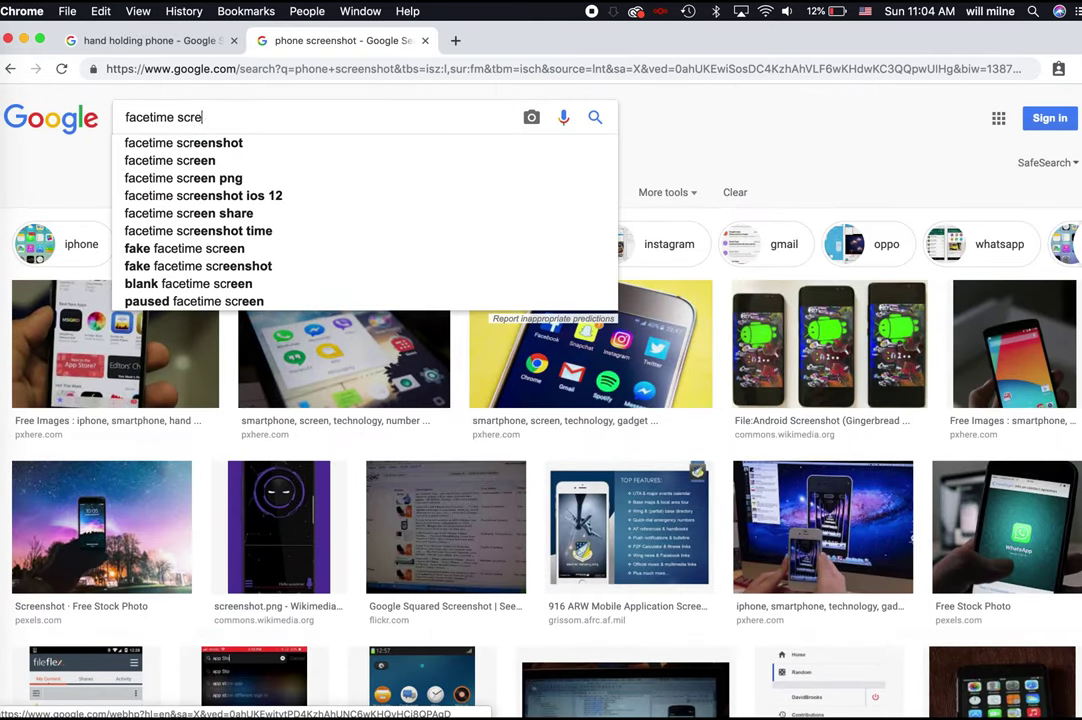
type("ot")
key("Return")
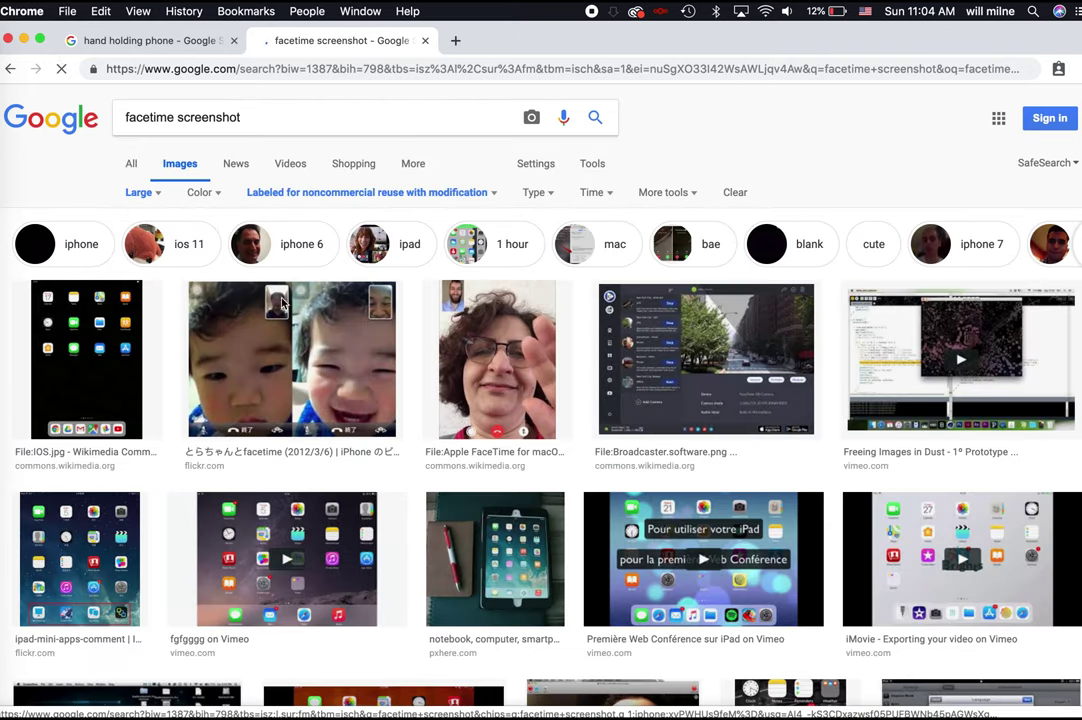
scroll(215, 443, "down", 10)
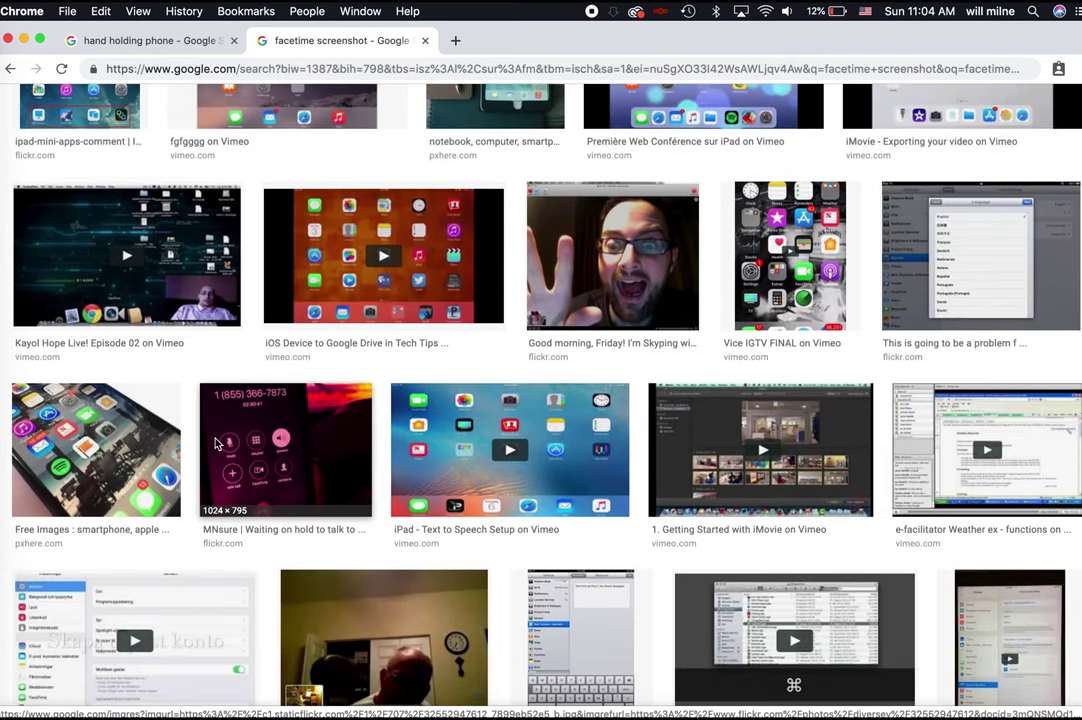
scroll(215, 443, "up", 10)
left_click(345, 192)
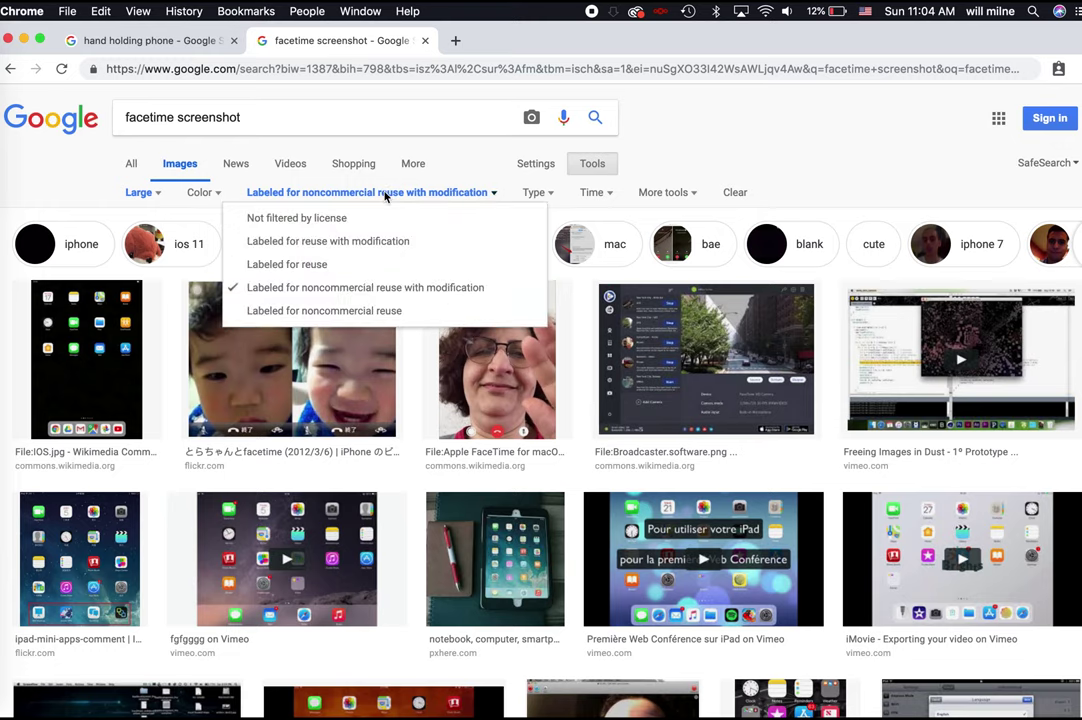
left_click(350, 222)
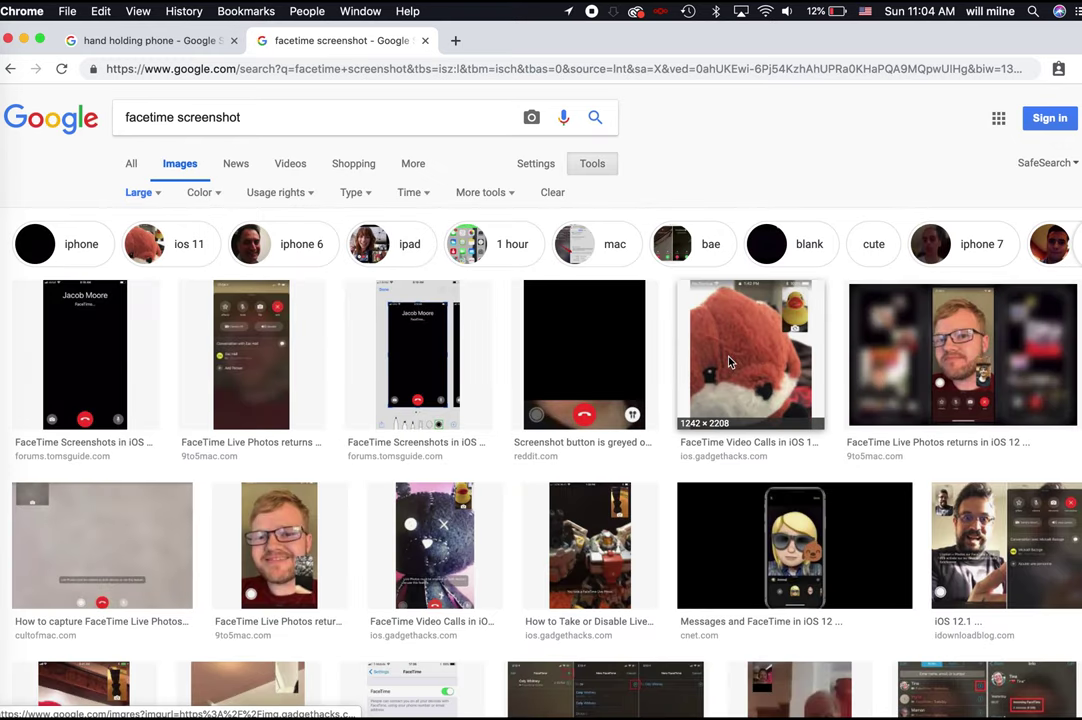
Copy the first FaceTime call screenshot and paste it into Layer 2.psb
left_click(104, 345)
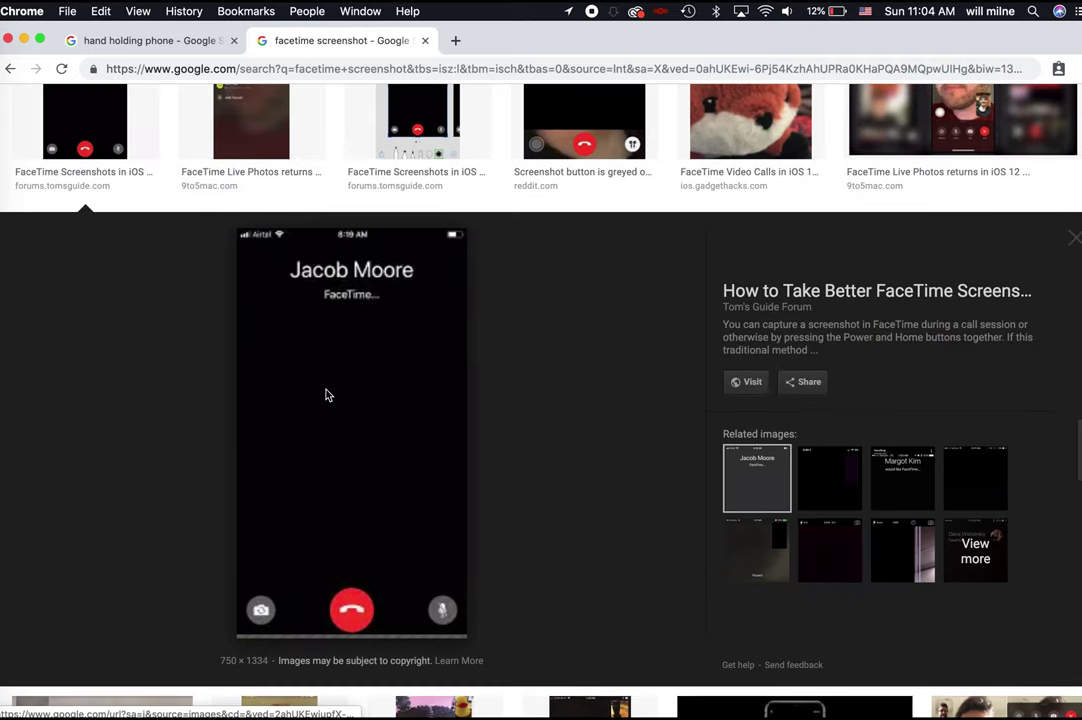
right_click(326, 395)
left_click(411, 519)
mouse_move(4, 312)
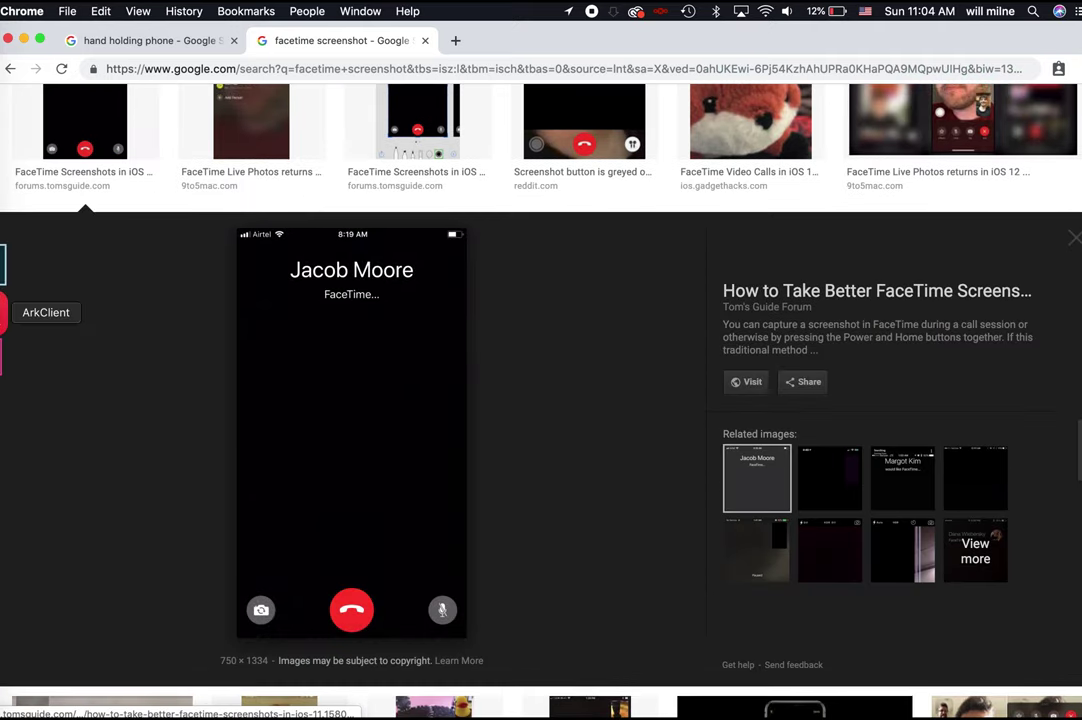
left_click(8, 354)
key("super+v")
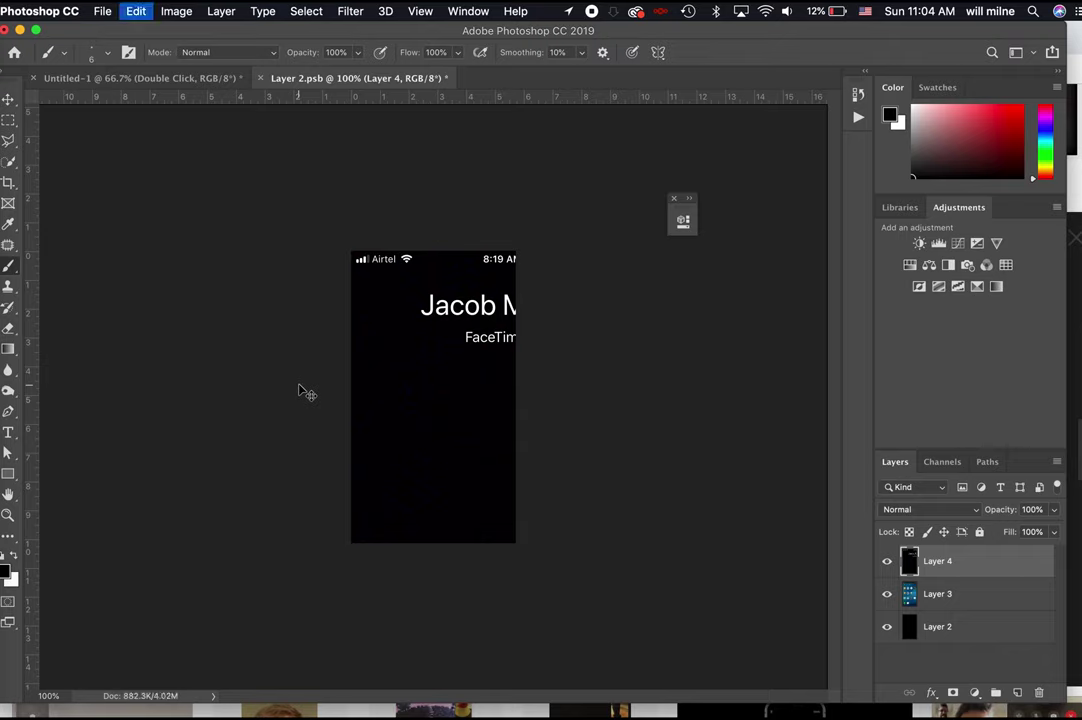
key("super+t")
Scale the FaceTime screenshot to about 57% and fit it over the phone screen
left_click_drag(651, 255, 521, 478)
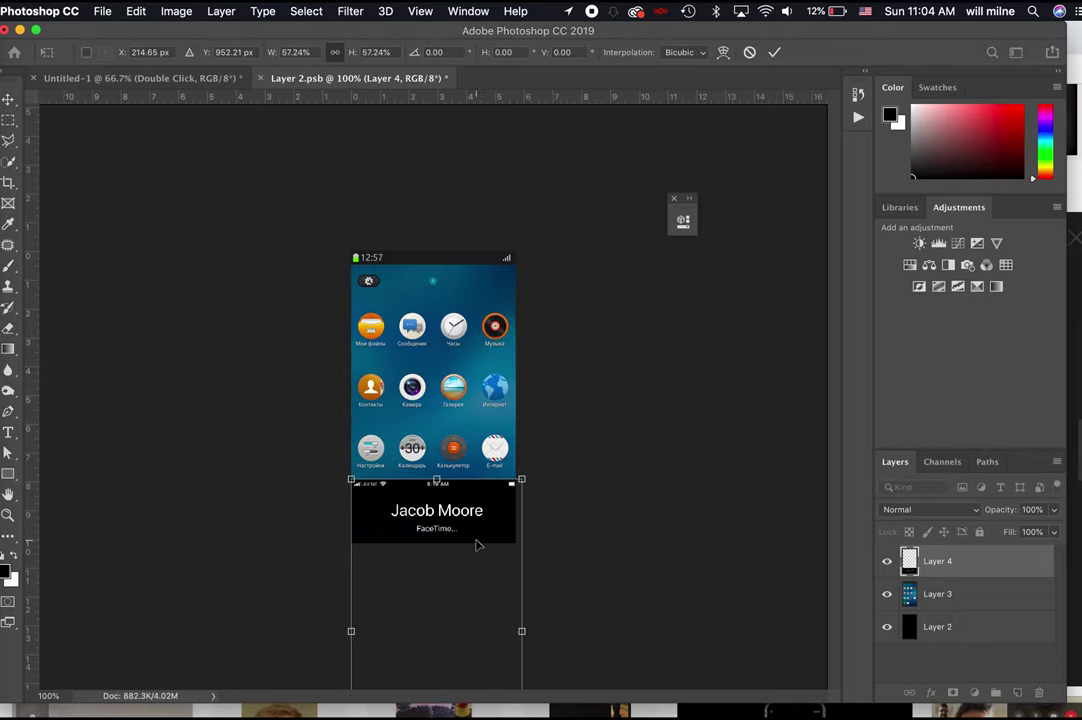
left_click_drag(478, 546, 473, 316)
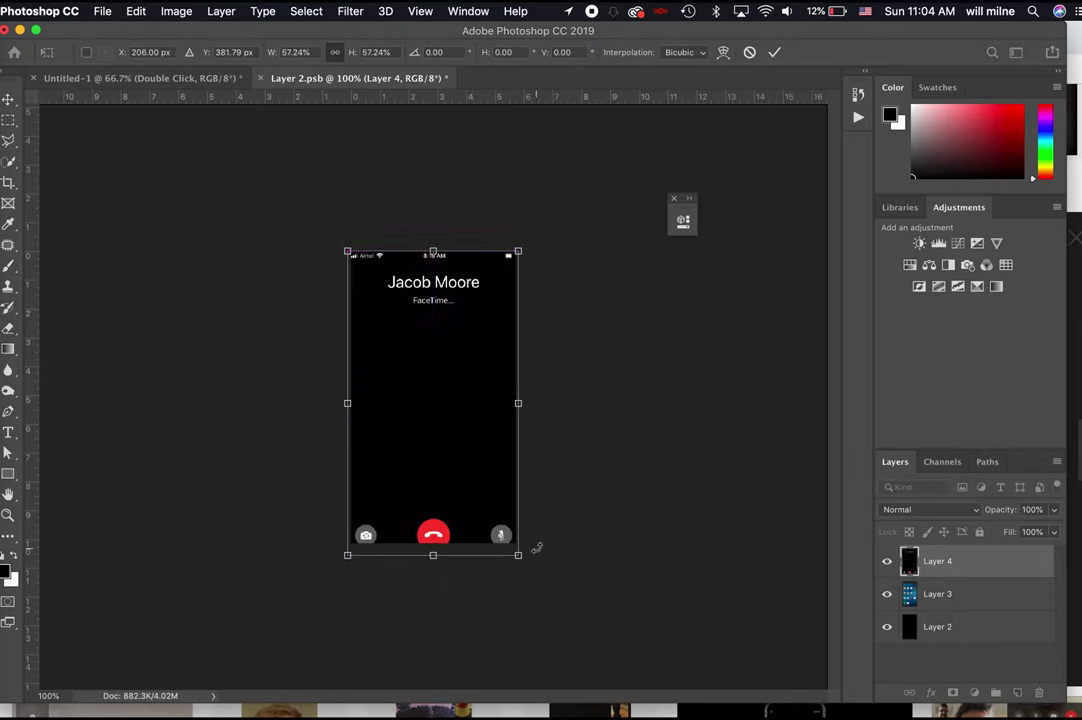
left_click_drag(517, 554, 511, 543)
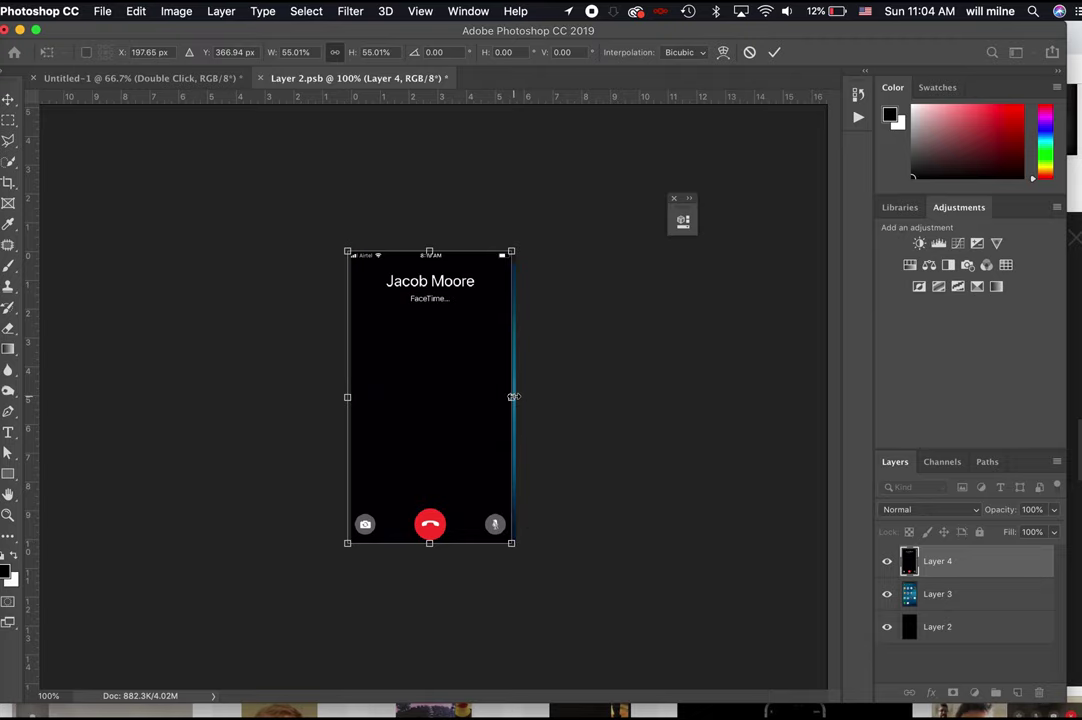
key("Return")
Close the smart object and toggle the Effects group off and on to compare
key("b")
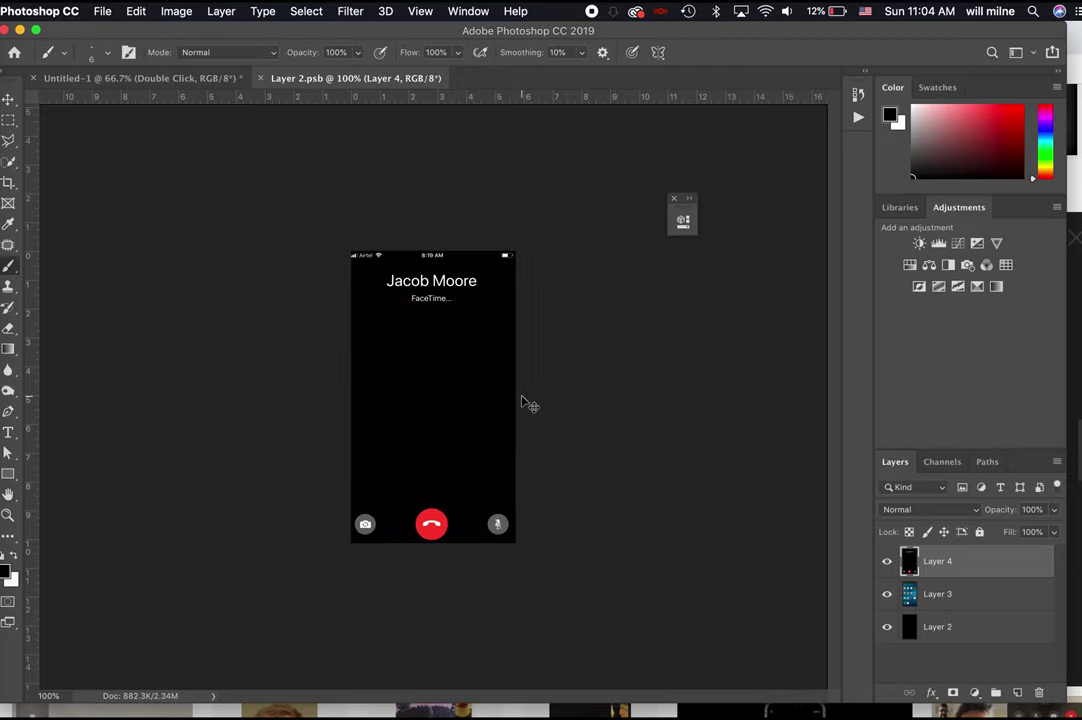
key("super+w")
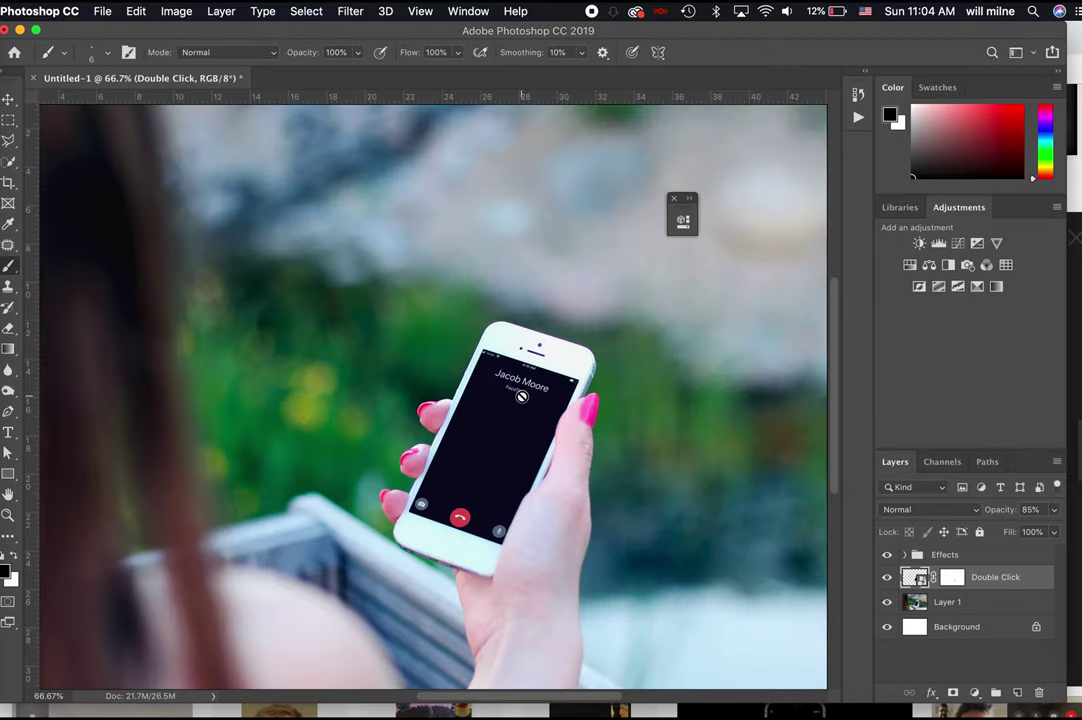
left_click(887, 556)
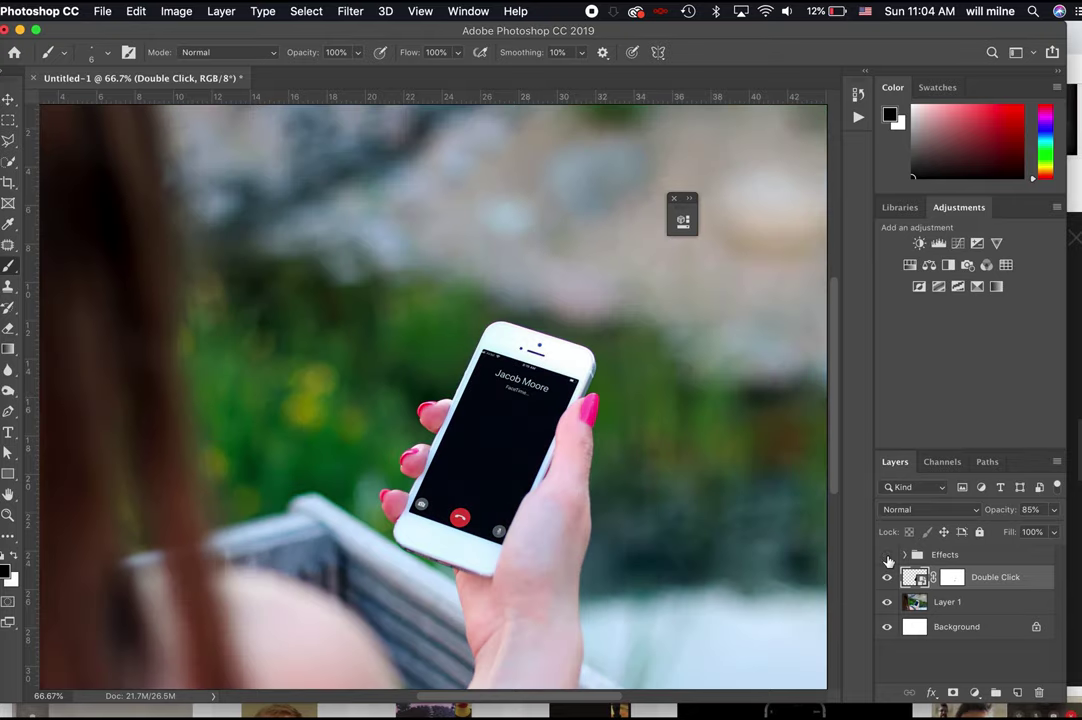
left_click(887, 556)
left_click(887, 556)
left_click(887, 556)
left_click(887, 556)
left_click(887, 556)
left_click(887, 556)
left_click(887, 556)
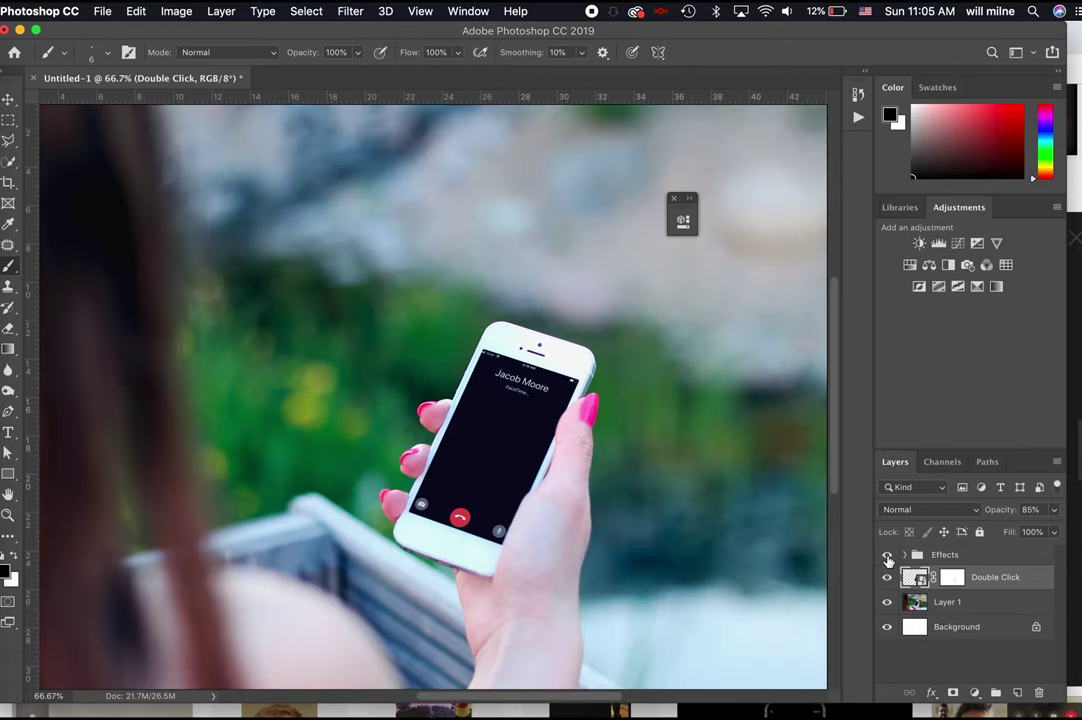
key("super+minus")
key("super+minus")
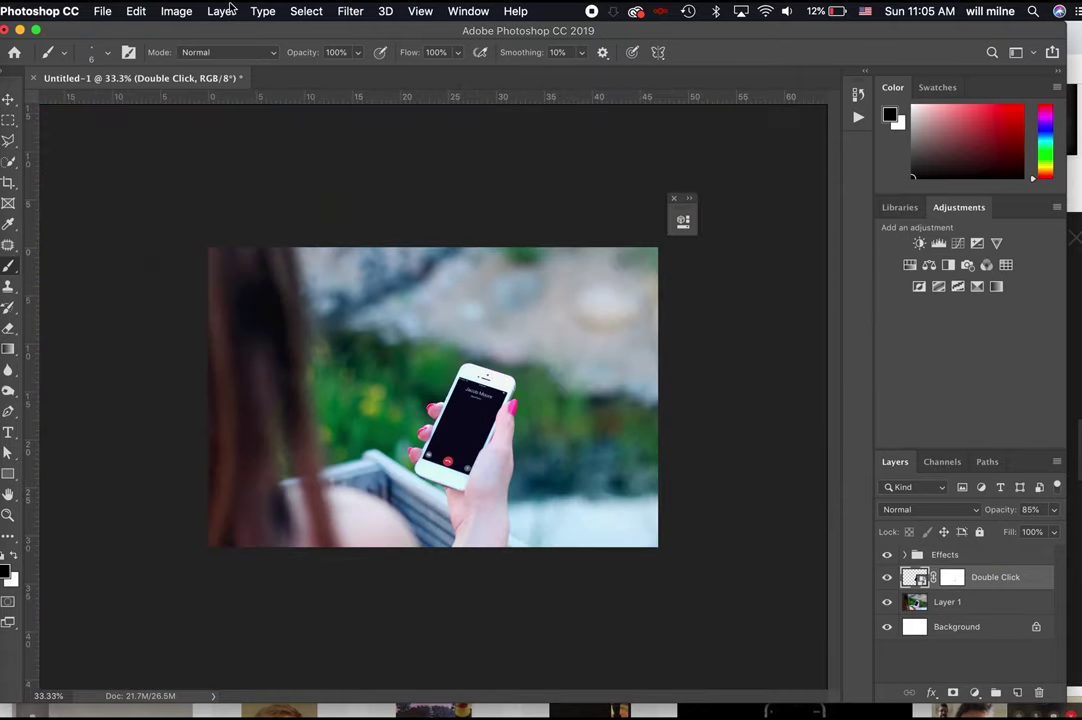
left_click(113, 12)
Save as 'mockup with phone' in NCTC Documents > Smart Objects and Filters, maximizing compatibility
left_click(147, 176)
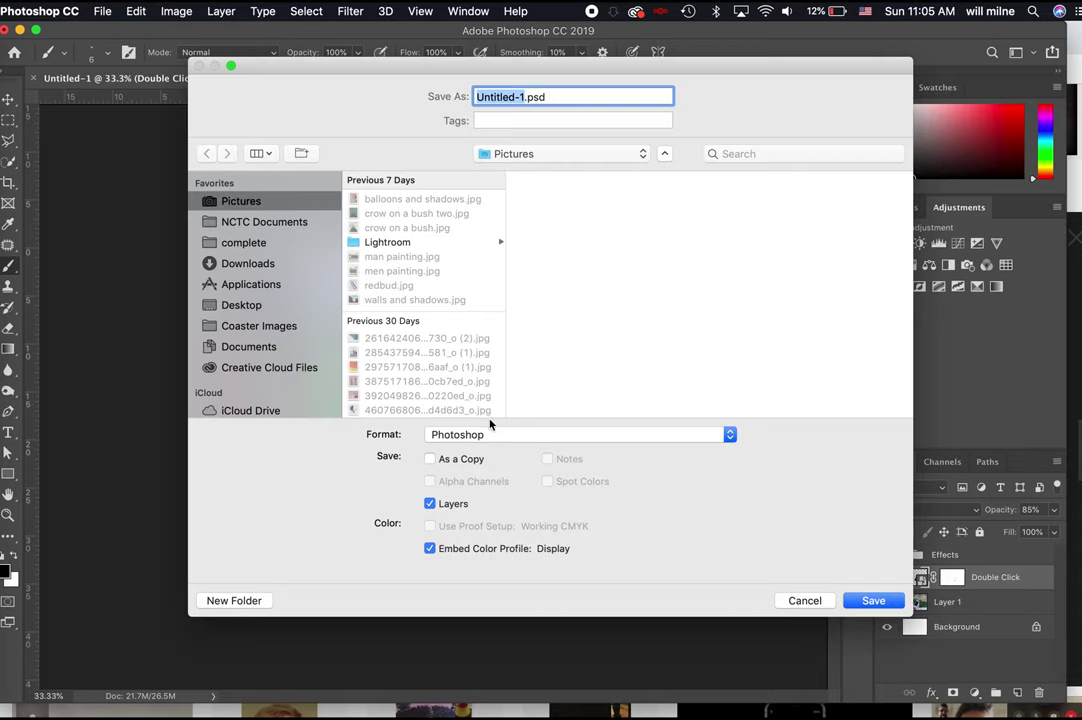
left_click(266, 224)
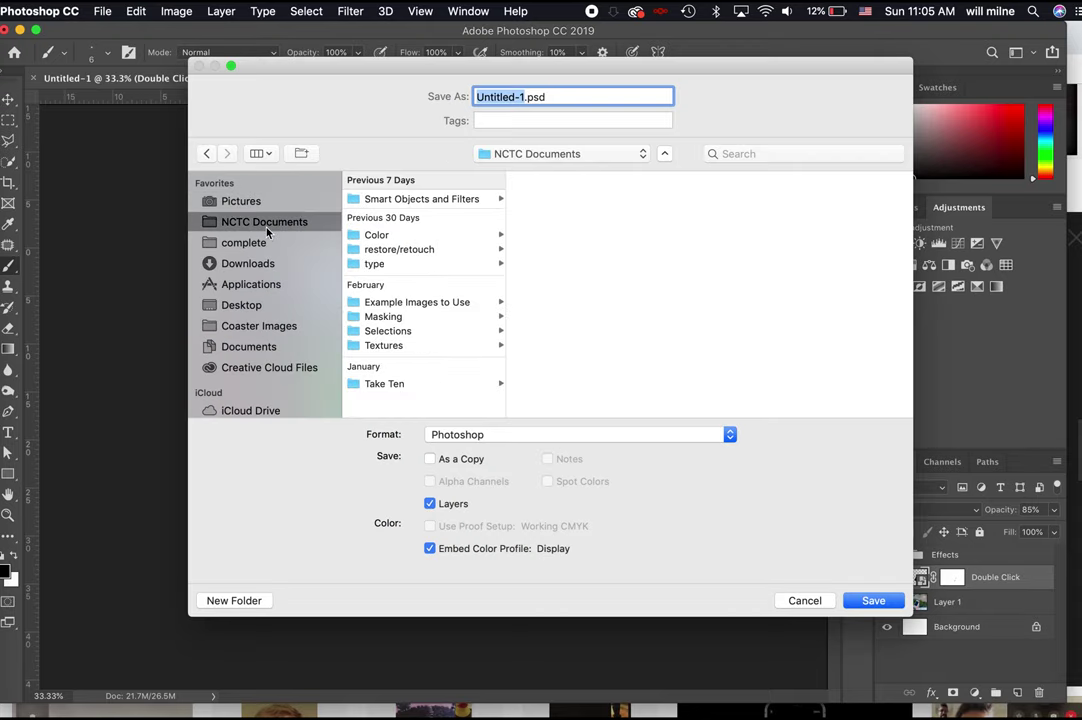
left_click(443, 200)
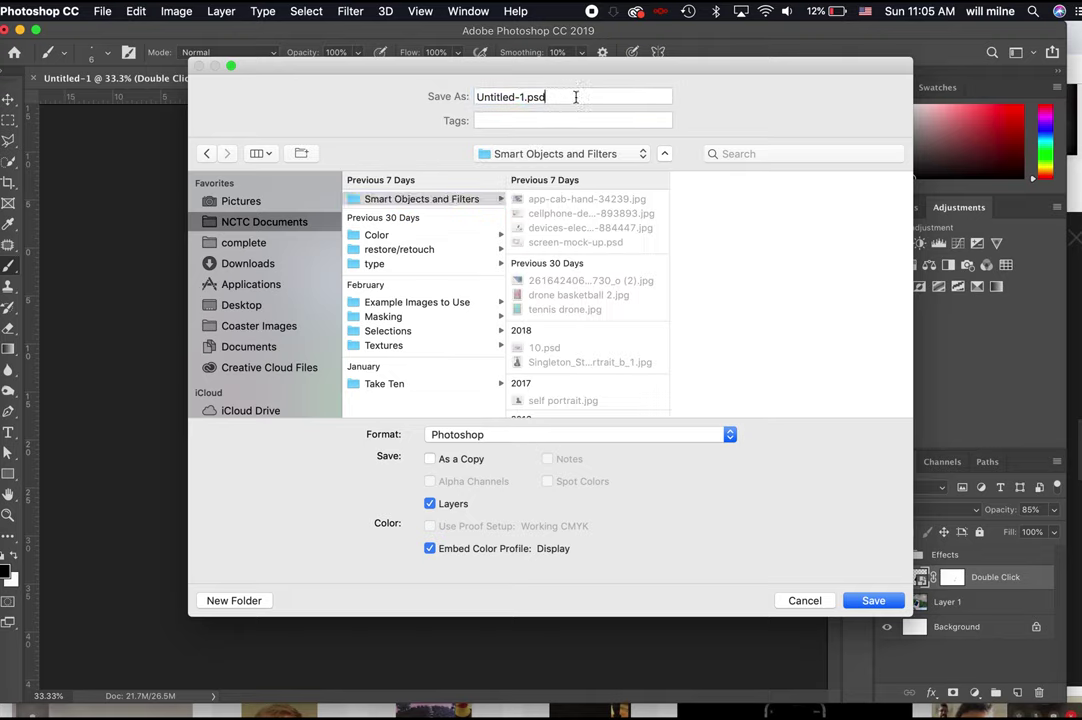
key("Tab")
type("mock")
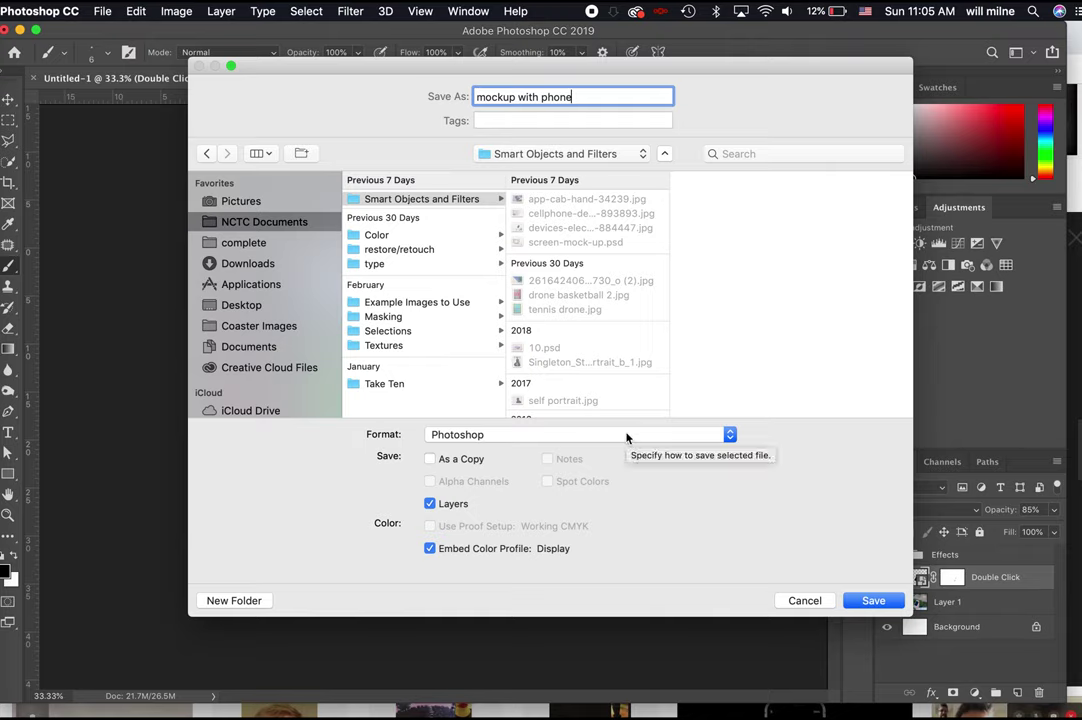
left_click(873, 600)
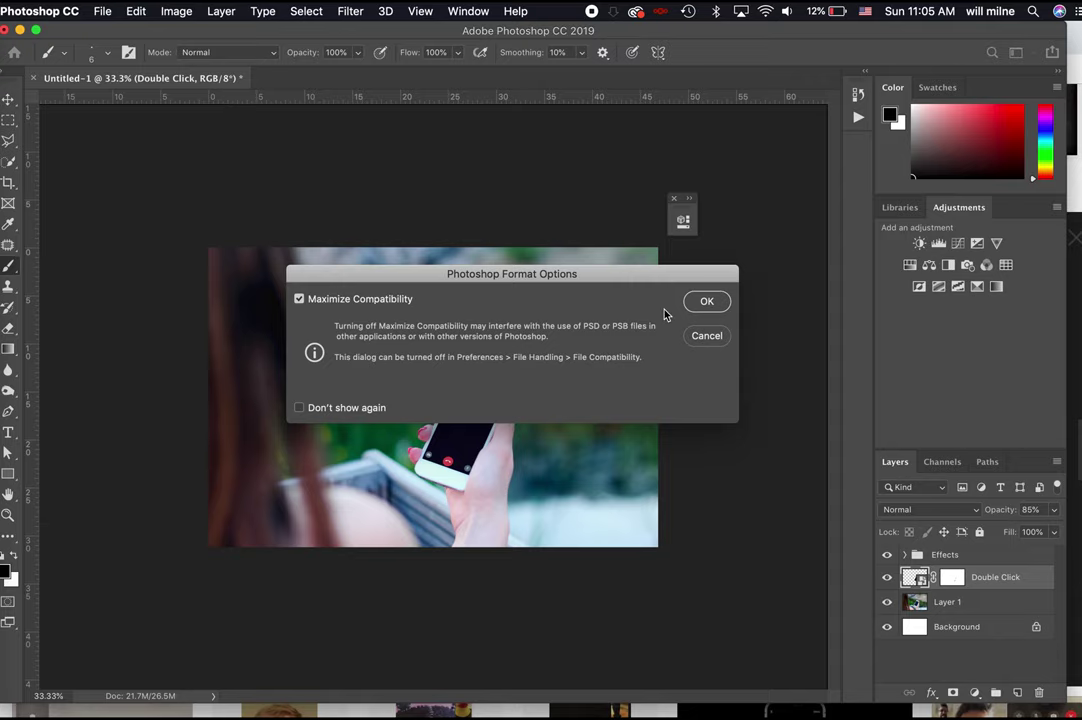
left_click(710, 301)
Close the saved mockup and browse the files in the Smart Objects and Filters folder
key("super+w")
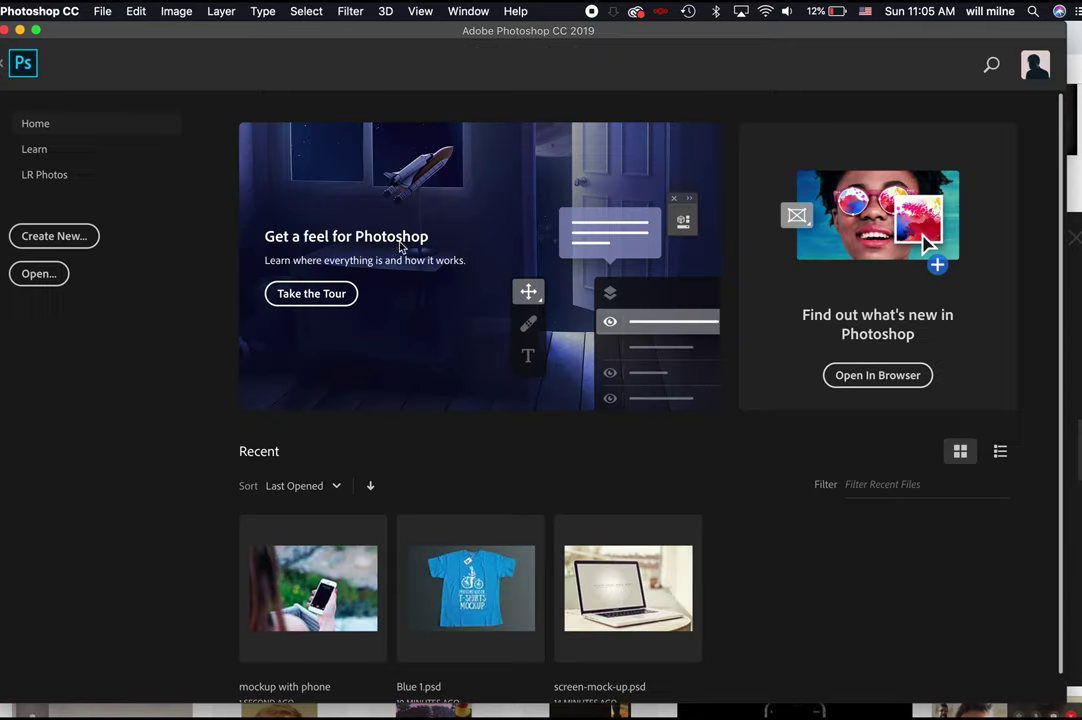
key("super+Tab")
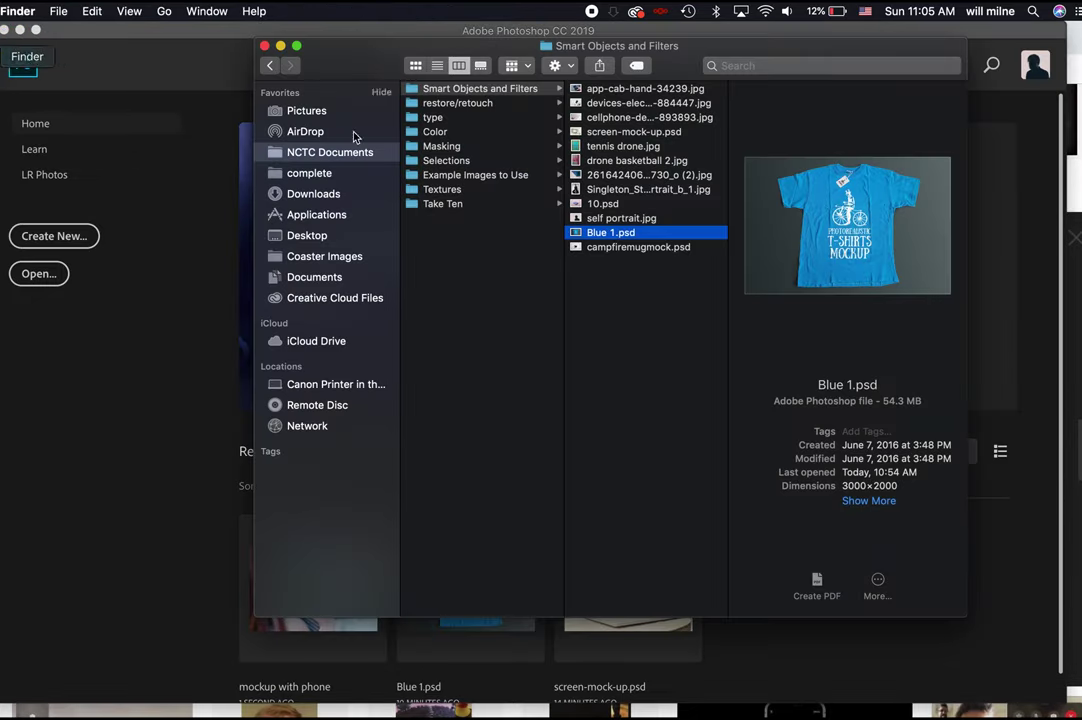
left_click(624, 205)
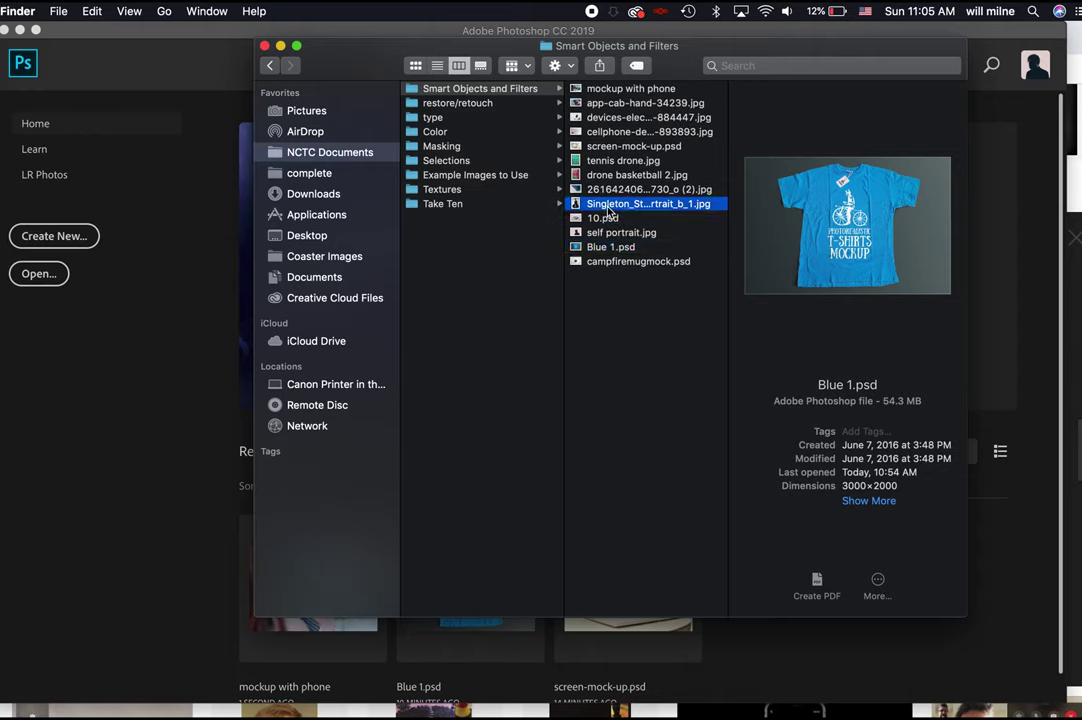
left_click(605, 219)
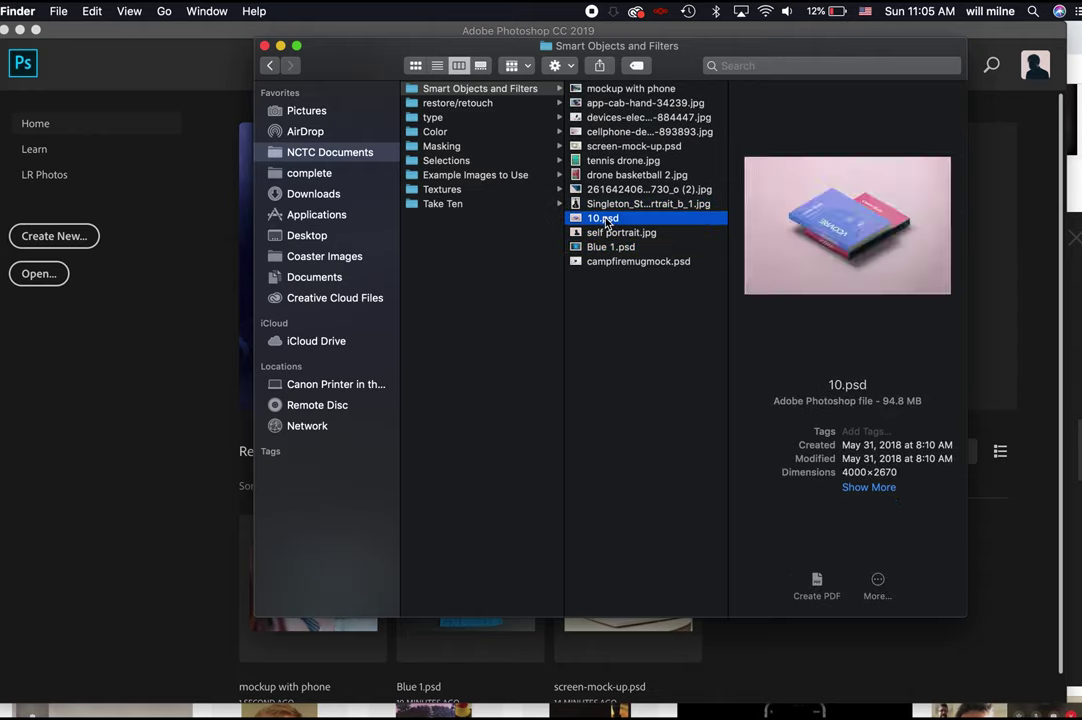
Open devices-electronics-flatlay-884447.jpg in Photoshop by dragging it from Finder
key("Up")
key("Up")
key("Up")
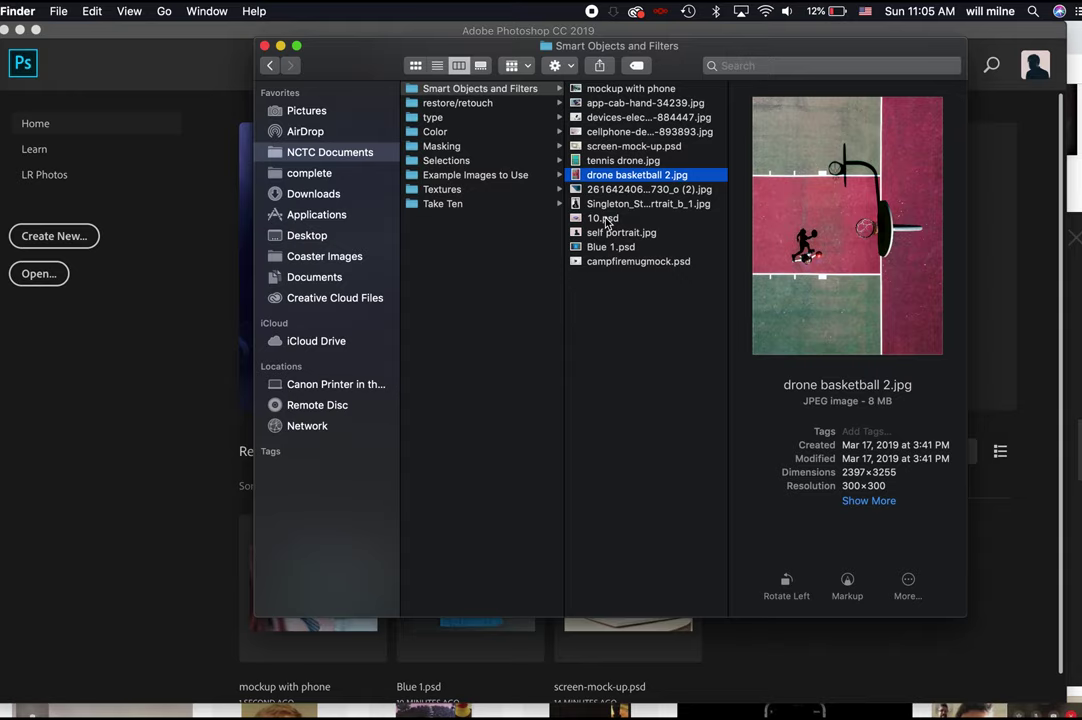
key("Up")
key("Up")
key("Up")
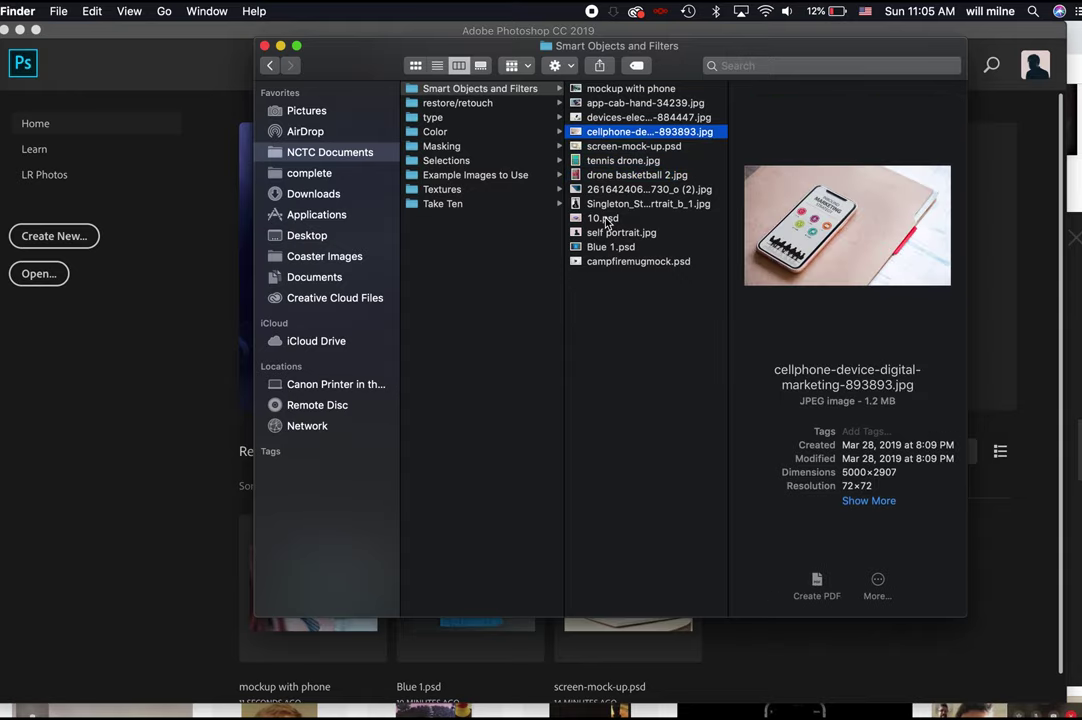
left_click(636, 120)
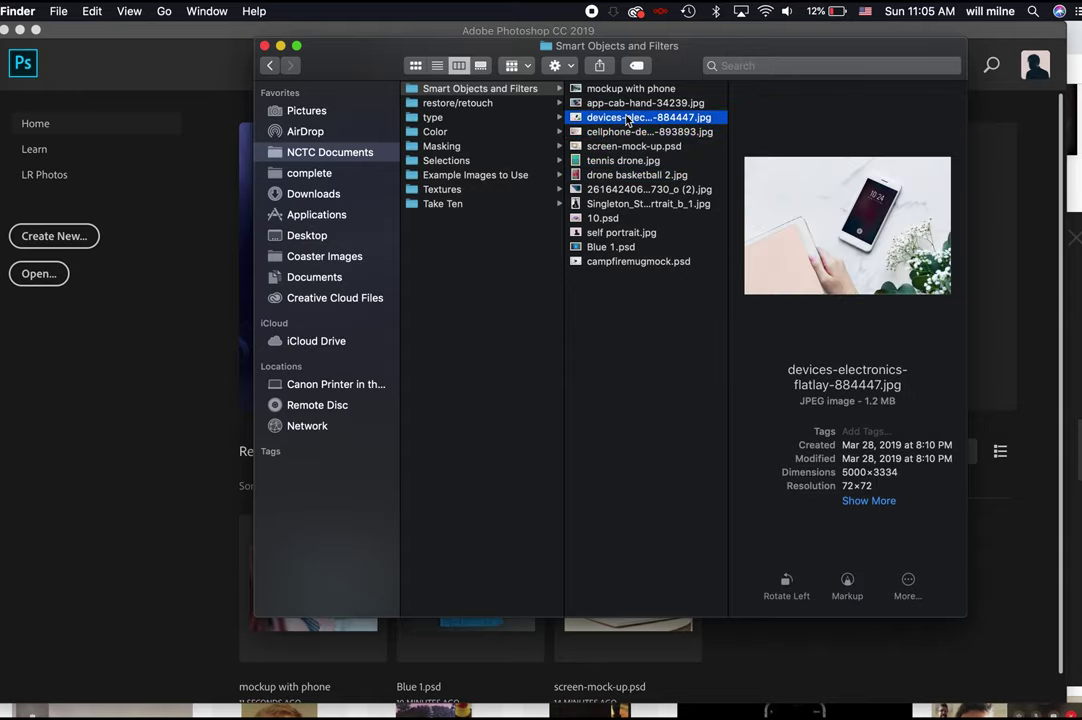
left_click_drag(633, 121, 161, 320)
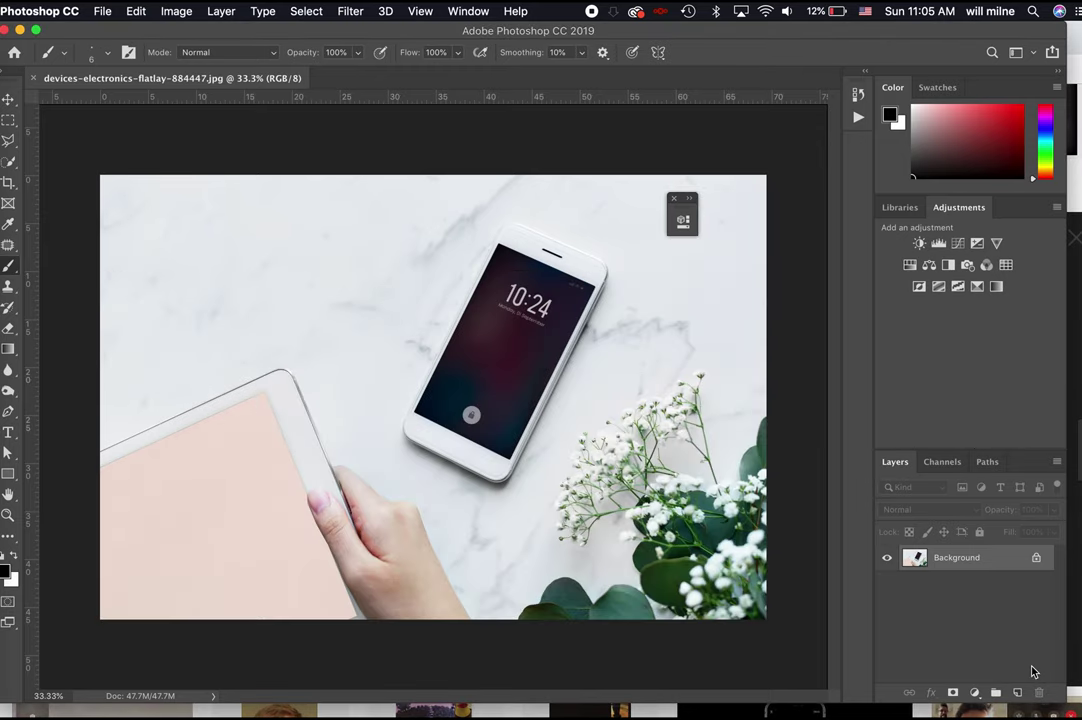
Add a new layer with a black-filled rectangle over the phone's screen
key("super+alt+shift+n")
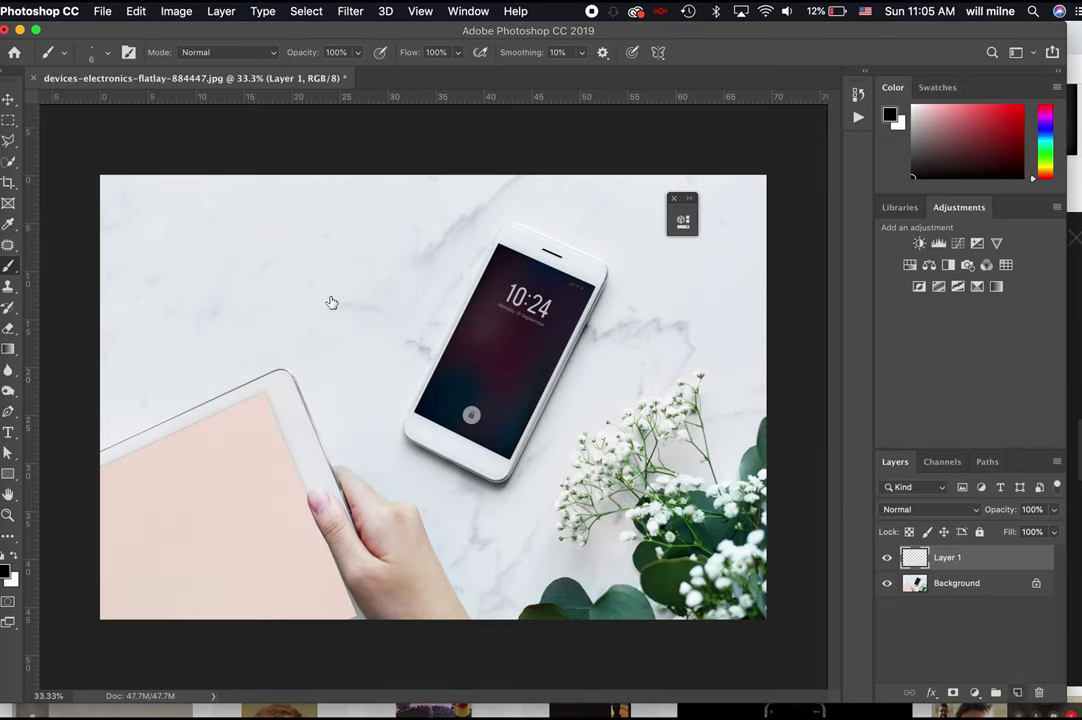
left_click(8, 118)
left_click_drag(477, 243, 590, 459)
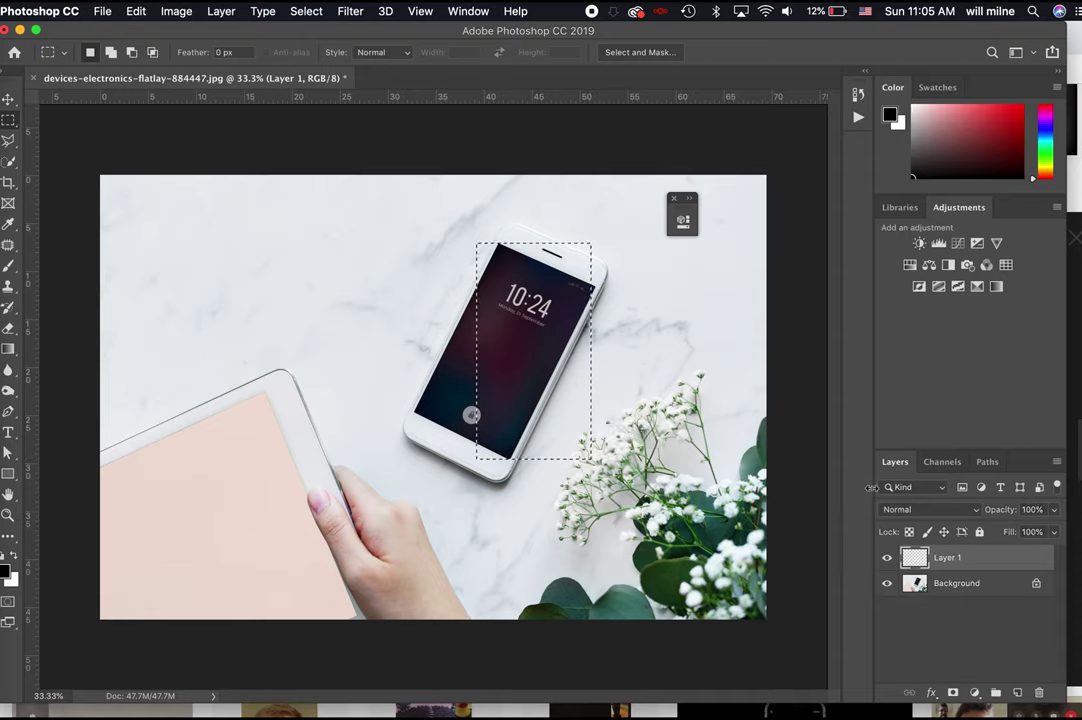
key("shift+BackSpace")
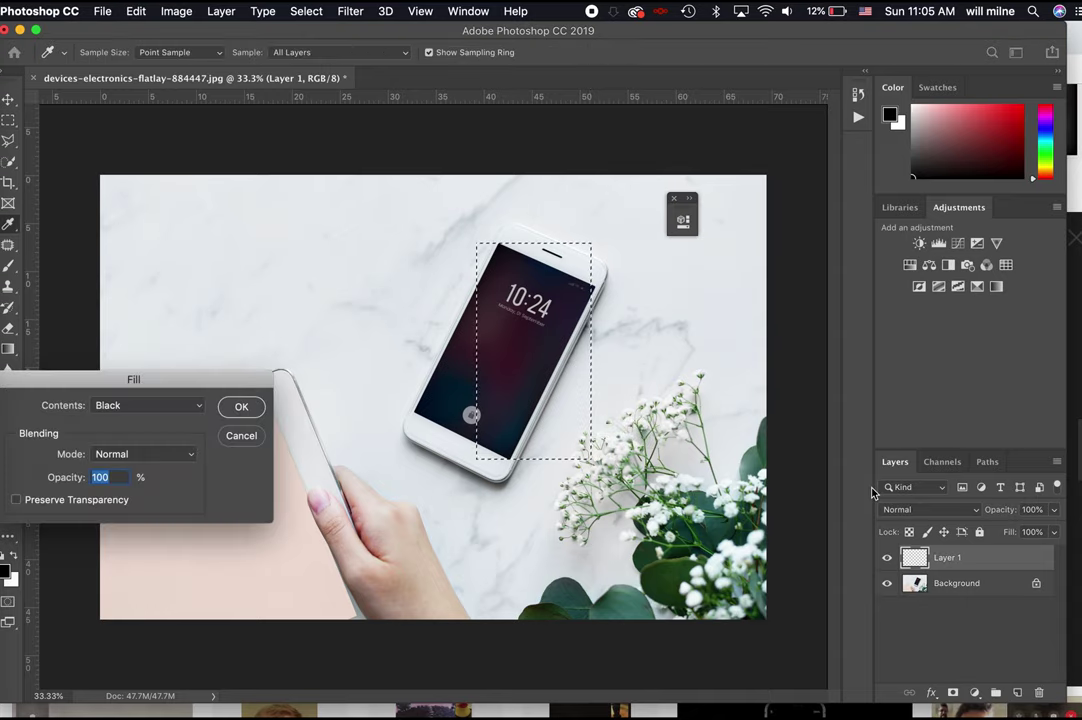
left_click(242, 408)
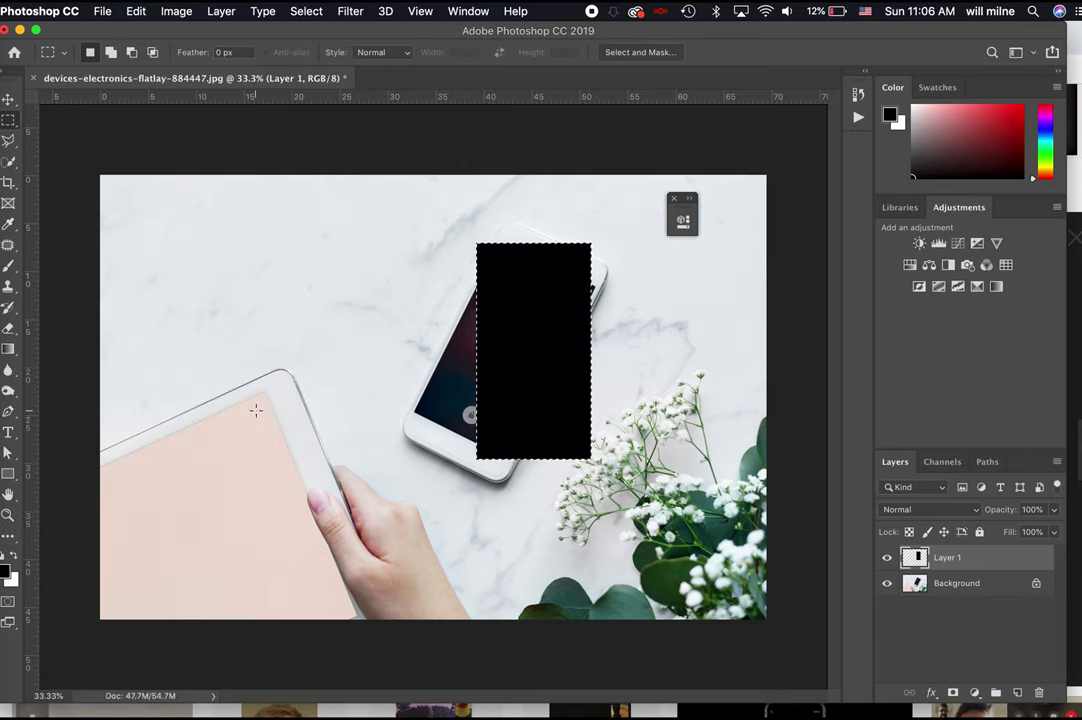
key("super+d")
Convert Layer 1 with the black rectangle into a smart object
left_click(221, 11)
mouse_move(378, 328)
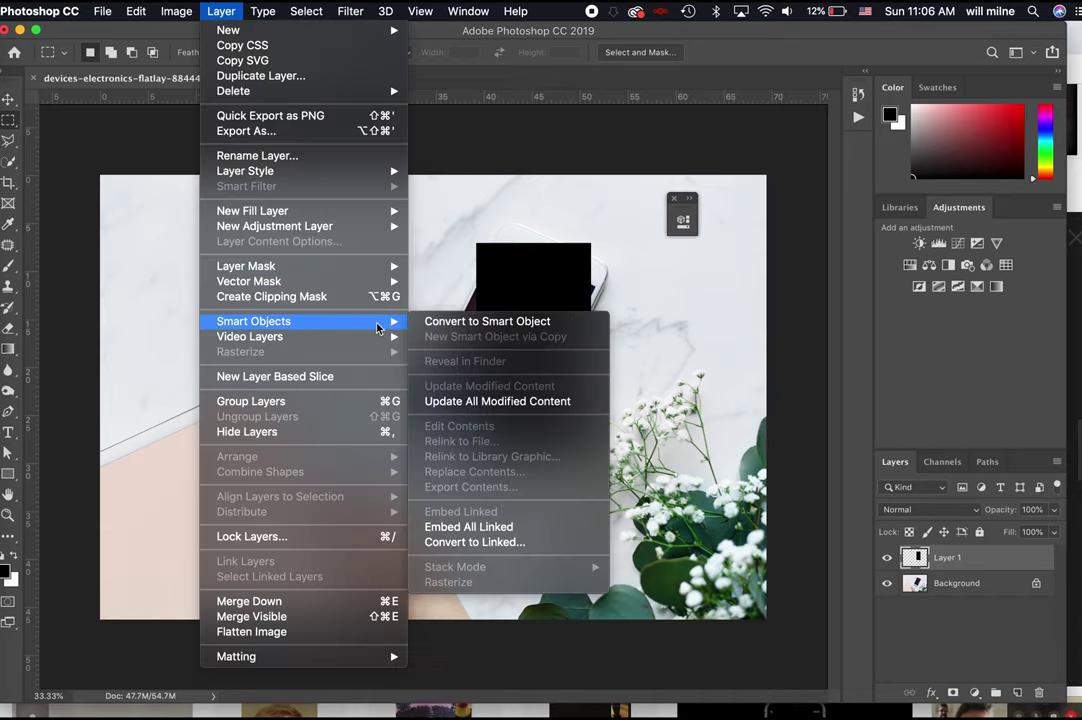
left_click(495, 321)
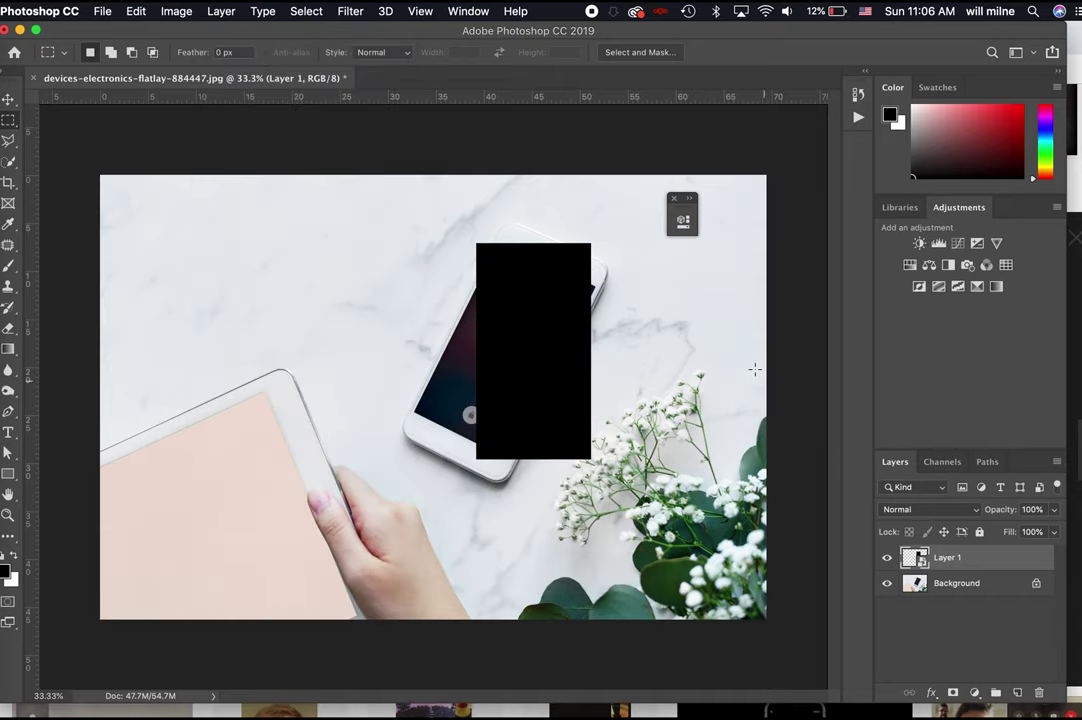
left_click(136, 11)
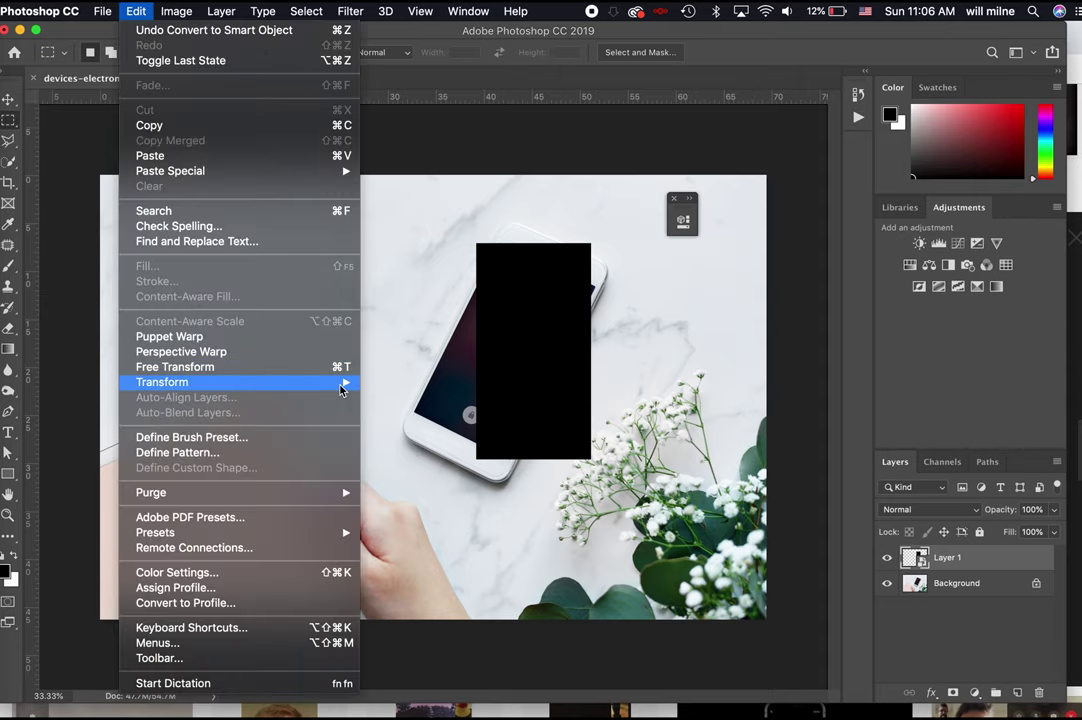
Start a Distort transform on the rectangle and lower Layer 1's opacity to 49%
mouse_move(342, 383)
left_click(423, 449)
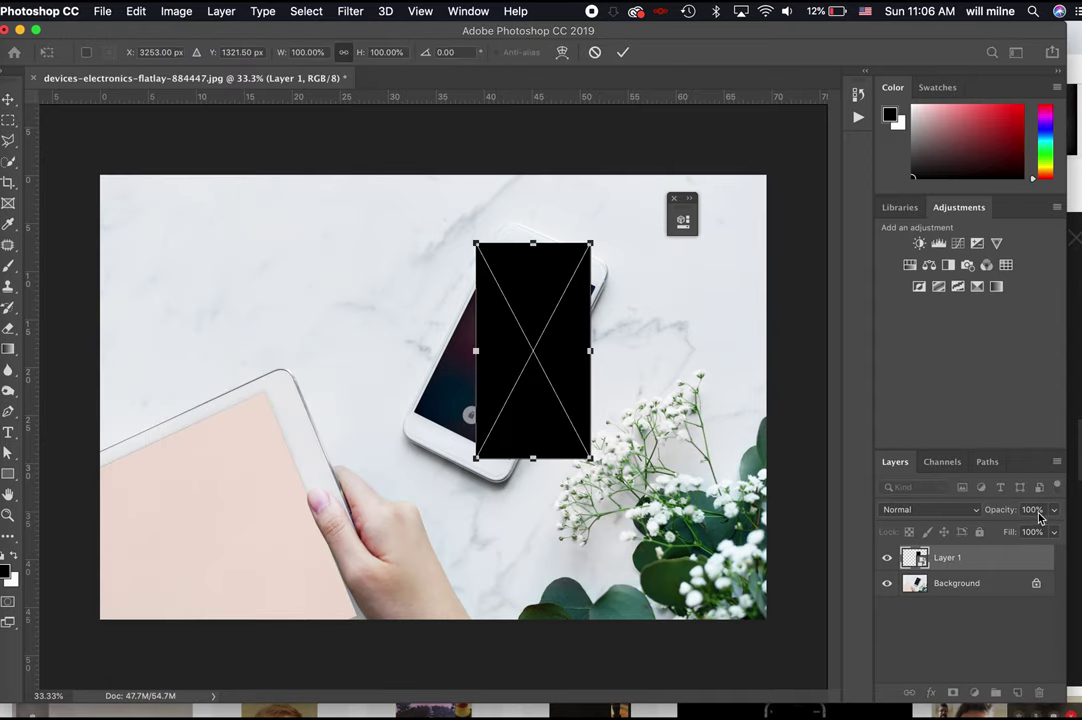
left_click(1032, 509)
type("49")
key("Return")
key("super+equal")
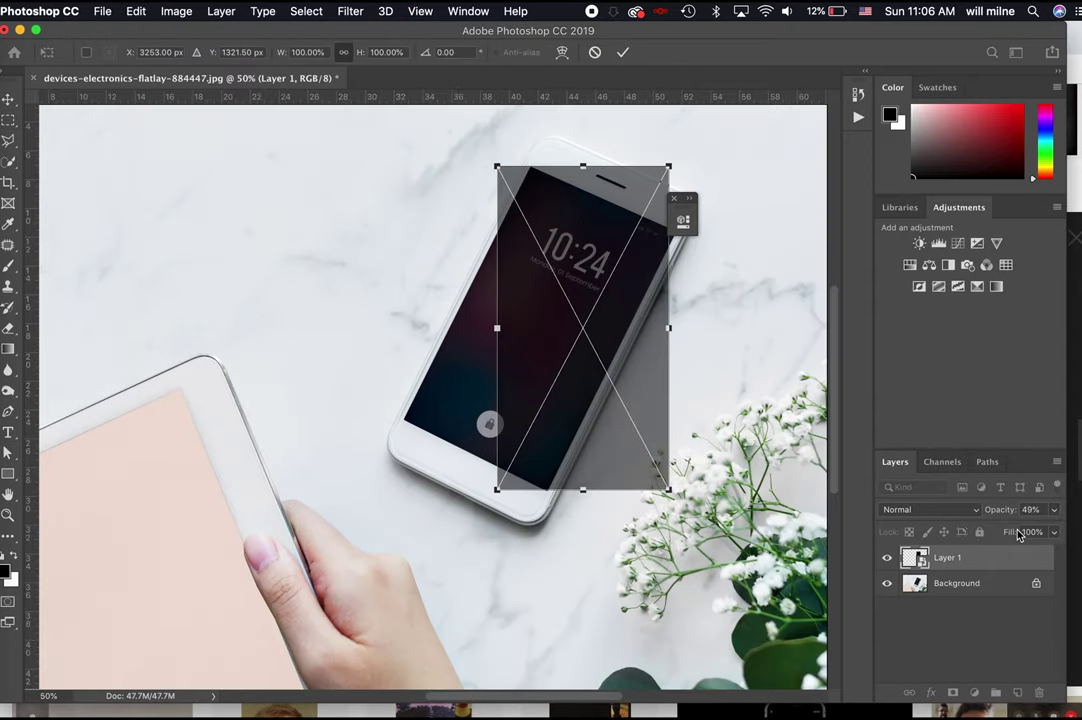
key("super+equal")
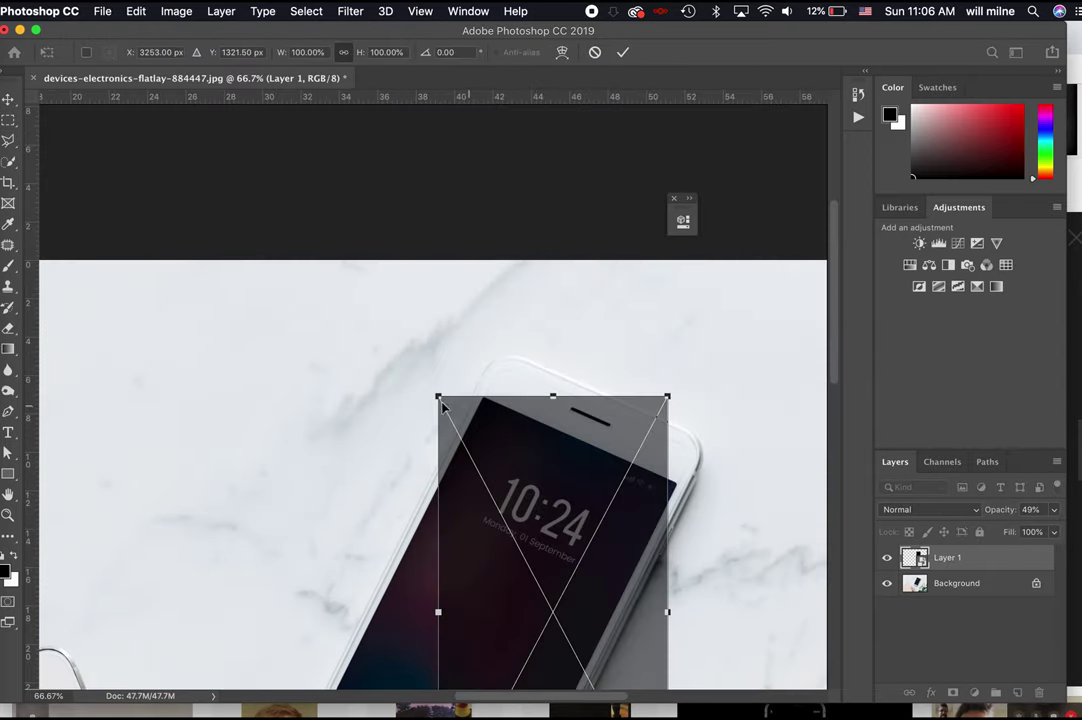
Drag the rectangle's top-left and top-right corners onto the phone screen's corners
left_click_drag(440, 398, 485, 398)
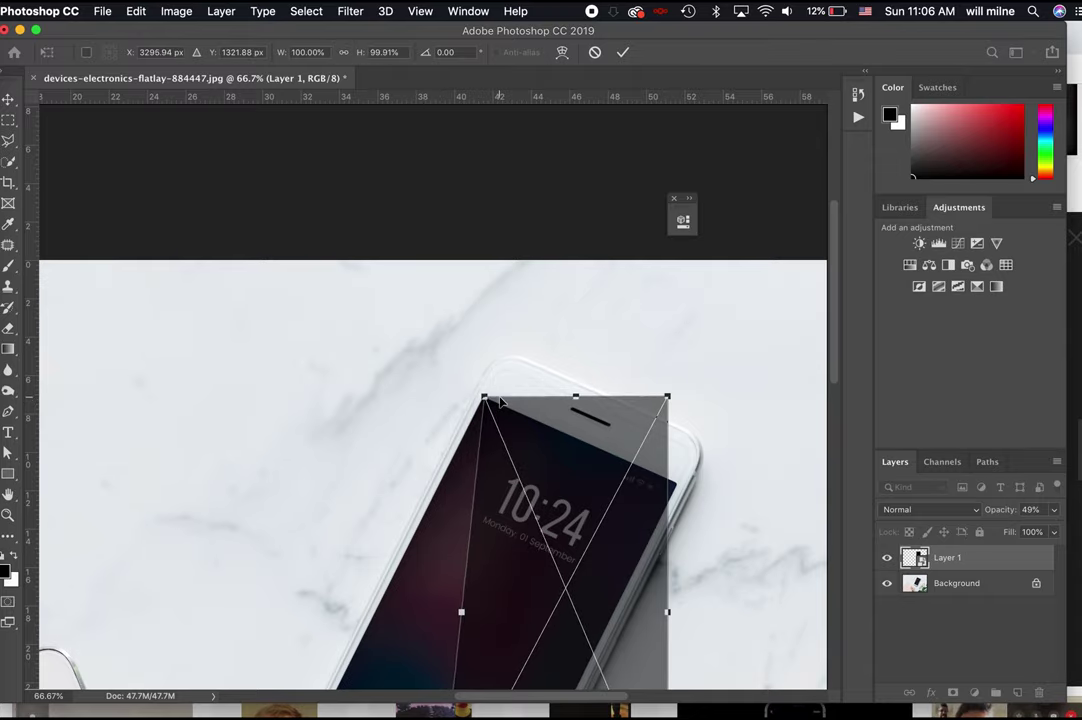
key("super+equal")
key("super+equal")
key("super+equal")
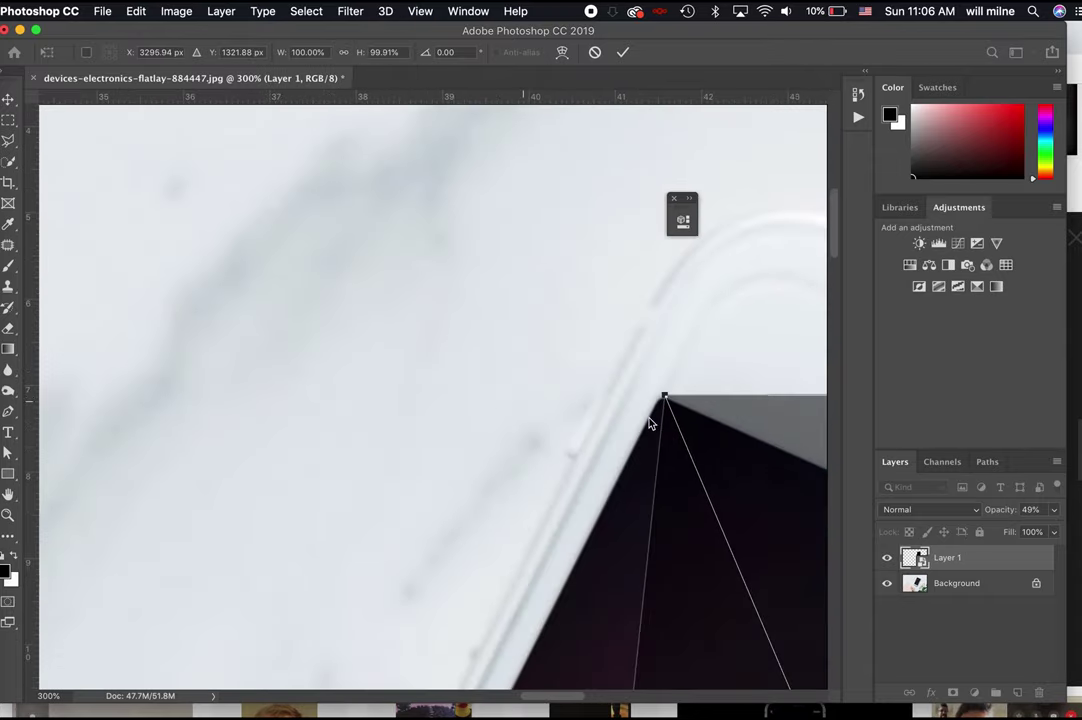
scroll(650, 423, "right", 10)
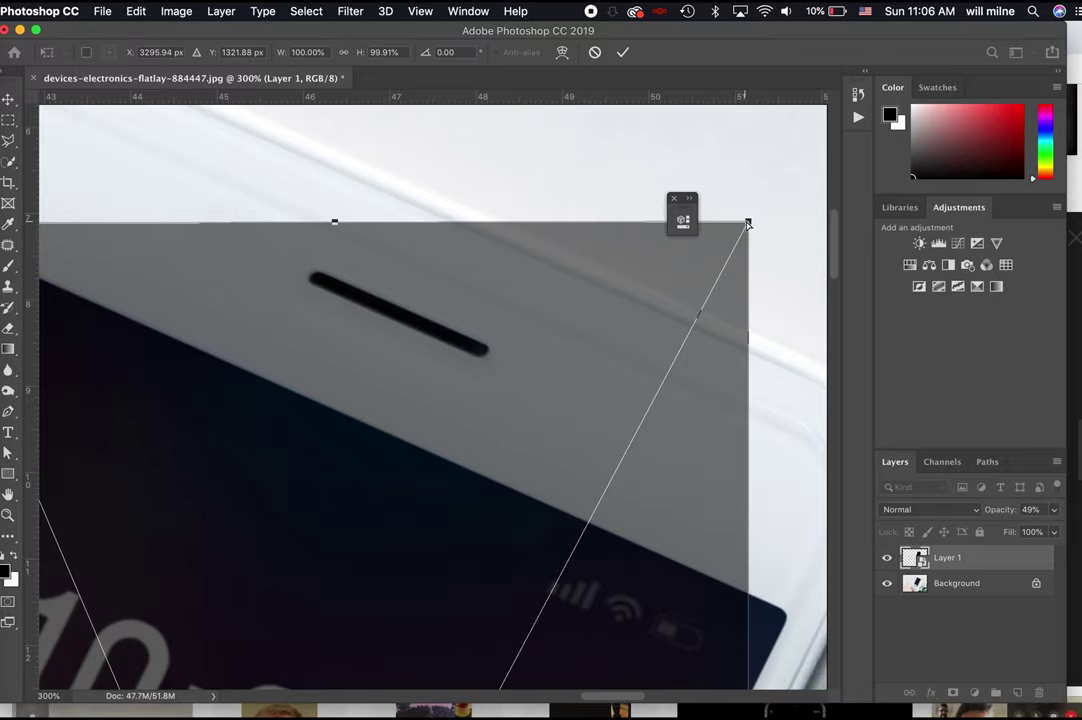
left_click_drag(747, 224, 790, 611)
scroll(766, 610, "down", 10)
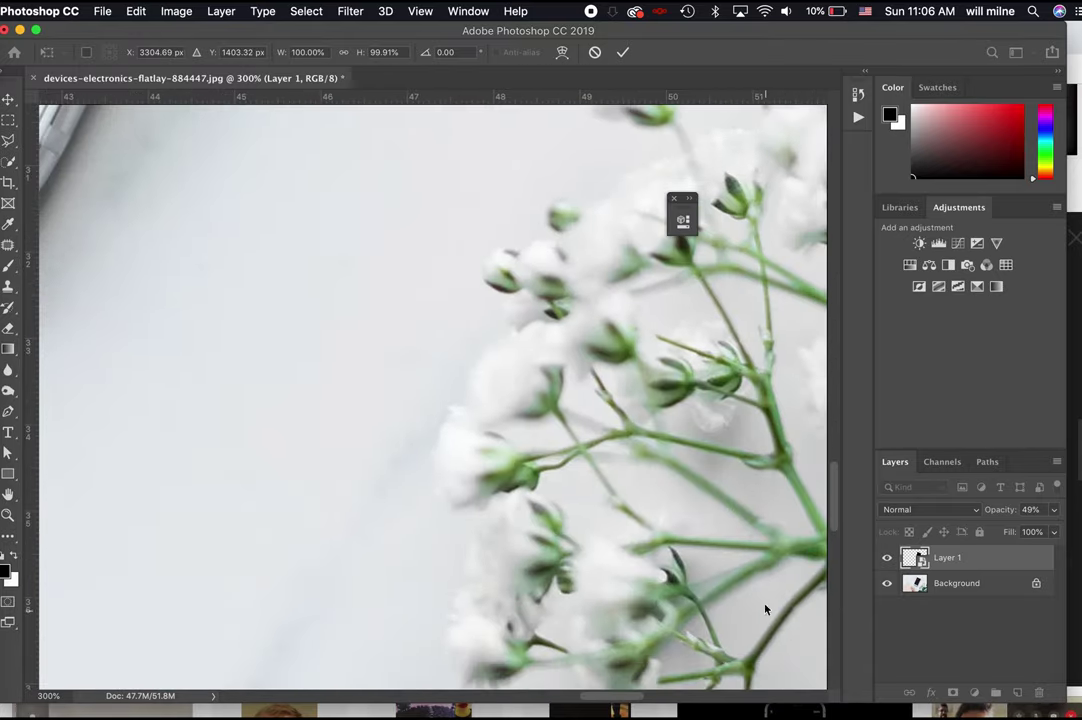
scroll(765, 609, "up", 8)
left_click_drag(606, 310, 286, 361)
scroll(747, 392, "left", 5)
left_click_drag(714, 378, 407, 378)
scroll(251, 353, "left", 5)
scroll(362, 437, "up", 3)
Pin the remaining corners to the screen, fine-tune the top-left, and commit the distortion
left_click_drag(358, 498, 162, 191)
scroll(159, 191, "left", 5)
scroll(159, 191, "up", 3)
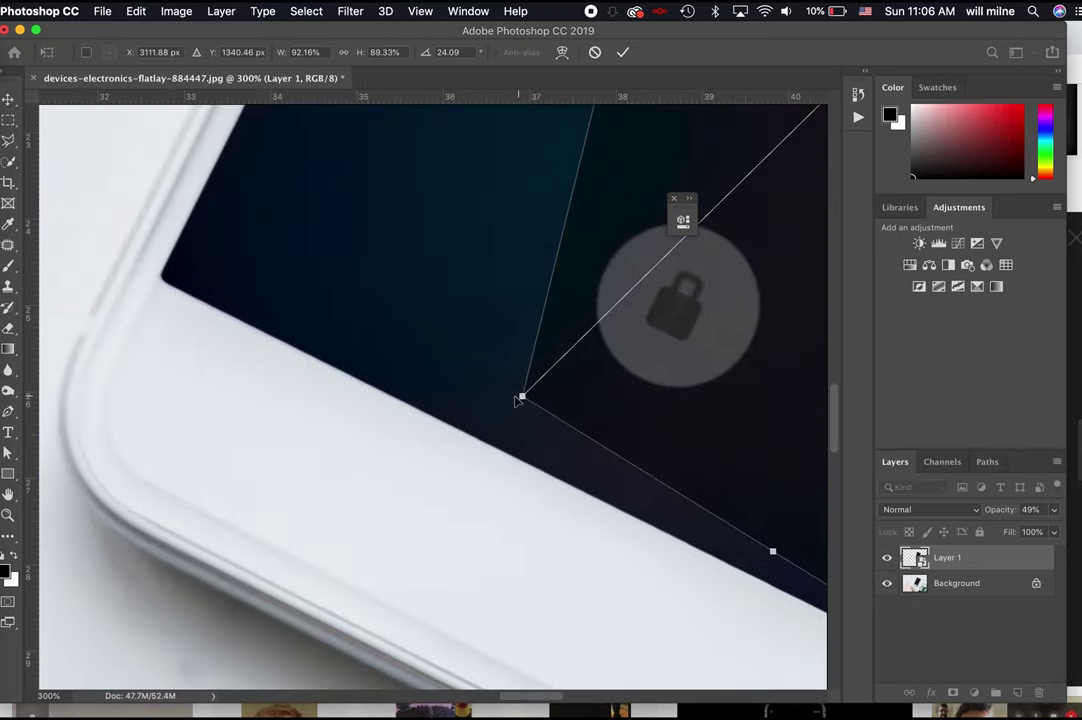
left_click_drag(522, 398, 158, 280)
scroll(500, 425, "right", 6)
scroll(500, 425, "down", 2)
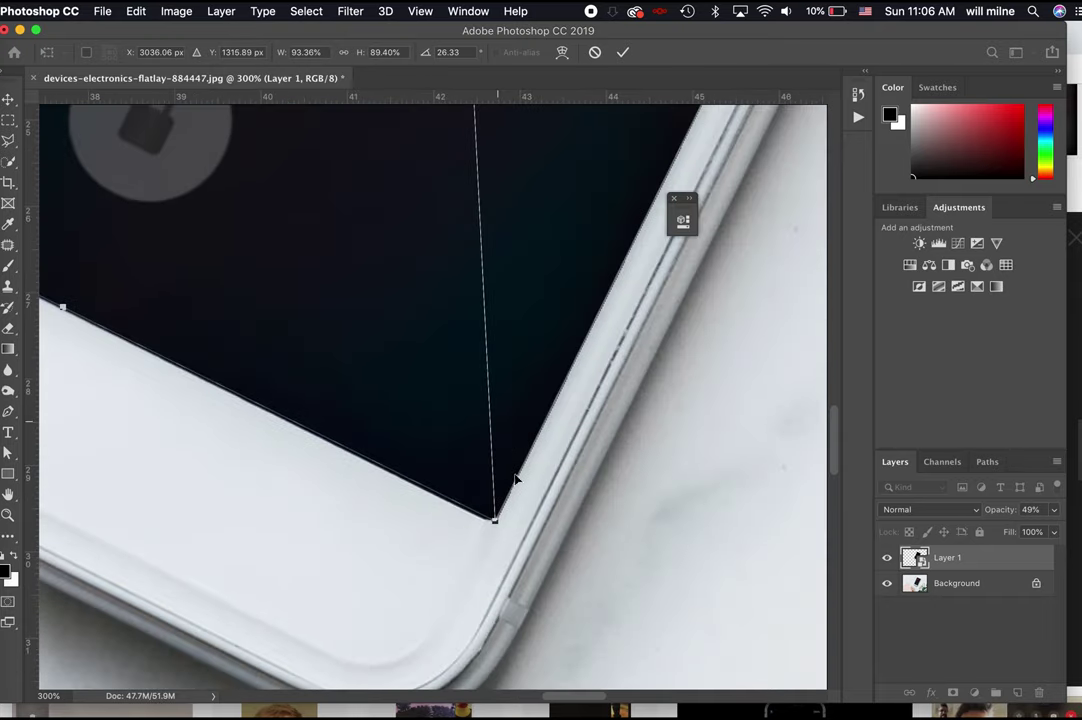
left_click_drag(495, 523, 495, 524)
scroll(567, 440, "up", 5)
scroll(567, 440, "right", 1)
scroll(567, 440, "up", 5)
scroll(567, 440, "right", 3)
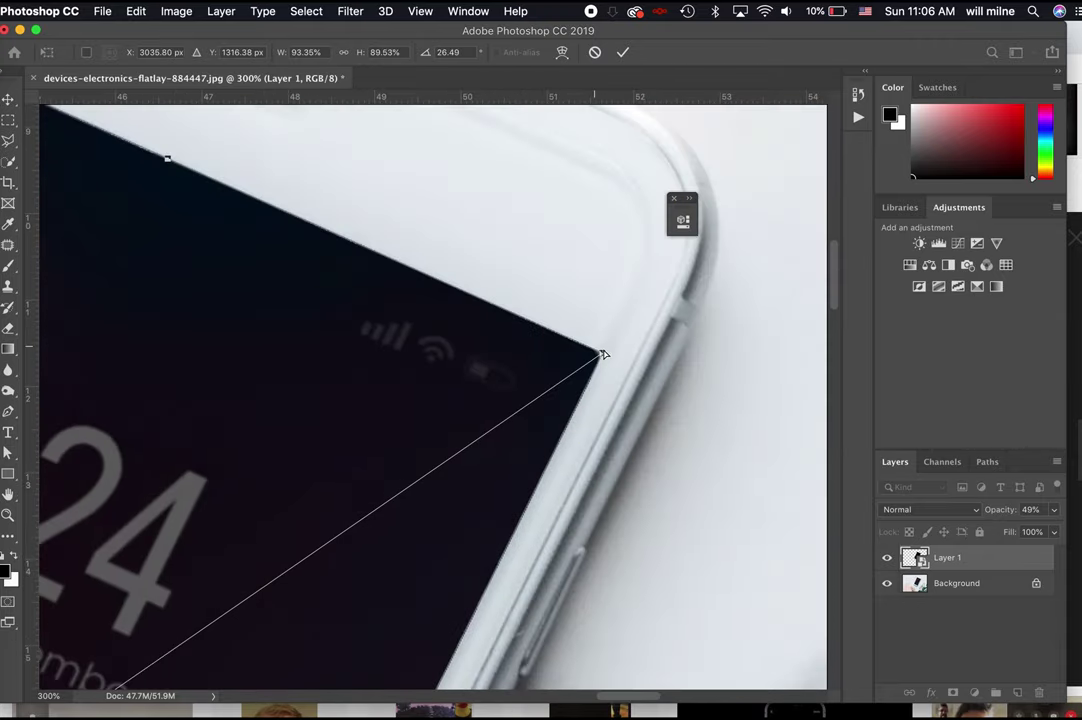
scroll(297, 251, "up", 3)
scroll(297, 251, "left", 5)
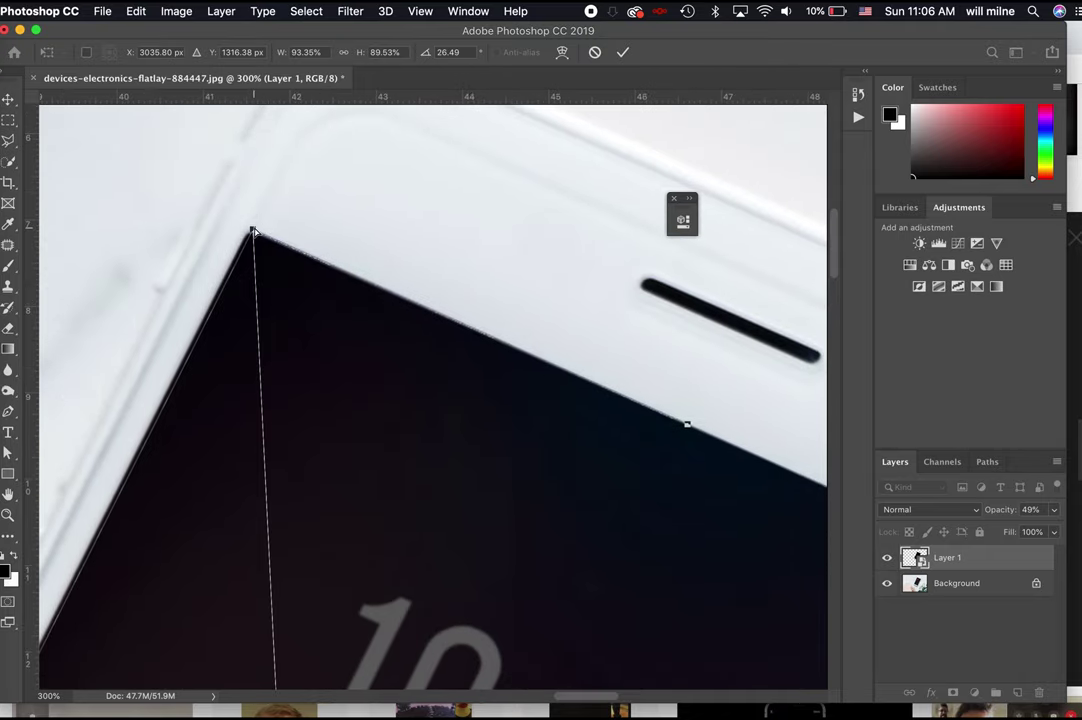
left_click_drag(252, 230, 250, 230)
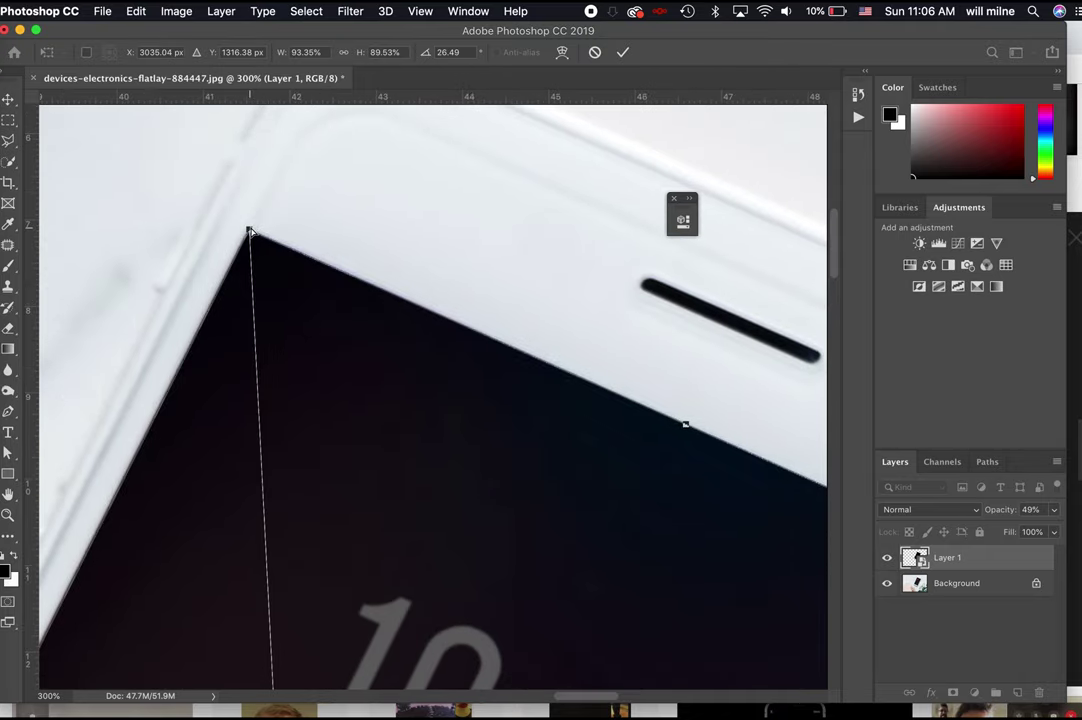
key("Return")
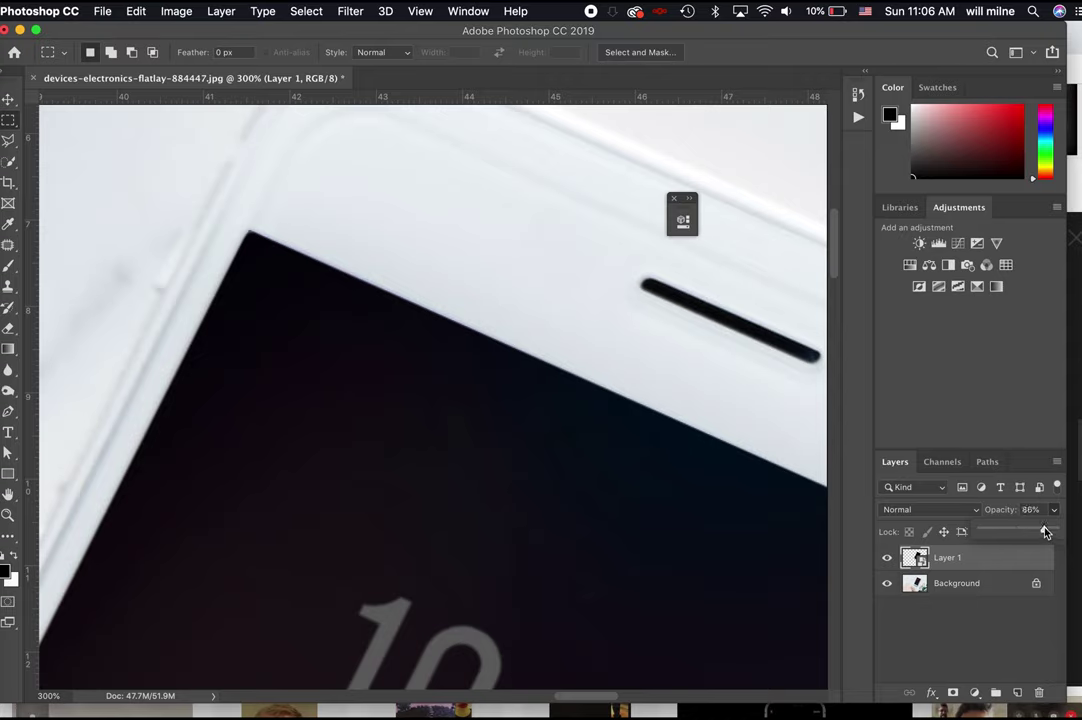
Set Layer 1 to 100% opacity, add a layer mask, and inspect corners with the Brush
key("0")
left_click(951, 694)
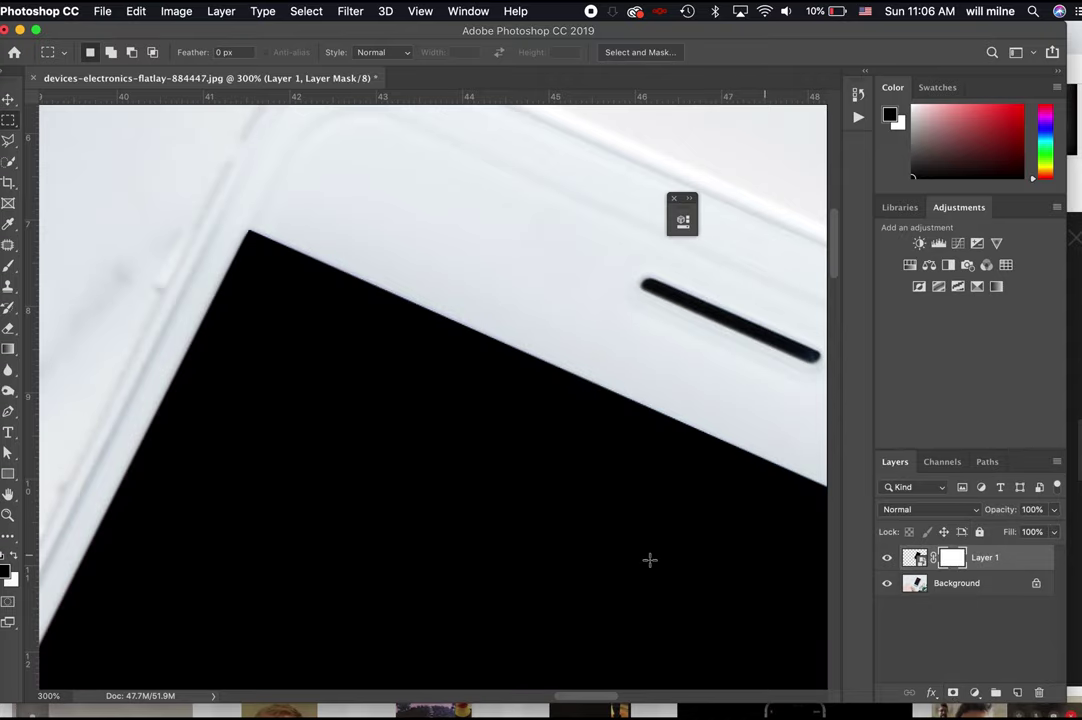
key("super+equal")
key("super+equal")
key("b")
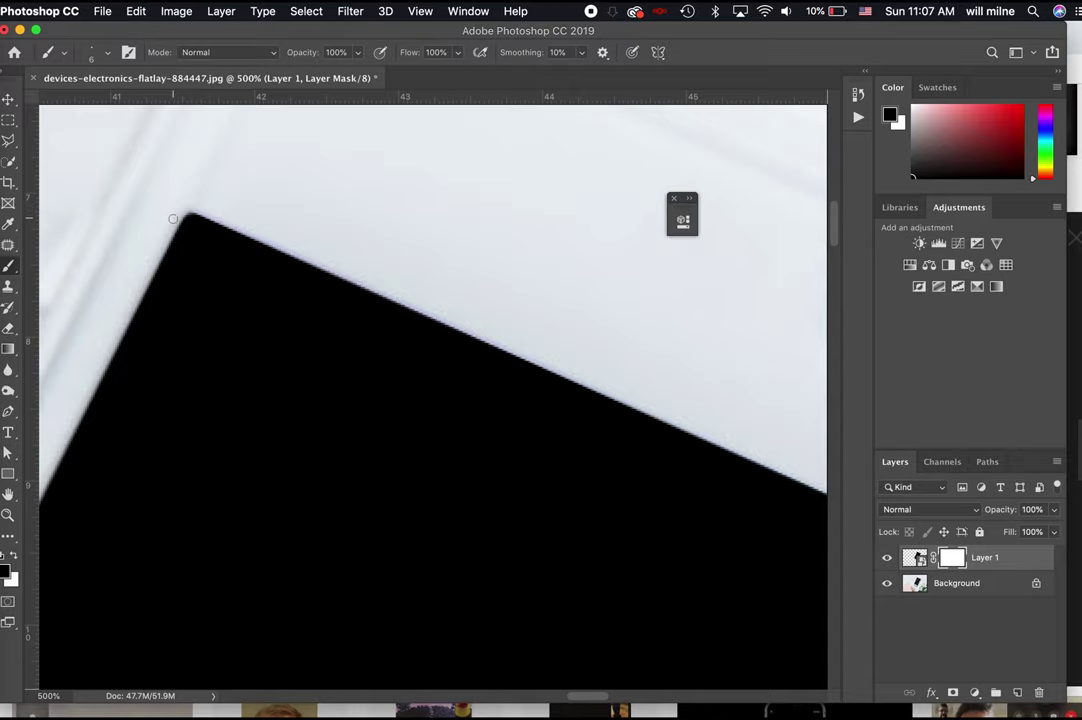
scroll(326, 225, "right", 10)
scroll(326, 225, "down", 3)
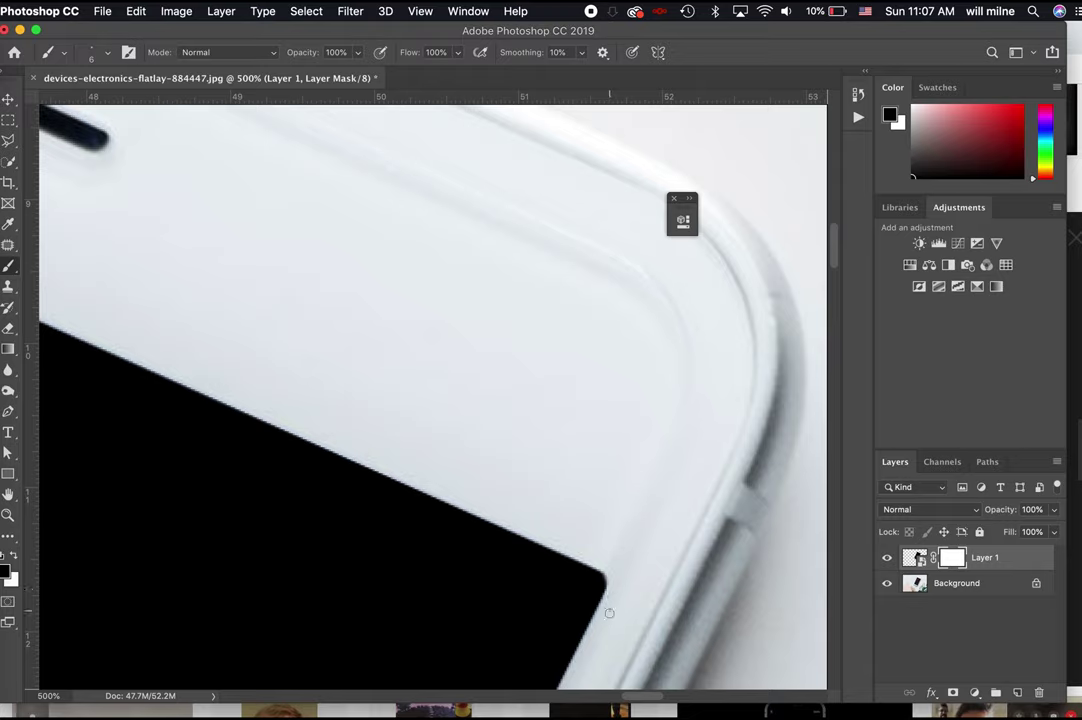
scroll(609, 613, "left", 10)
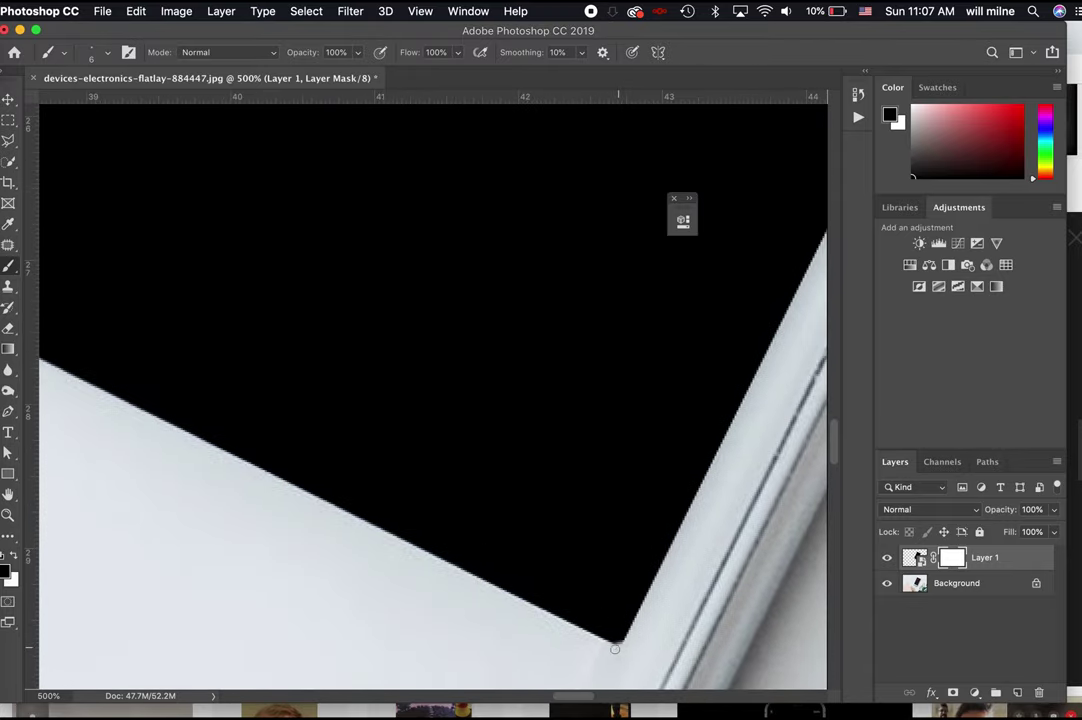
scroll(602, 650, "left", 10)
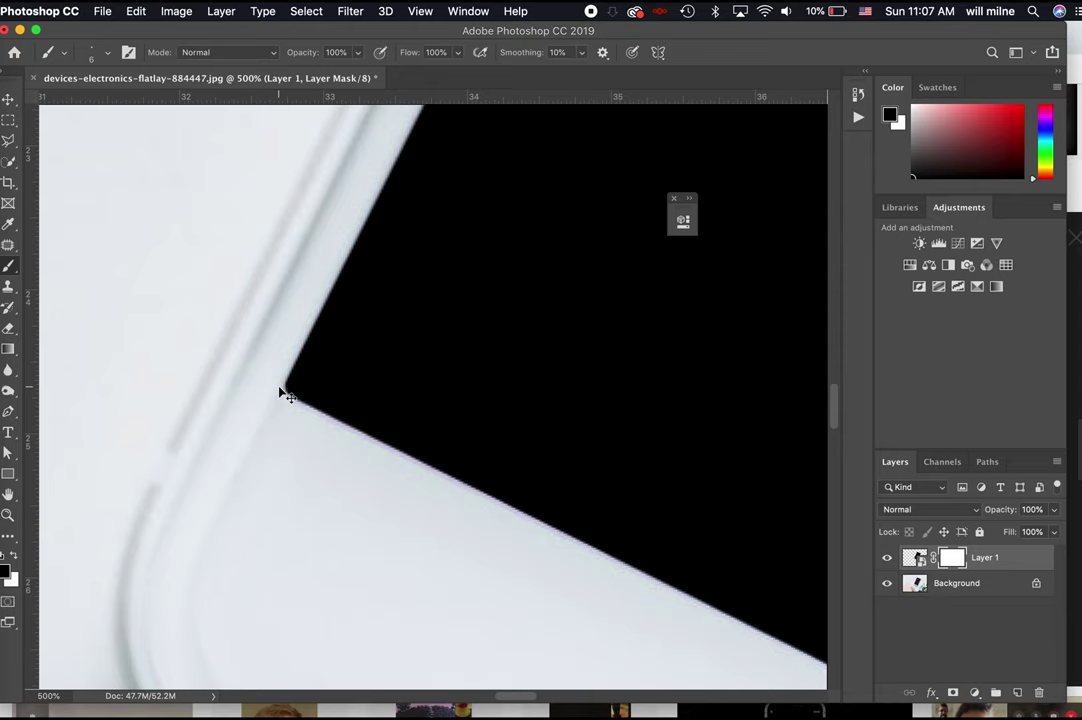
key("super+0")
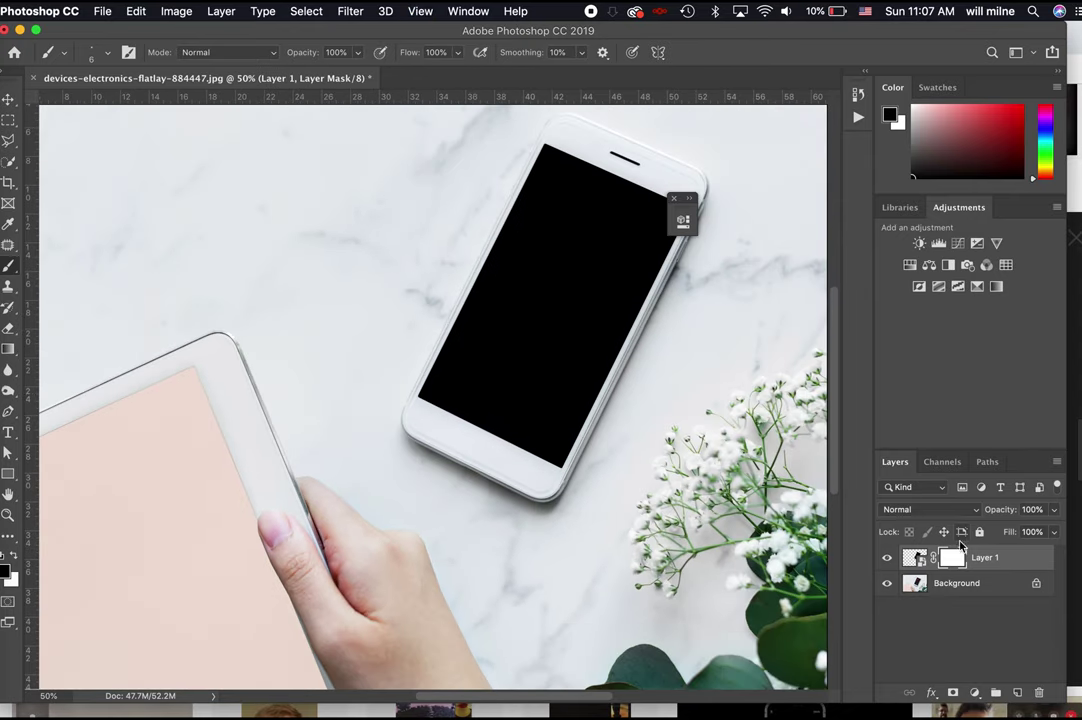
Rename Layer 1 to 'double click'
double_click(984, 557)
type("dpouble click")
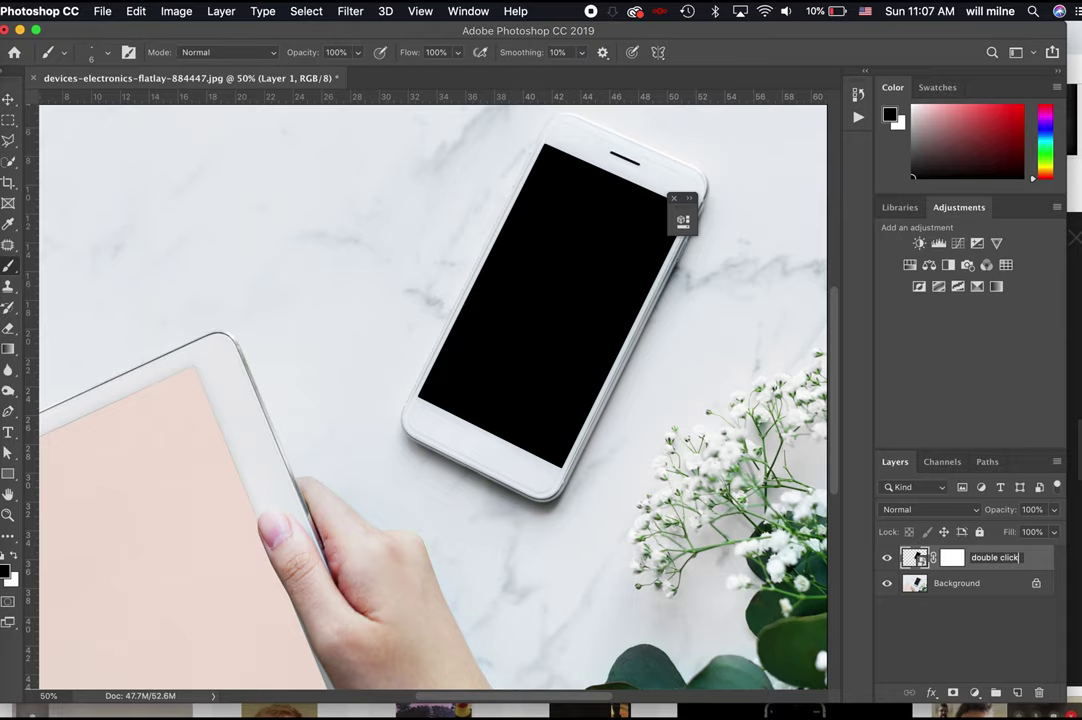
key("Return")
Paste the FaceTime screenshot into the smart object's contents and close it
double_click(918, 560)
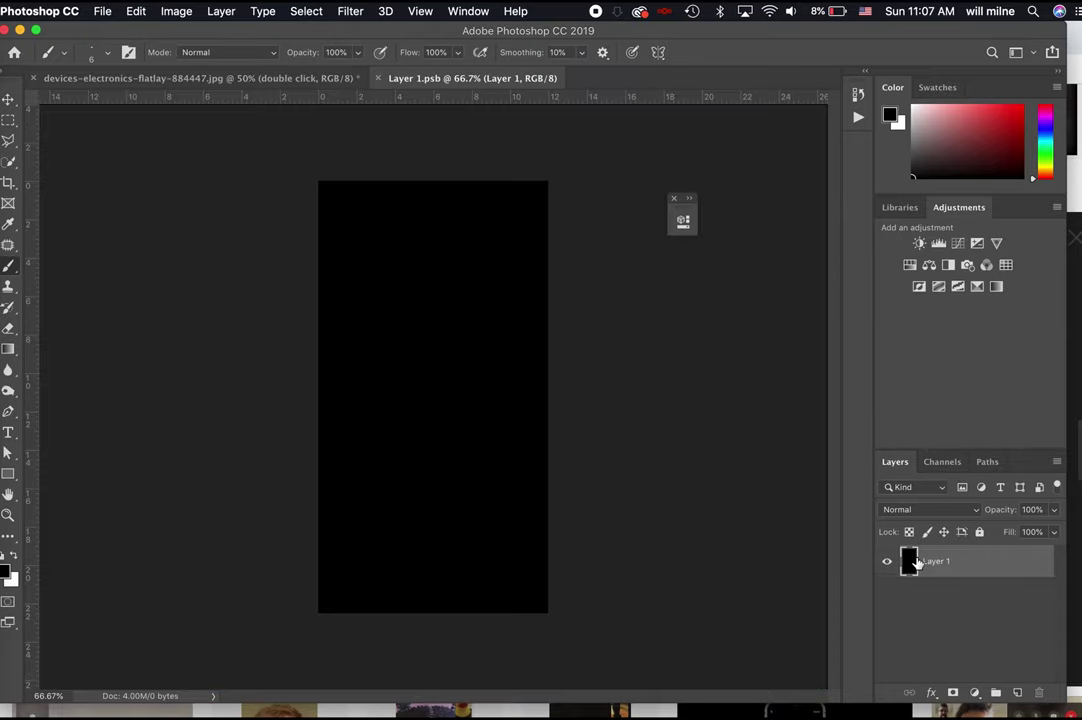
key("super+v")
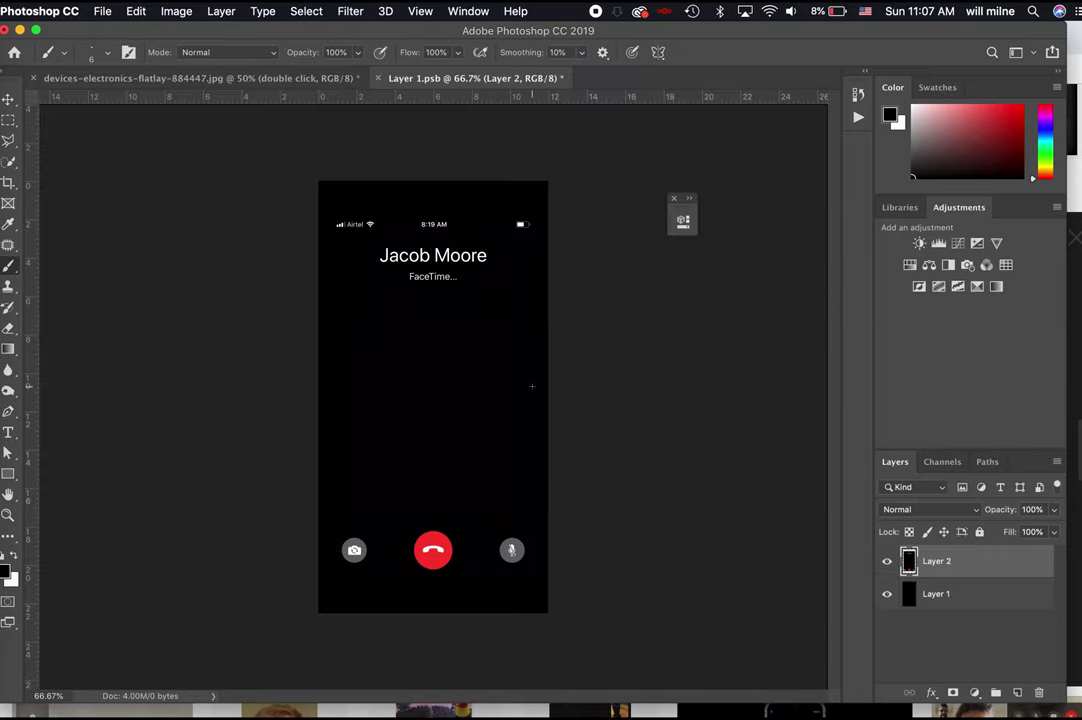
key("super+w")
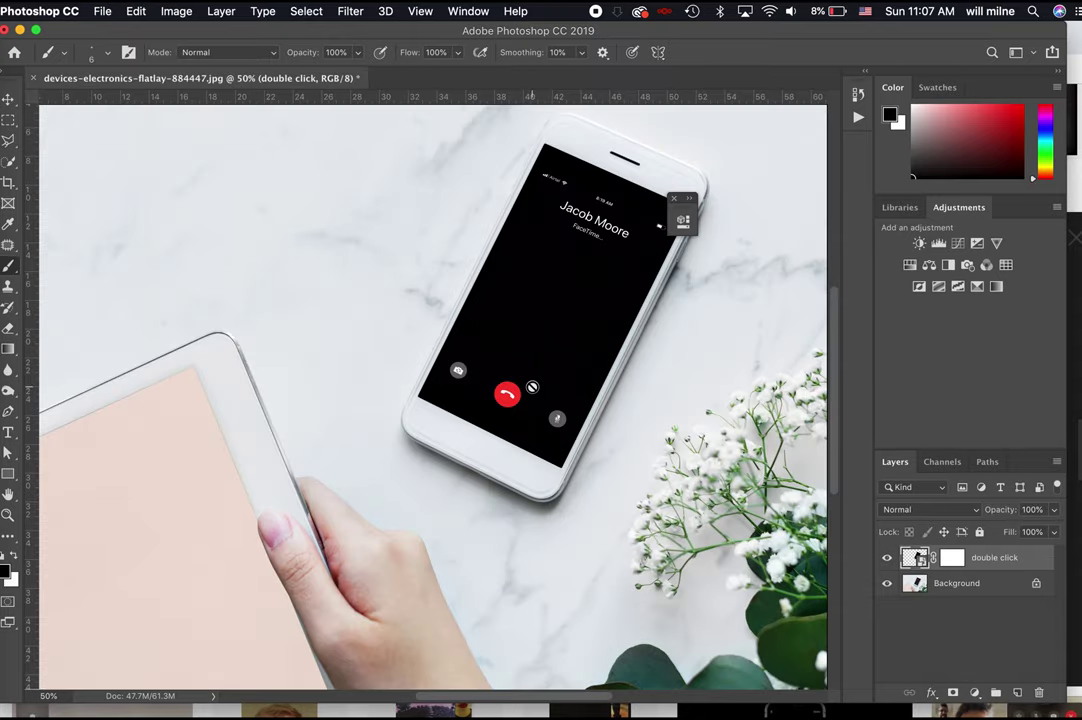
key("super+minus")
key("super+minus")
key("super+minus")
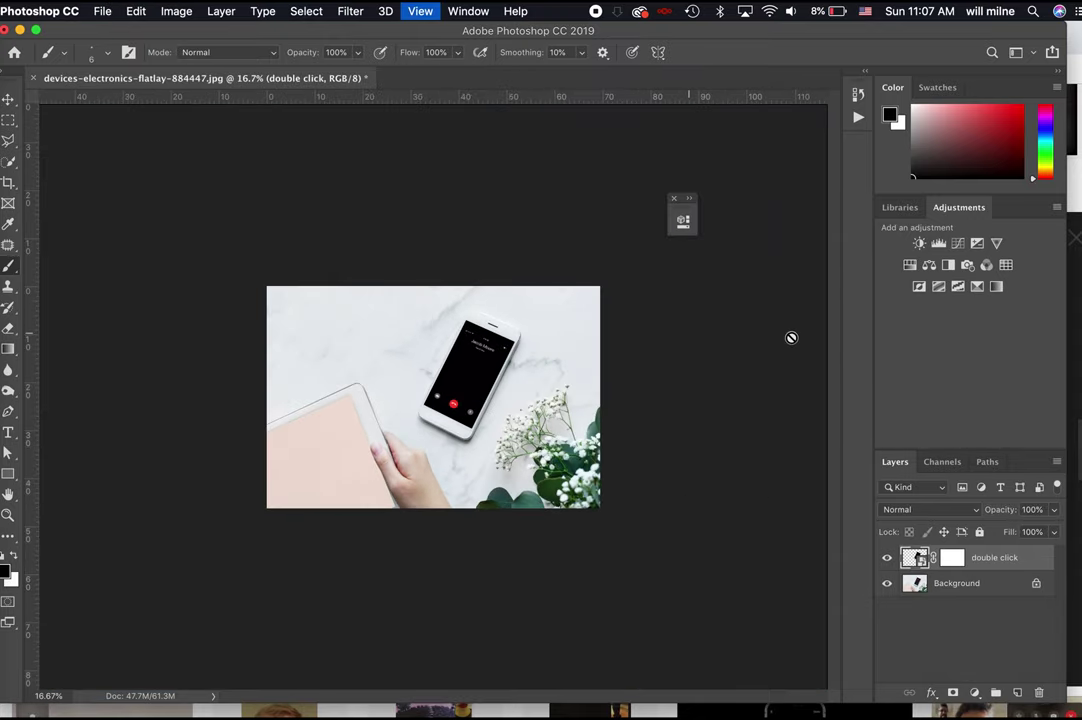
left_click(929, 265)
Shift Color Balance midtones toward cyan, highlights toward magenta, red and blue, at 62% opacity
left_click_drag(529, 305, 519, 331)
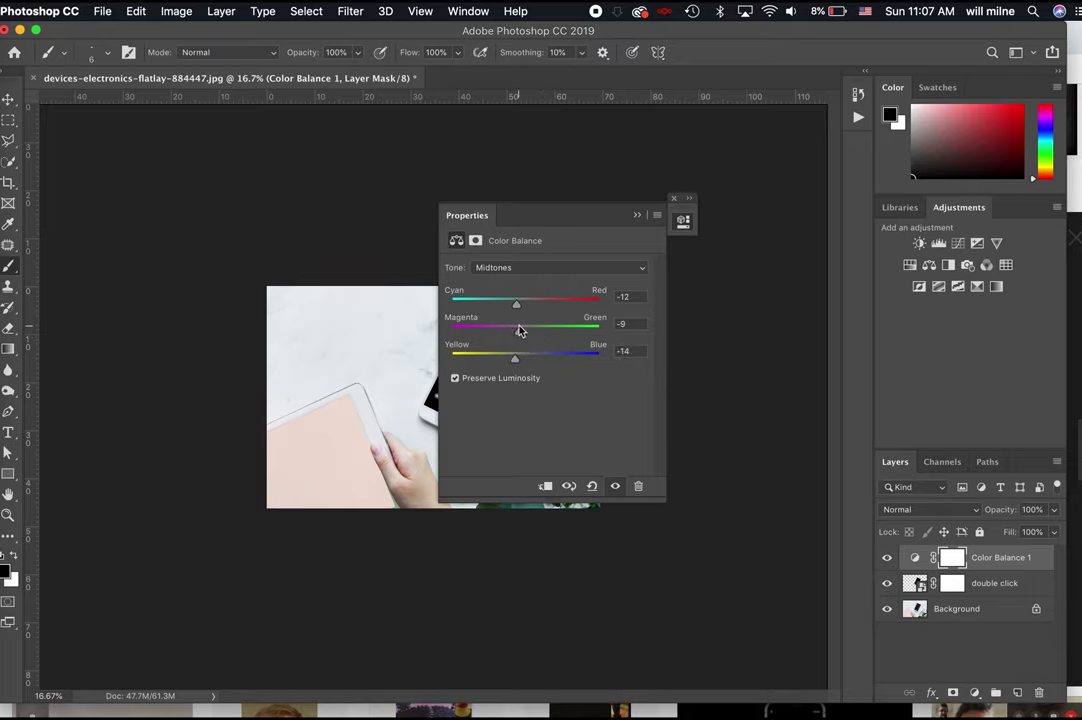
left_click(530, 272)
left_click(531, 276)
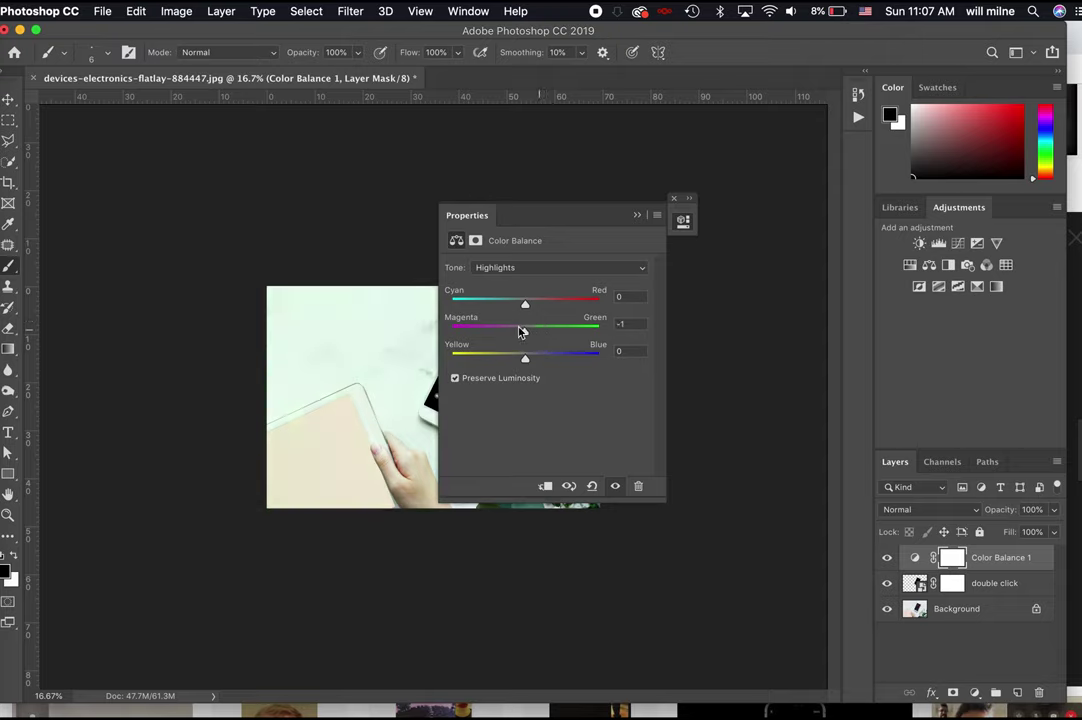
left_click_drag(520, 331, 540, 304)
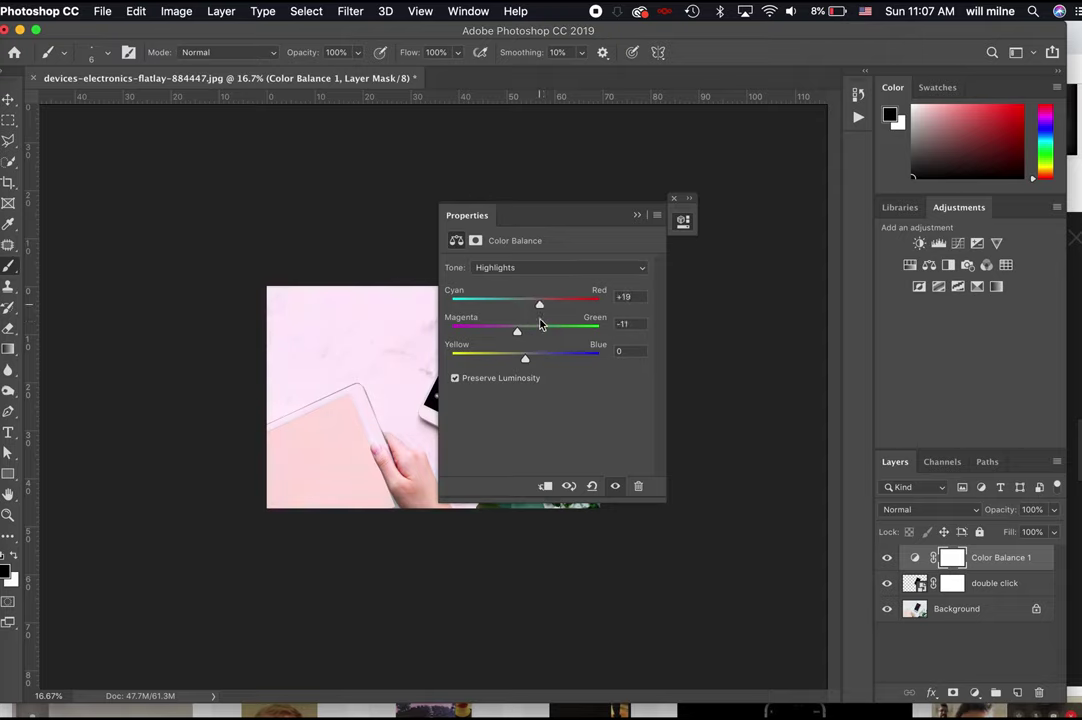
left_click_drag(525, 358, 534, 360)
left_click(637, 215)
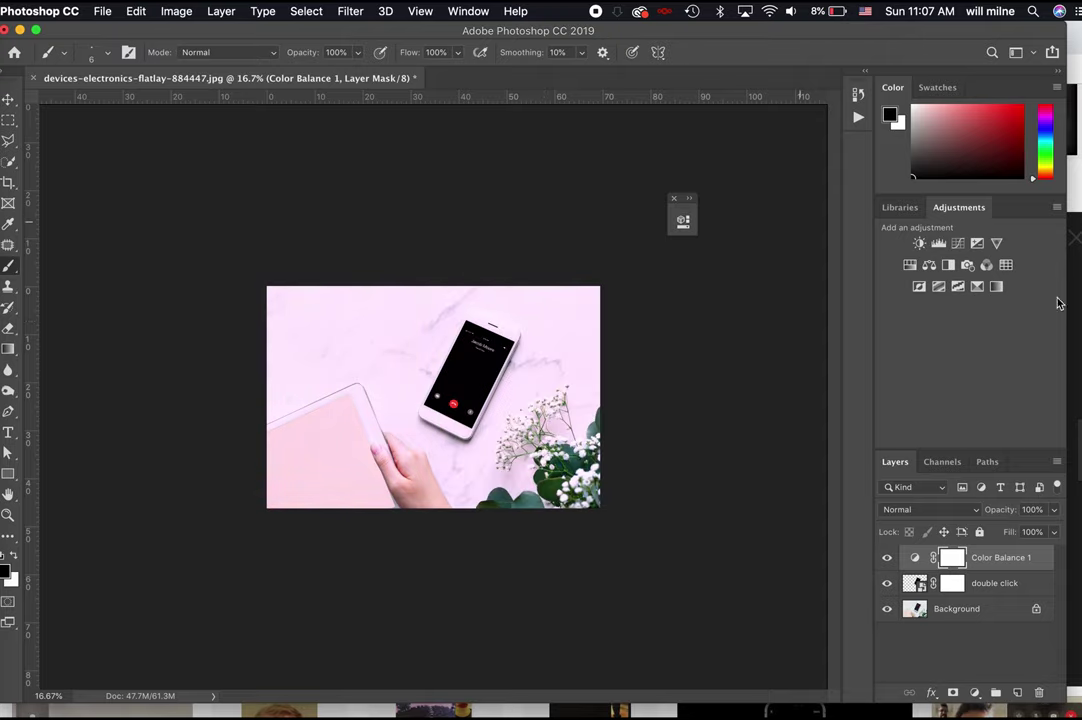
left_click(1053, 509)
left_click_drag(1056, 530, 1027, 530)
Add a second Color Balance layer and a 13% Warming Filter (85) Photo Filter
left_click(929, 265)
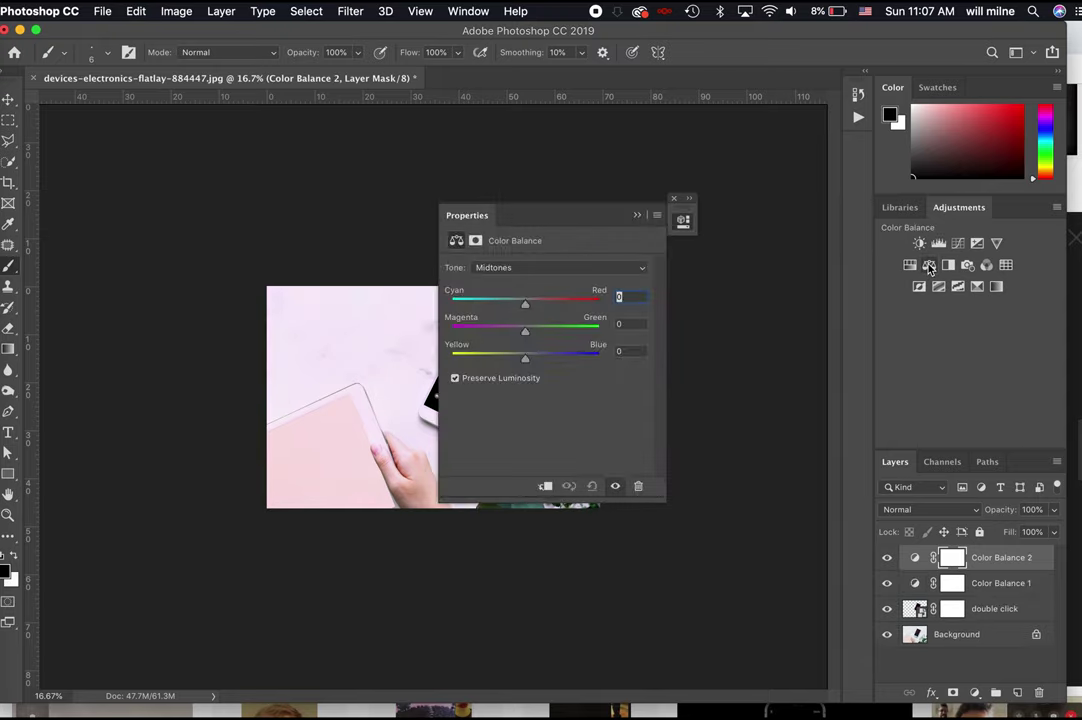
left_click(639, 216)
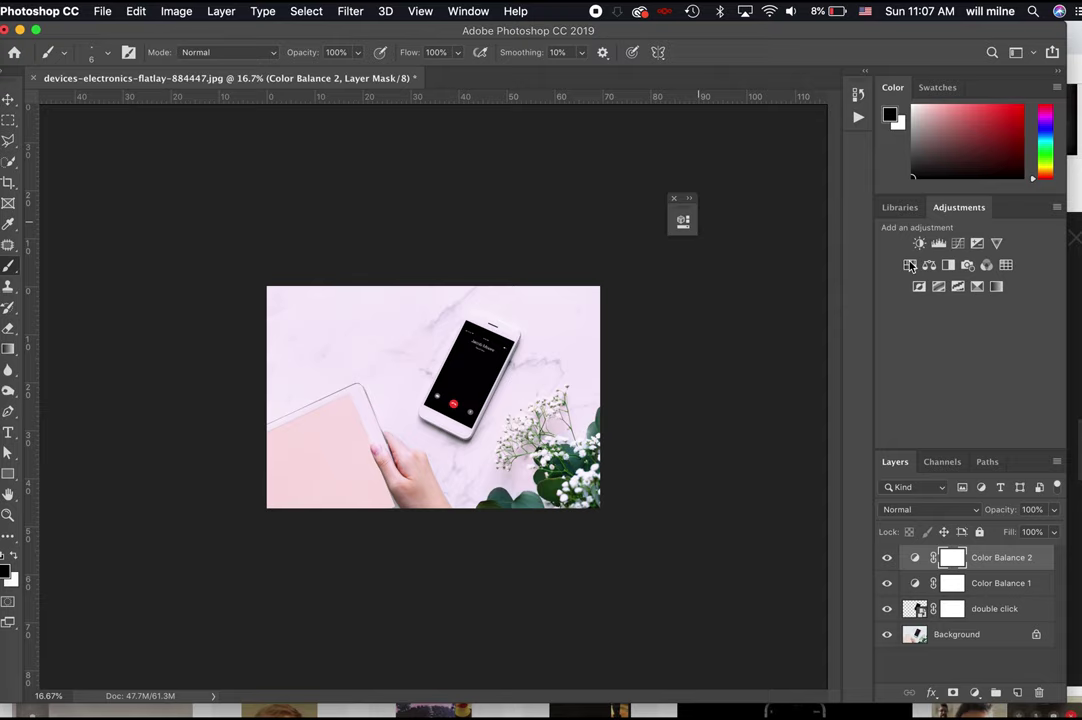
left_click(968, 265)
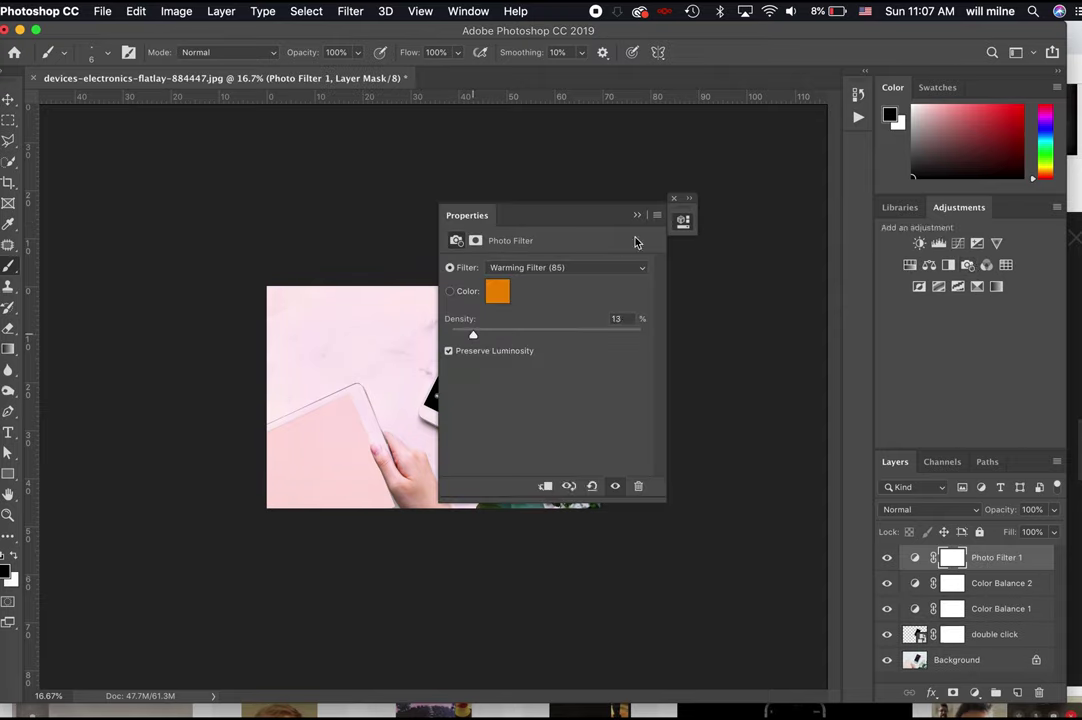
left_click(638, 215)
Add a Curves layer with a midpoint and the Blue channel's top end lowered
left_click(958, 243)
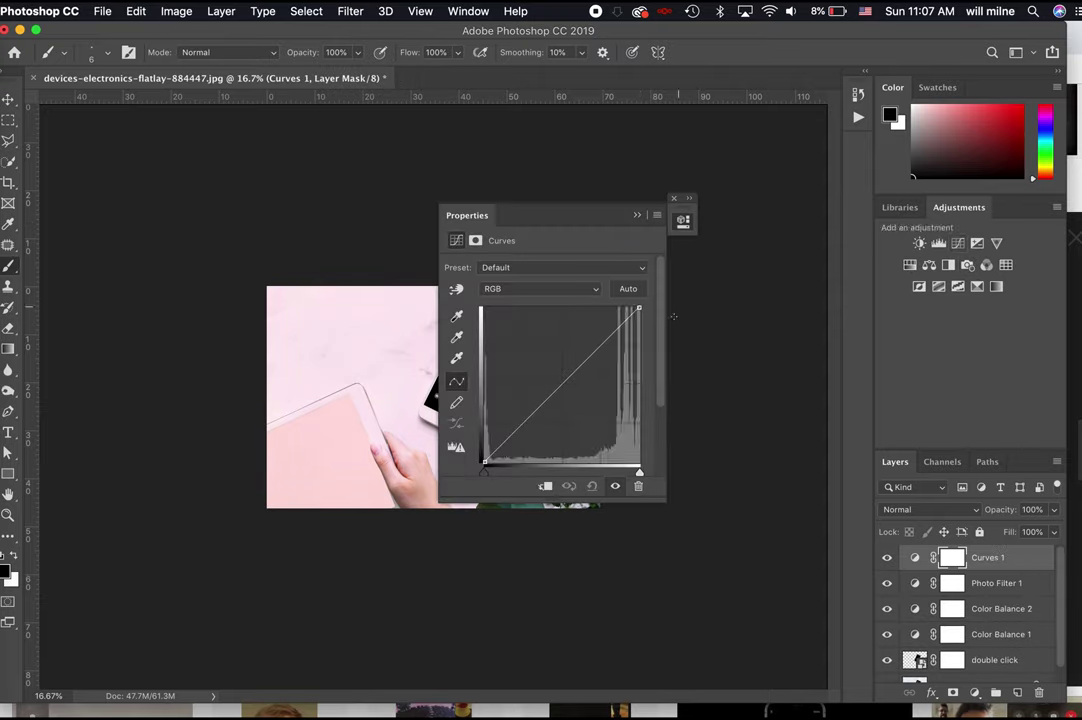
left_click(564, 371)
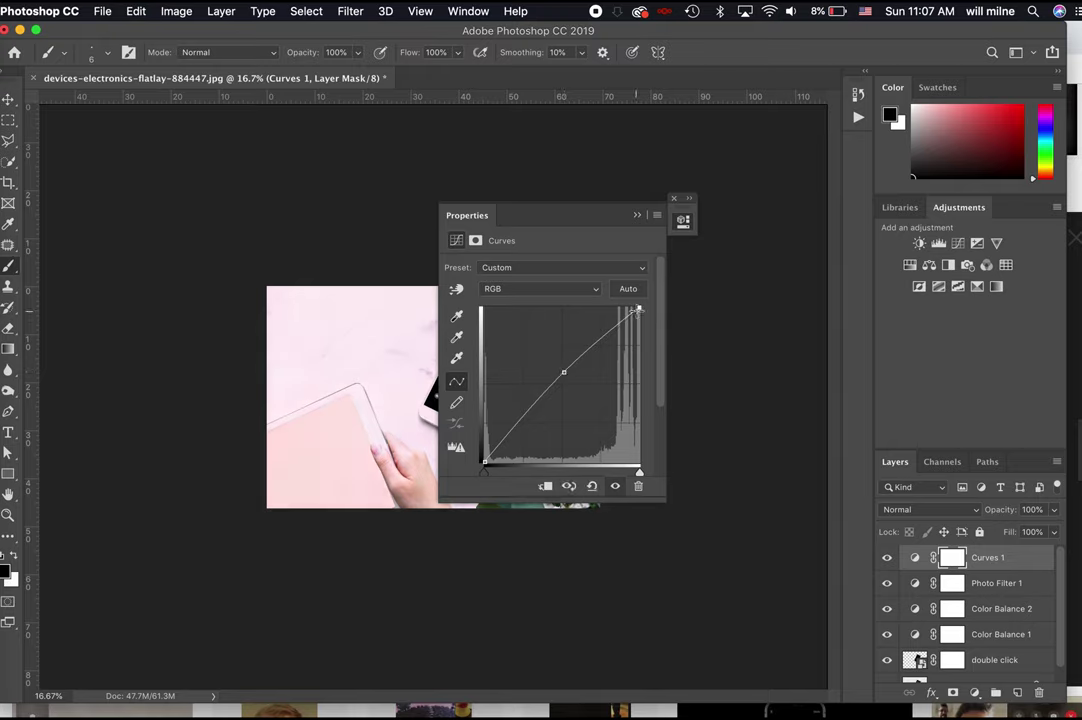
left_click(540, 289)
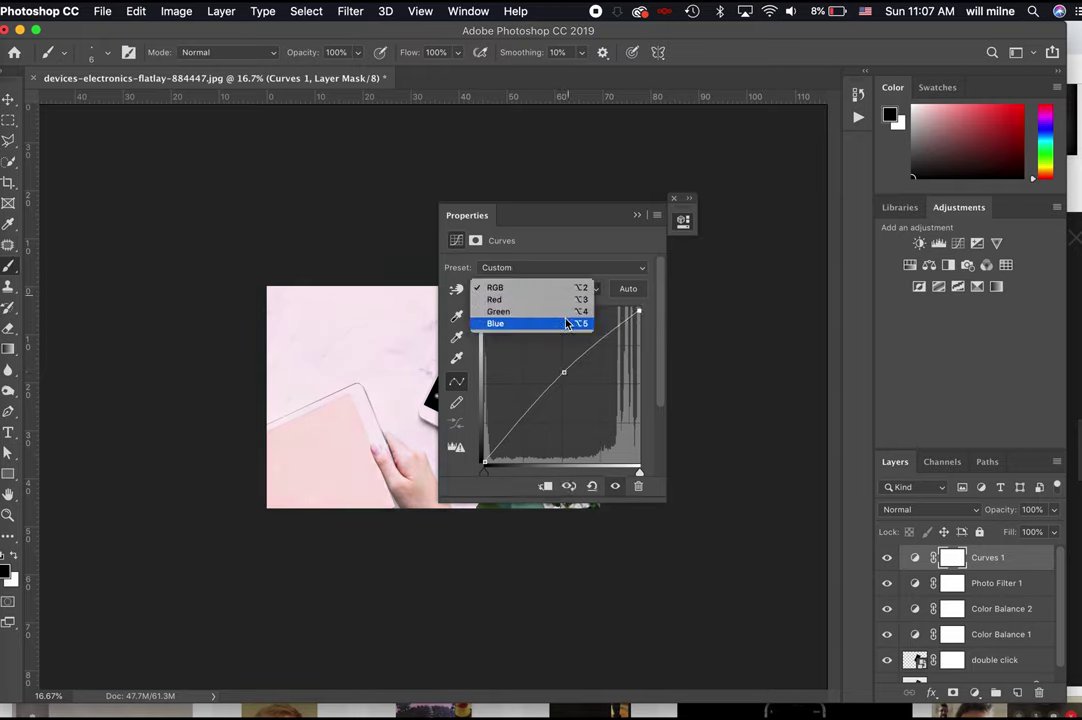
left_click(566, 323)
mouse_move(638, 311)
left_mouse_down()
mouse_move(629, 310)
mouse_move(644, 327)
left_mouse_up()
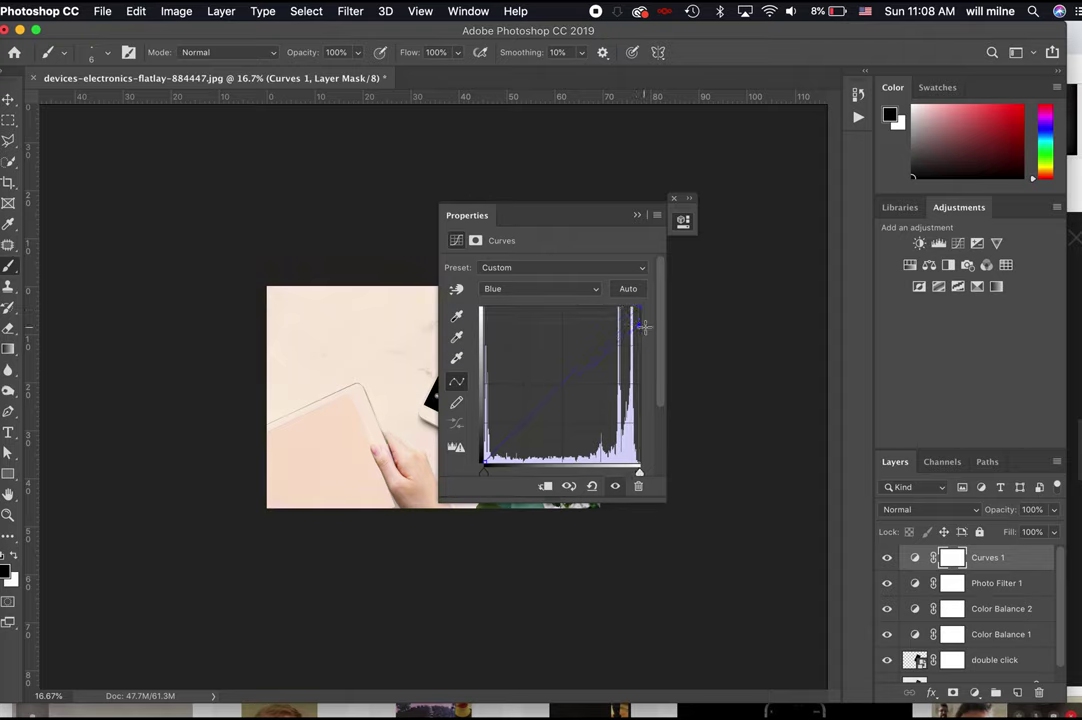
left_click(640, 213)
Group the four adjustment layers and name the group 'effects'
left_click(1034, 634, "shift")
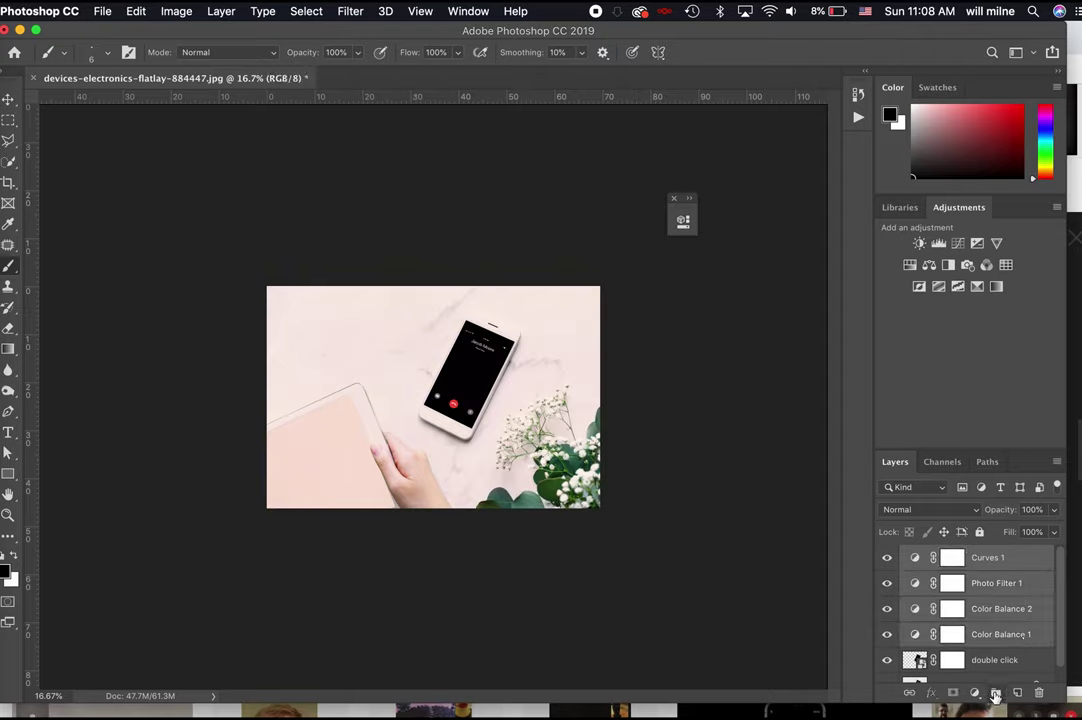
left_click(995, 692)
double_click(946, 555)
type("eff")
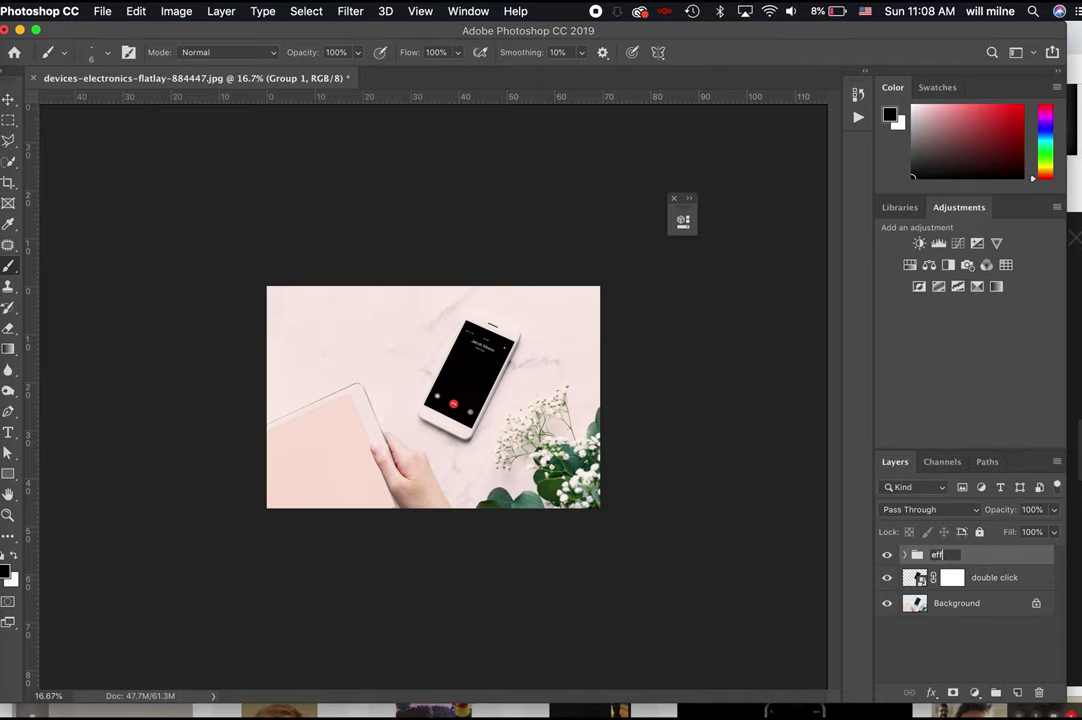
type("ects")
key("Return")
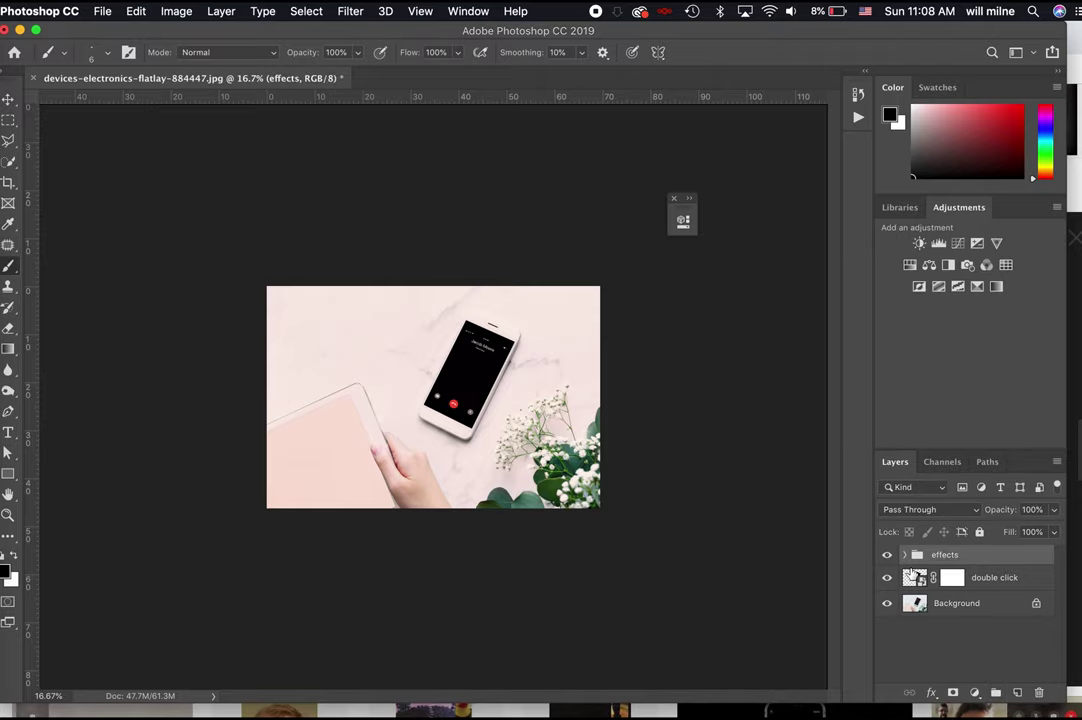
Save as a 'phone mockup' PSD in Smart Objects and Filters with maximum compatibility
key("super+s")
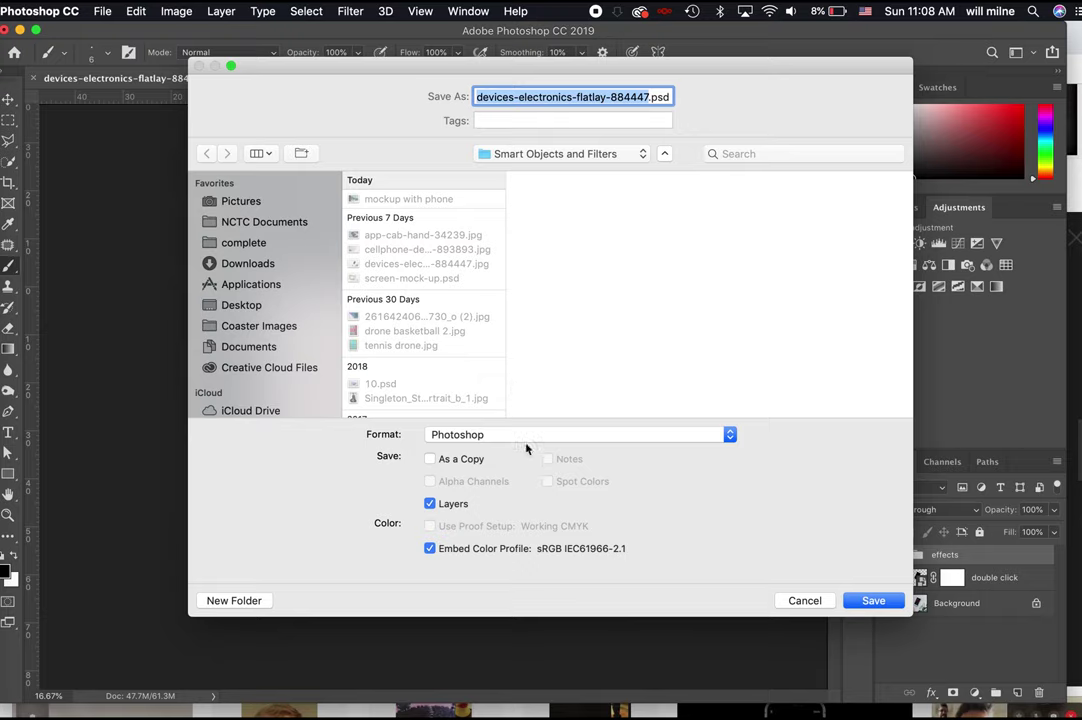
type("phone mockup")
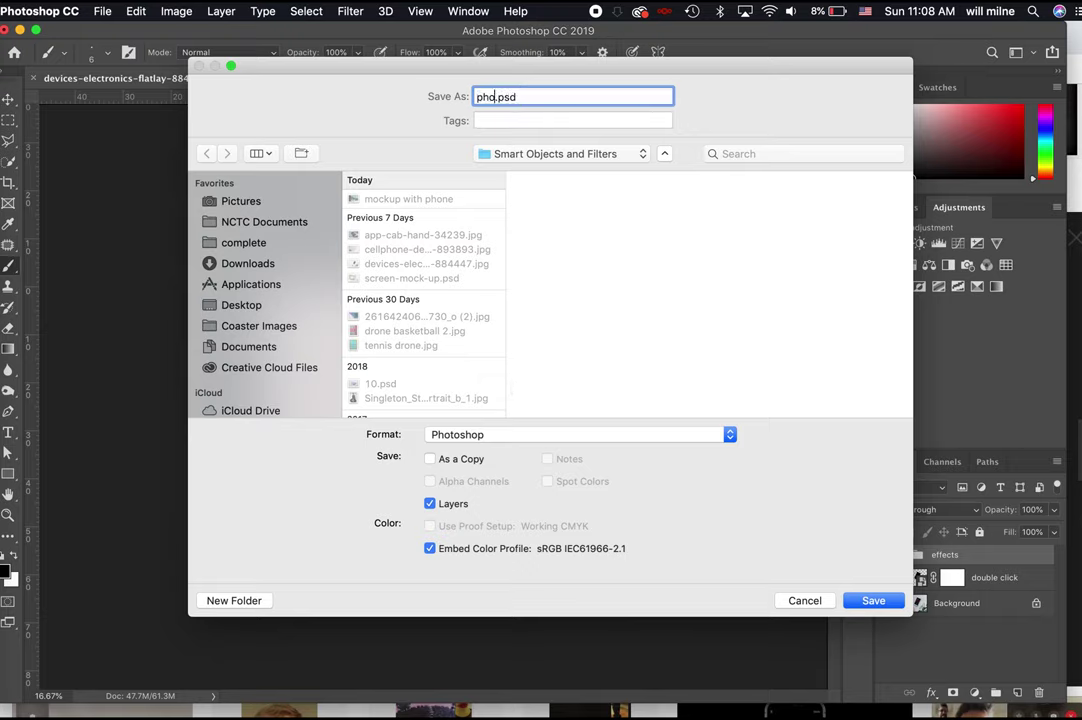
type(" - milne")
left_click(264, 221)
left_click(470, 199)
key("Return")
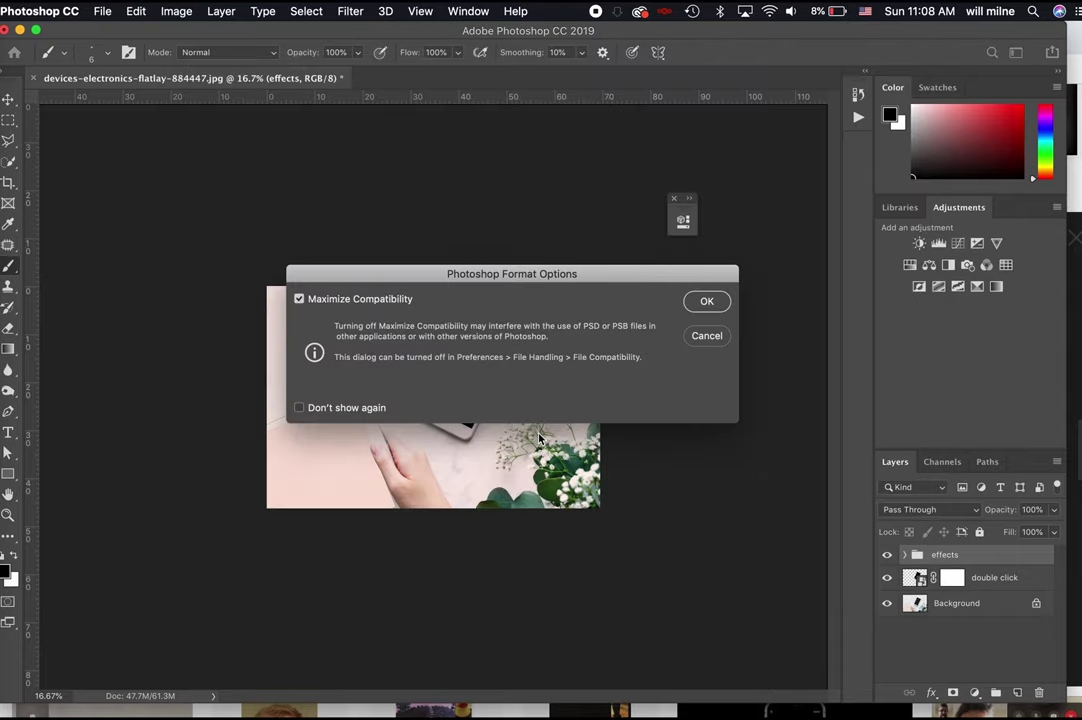
left_click(709, 301)
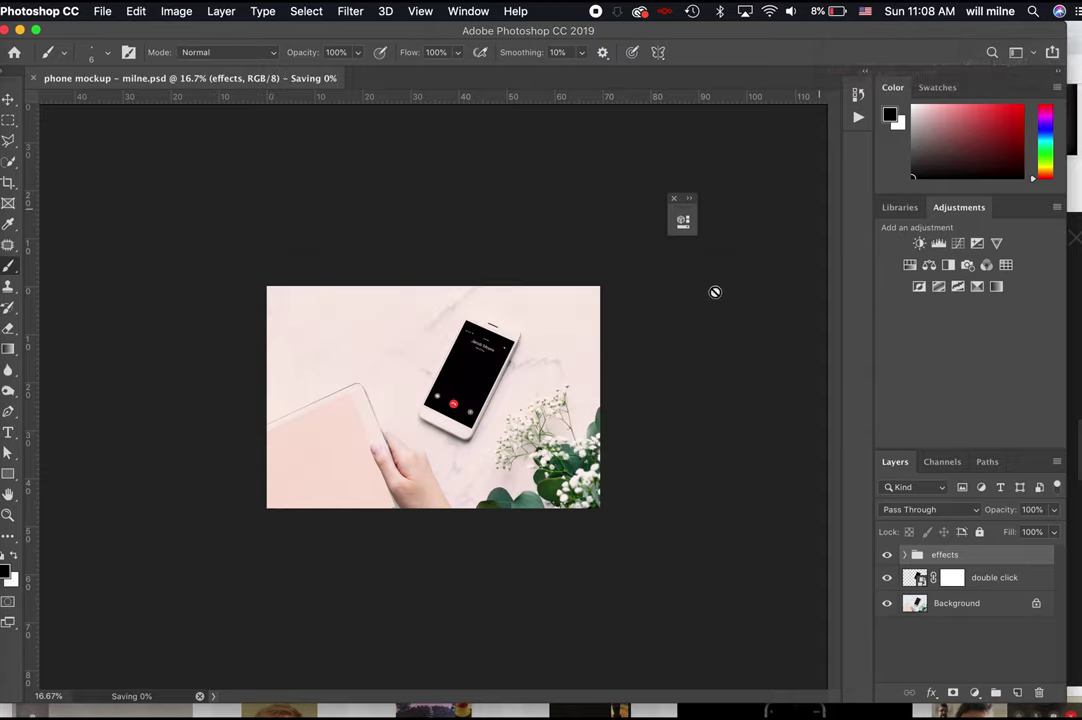